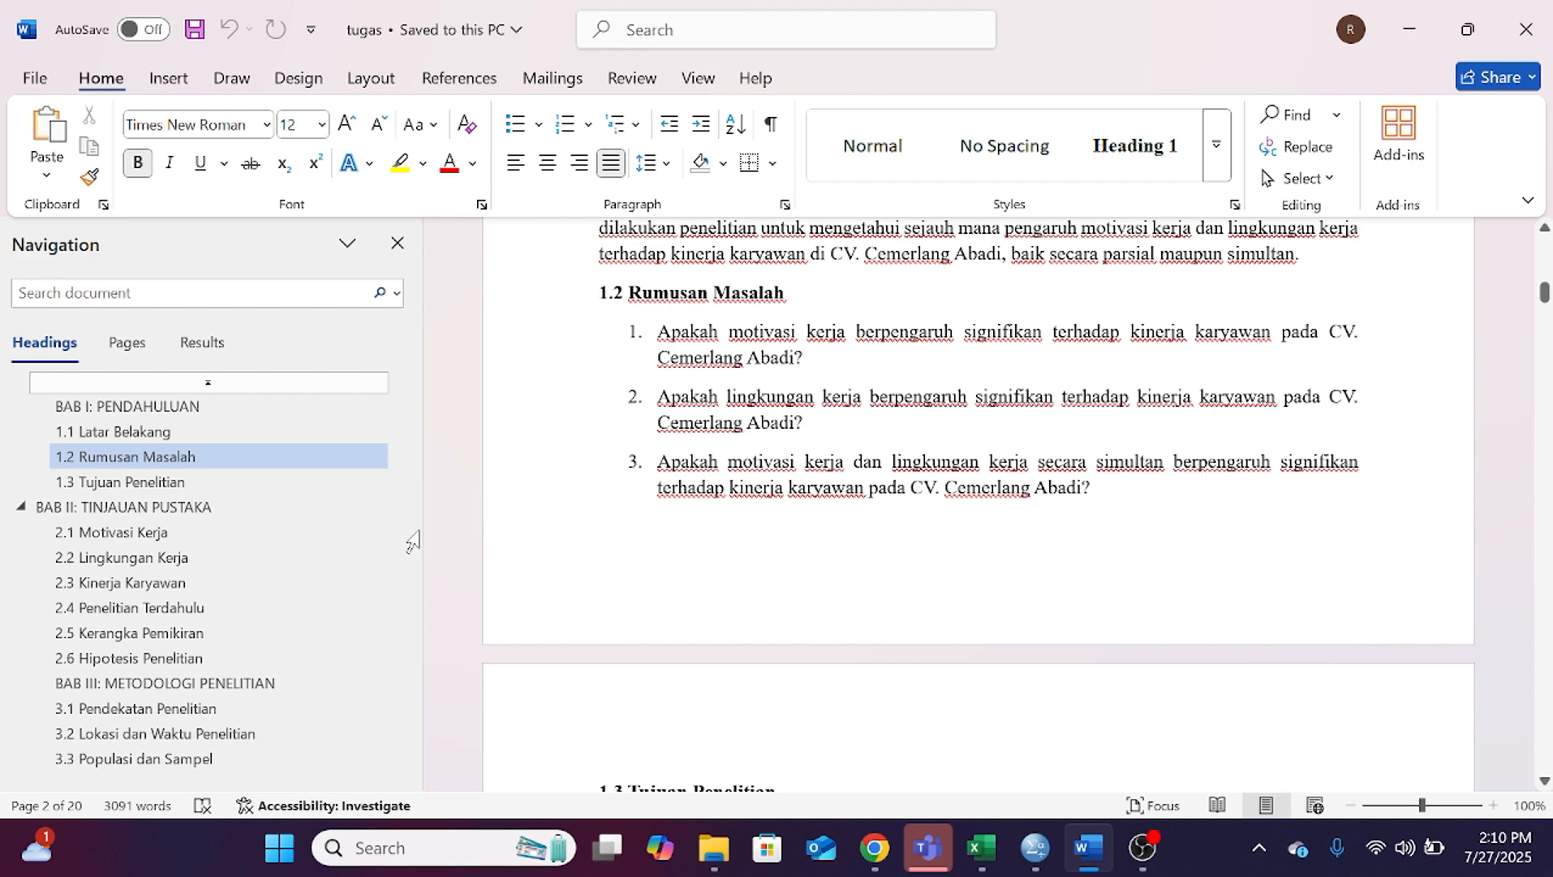
Step: Review the thesis headings from 3.1 Pendekatan Penelitian through chapter III to section 4.2 Uji Validitas
left_click(175, 712)
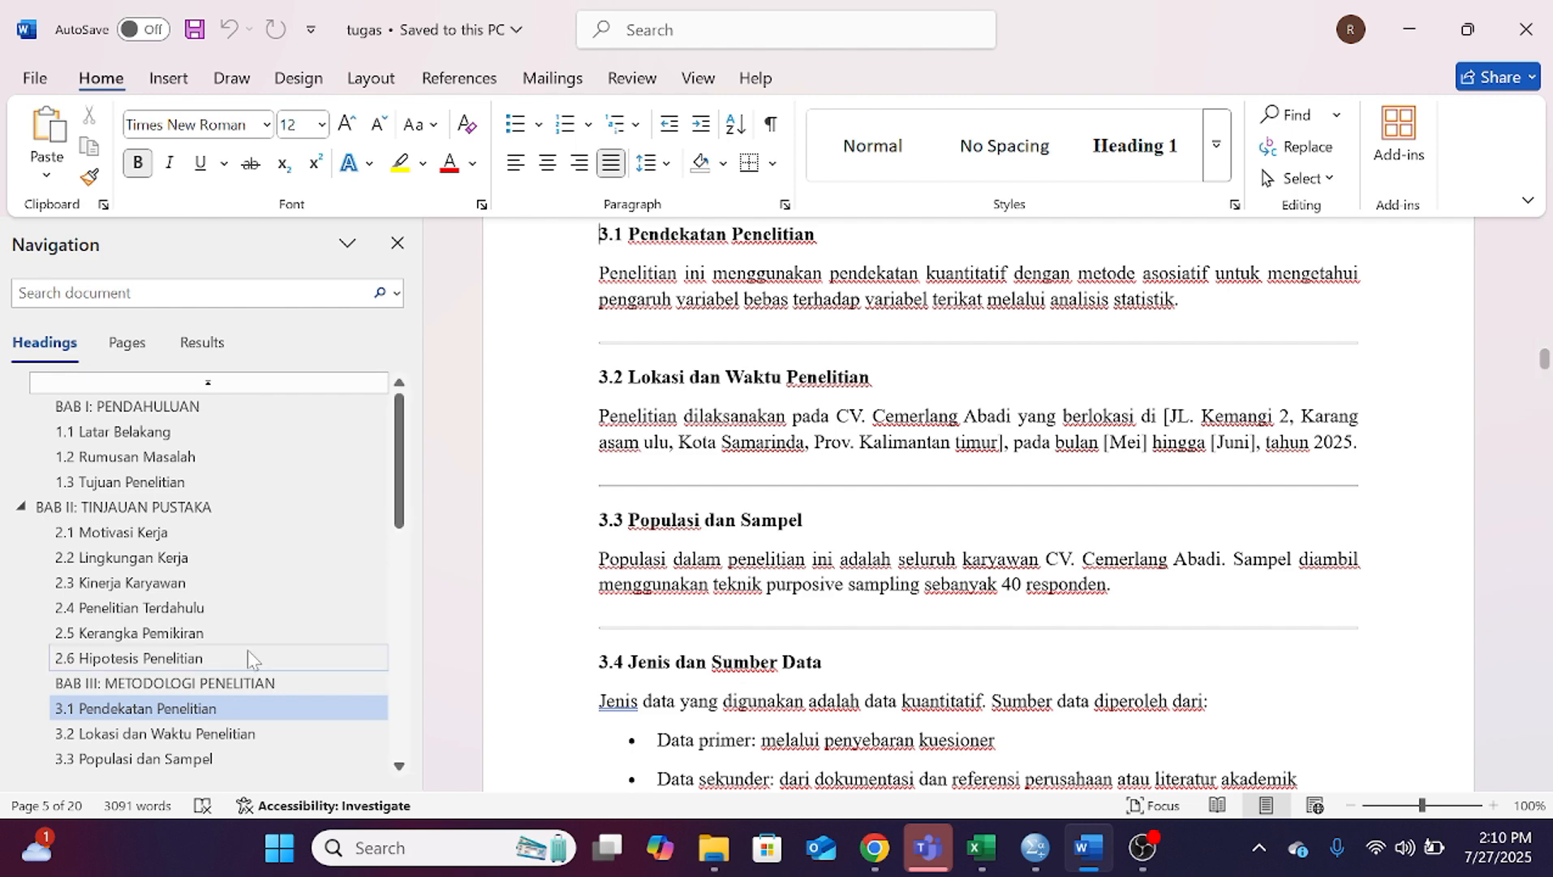
left_click(243, 757)
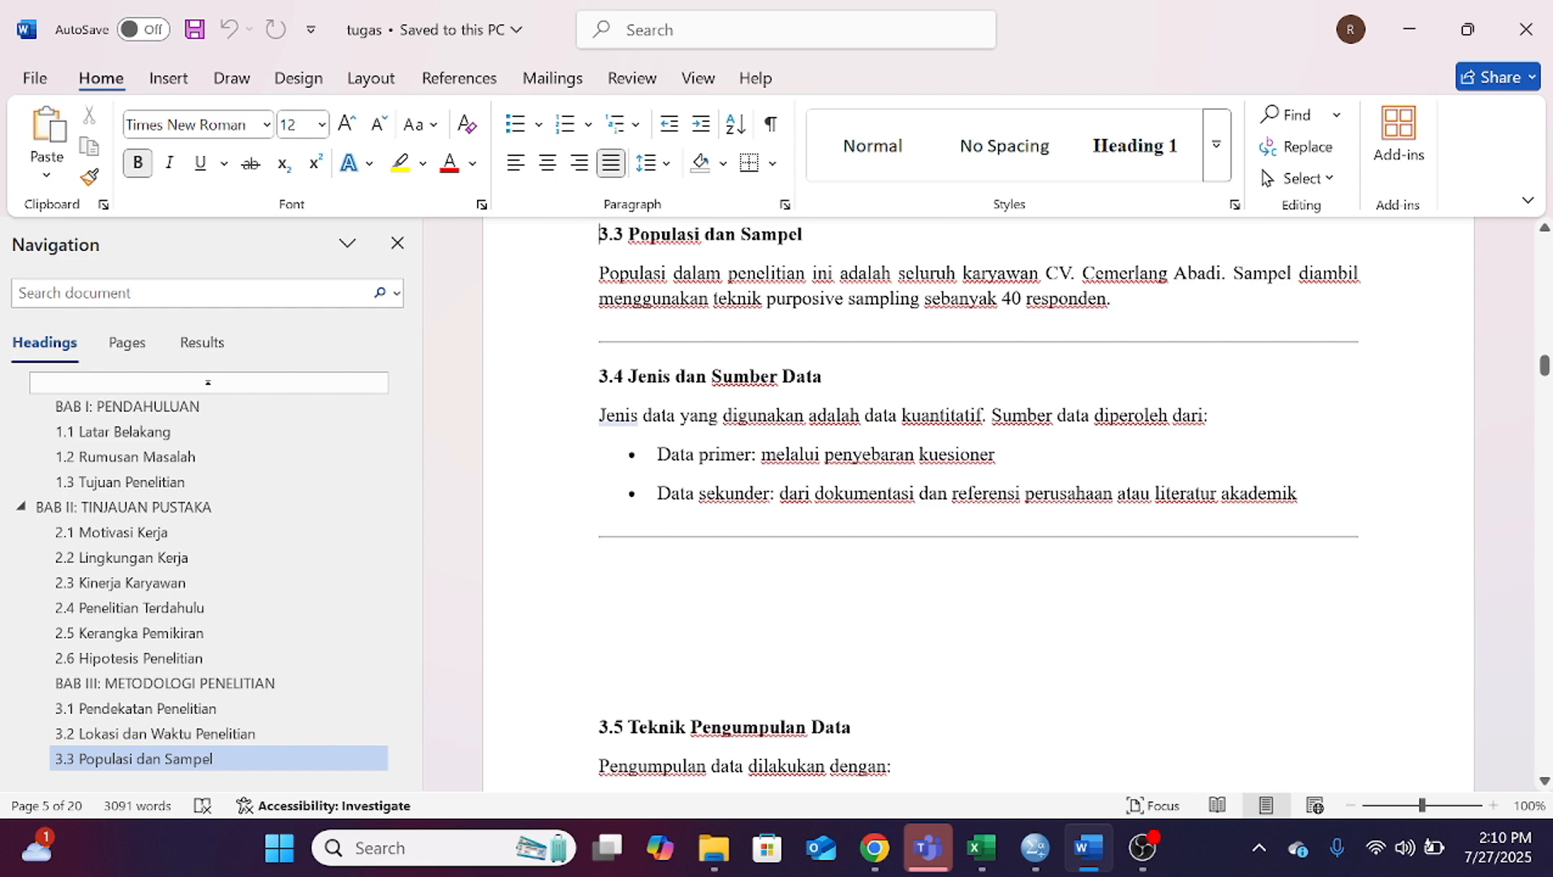
scroll(496, 520, "down", 3)
scroll(175, 633, "down", 6)
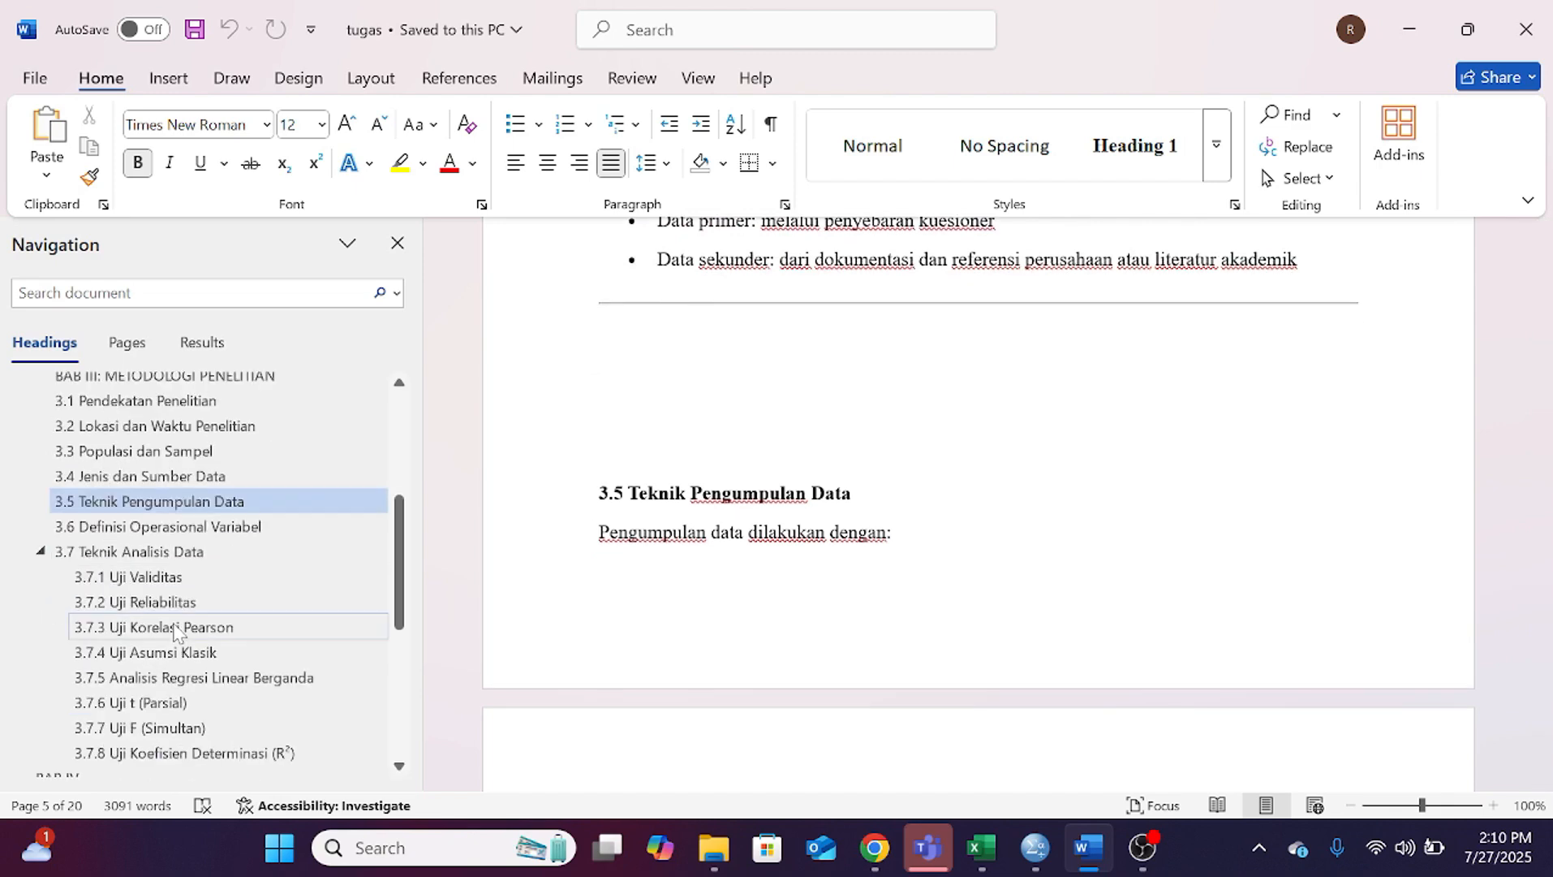
scroll(175, 633, "up", 1)
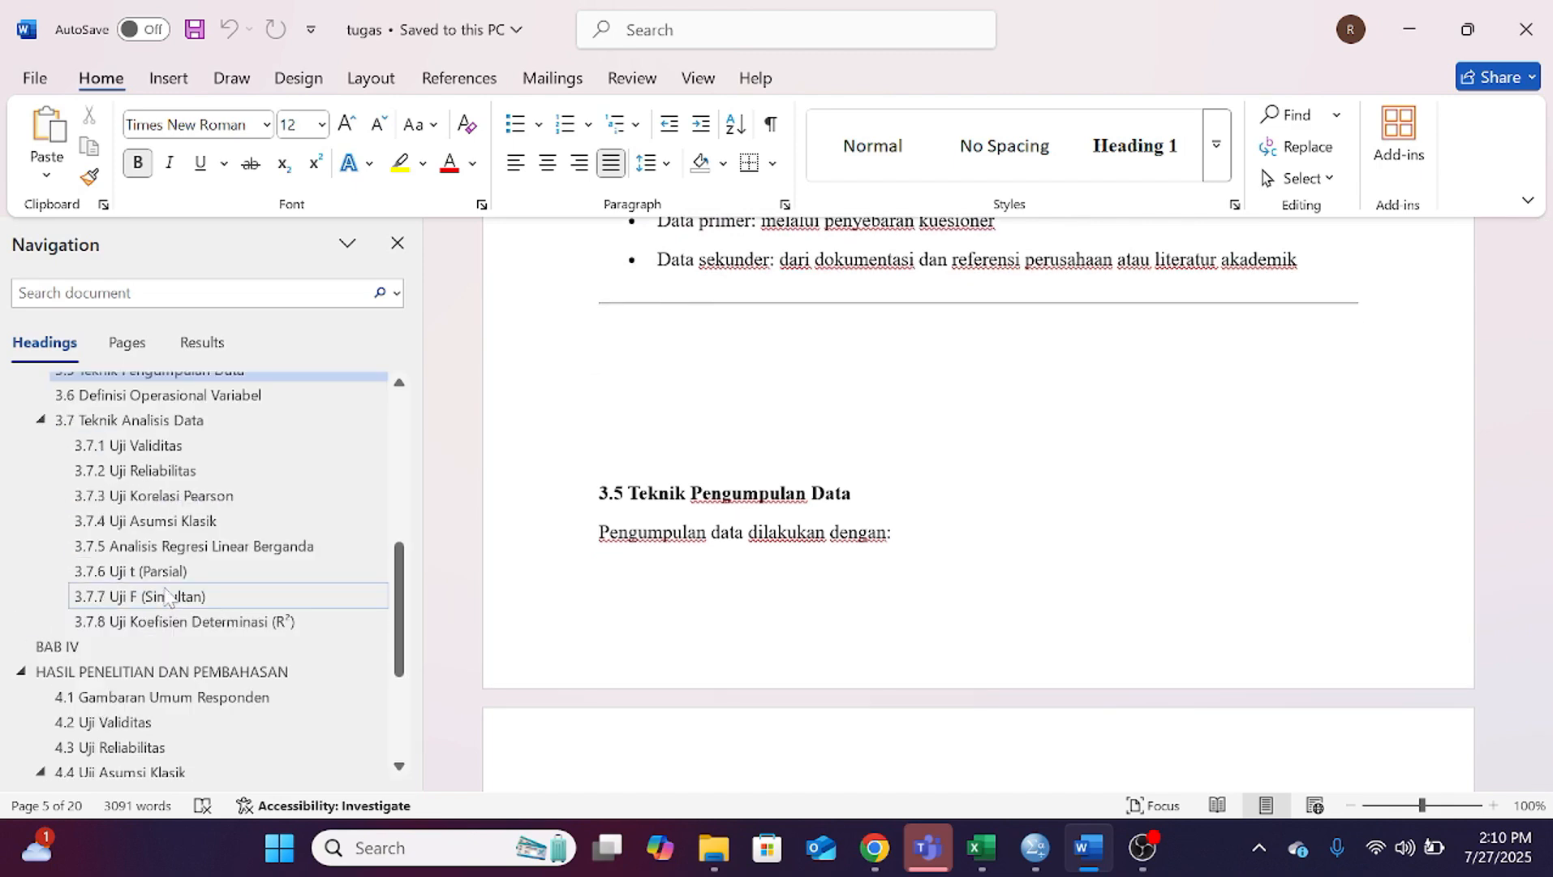
left_click(171, 721)
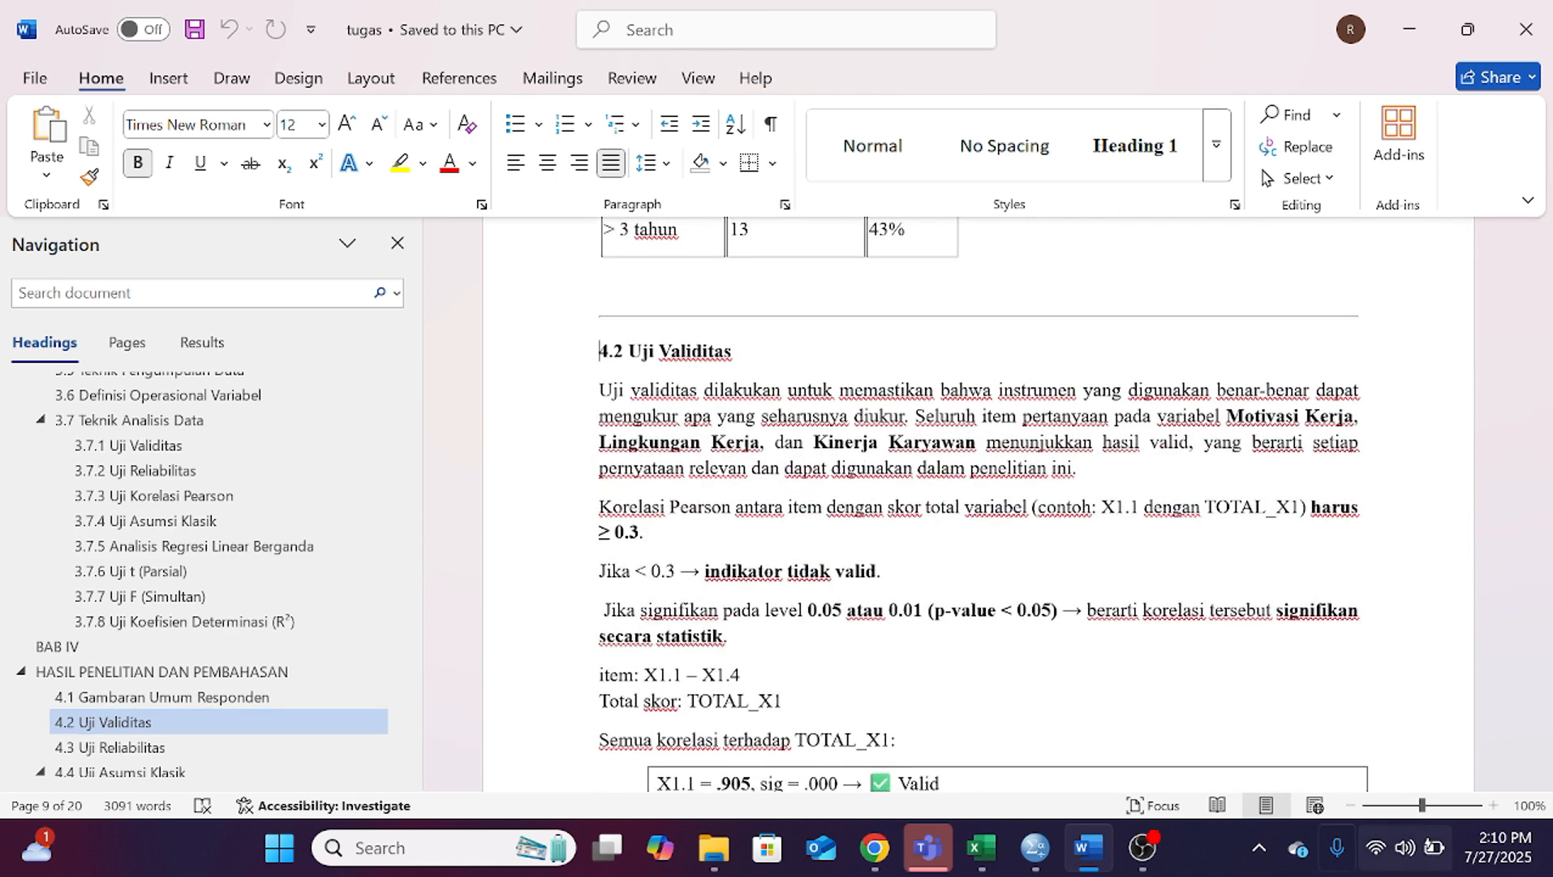
Step: Switch to the SPSS data editor and open the Bivariate Correlations analysis
mouse_move(1035, 847)
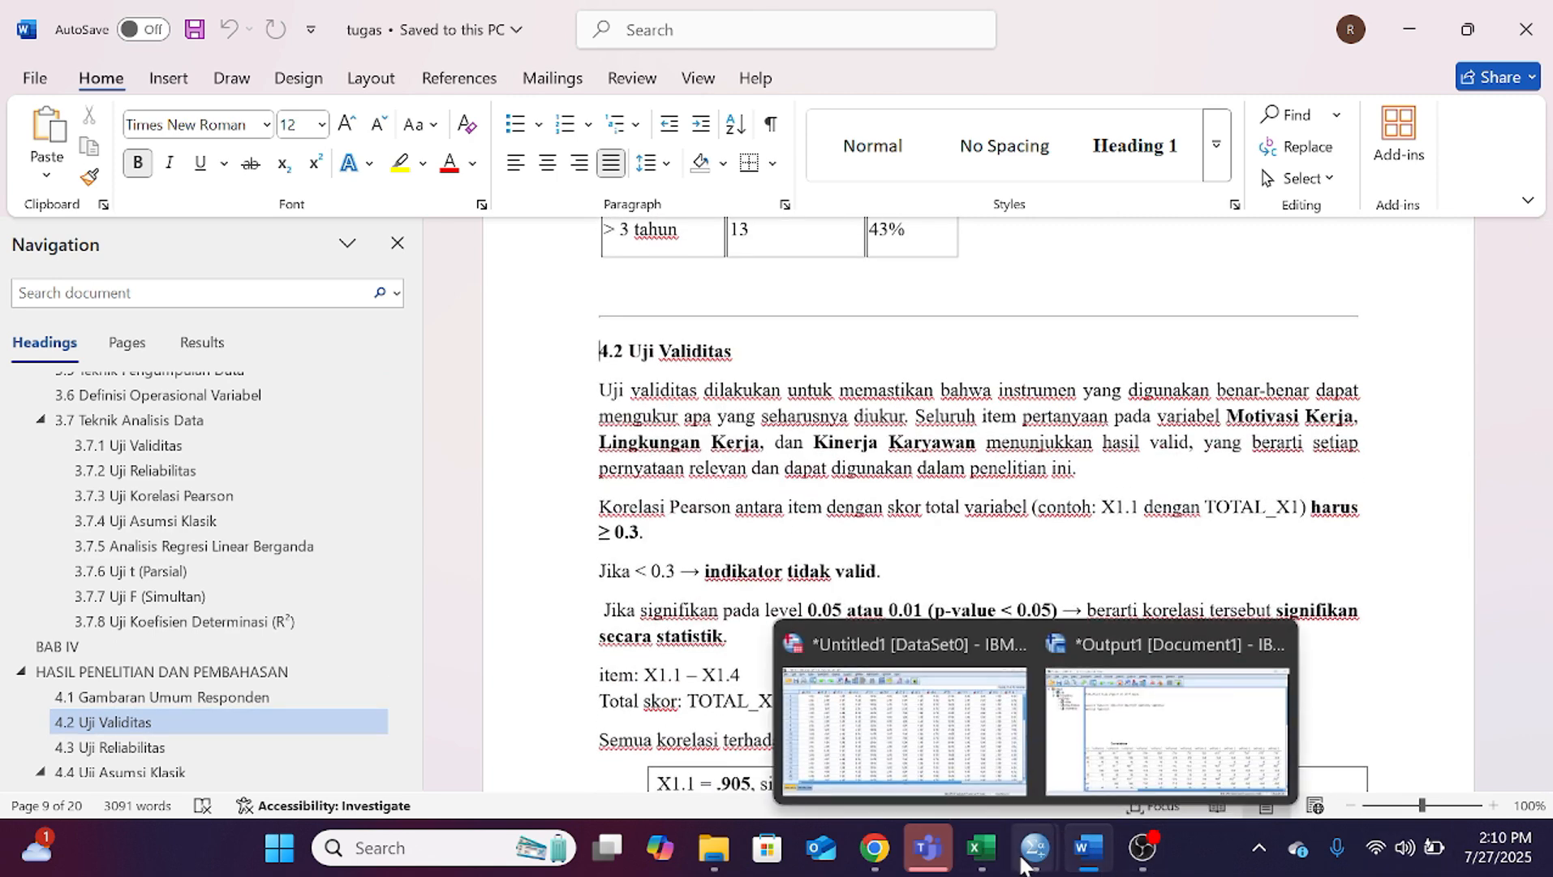
left_click(909, 674)
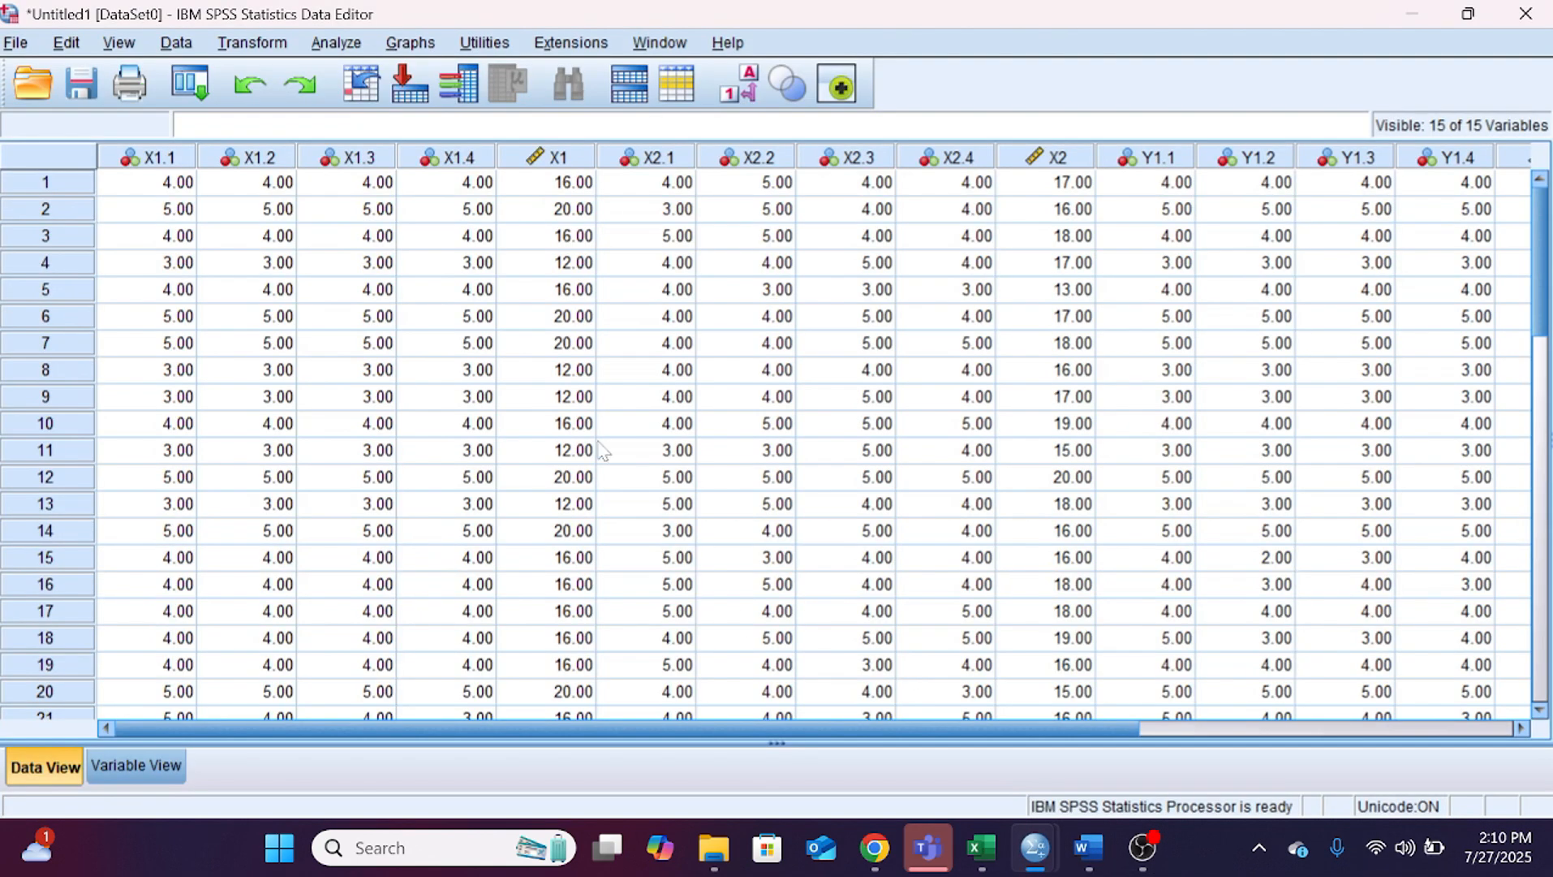
left_click(357, 43)
mouse_move(410, 42)
mouse_move(532, 200)
mouse_move(336, 42)
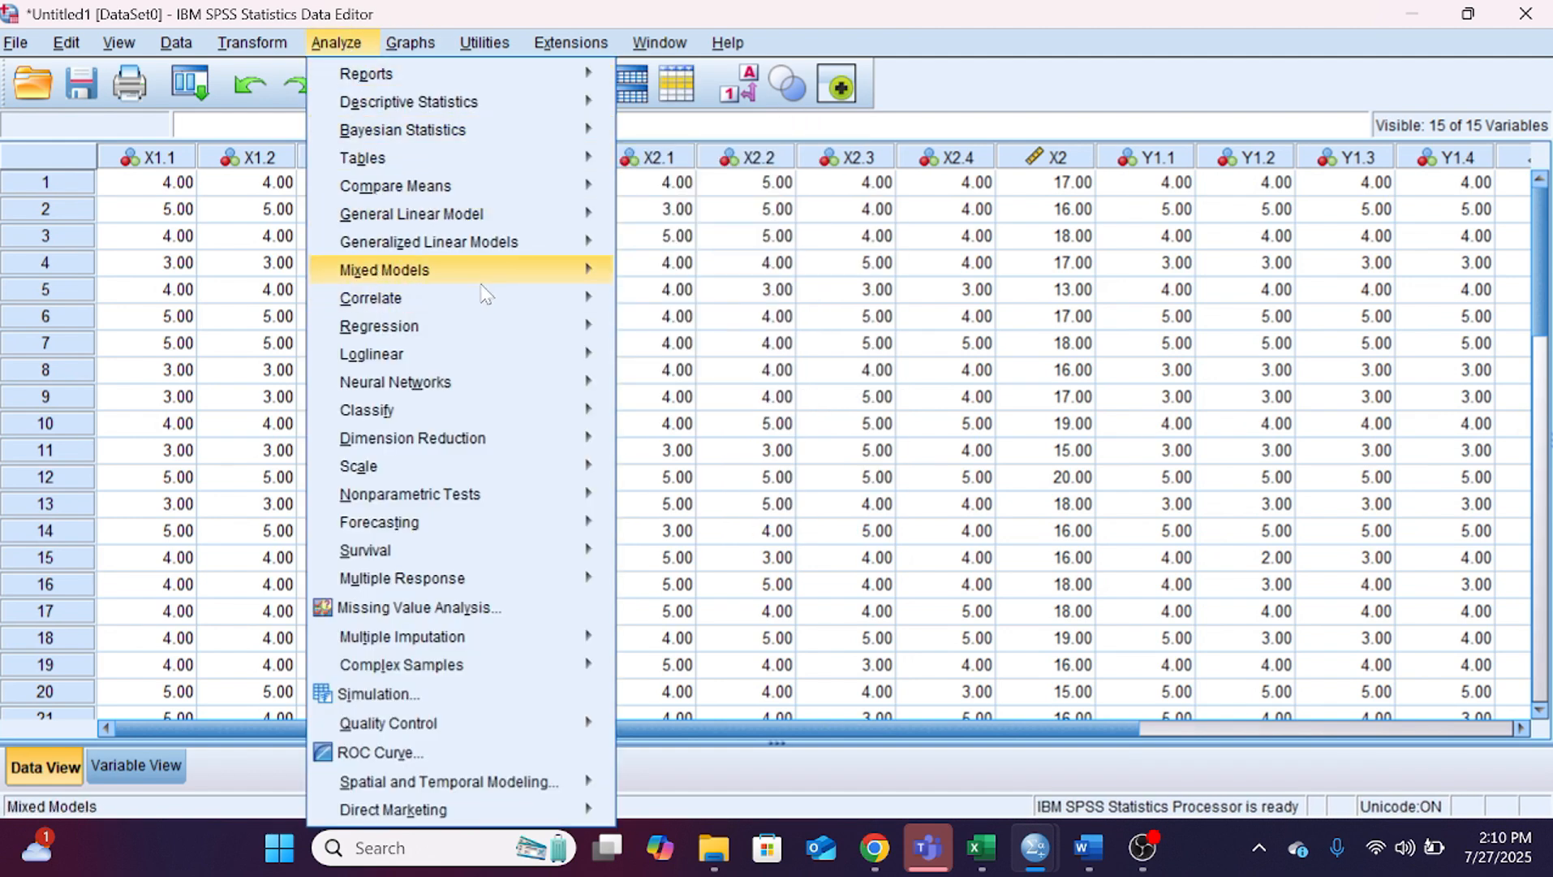
mouse_move(596, 302)
left_click(659, 306)
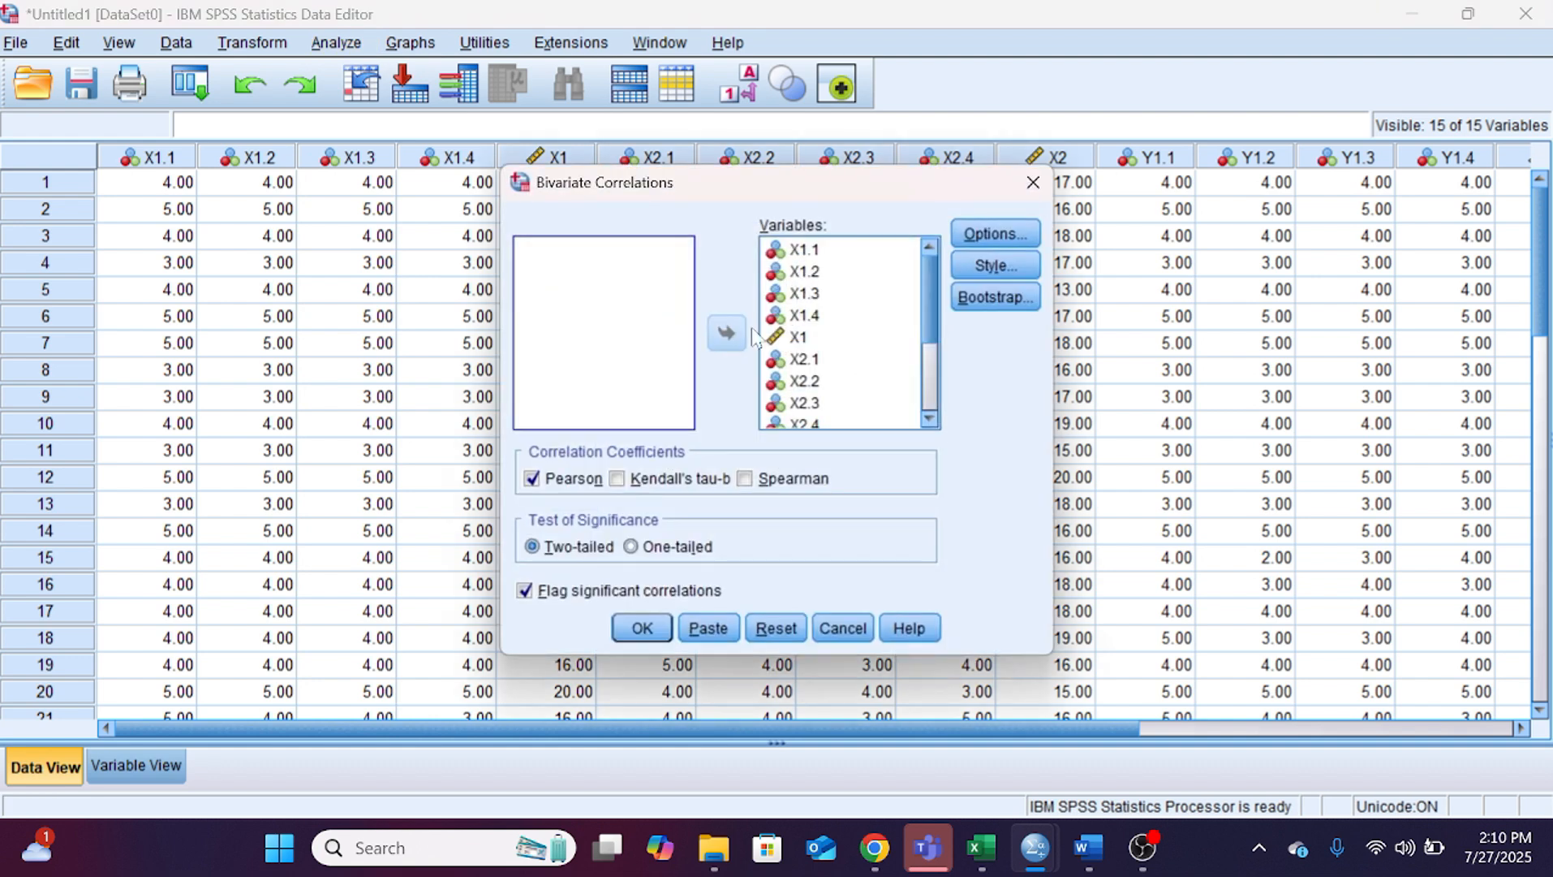
Step: Reassign all variables to the bivariate correlation and run it with Pearson coefficients and two-tailed significance
left_click(844, 381)
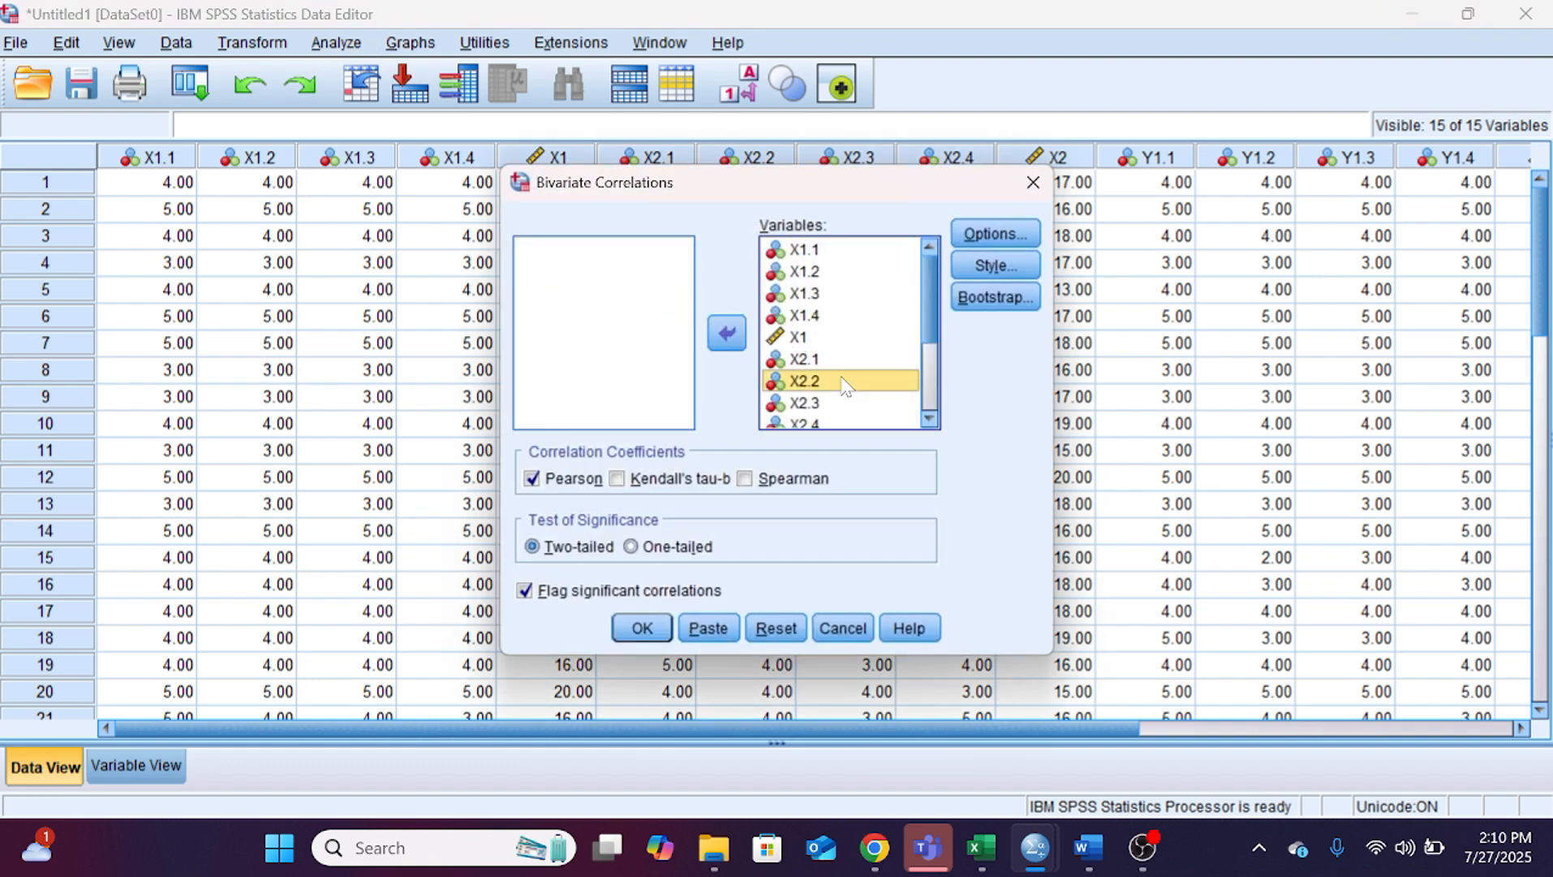
key("ctrl+a")
left_click(728, 334)
left_click(728, 334)
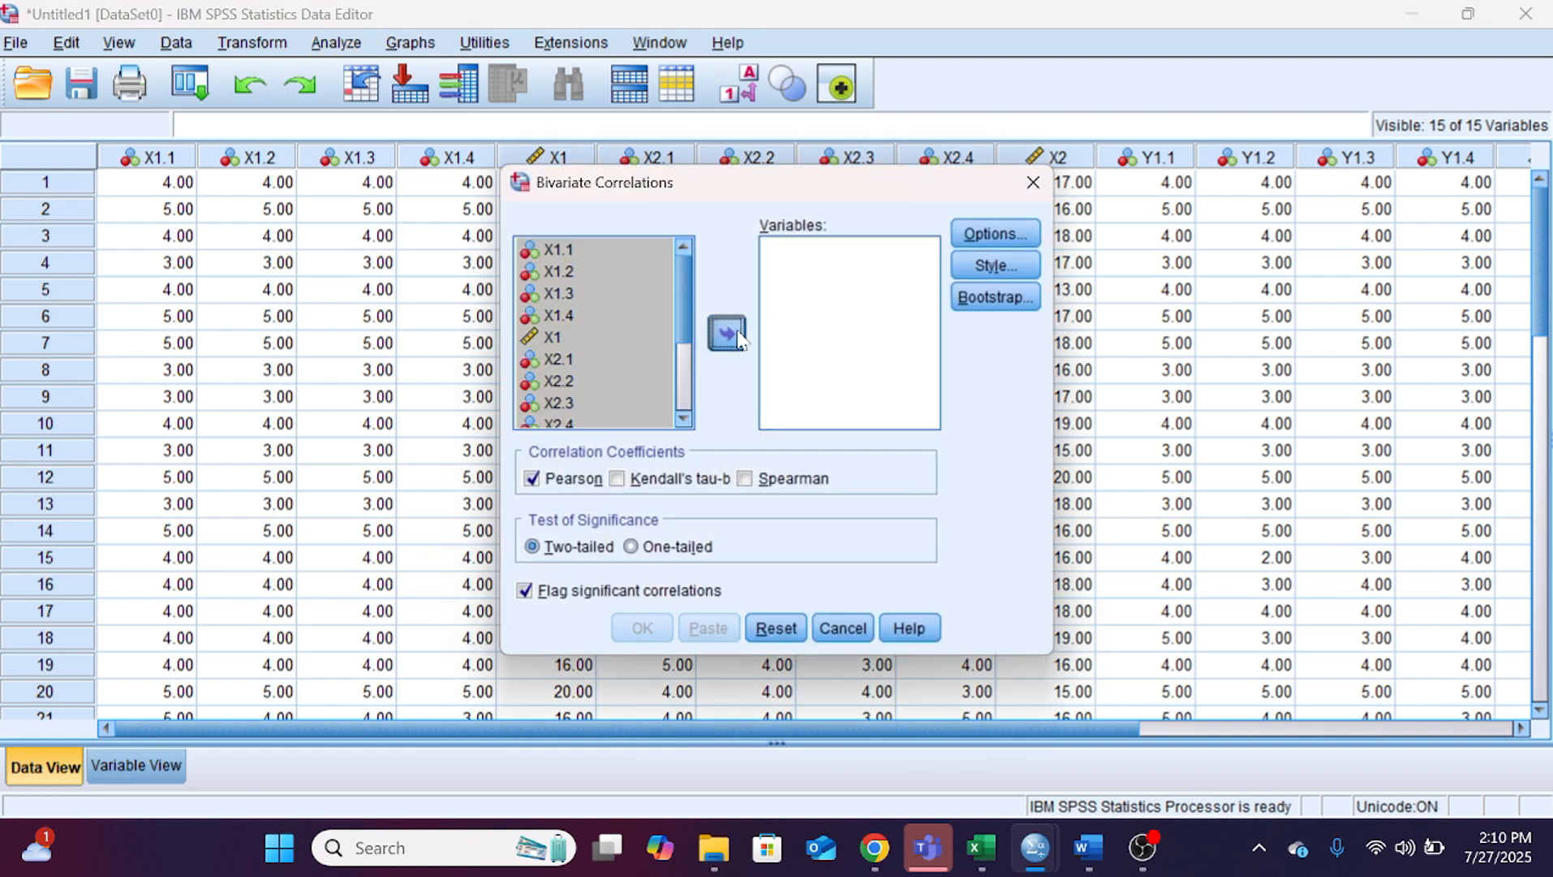
left_click(1018, 230)
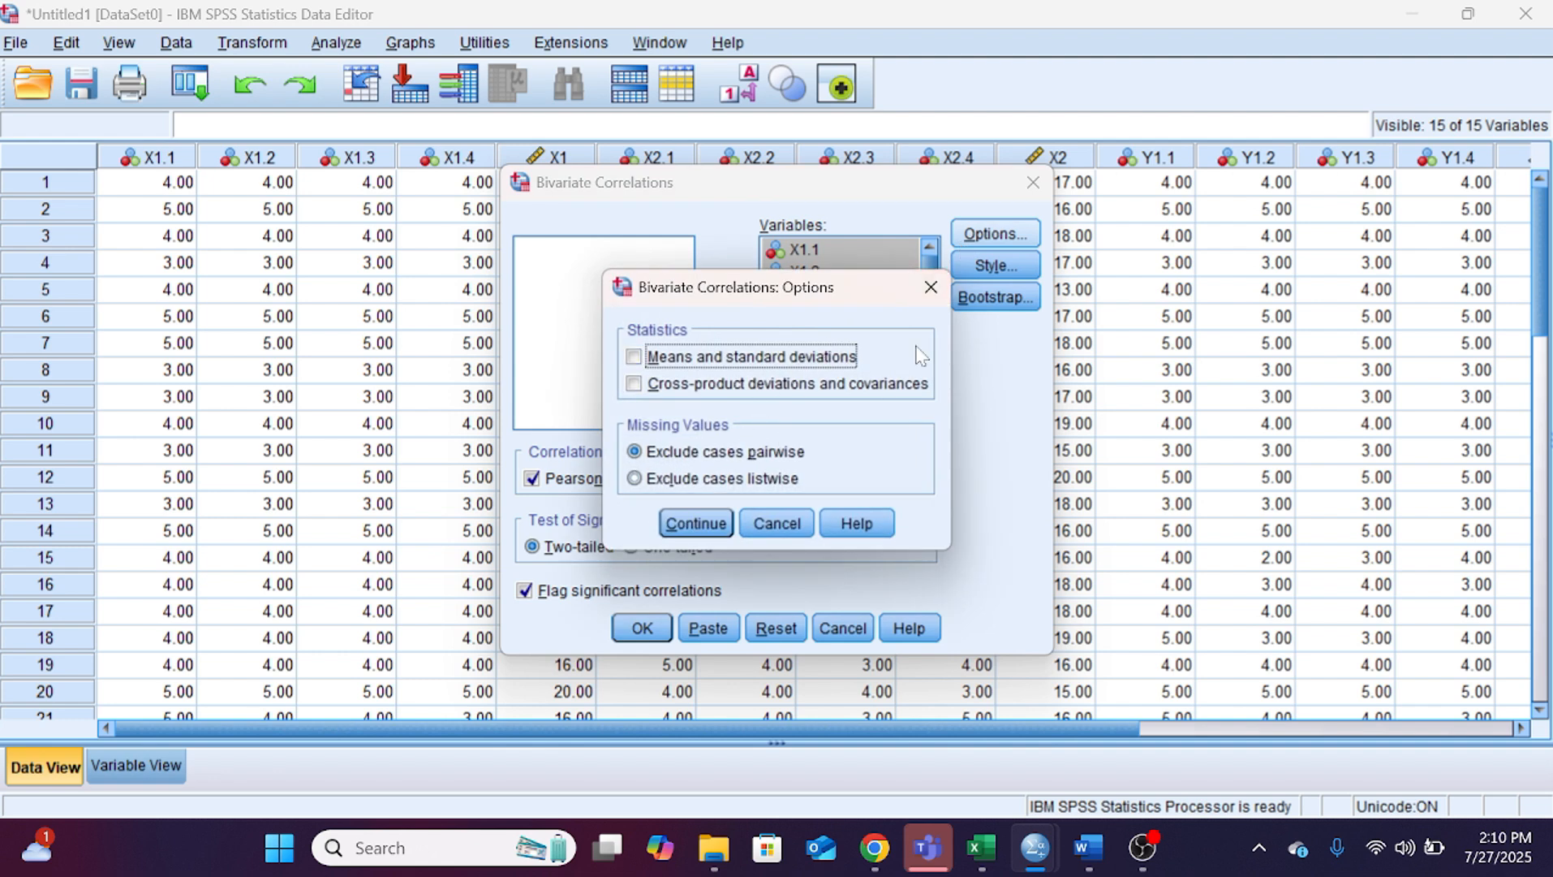
left_click(932, 292)
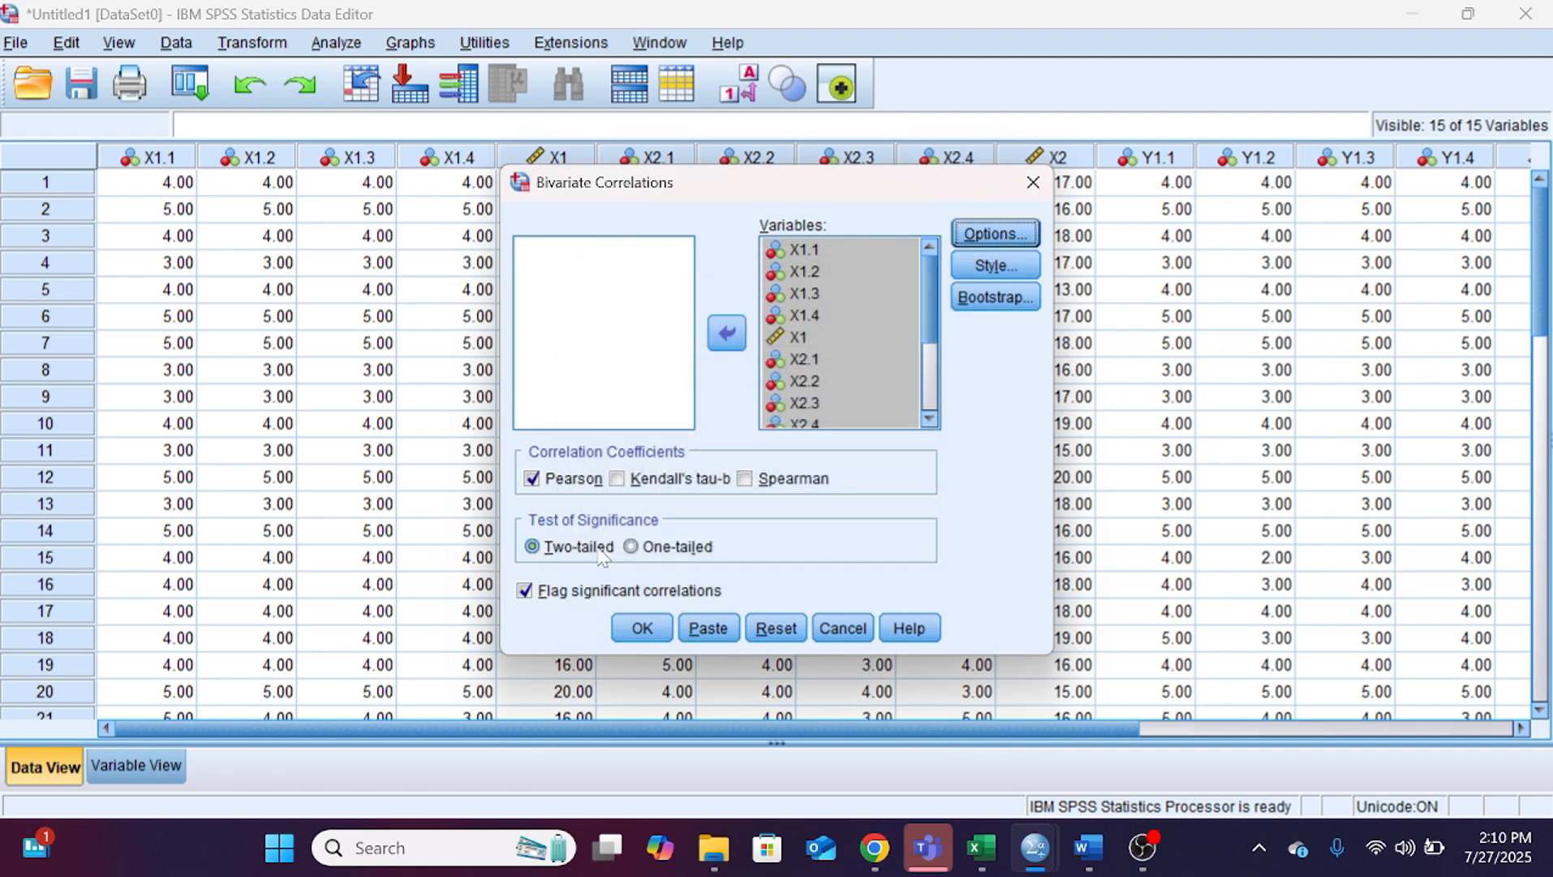
left_click(641, 629)
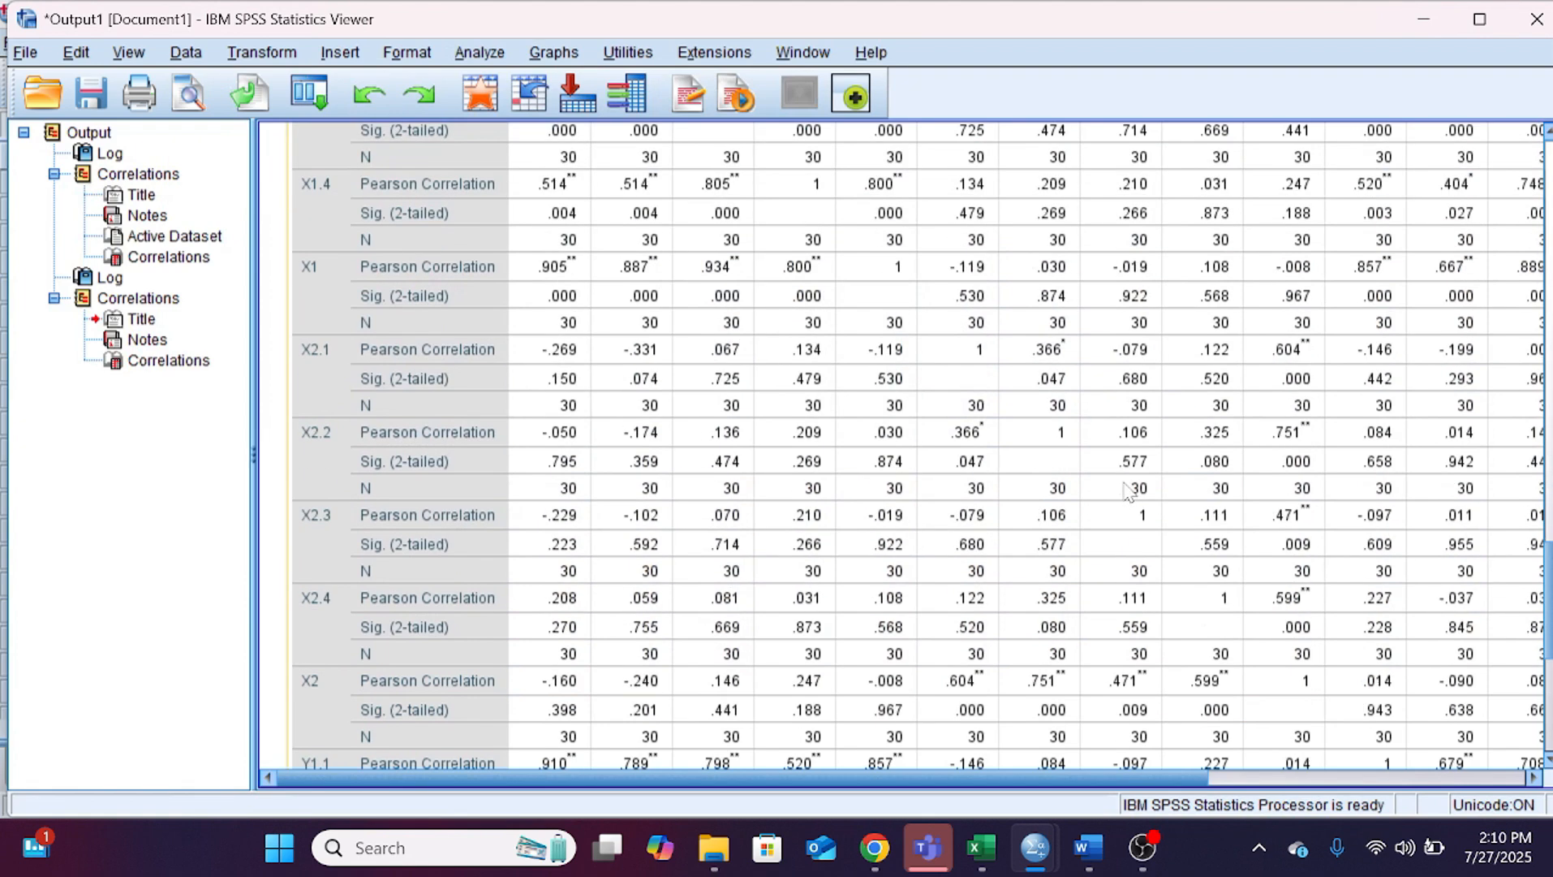
Step: Examine the new Correlations table across its columns in the SPSS output
left_click_drag(954, 774, 1187, 789)
left_click(962, 740)
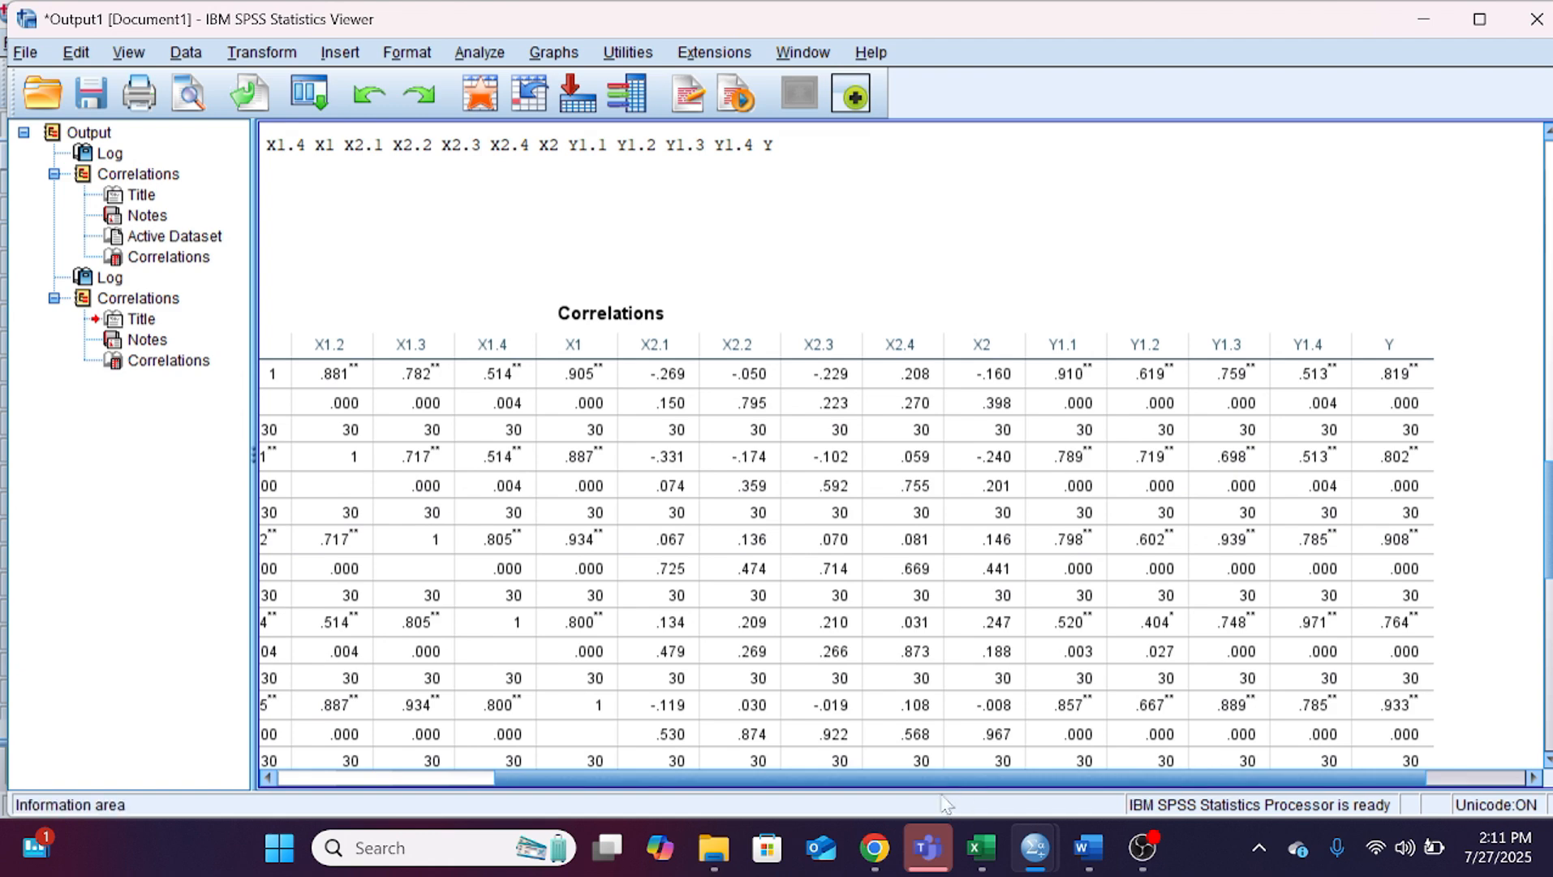
left_click_drag(940, 781, 834, 787)
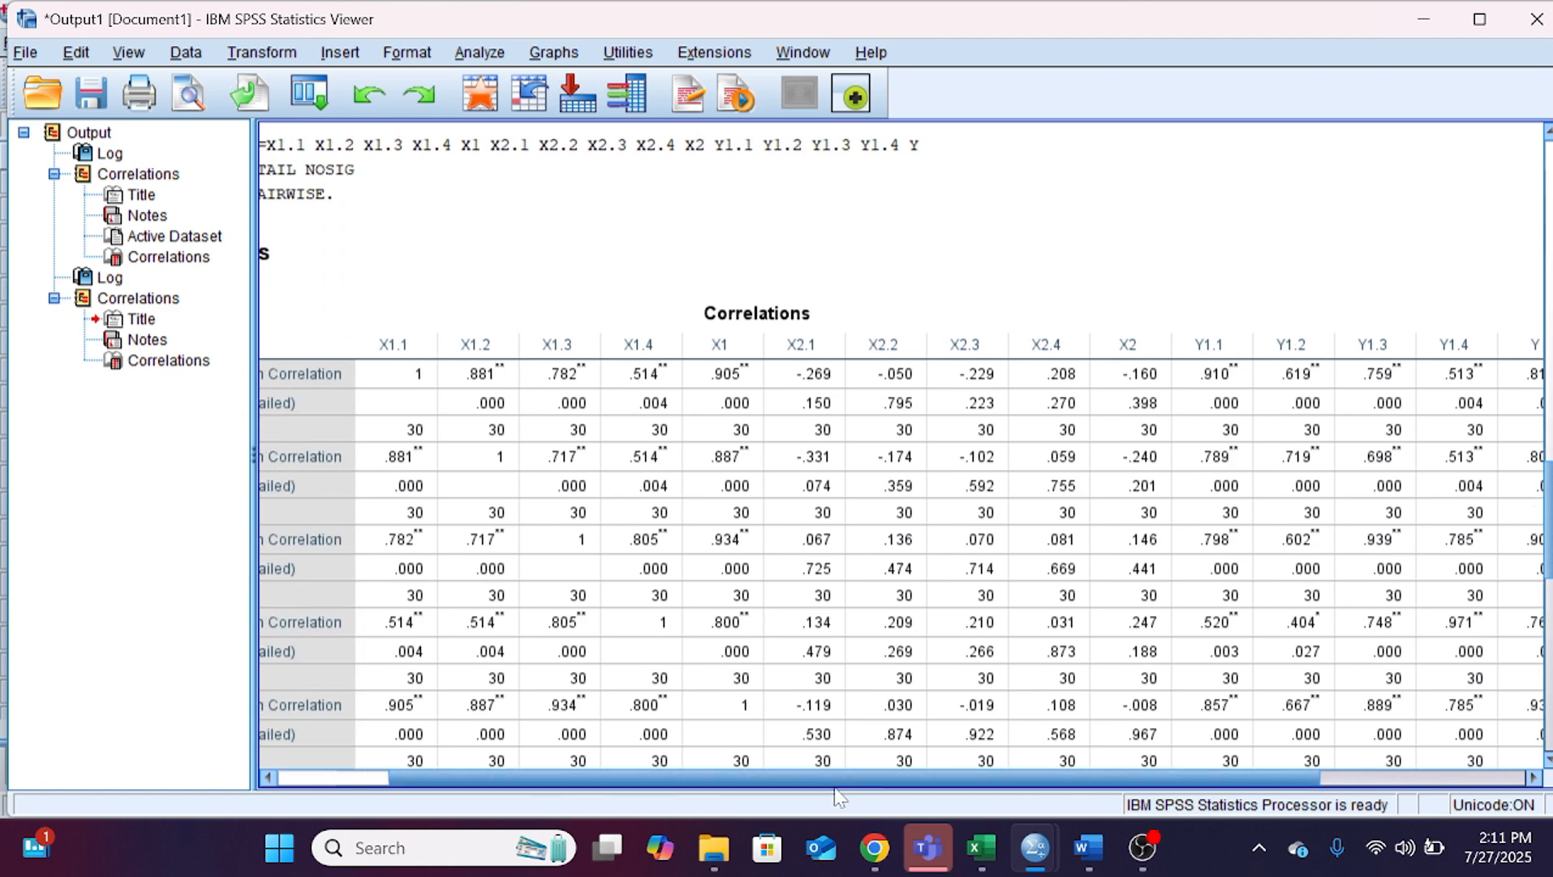
Step: Switch to the Word document and review the validity results for the X1, X2 and Y items in section 4.2
left_click(1086, 849)
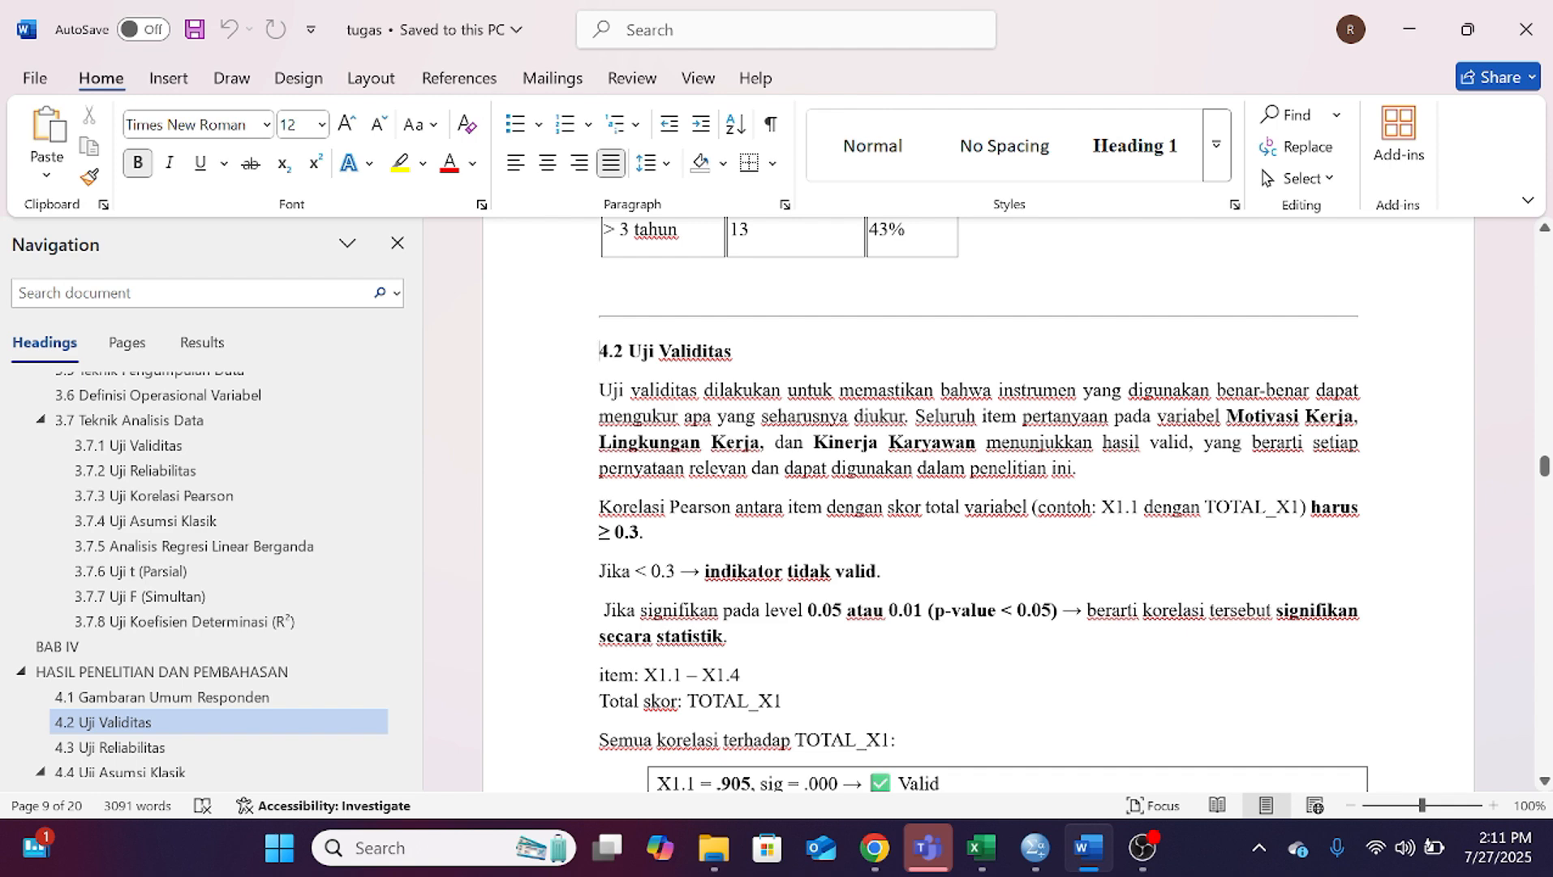
scroll(557, 441, "down", 15)
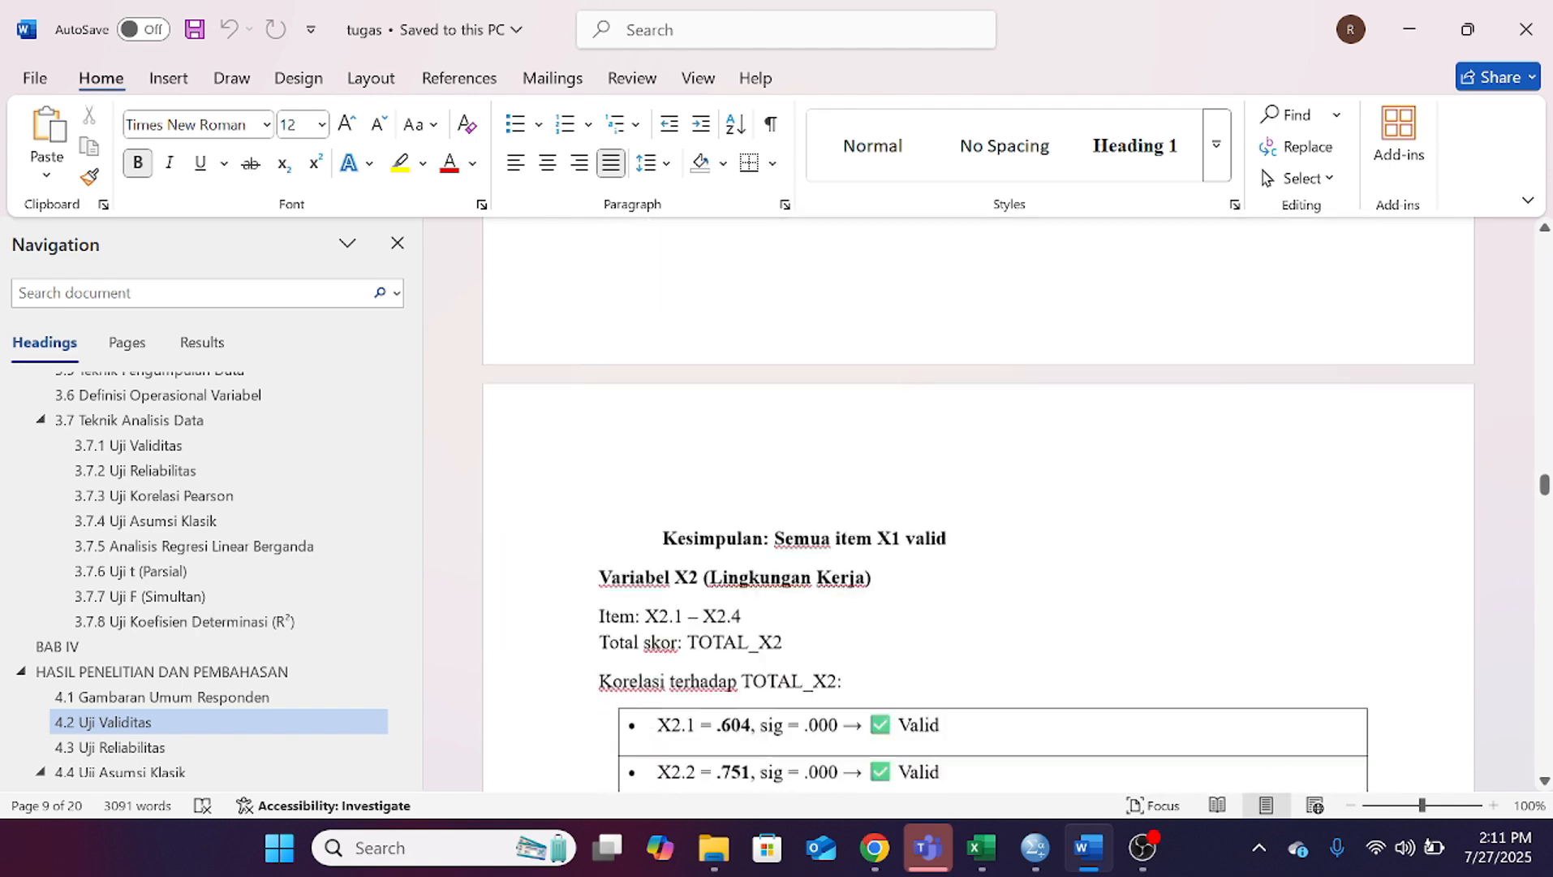
scroll(974, 503, "down", 10)
scroll(973, 503, "up", 12)
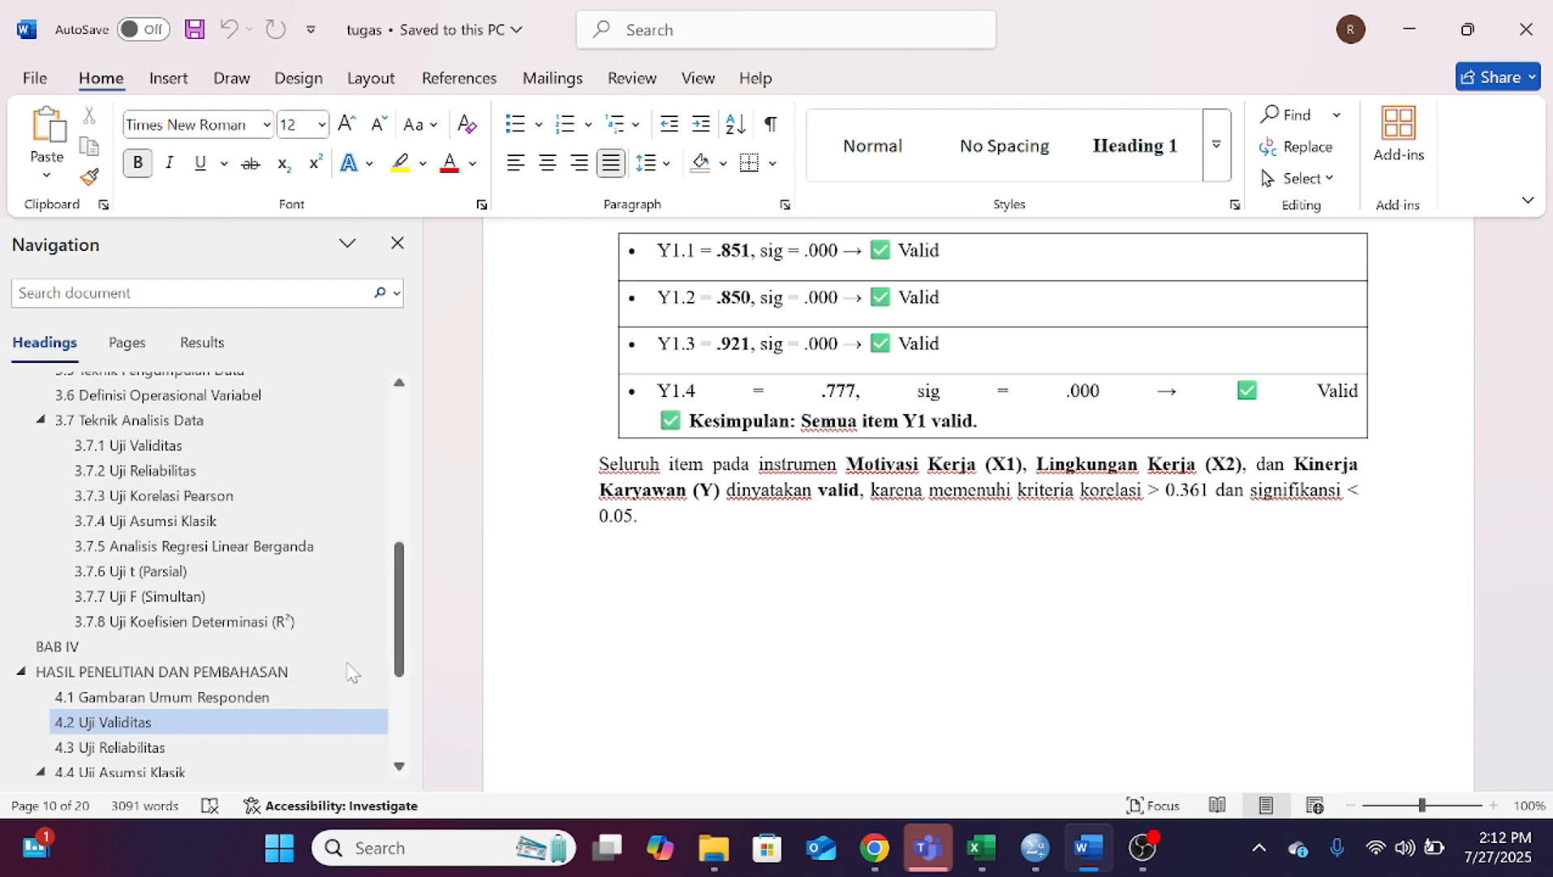
Step: Go to section 4.3 Uji Reliabilitas in the document and switch to the SPSS data editor
left_click(186, 750)
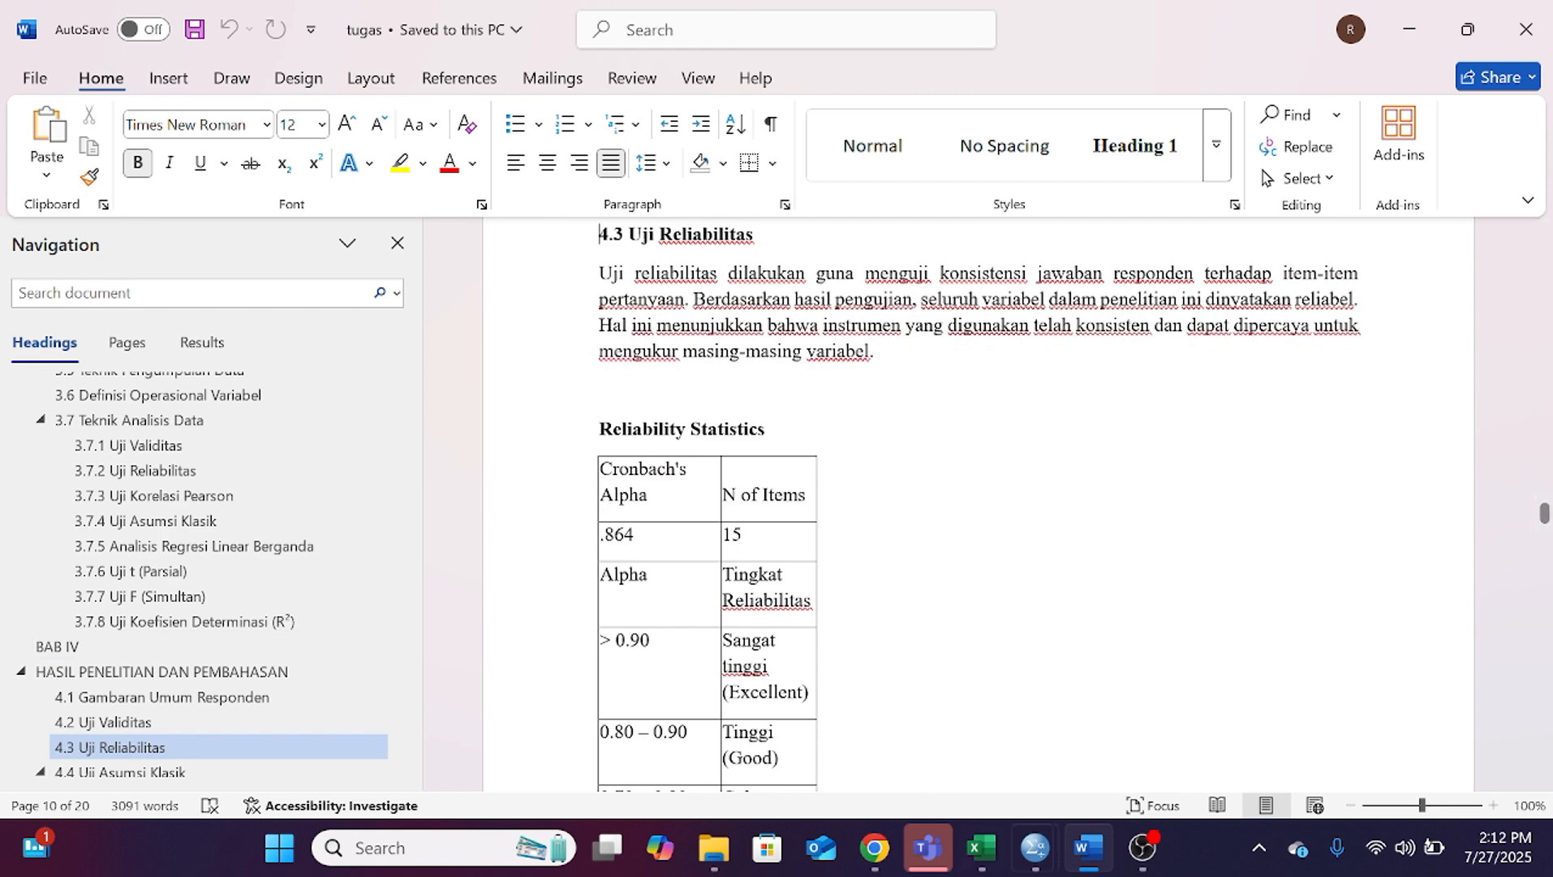
mouse_move(1016, 848)
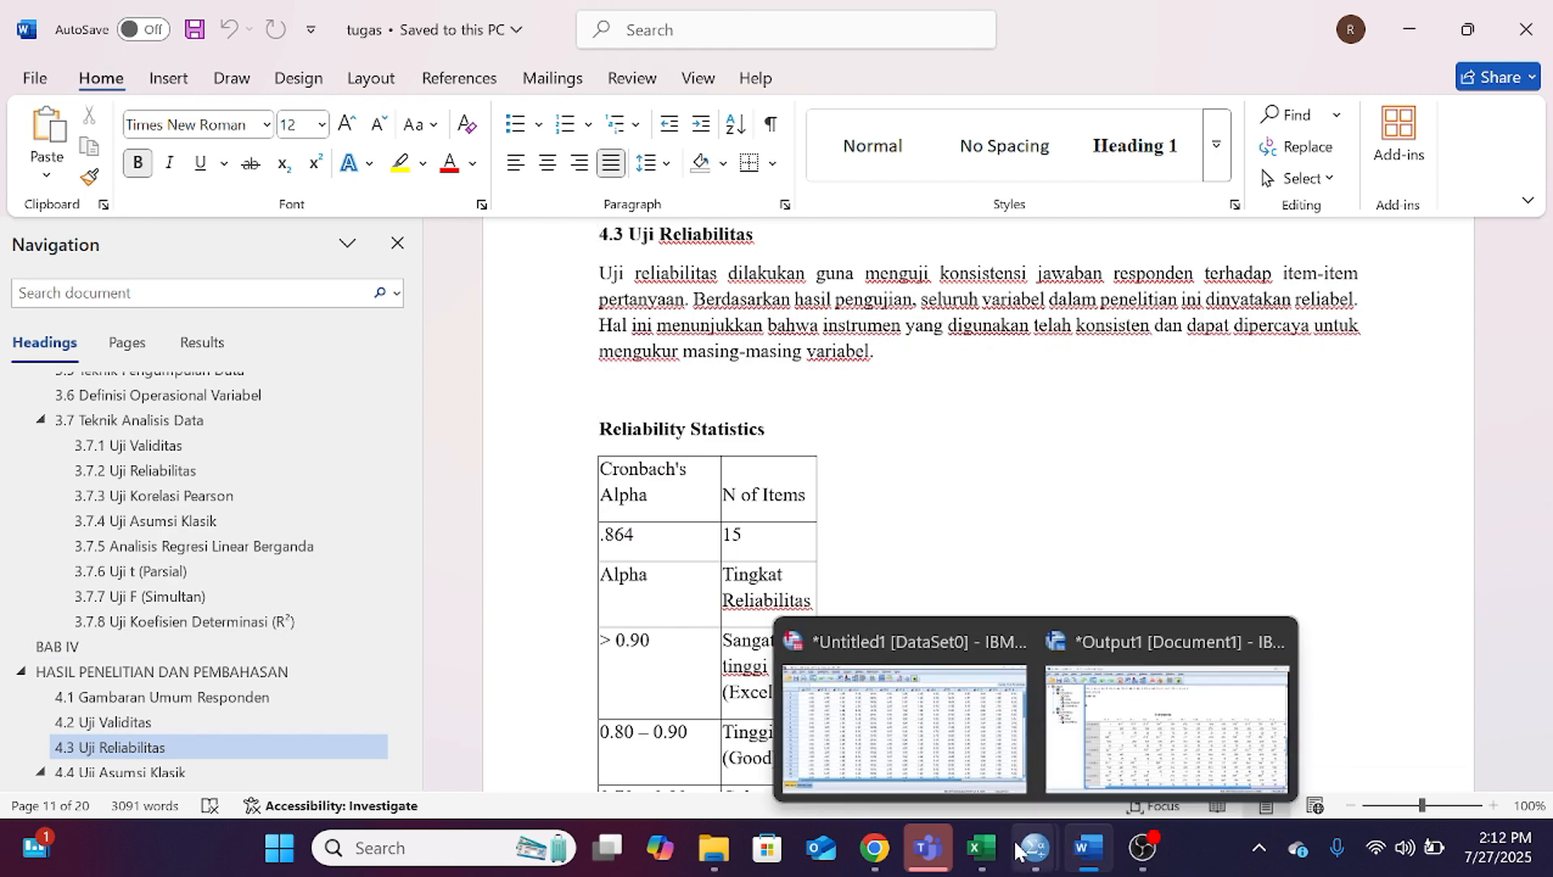
left_click(981, 769)
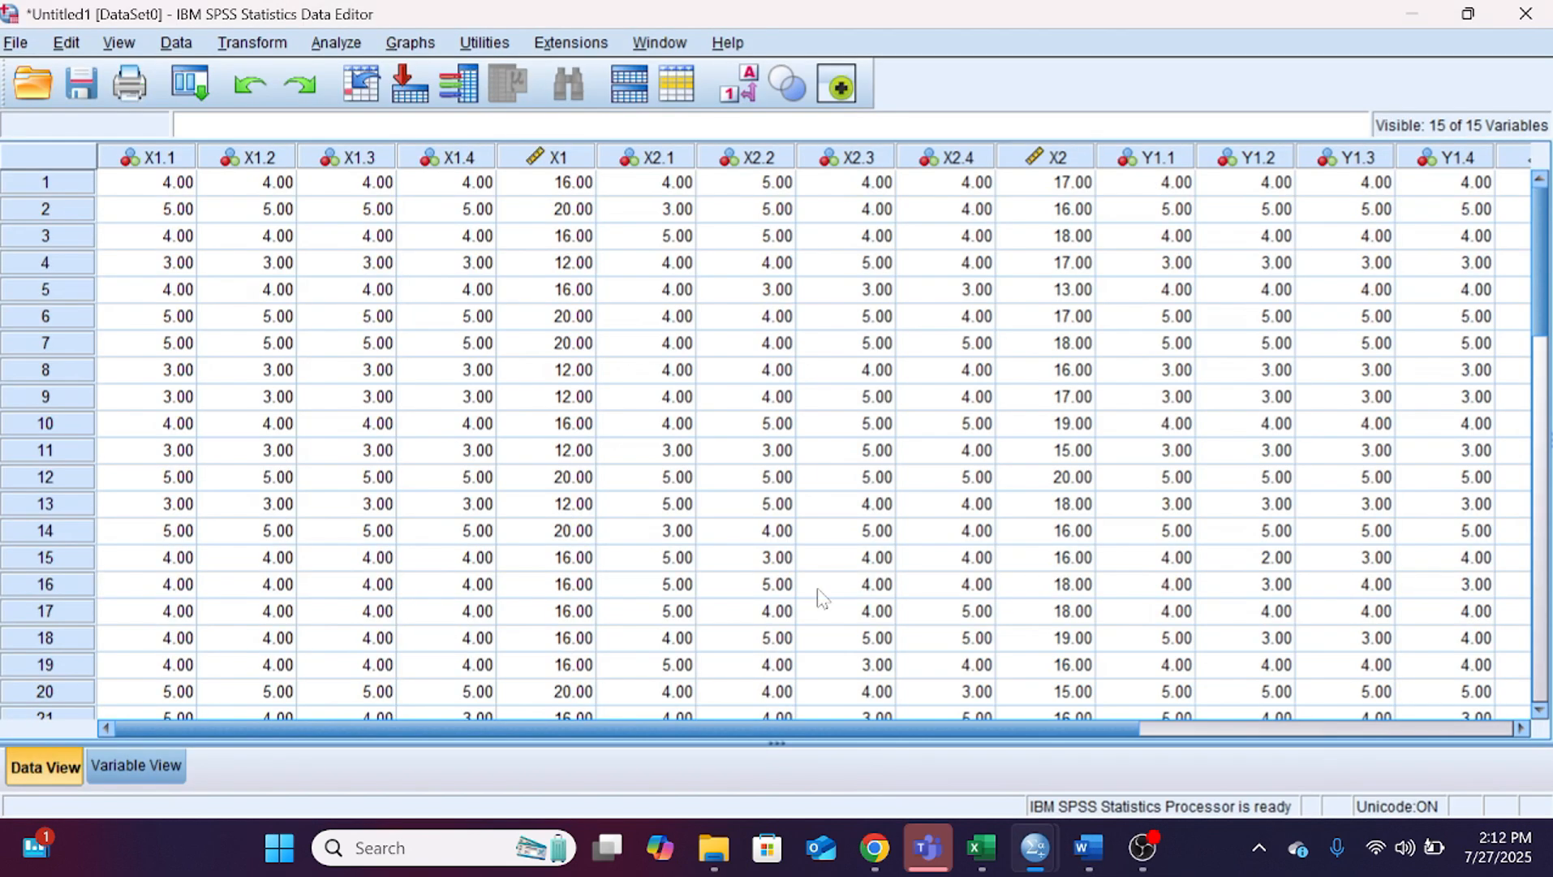
left_click(277, 50)
left_click(351, 47)
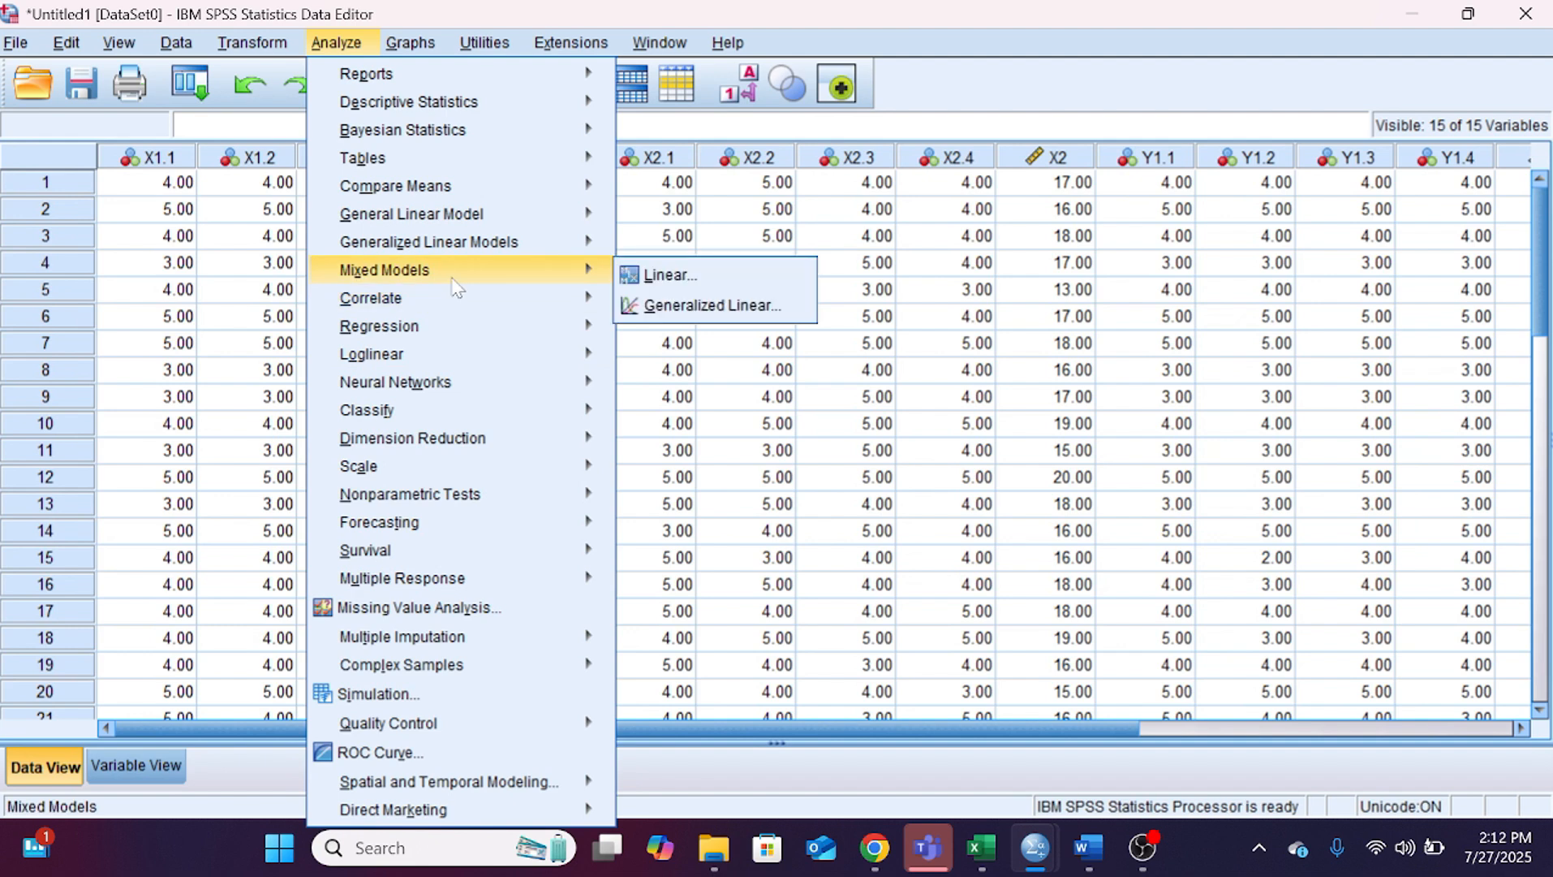
mouse_move(452, 307)
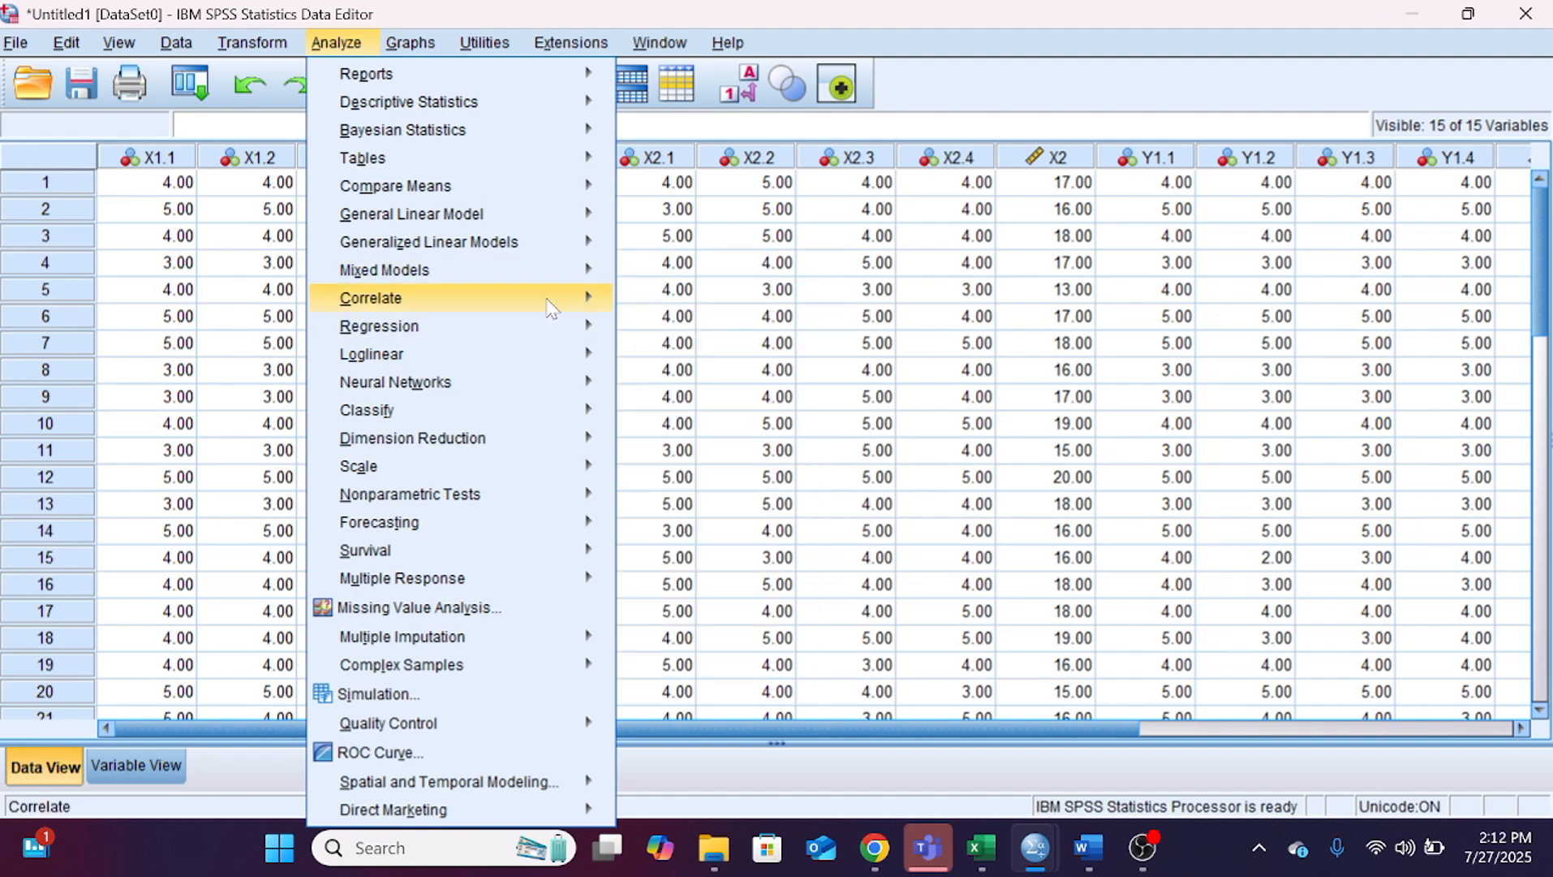
left_click(673, 305)
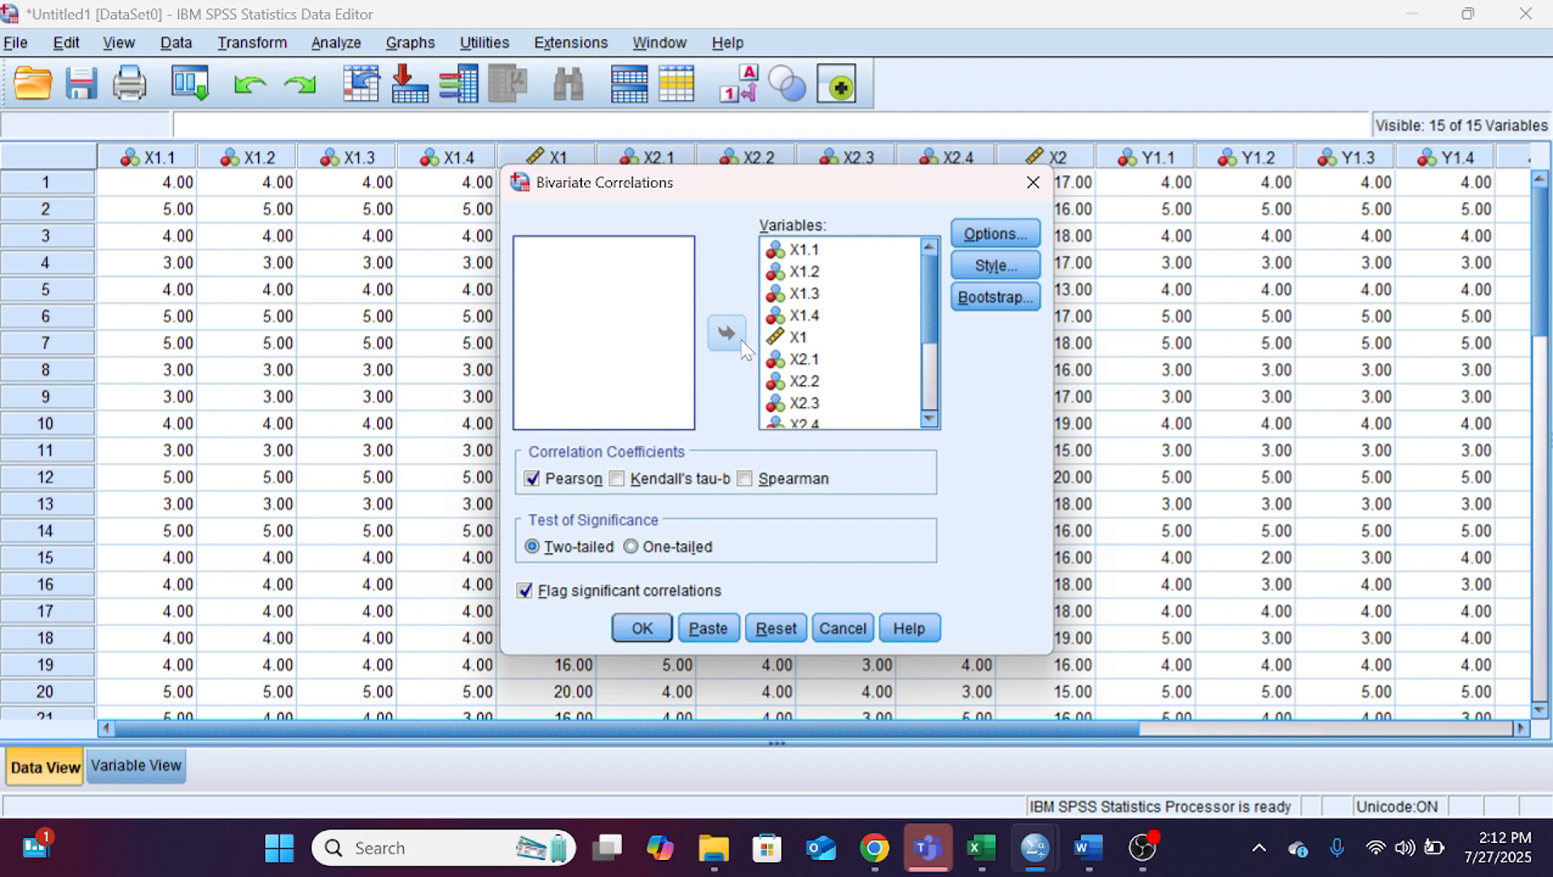
left_click(1031, 184)
Step: Open the Reliability Analysis and add all variables as its items
left_click(337, 42)
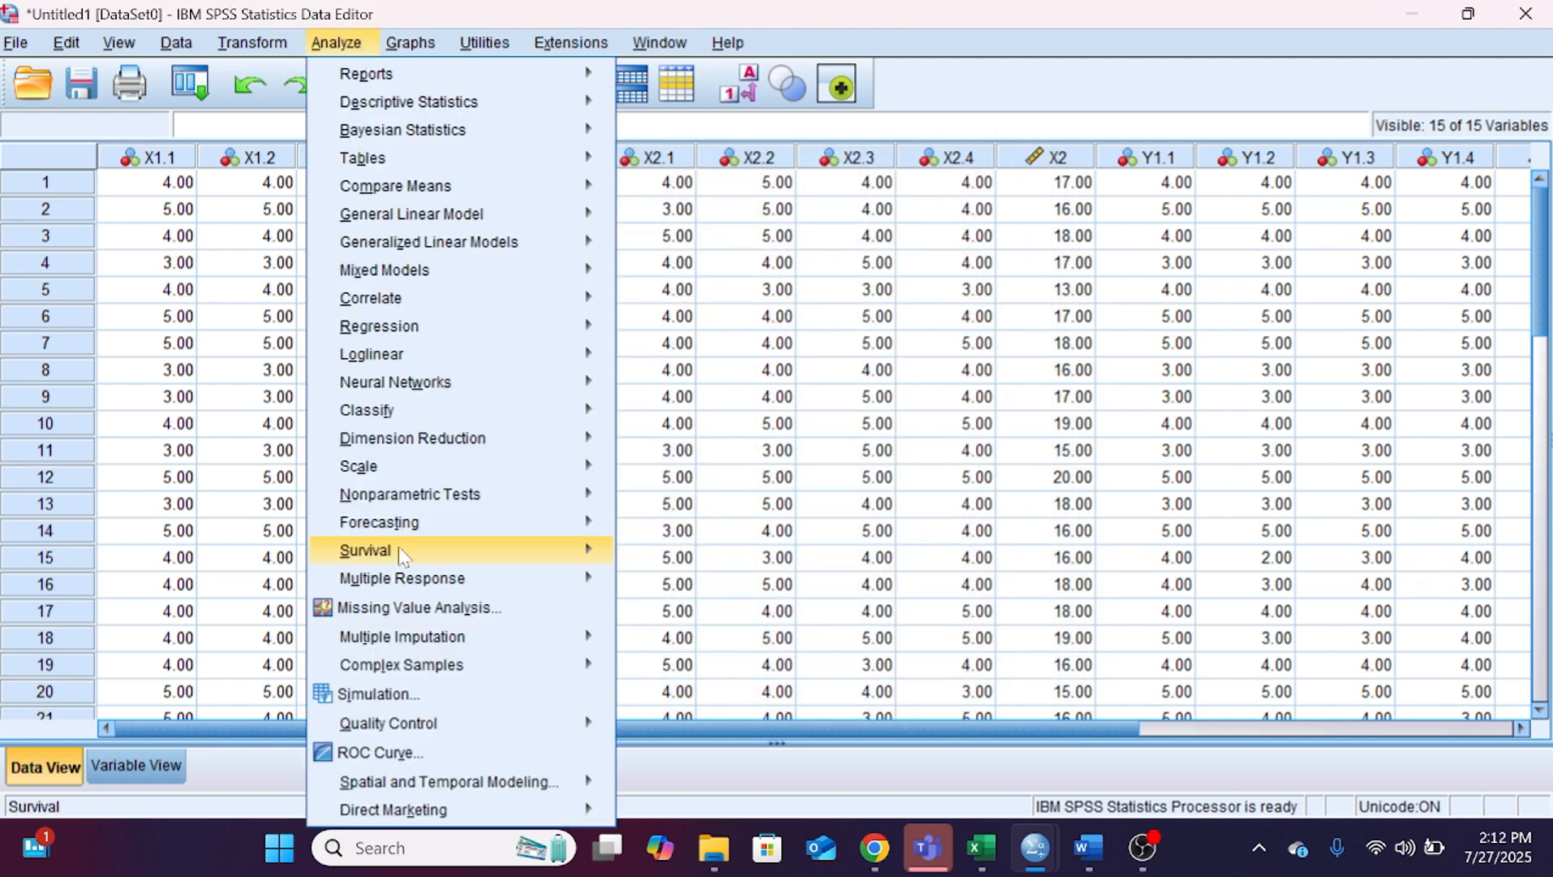
mouse_move(410, 465)
left_click(649, 468)
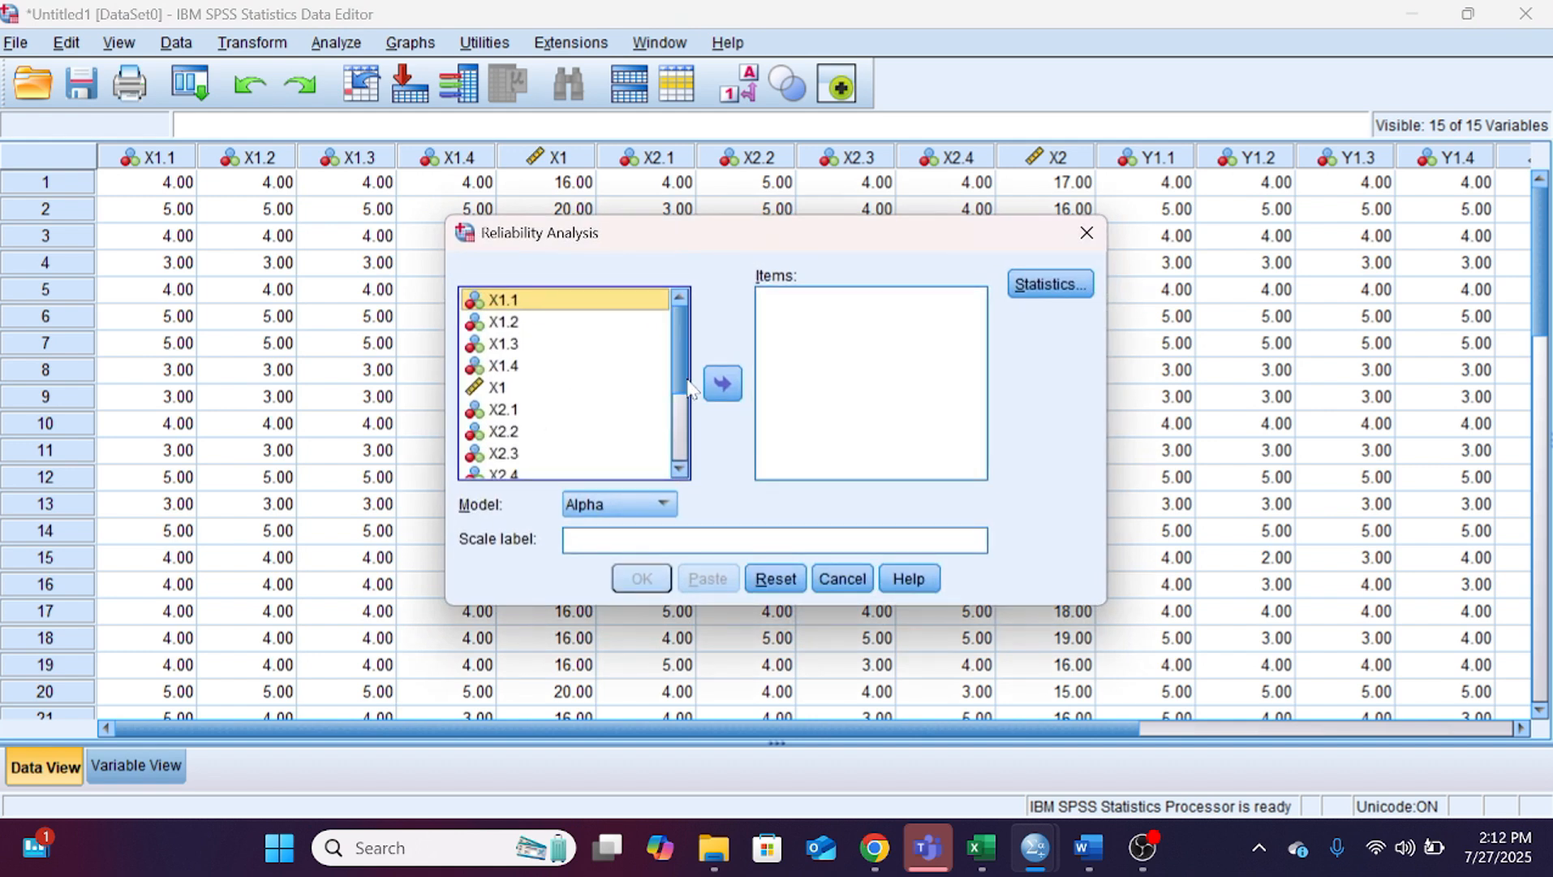
key("ctrl+a")
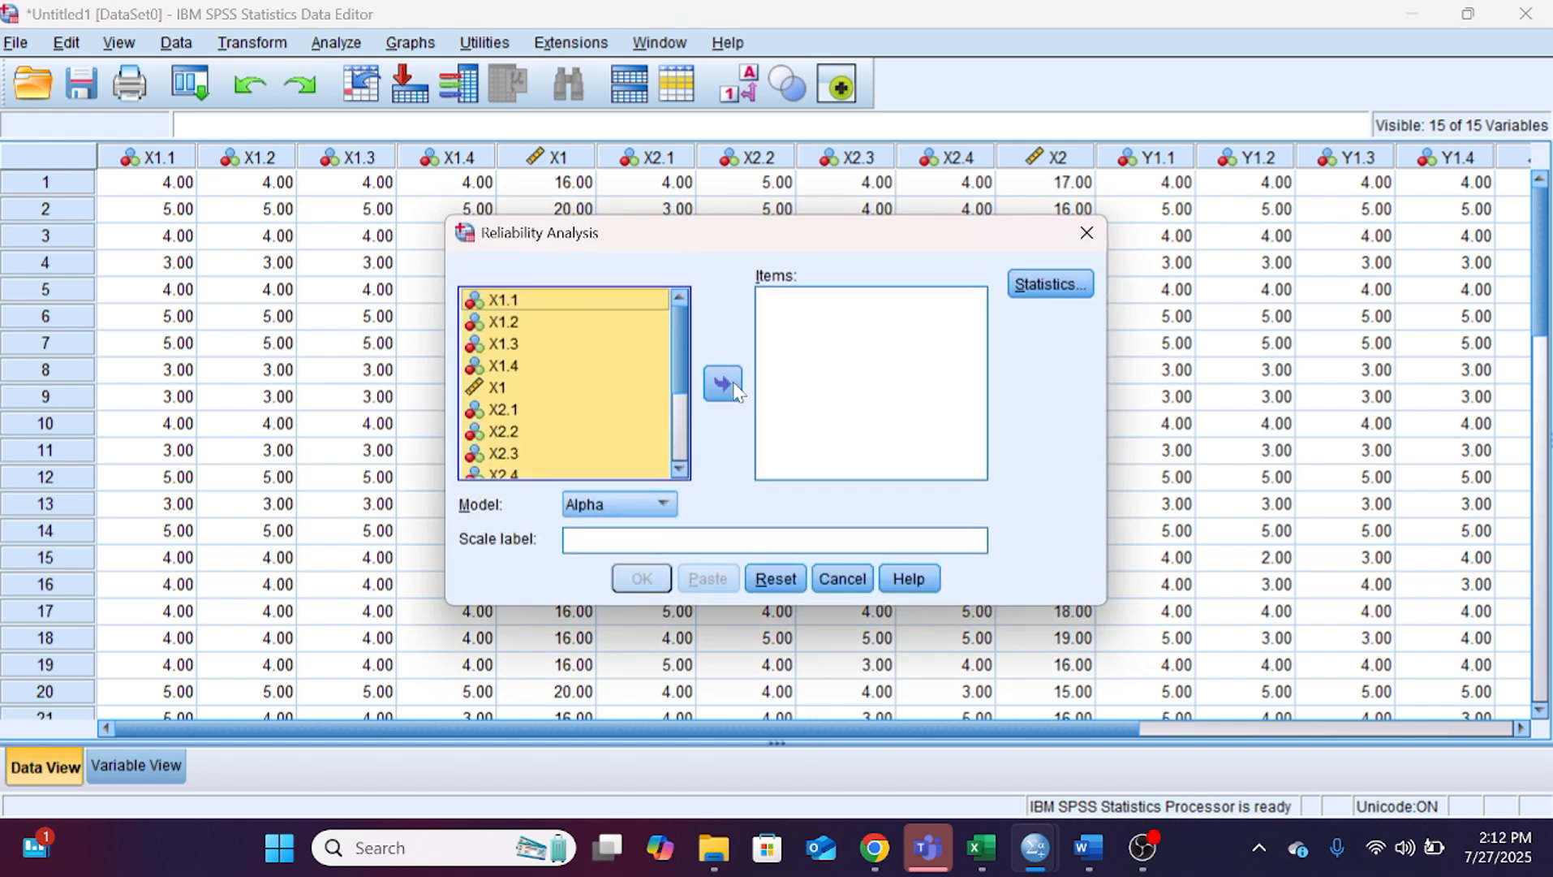
left_click(722, 383)
Step: Enable the Scale if item deleted descriptives and run the reliability analysis with the Alpha model
left_click(1051, 284)
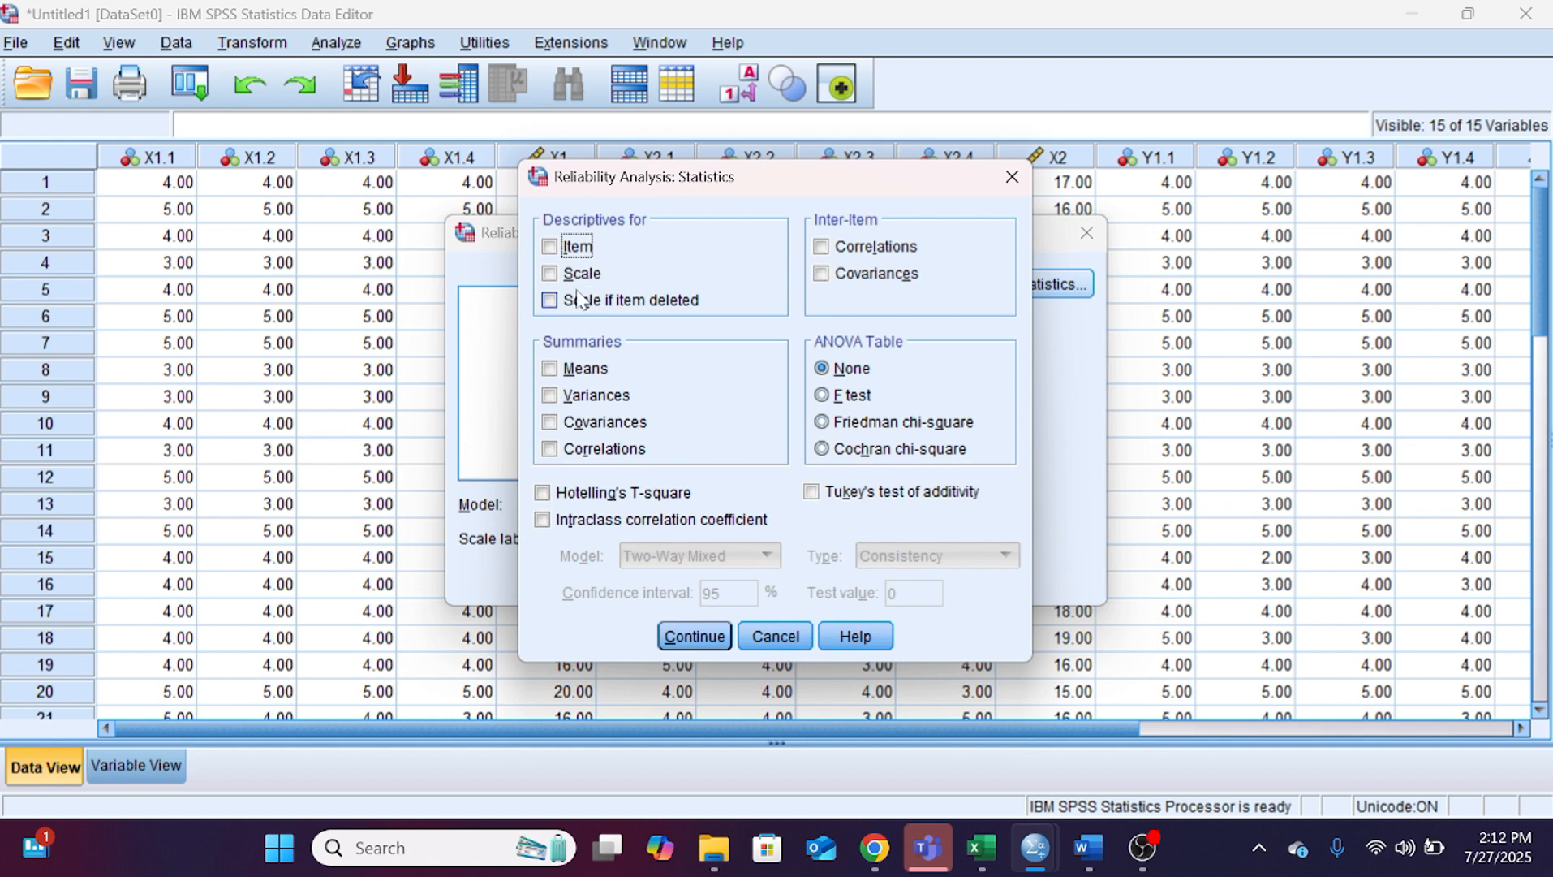
left_click(578, 301)
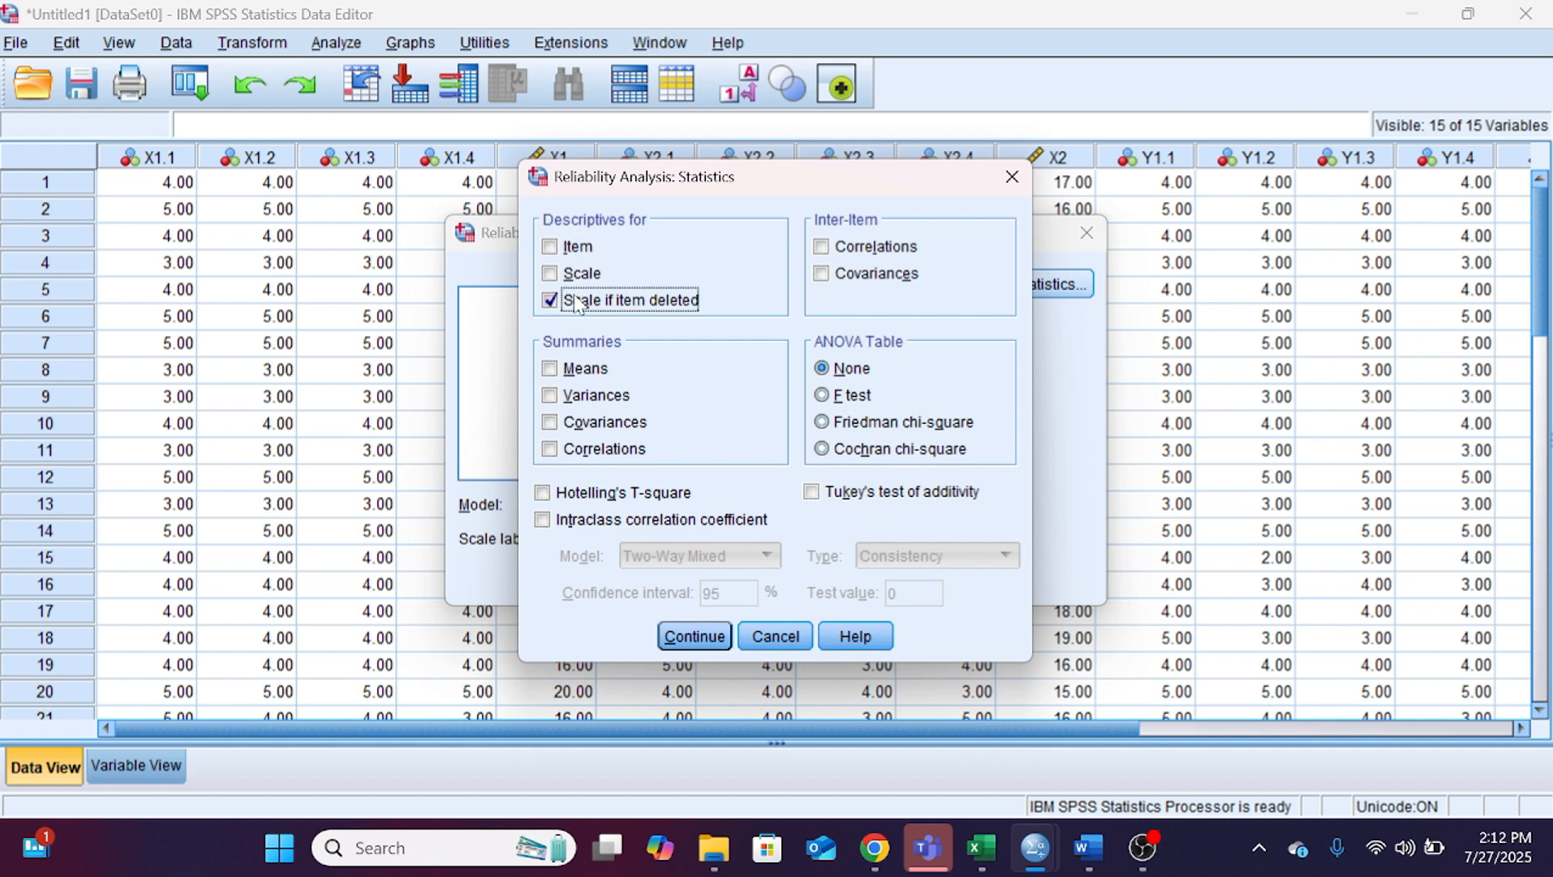
left_click(694, 636)
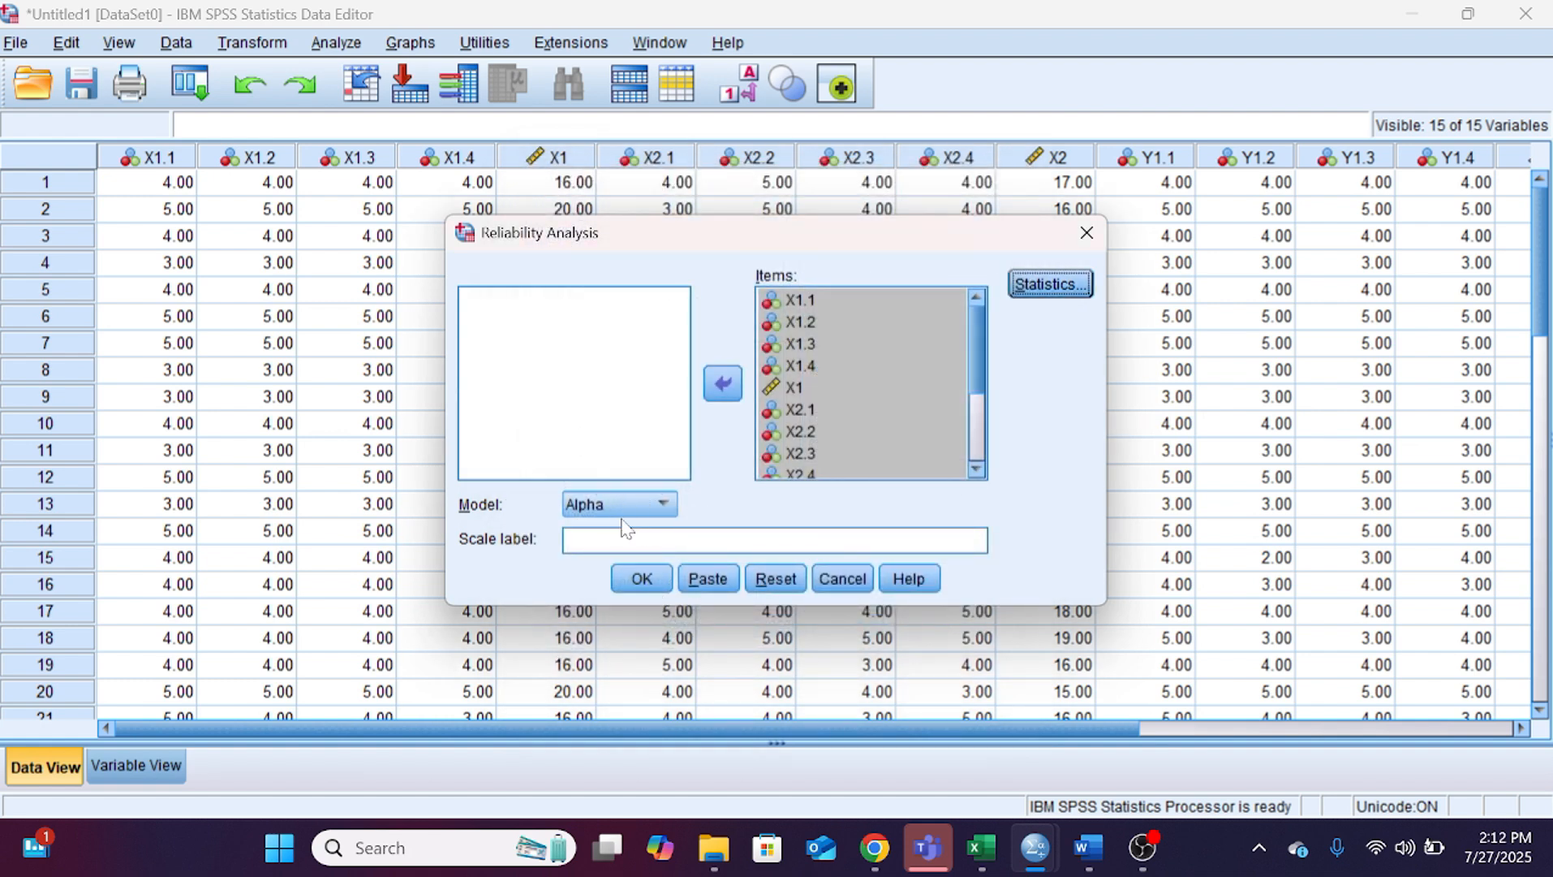
left_click(641, 578)
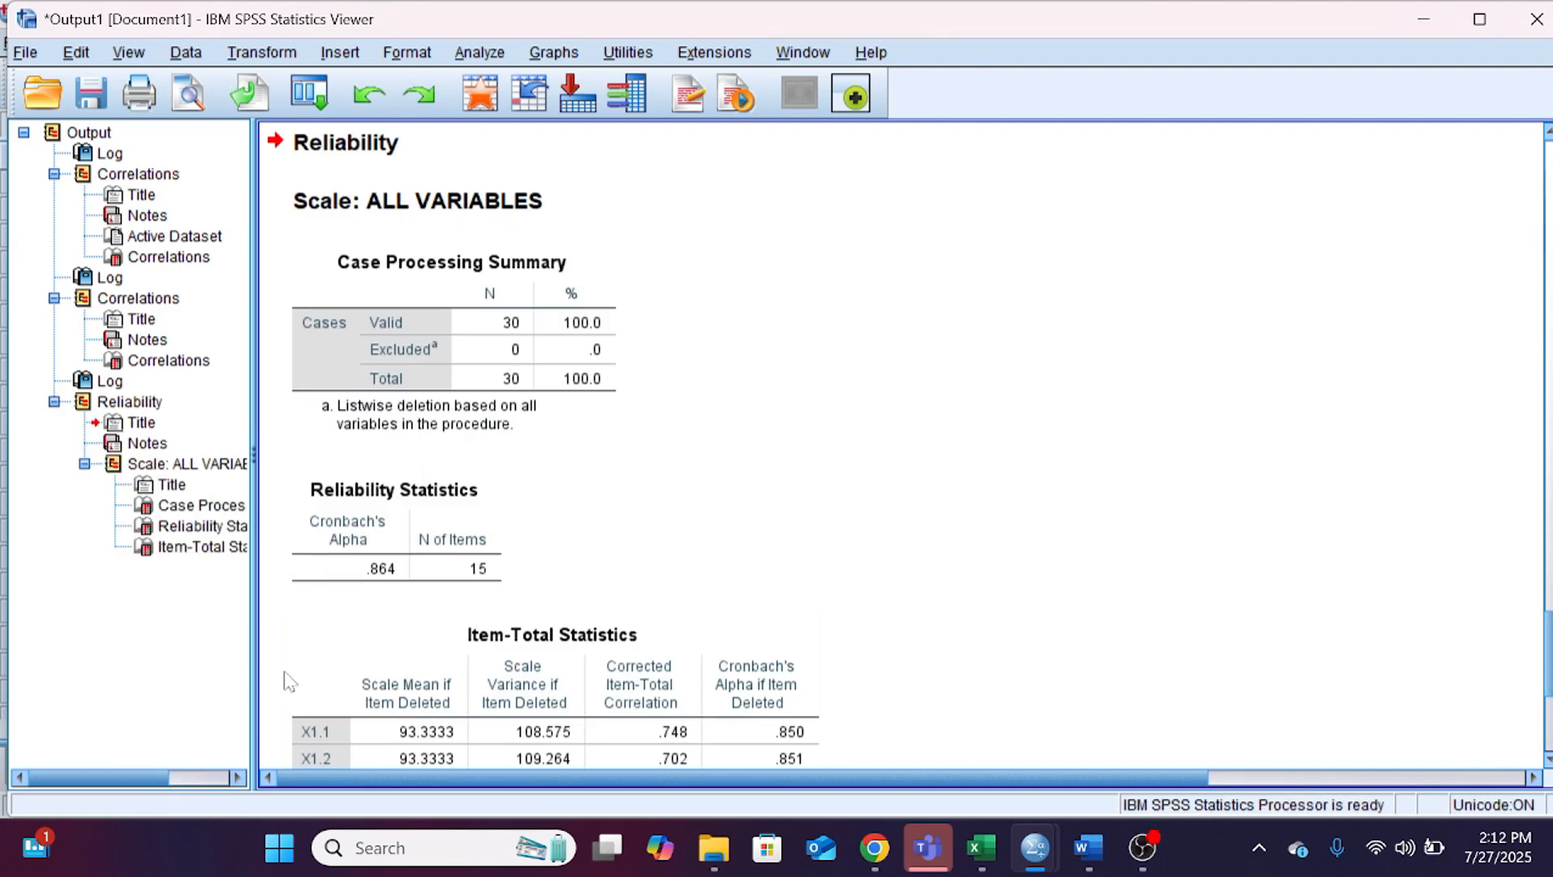
Step: Examine the Reliability Statistics output table and compare it with section 4.3 in the Word document
left_click(434, 564)
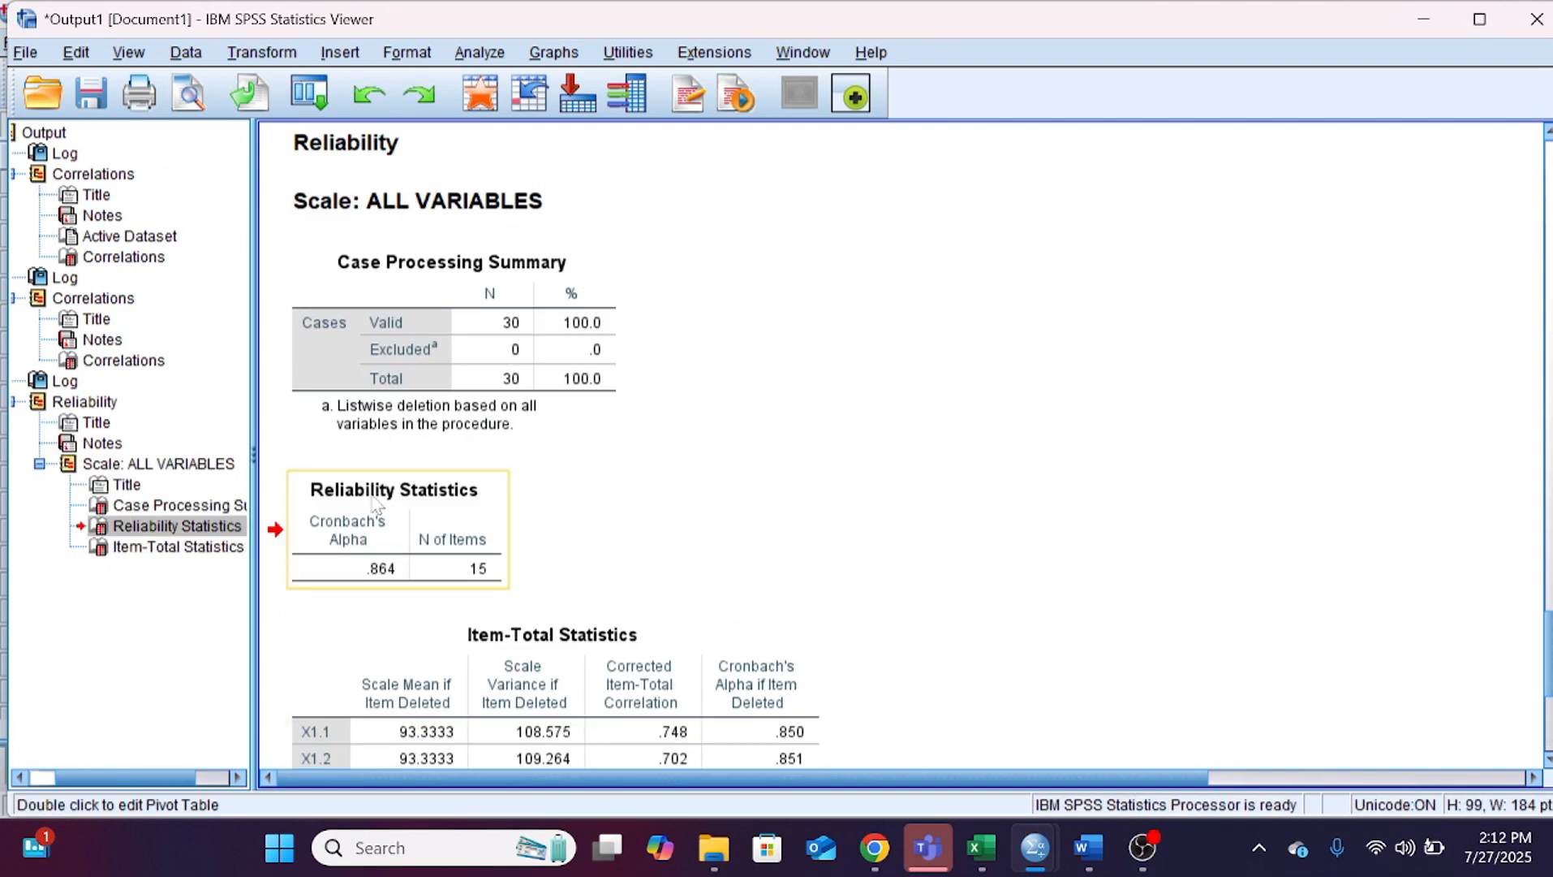
scroll(439, 458, "down", 2)
scroll(436, 459, "up", 2)
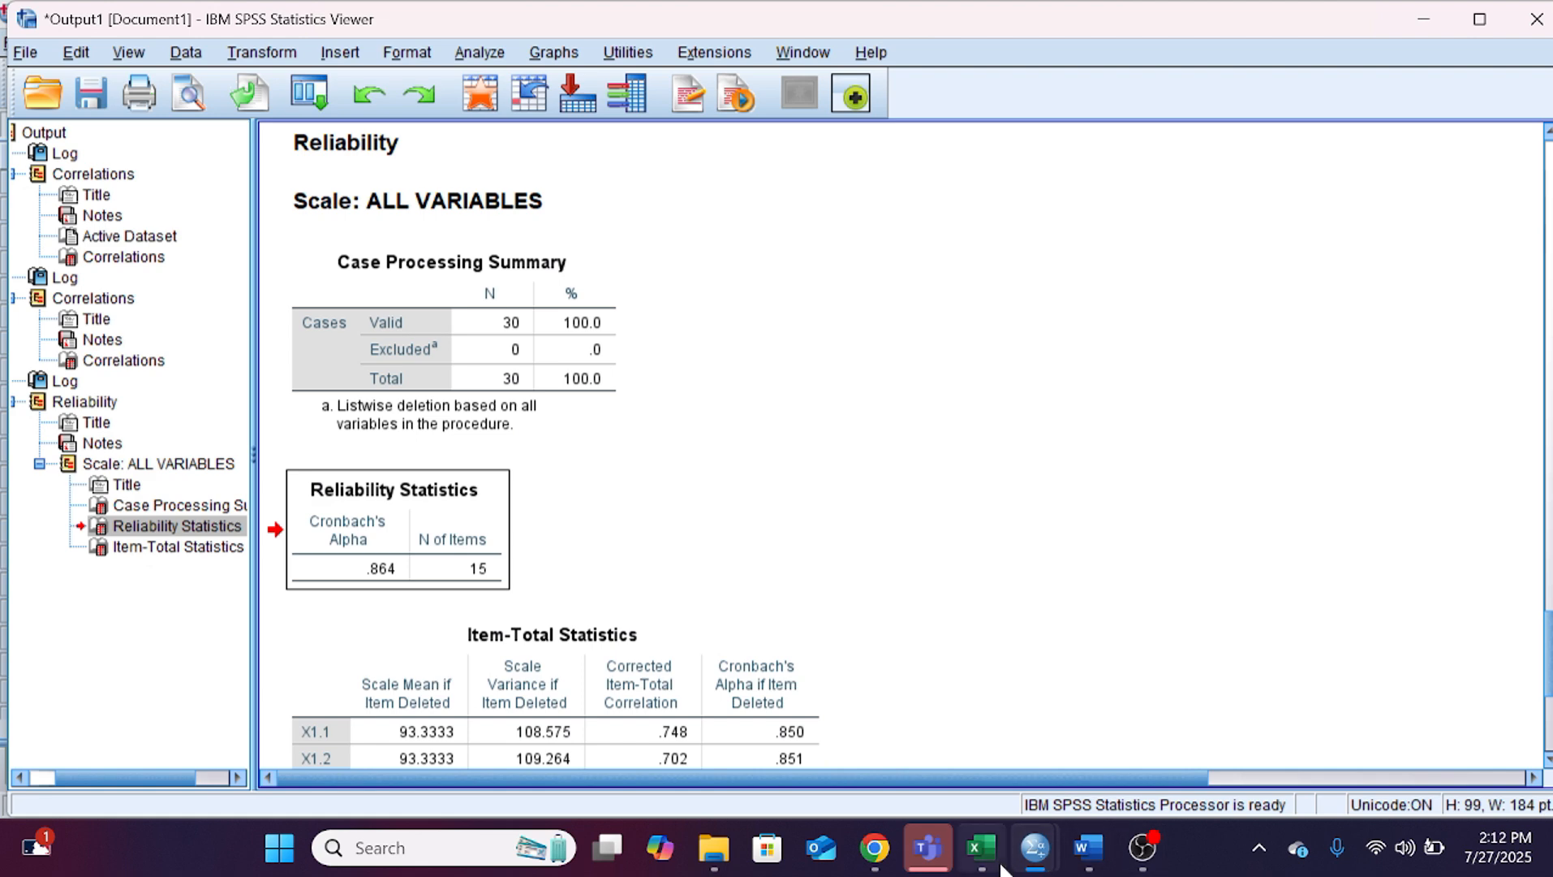
left_click(1086, 850)
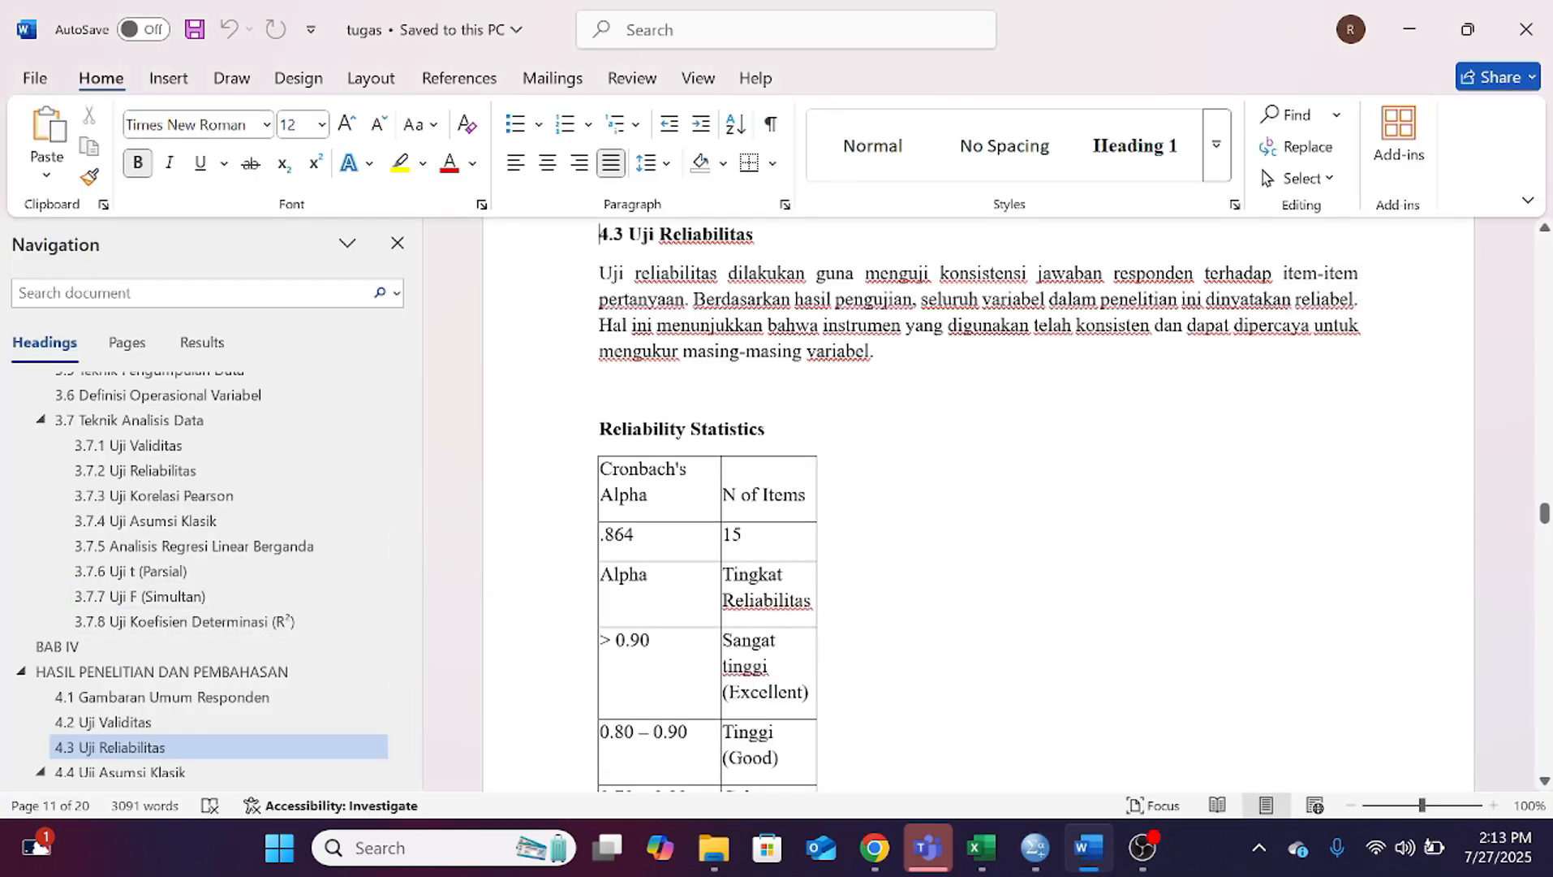
Step: Examine the Reliability Statistics table and the alpha reliability-level categories in section 4.3 Uji Reliabilitas
scroll(763, 585, "down", 1)
scroll(763, 584, "up", 2)
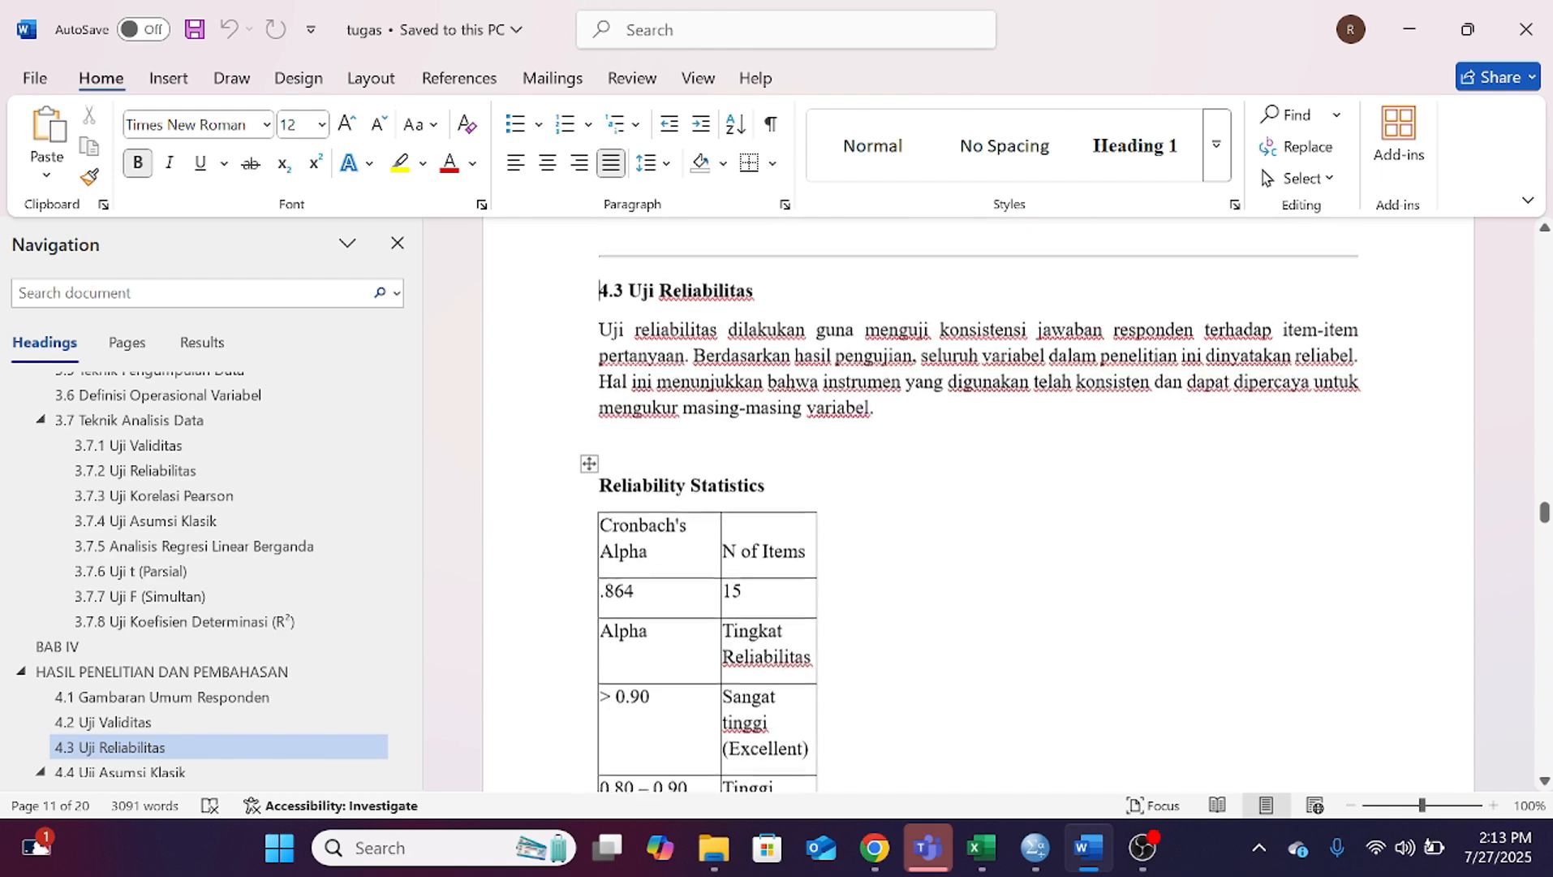
scroll(979, 503, "down", 3)
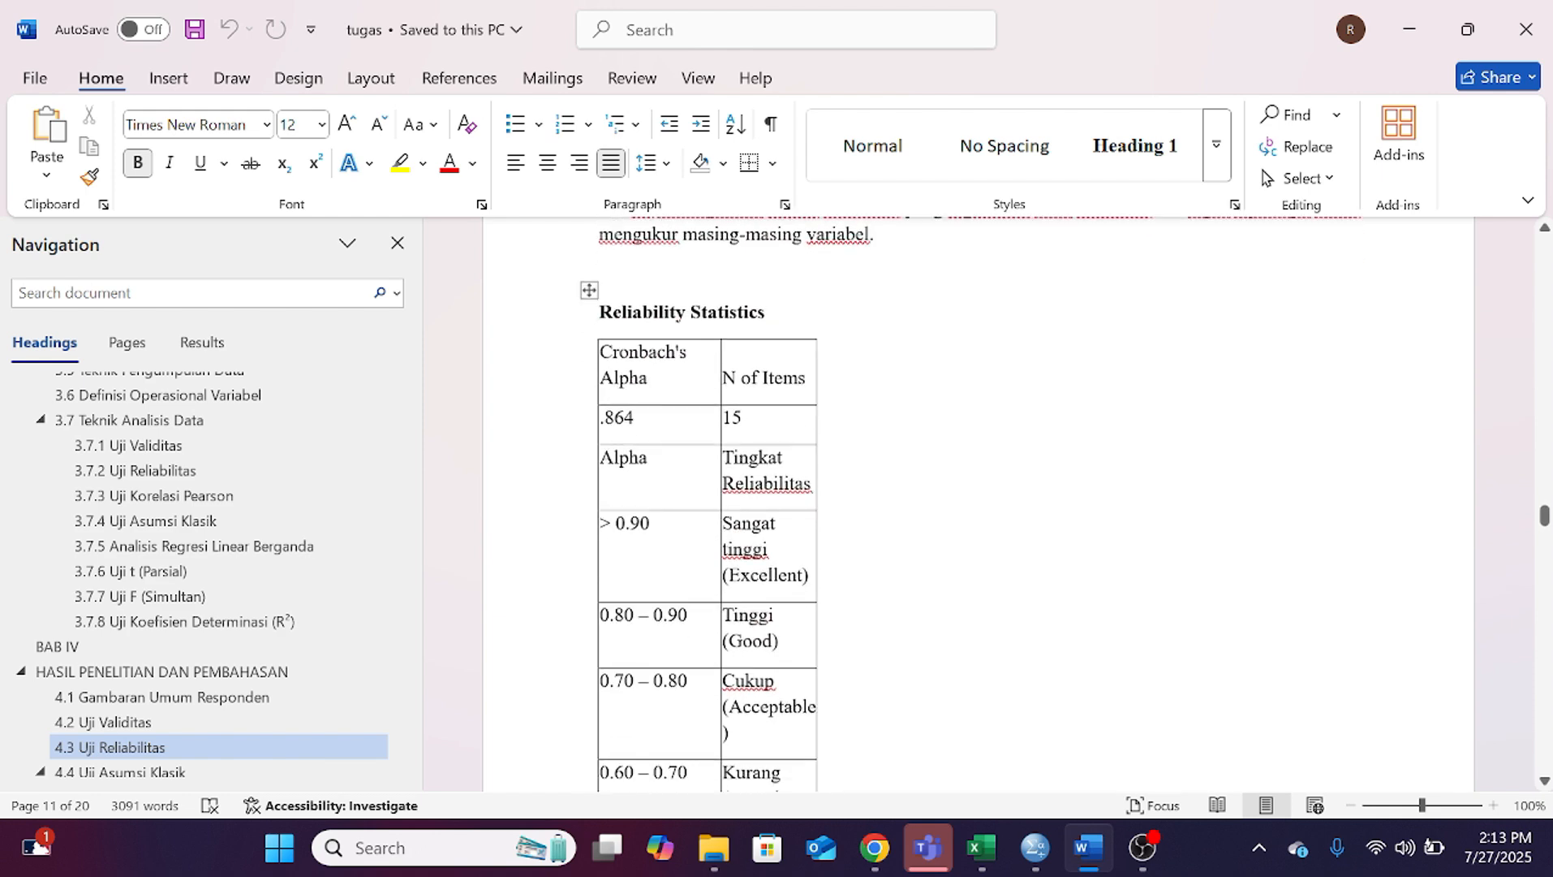
left_click_drag(636, 420, 607, 425)
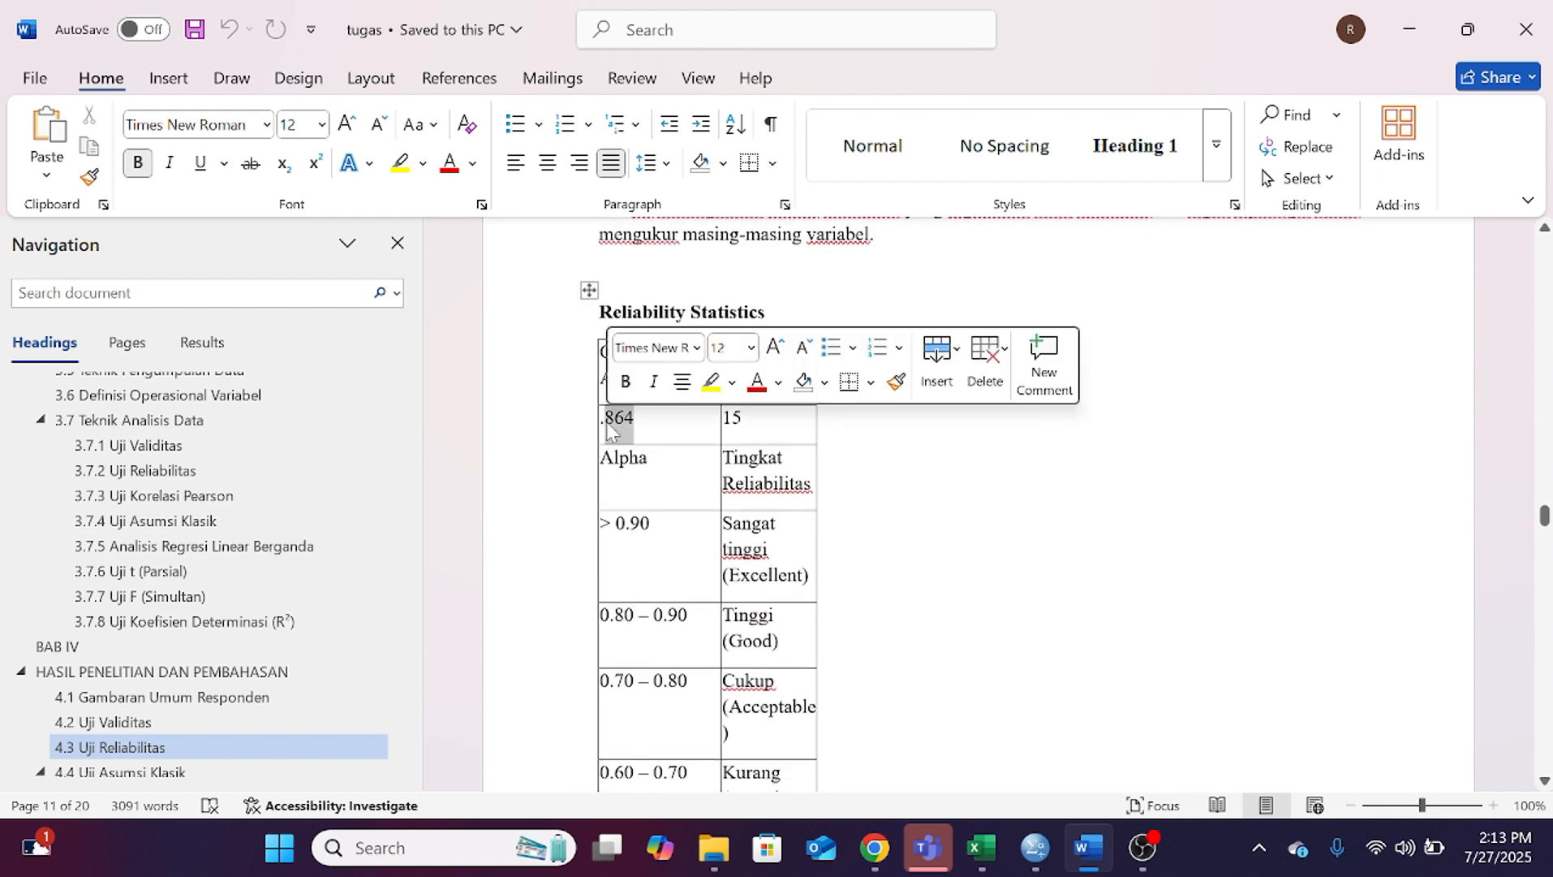
scroll(820, 487, "down", 2)
left_click(840, 492)
scroll(858, 482, "down", 1)
scroll(858, 481, "up", 1)
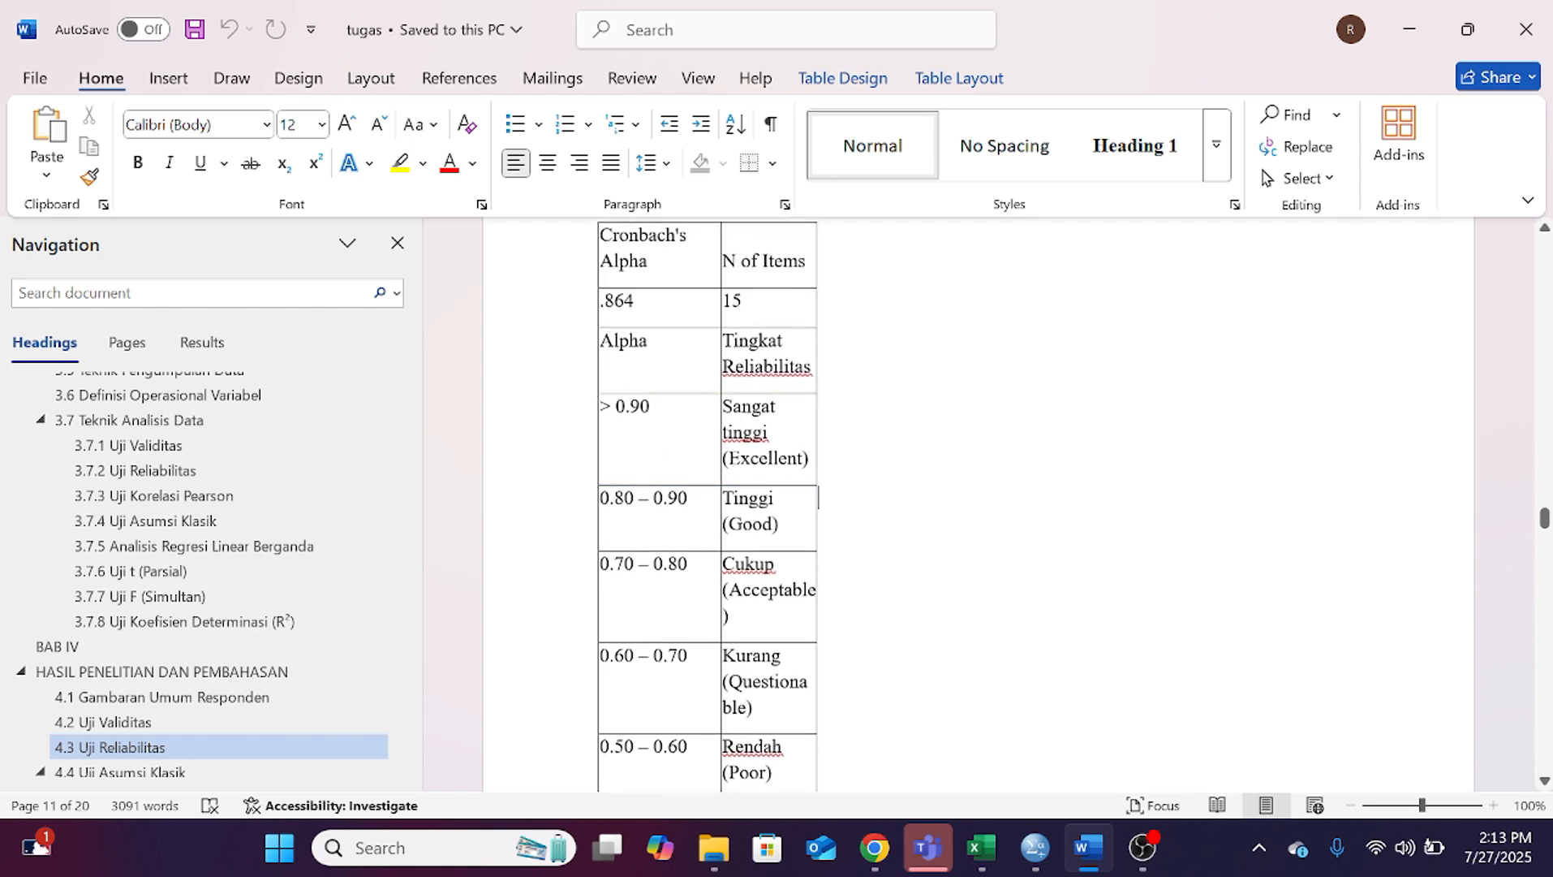
scroll(819, 381, "down", 3)
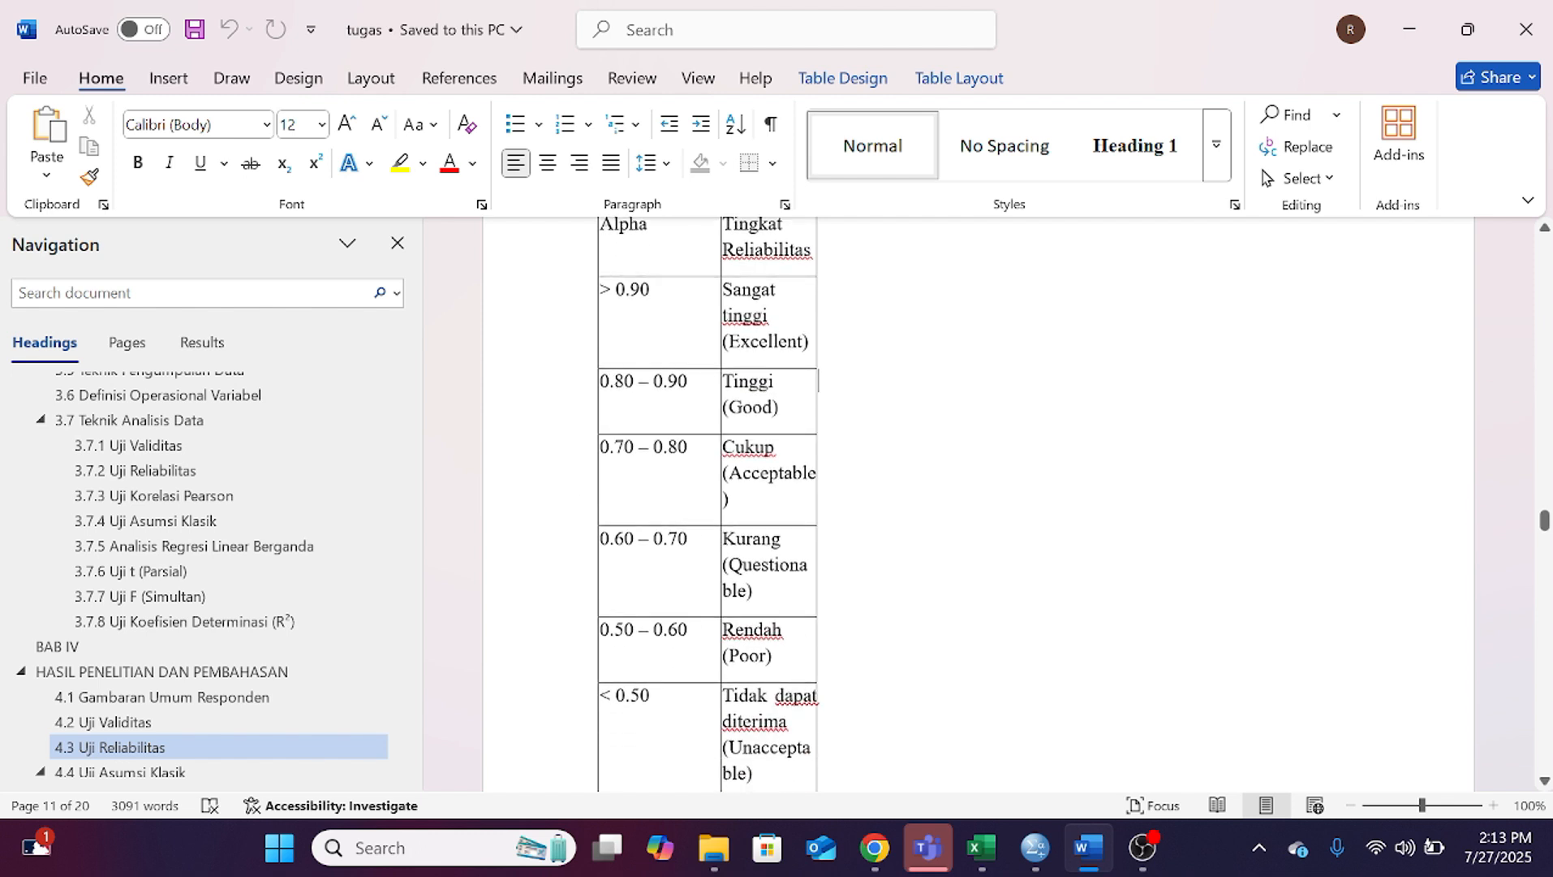
scroll(552, 544, "down", 2)
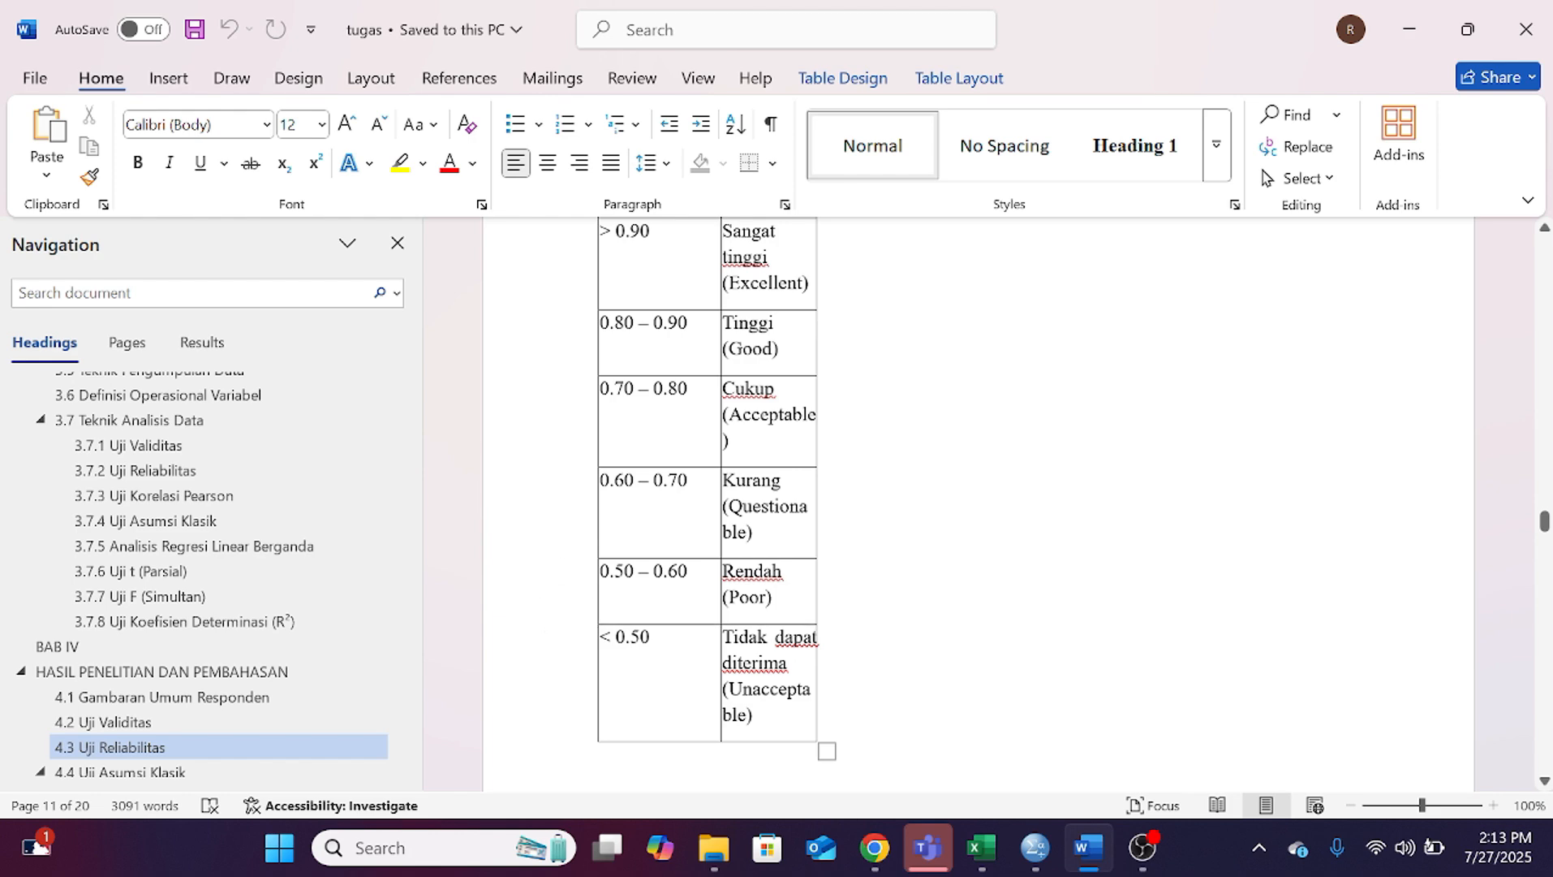
scroll(736, 537, "down", 20)
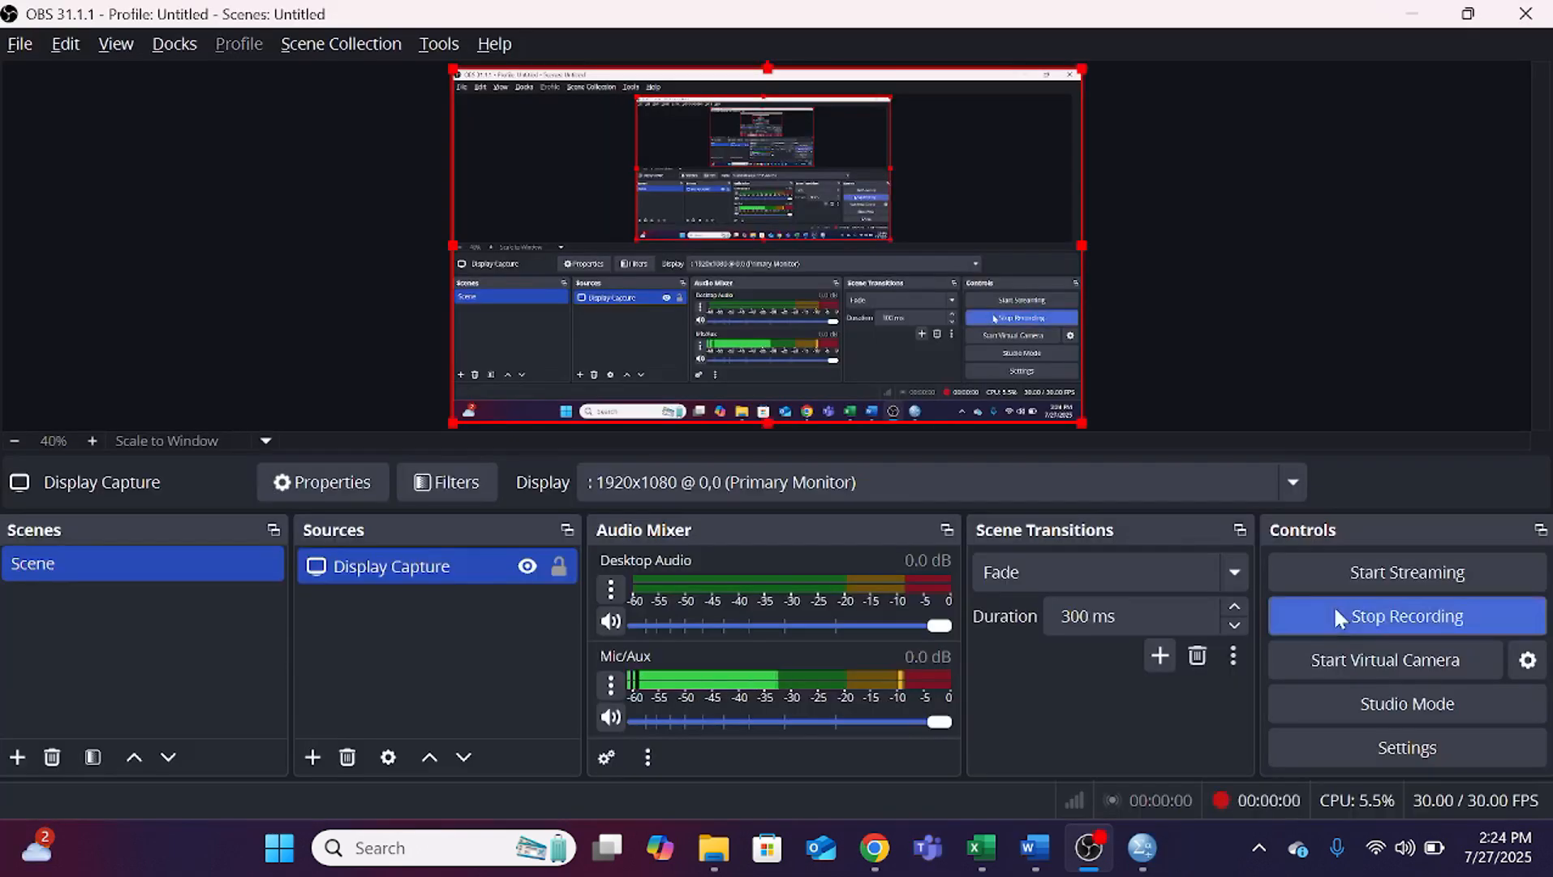
Step: Switch to the Word document and view sections 4.4.2 Uji multikolinearitas and 4.4.1 UJI NORMALITAS
mouse_move(1070, 873)
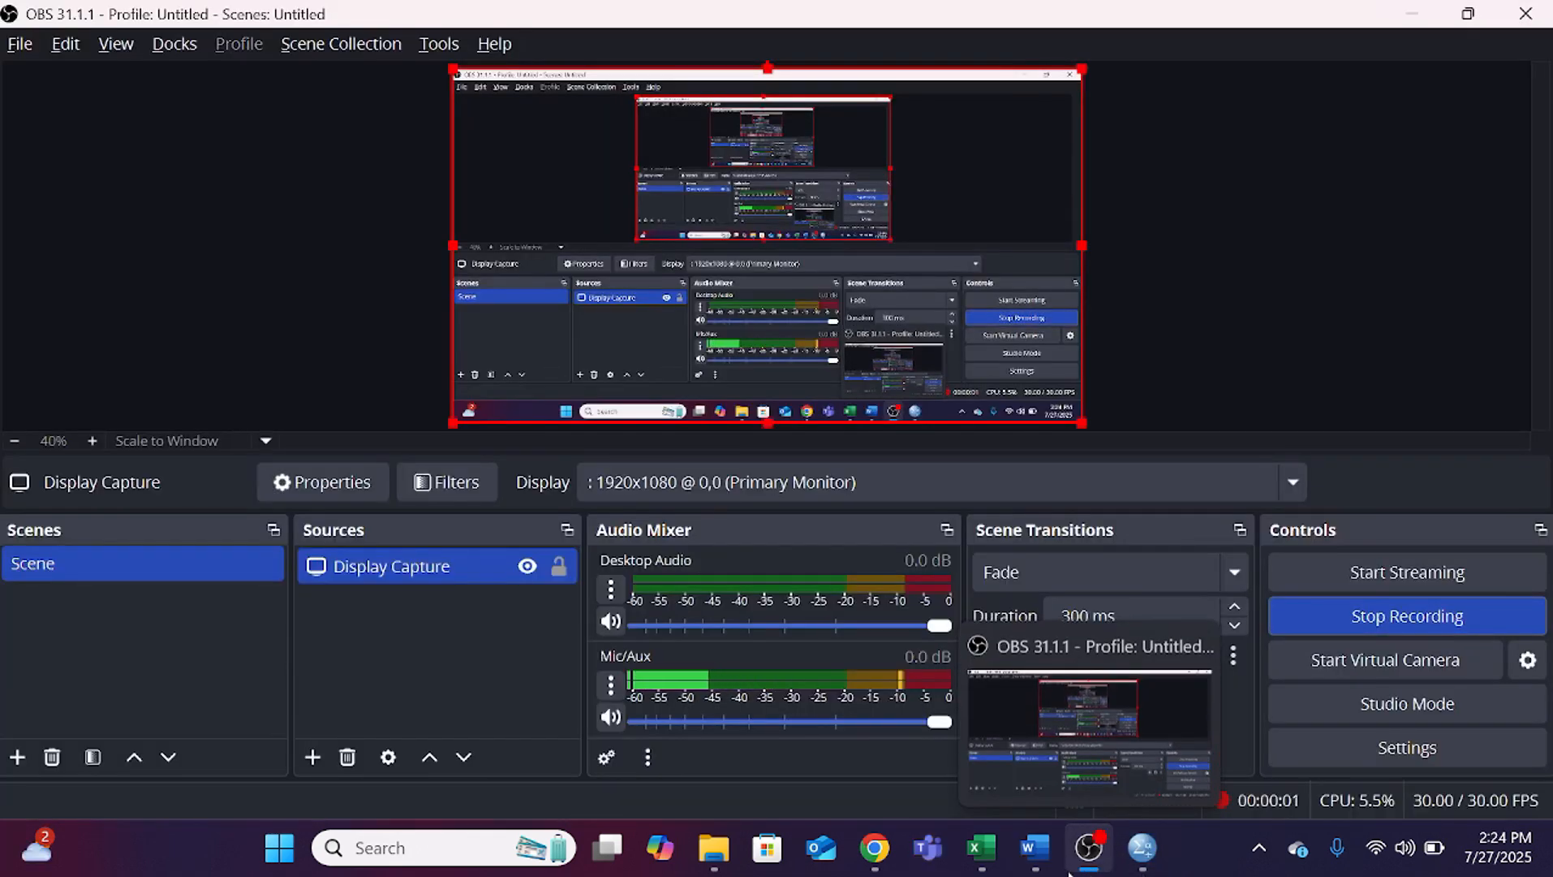
left_click(995, 855)
left_click(1032, 862)
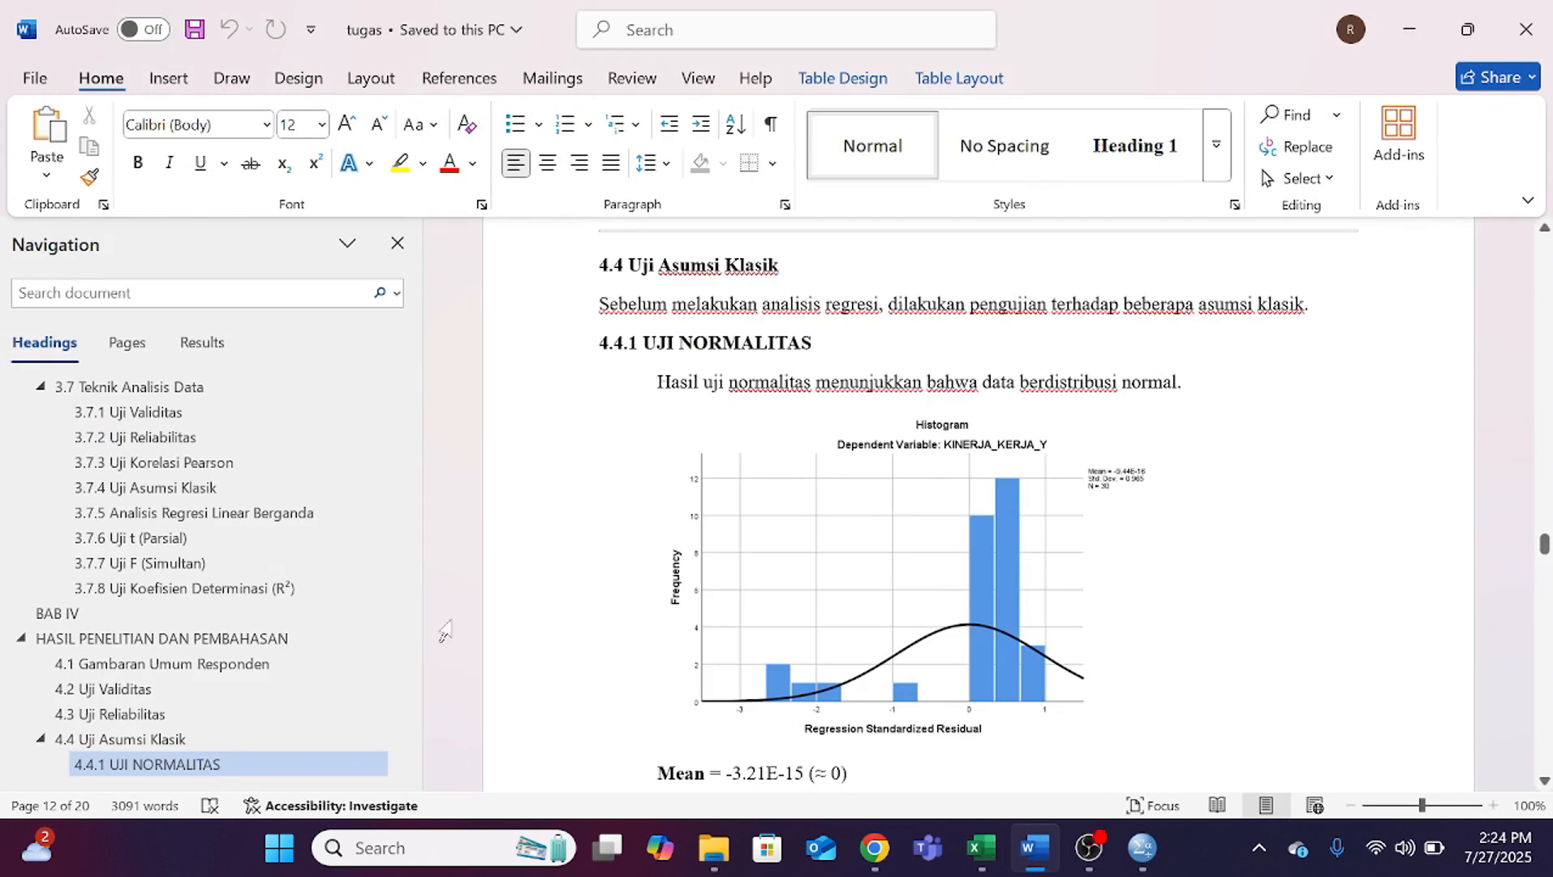
scroll(284, 735, "down", 1)
left_click(280, 725)
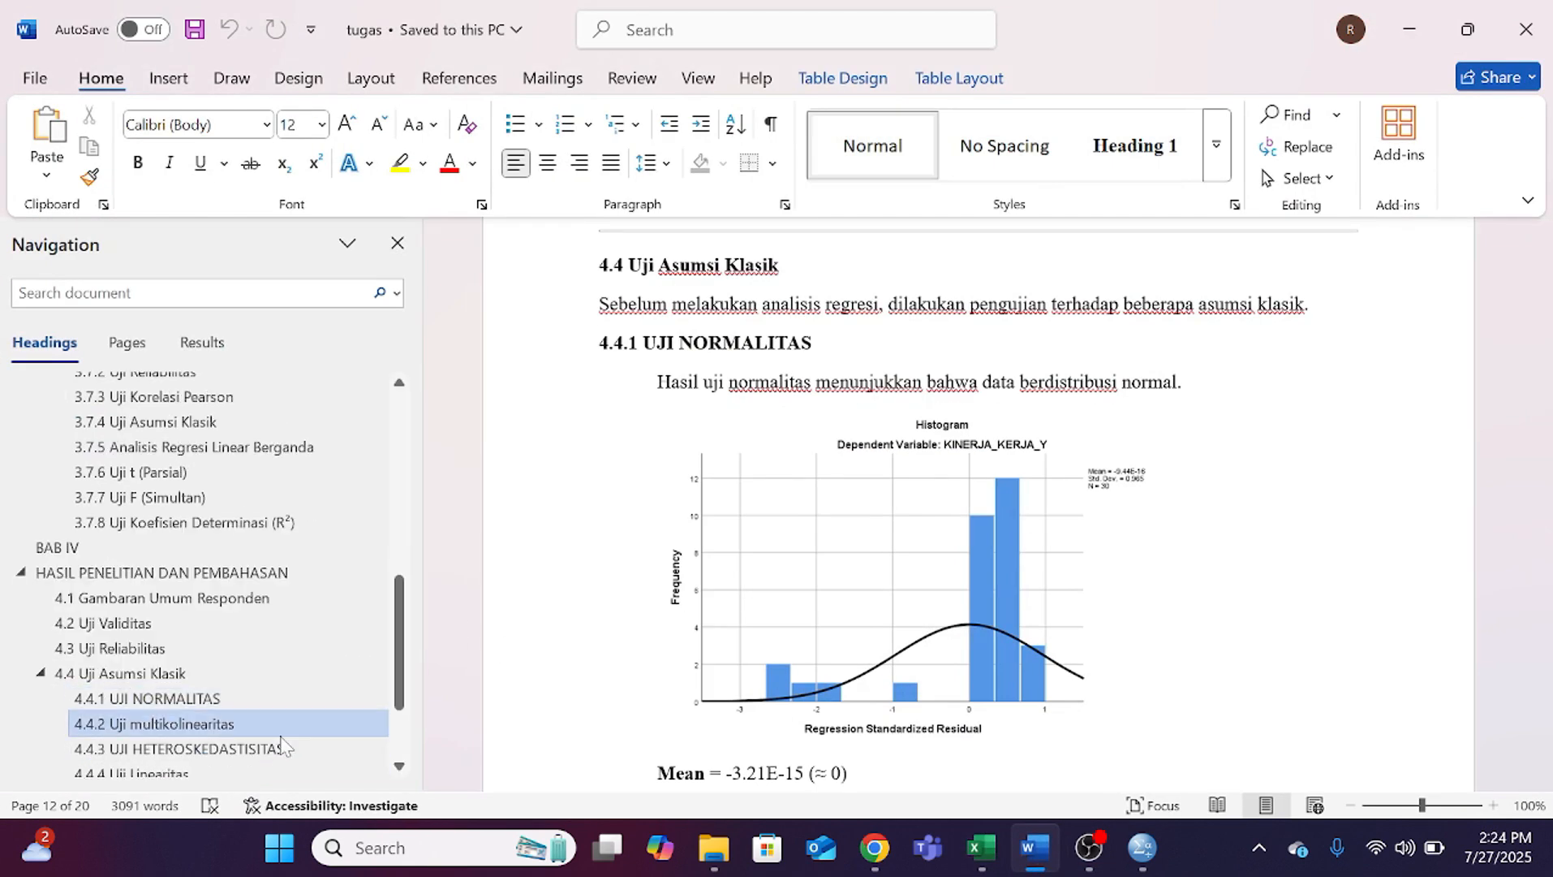
scroll(203, 751, "up", 1)
scroll(203, 750, "down", 1)
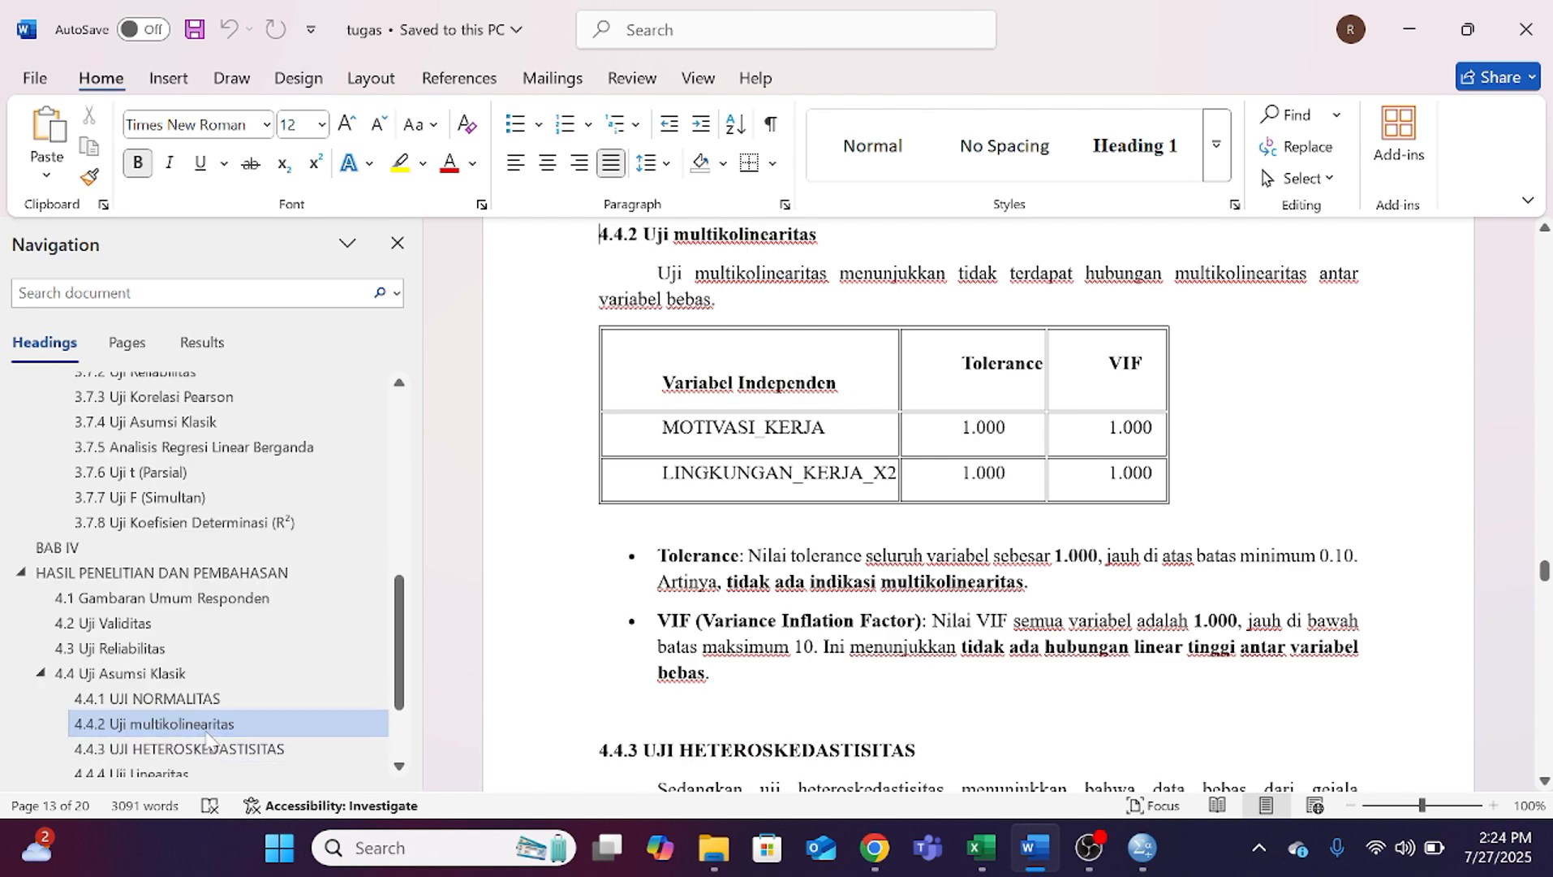
left_click(213, 702)
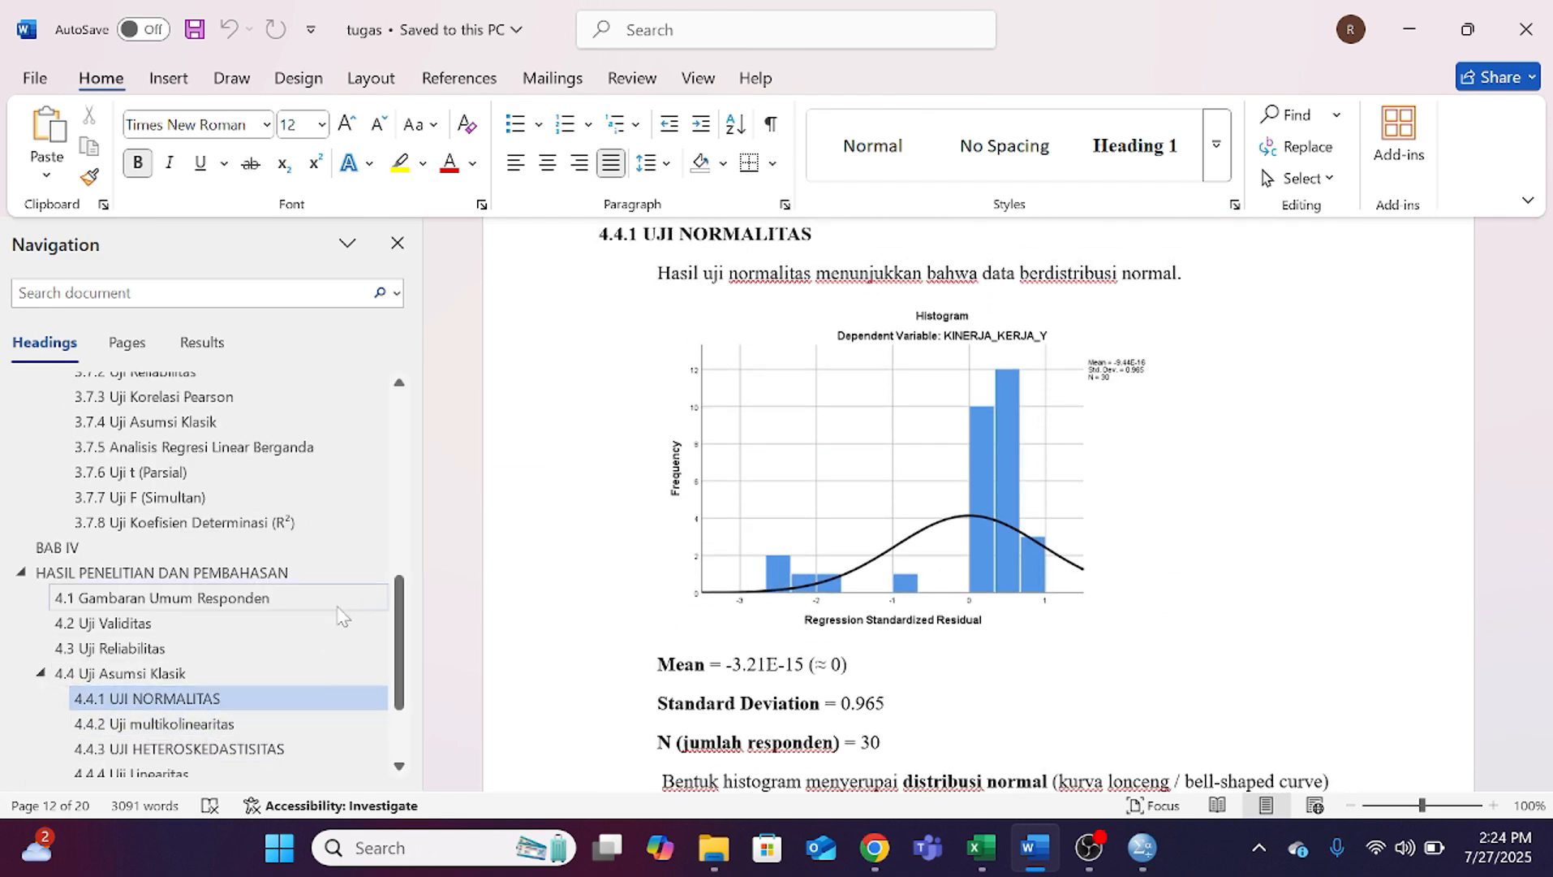
Step: Go to section 3.7.4 Uji Asumsi Klasik and read the criteria for the classical assumption tests
scroll(504, 485, "up", 2)
scroll(974, 487, "up", 1)
scroll(110, 444, "up", 5)
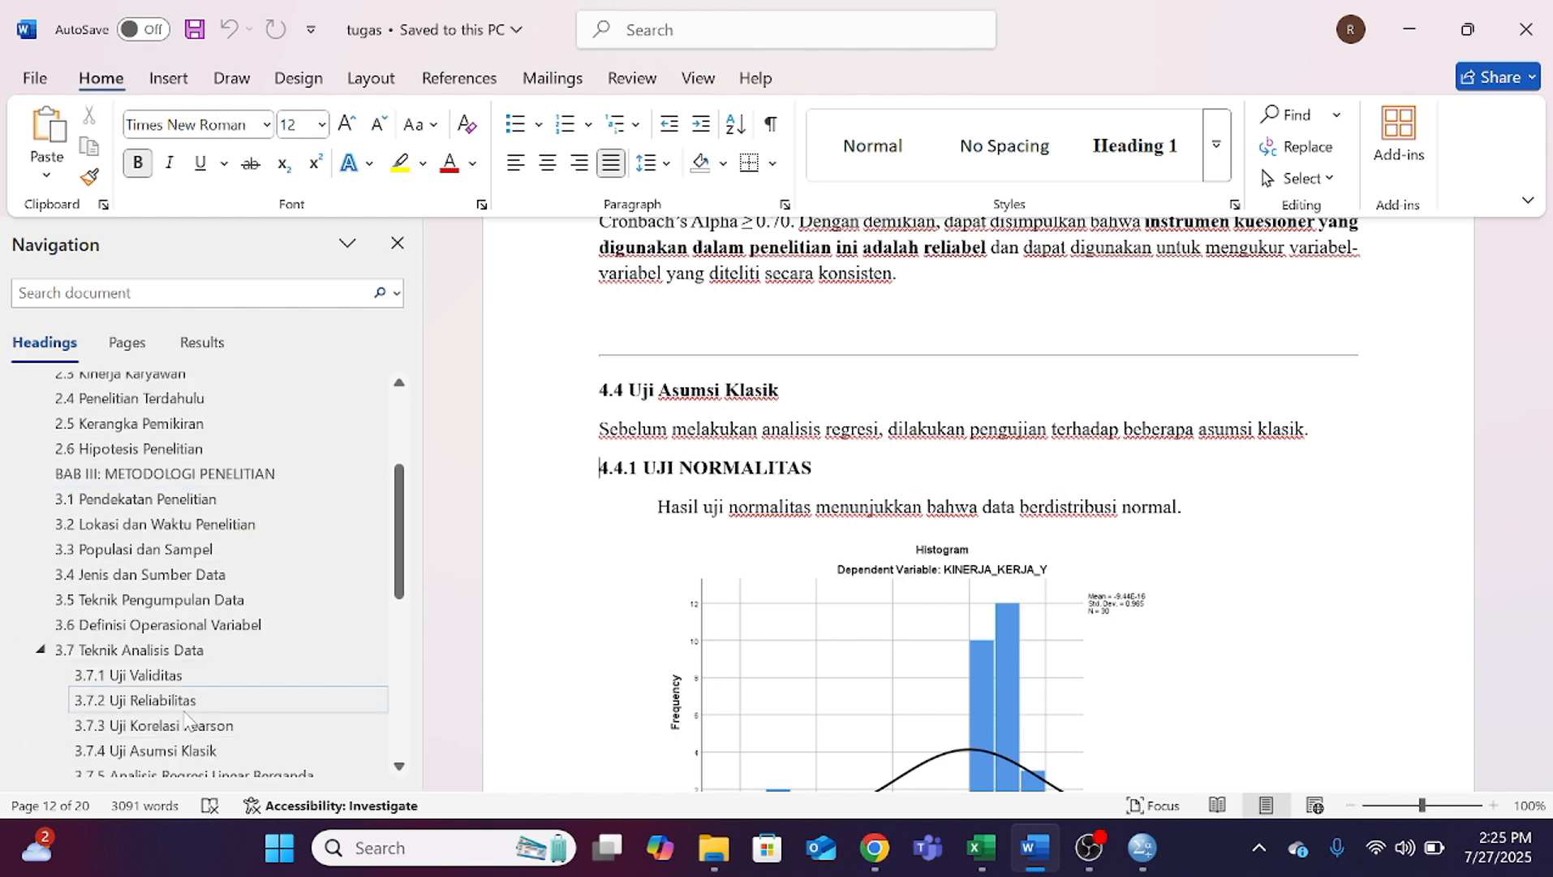
scroll(195, 710, "down", 1)
left_click(201, 686)
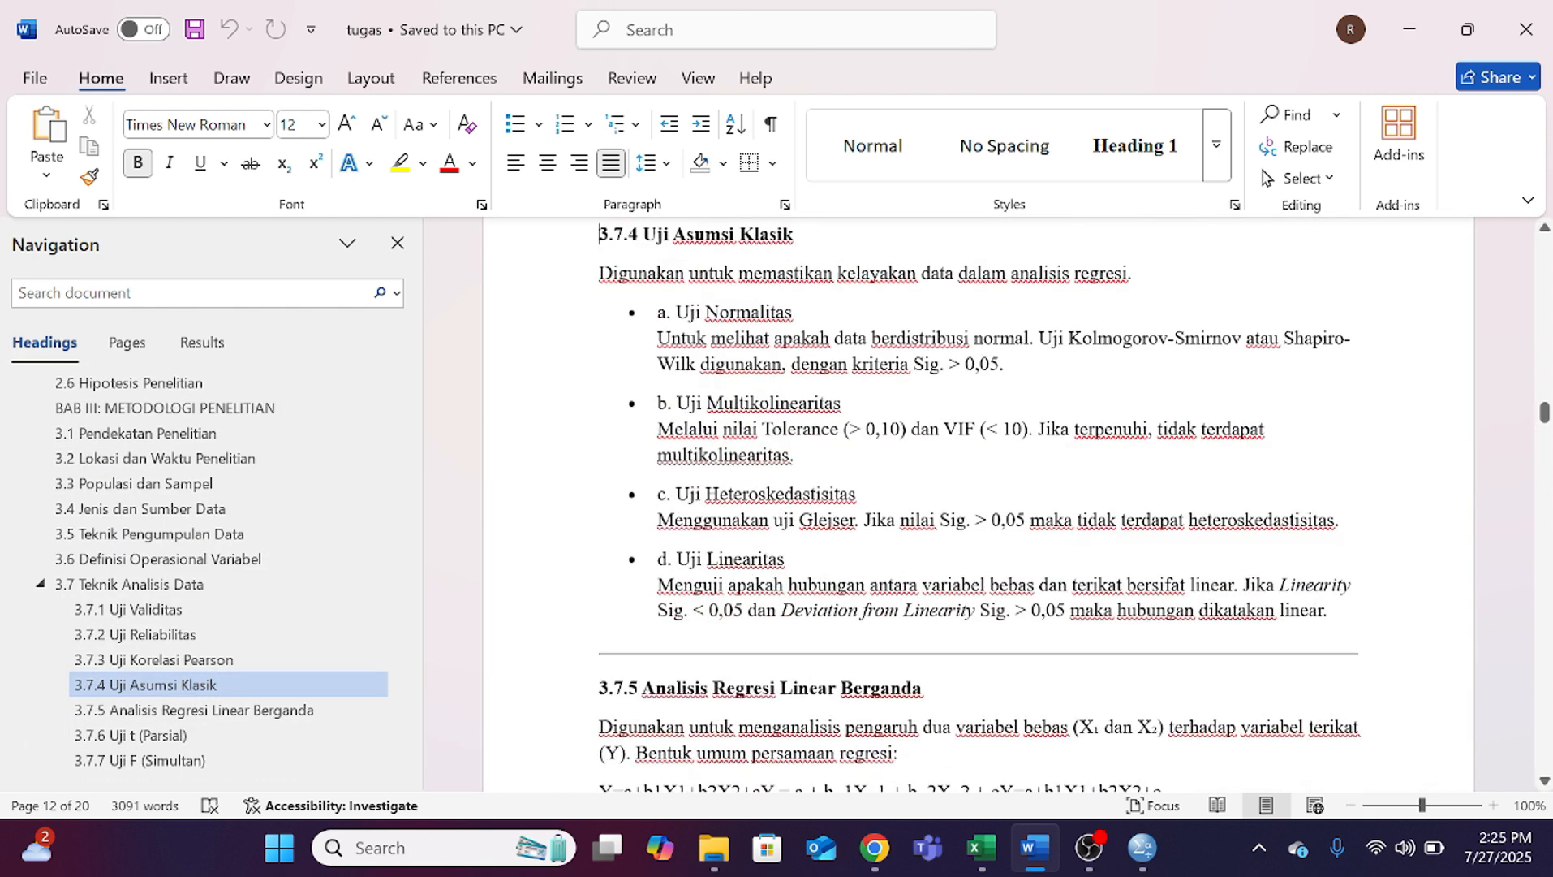
scroll(974, 503, "down", 2)
scroll(974, 503, "up", 5)
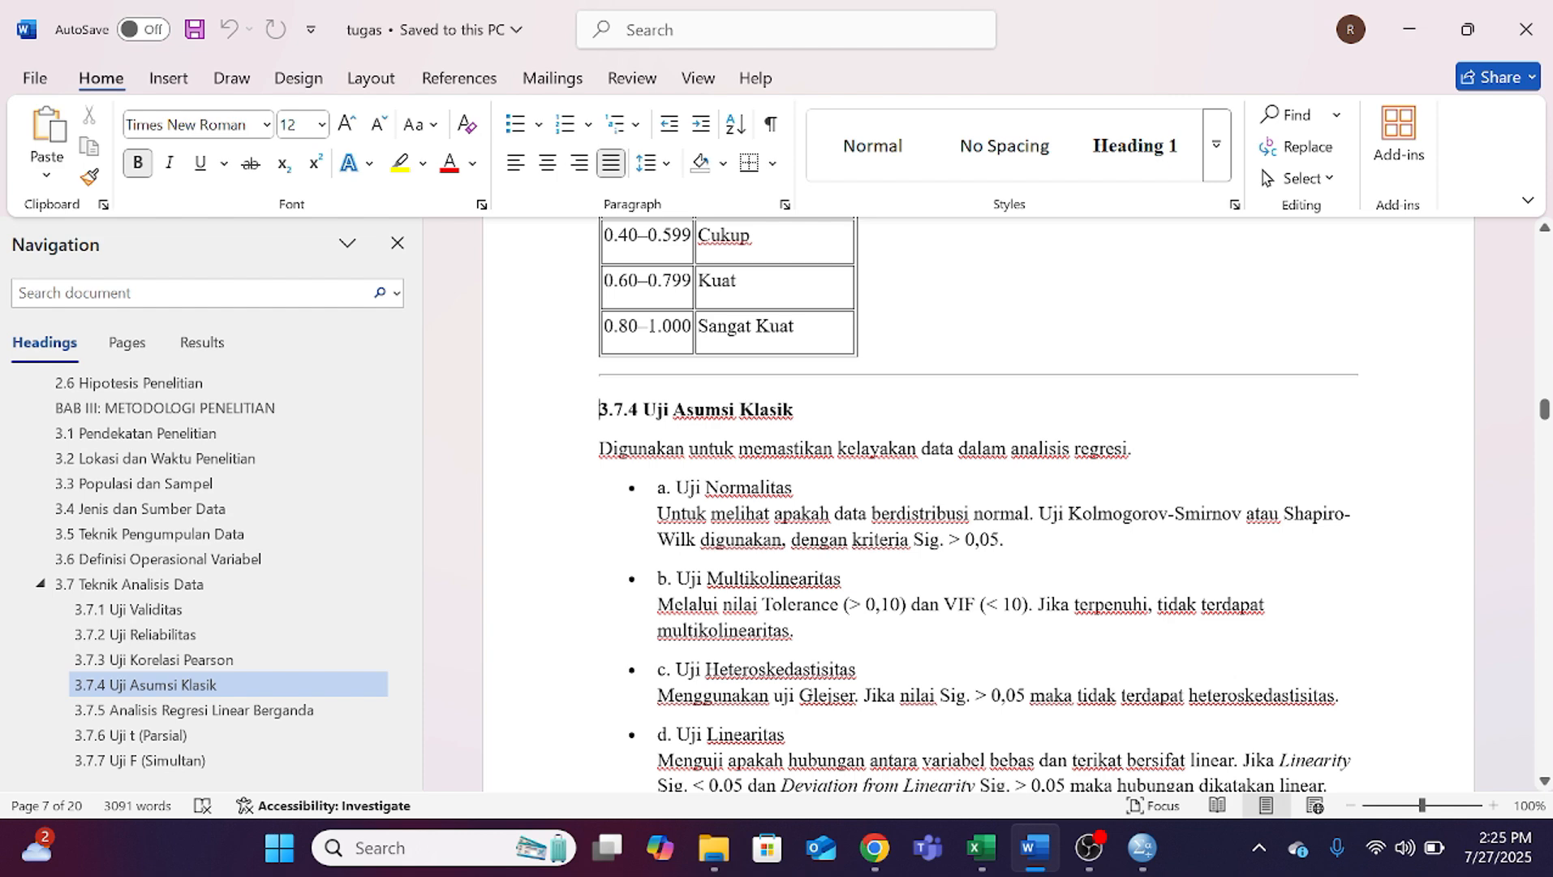
scroll(243, 650, "down", 3)
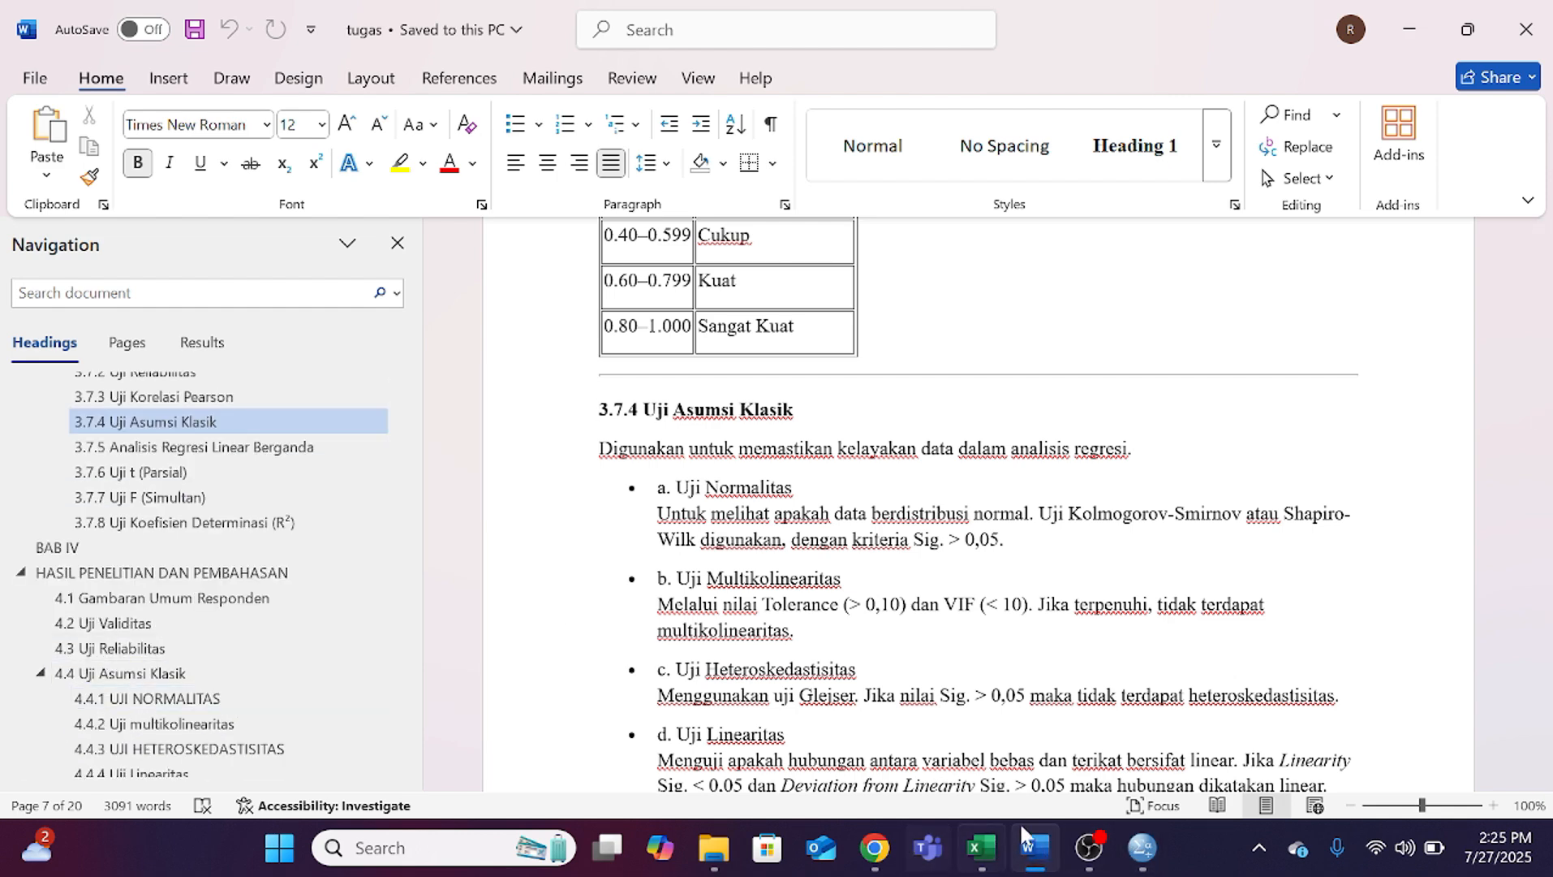
Step: Switch to the SPSS data editor, open the Linear Regression analysis and reset its settings
left_click(1143, 848)
left_click(1006, 706)
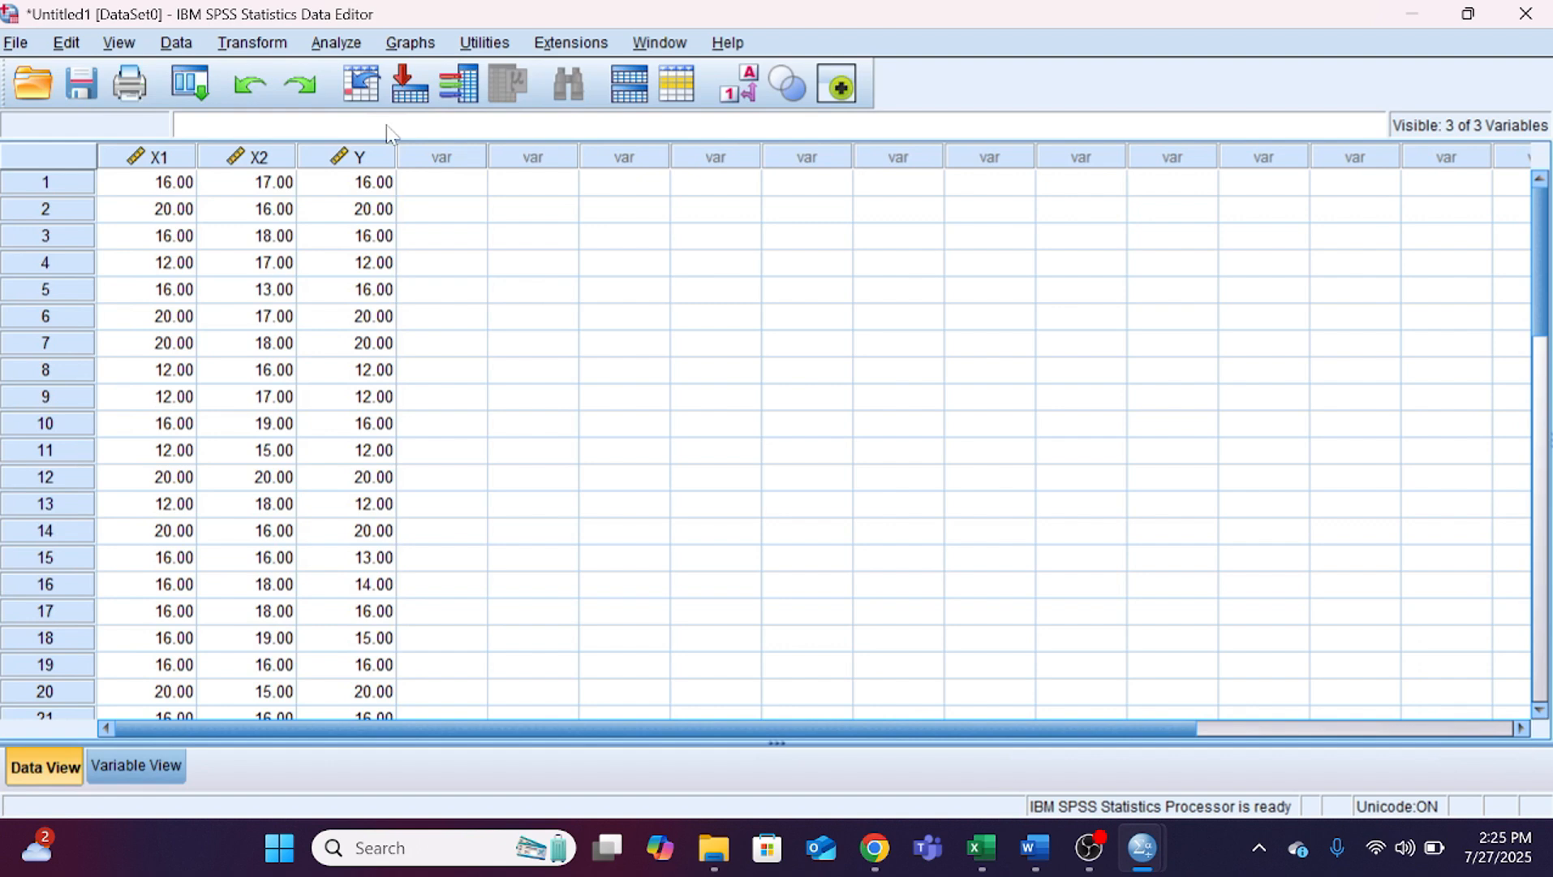
left_click(334, 42)
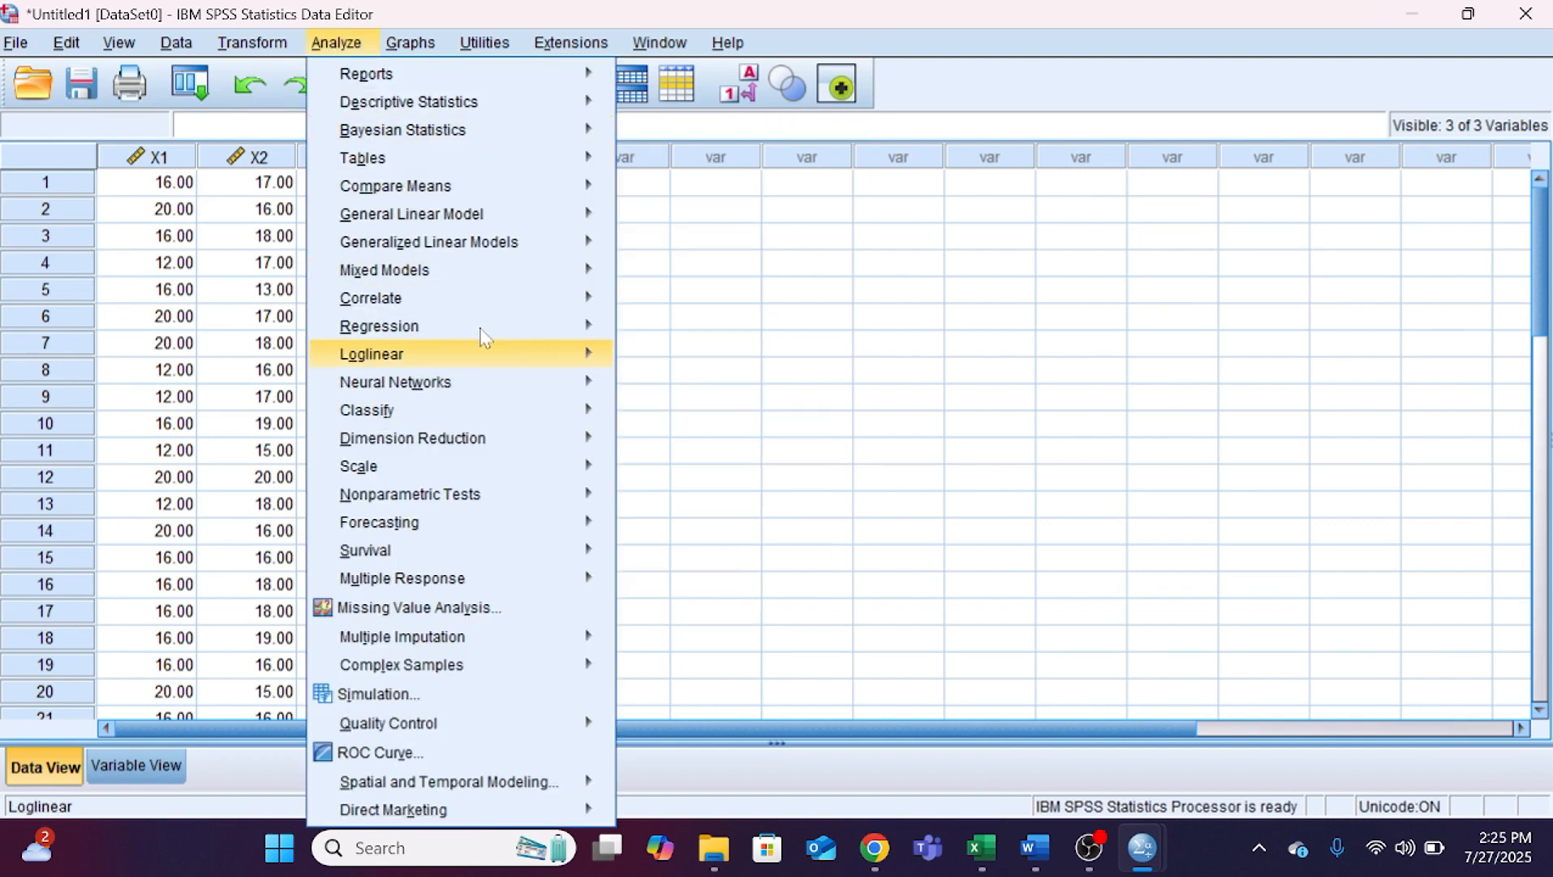
mouse_move(421, 271)
mouse_move(545, 328)
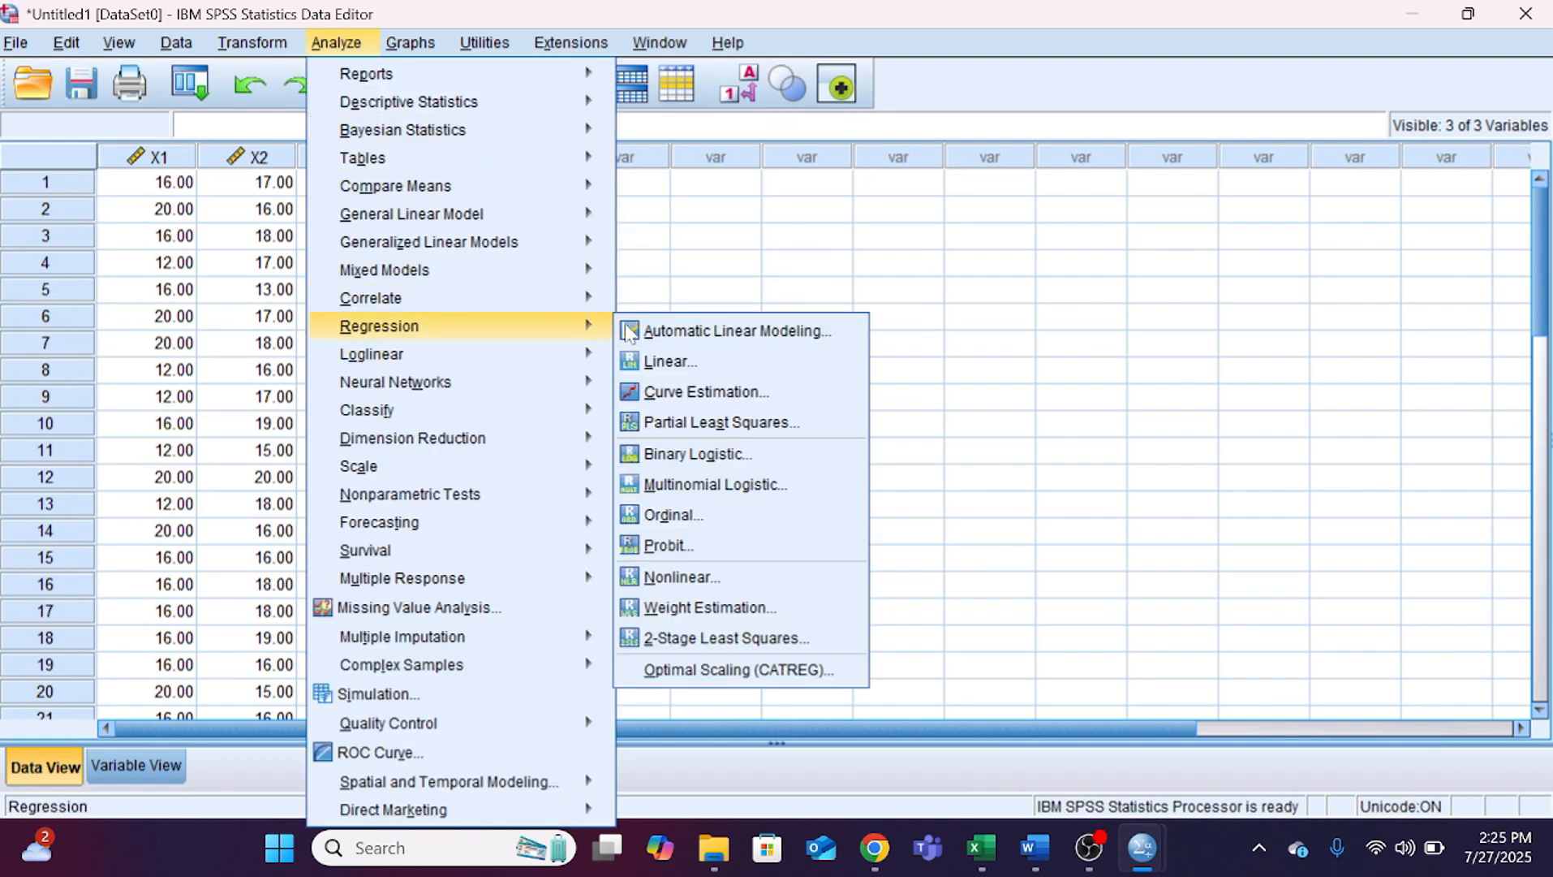
left_click(671, 362)
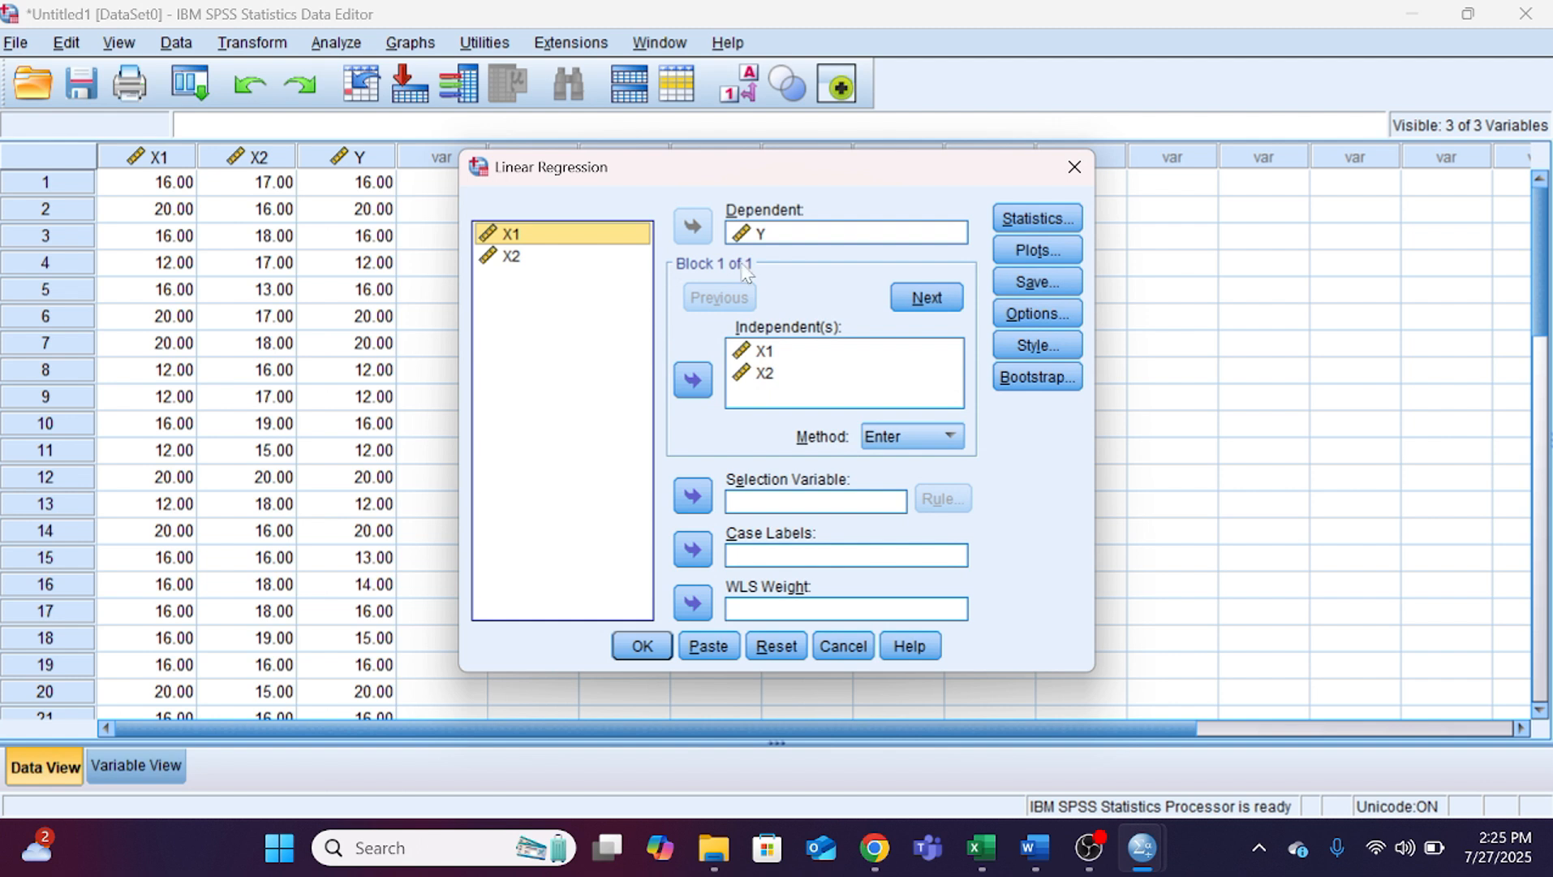
left_click(801, 647)
Step: Assign Y as the dependent variable and X1 and X2 as the independent variables of the regression
left_click(544, 280)
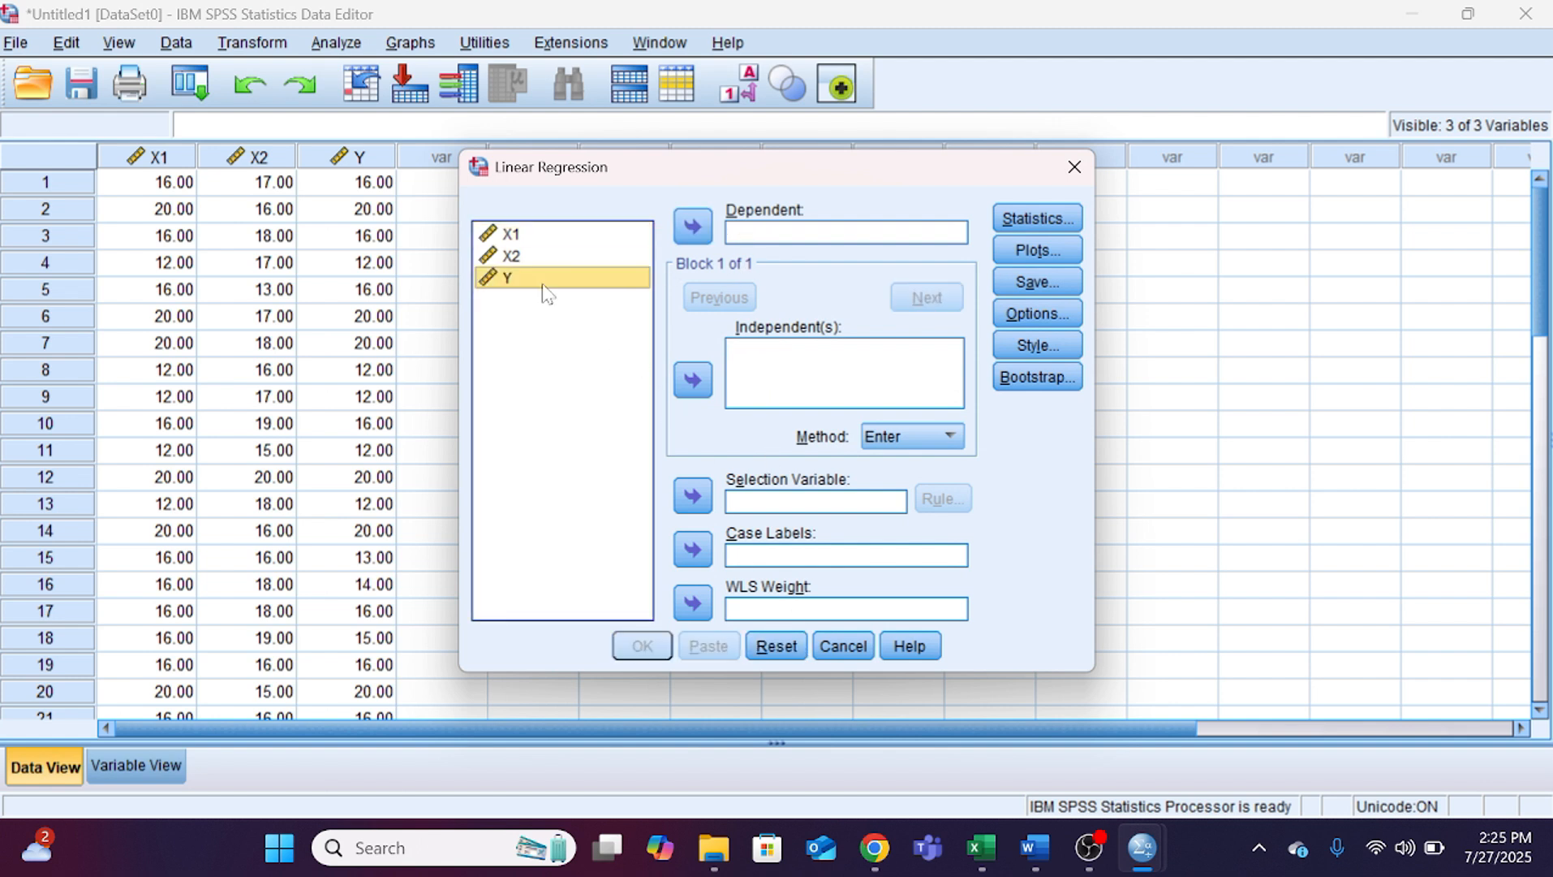
left_click(682, 234)
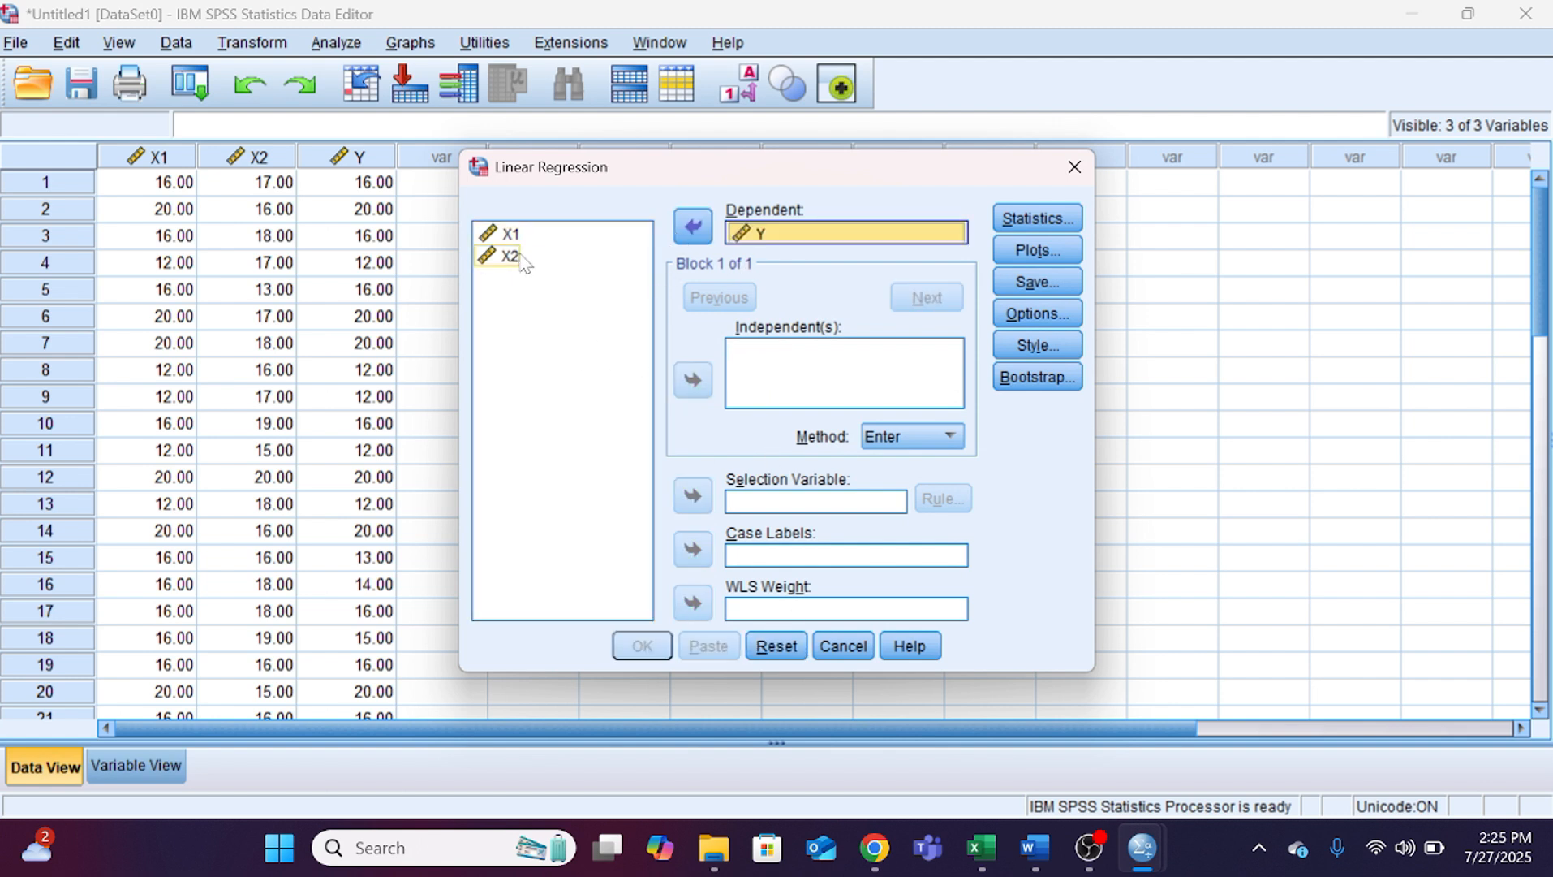
left_click(532, 254)
left_click(524, 234, "shift")
left_click(693, 379)
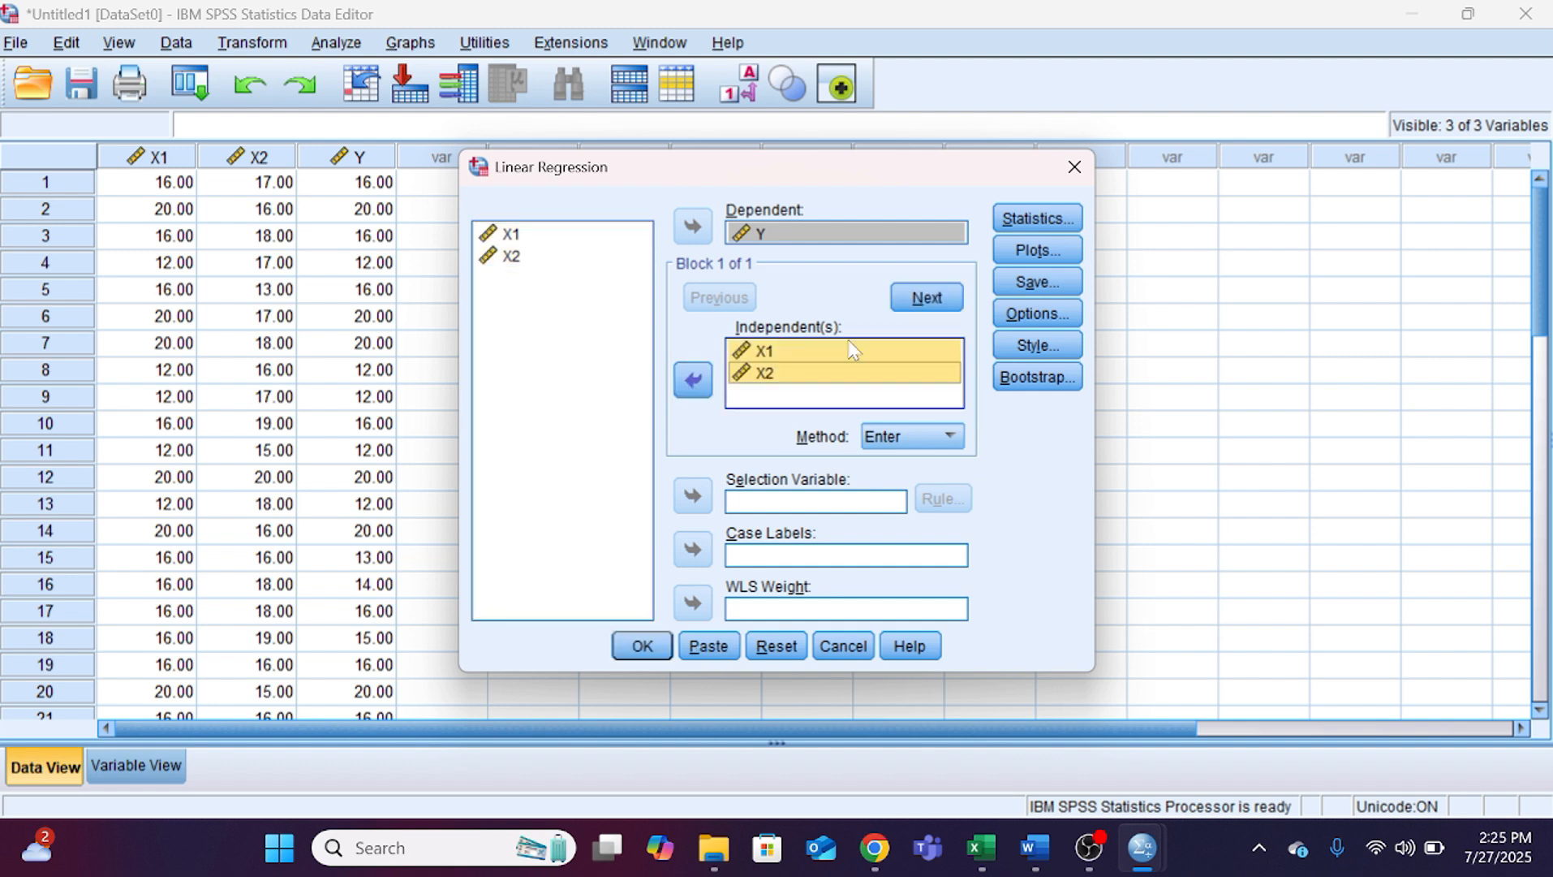
Step: Set the regression plots to *SRESID on Y and *ZRESID on X, with the histogram and normal probability plot enabled
left_click(1034, 248)
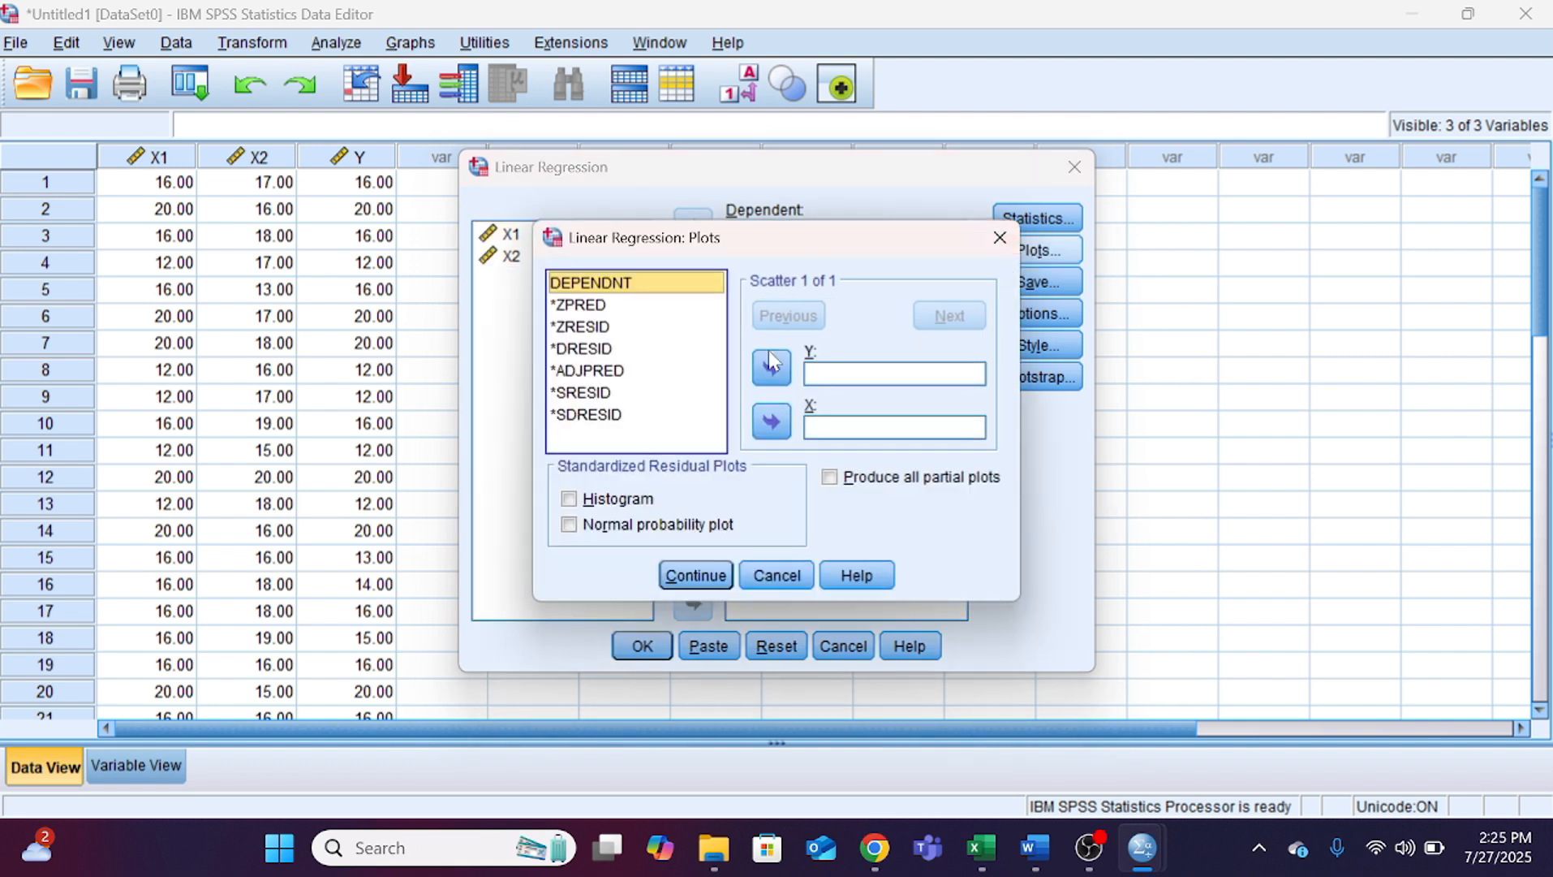
left_click(580, 328)
left_click(771, 421)
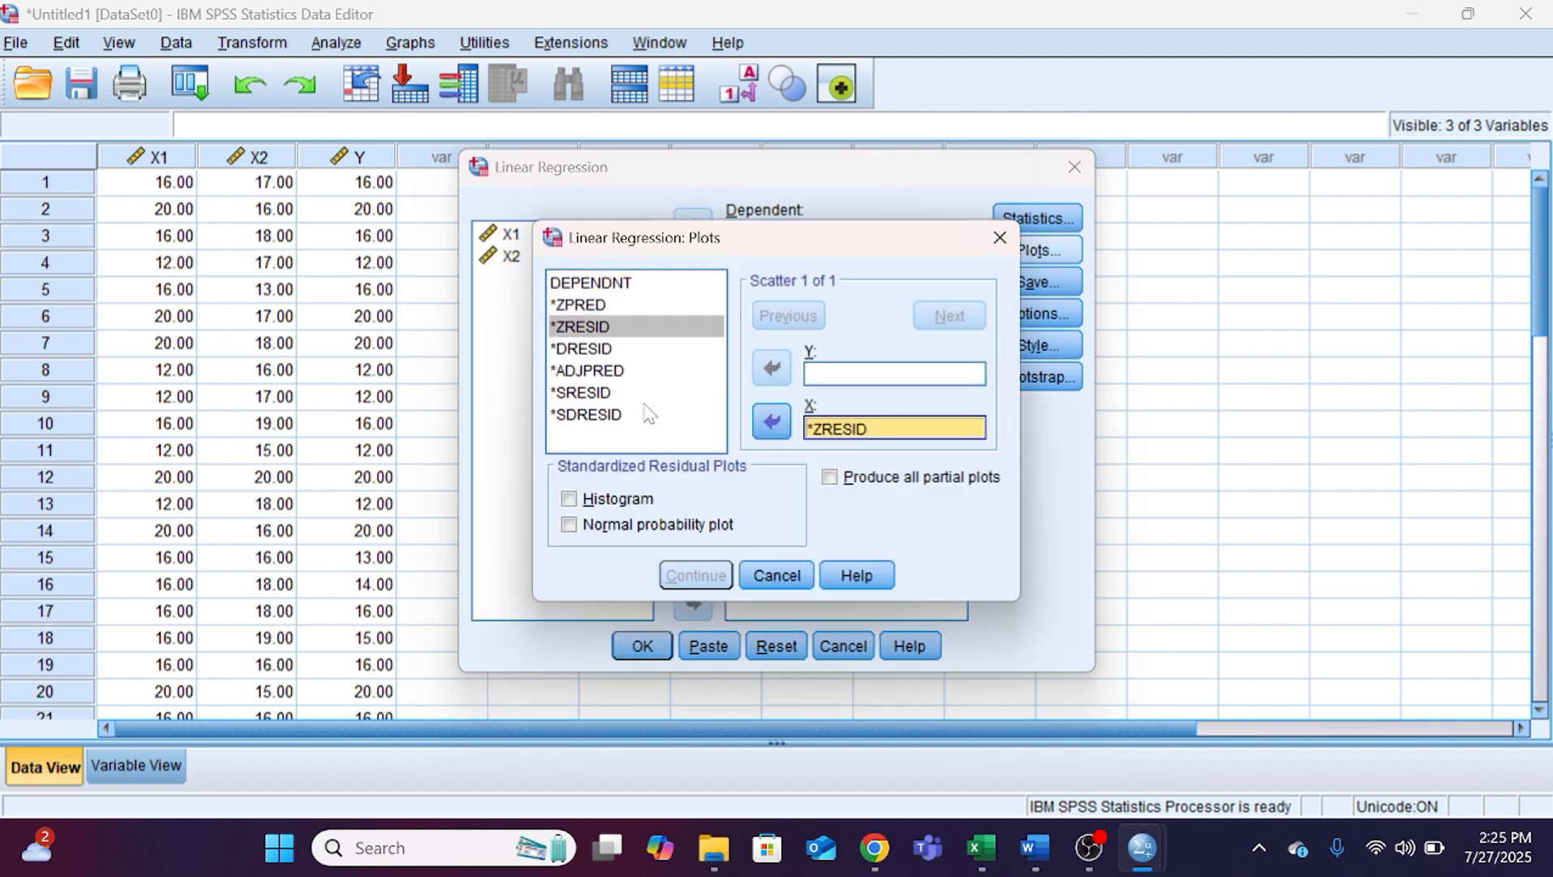
left_click(633, 393)
left_click(771, 368)
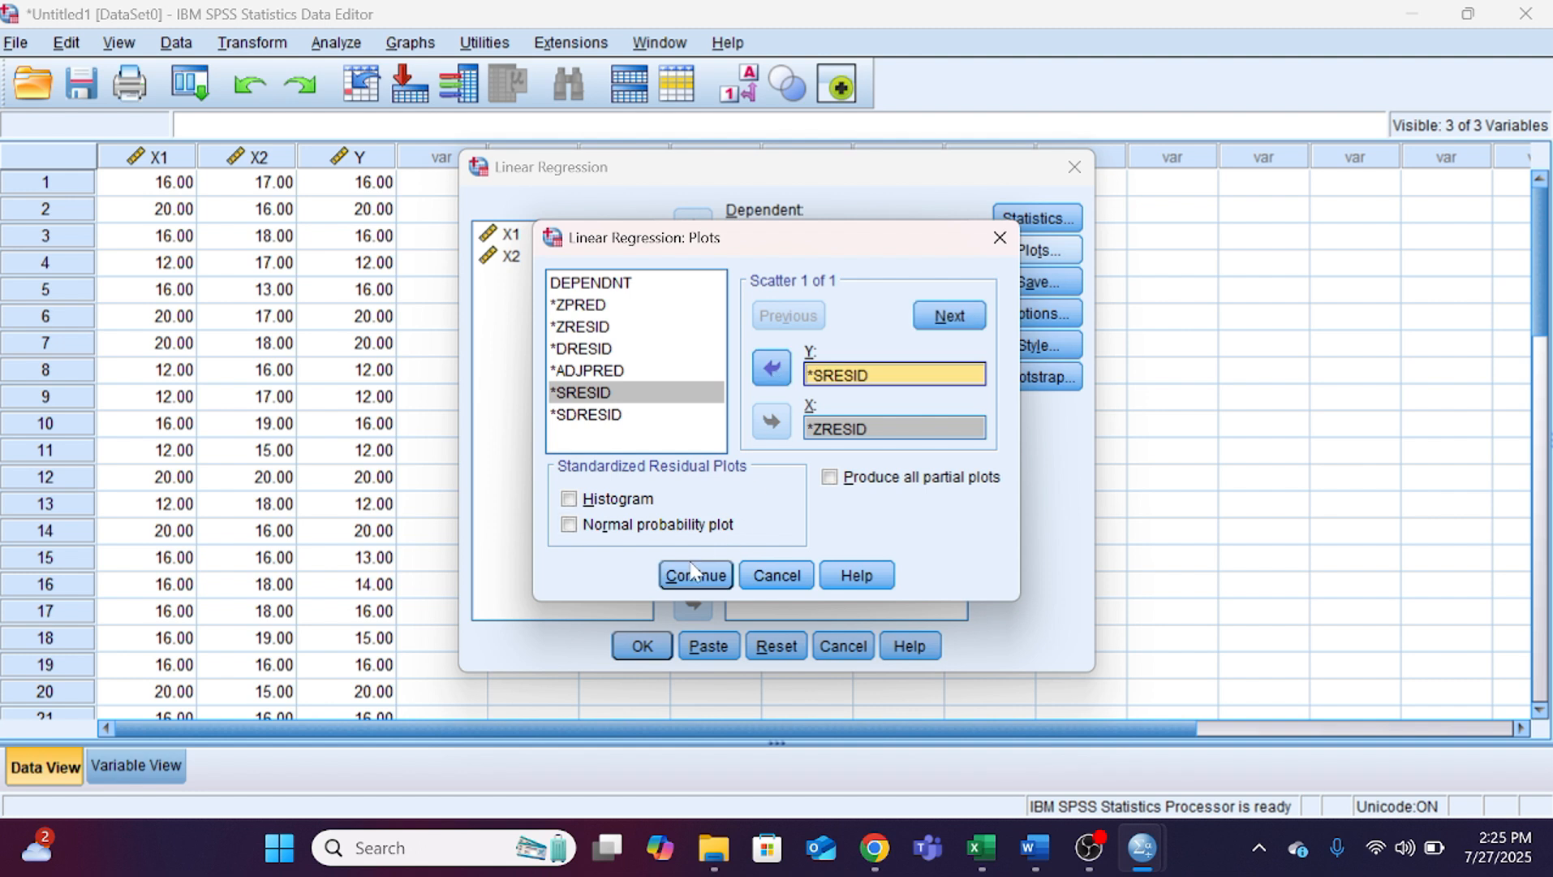
left_click(586, 499)
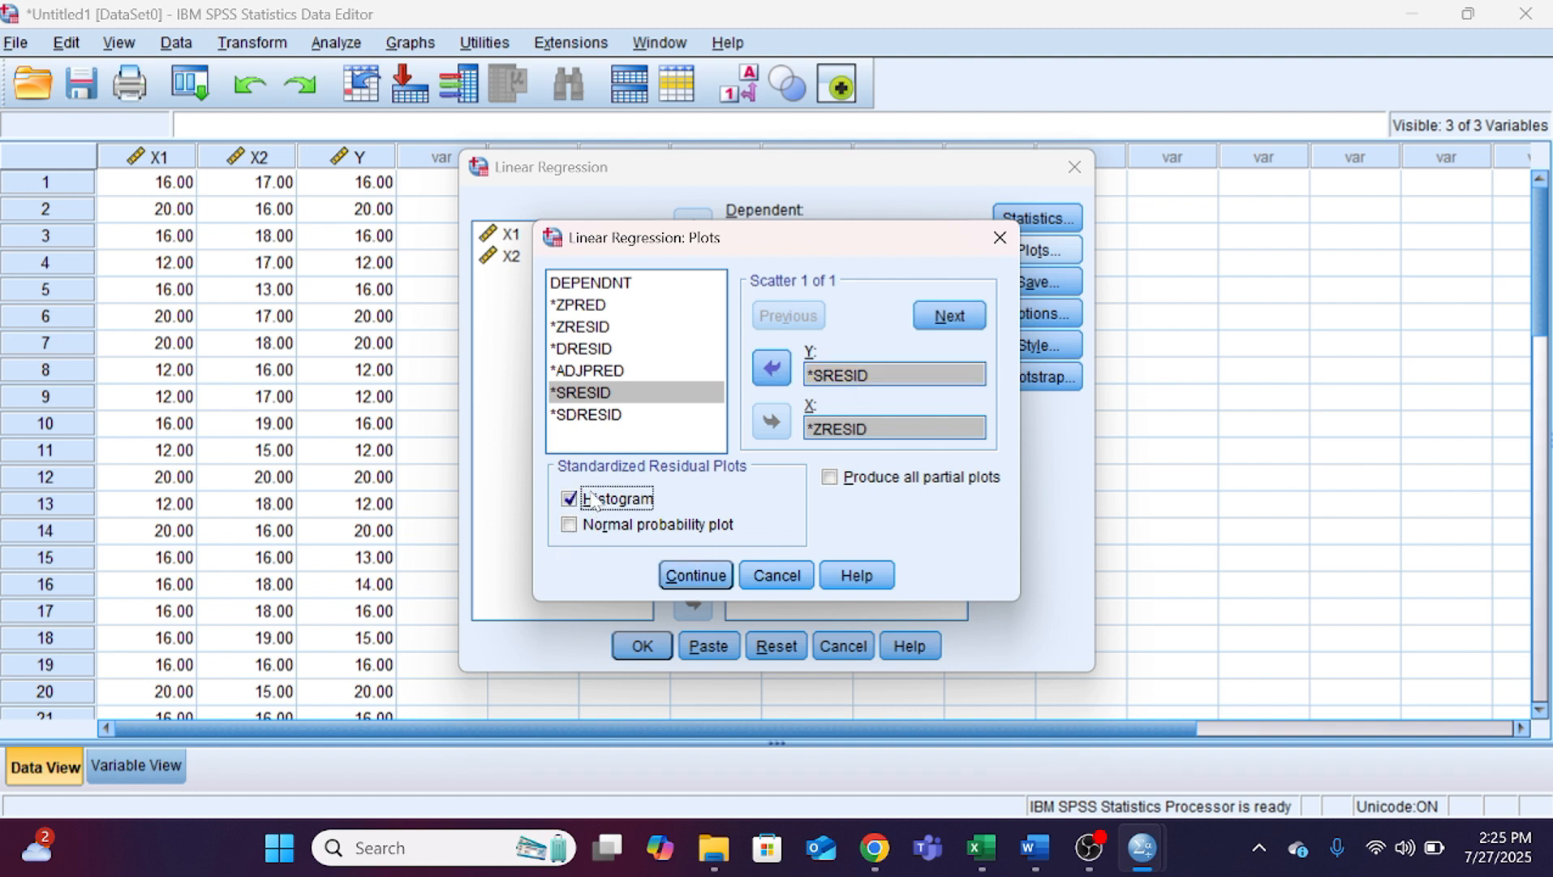
left_click(591, 526)
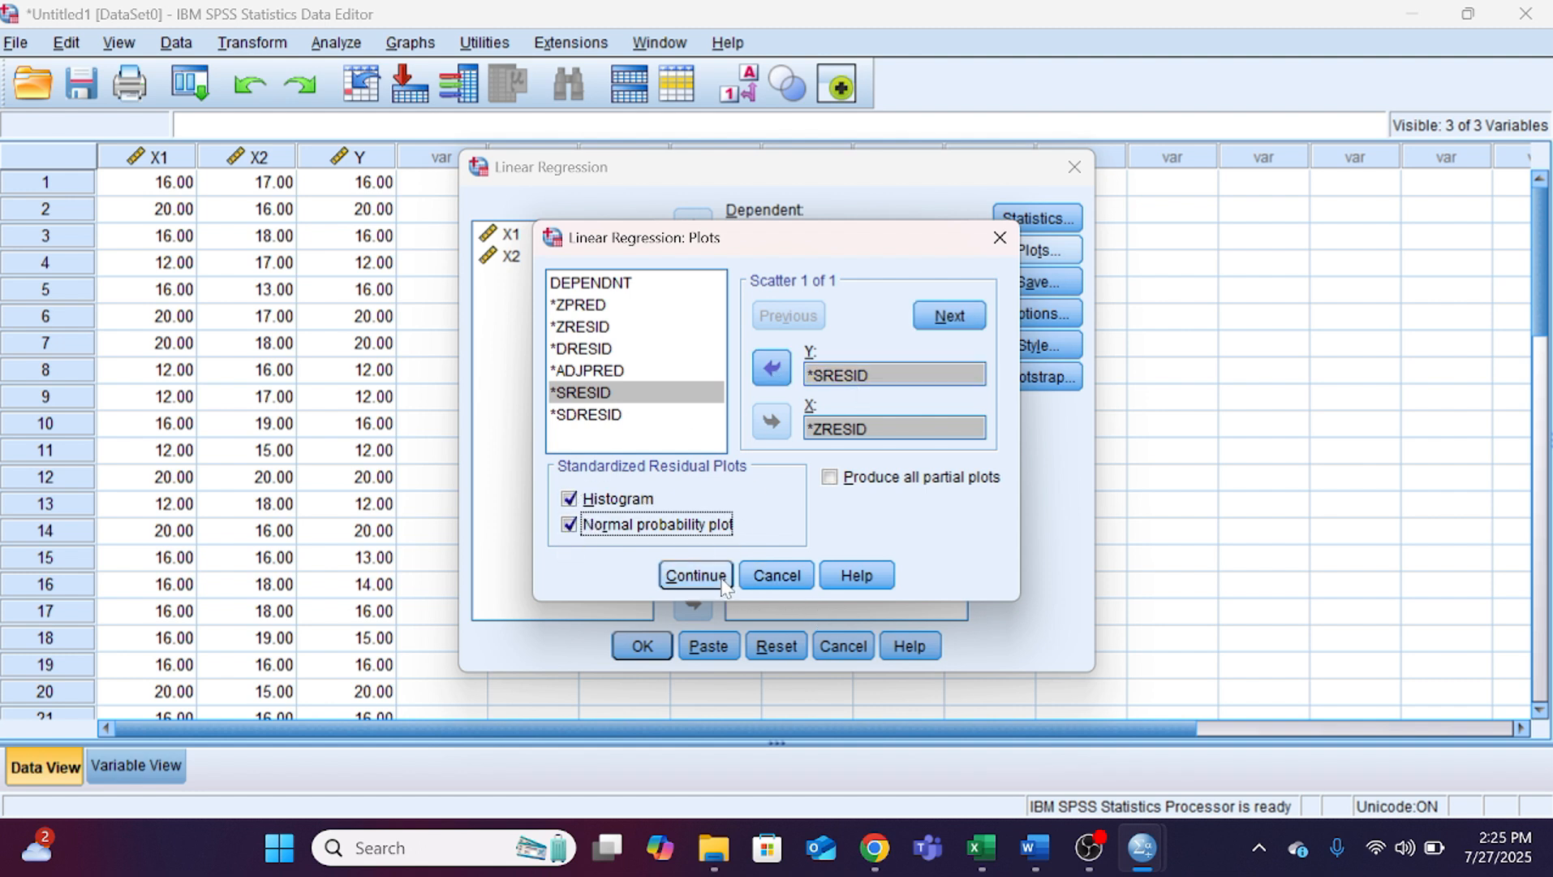
left_click(696, 575)
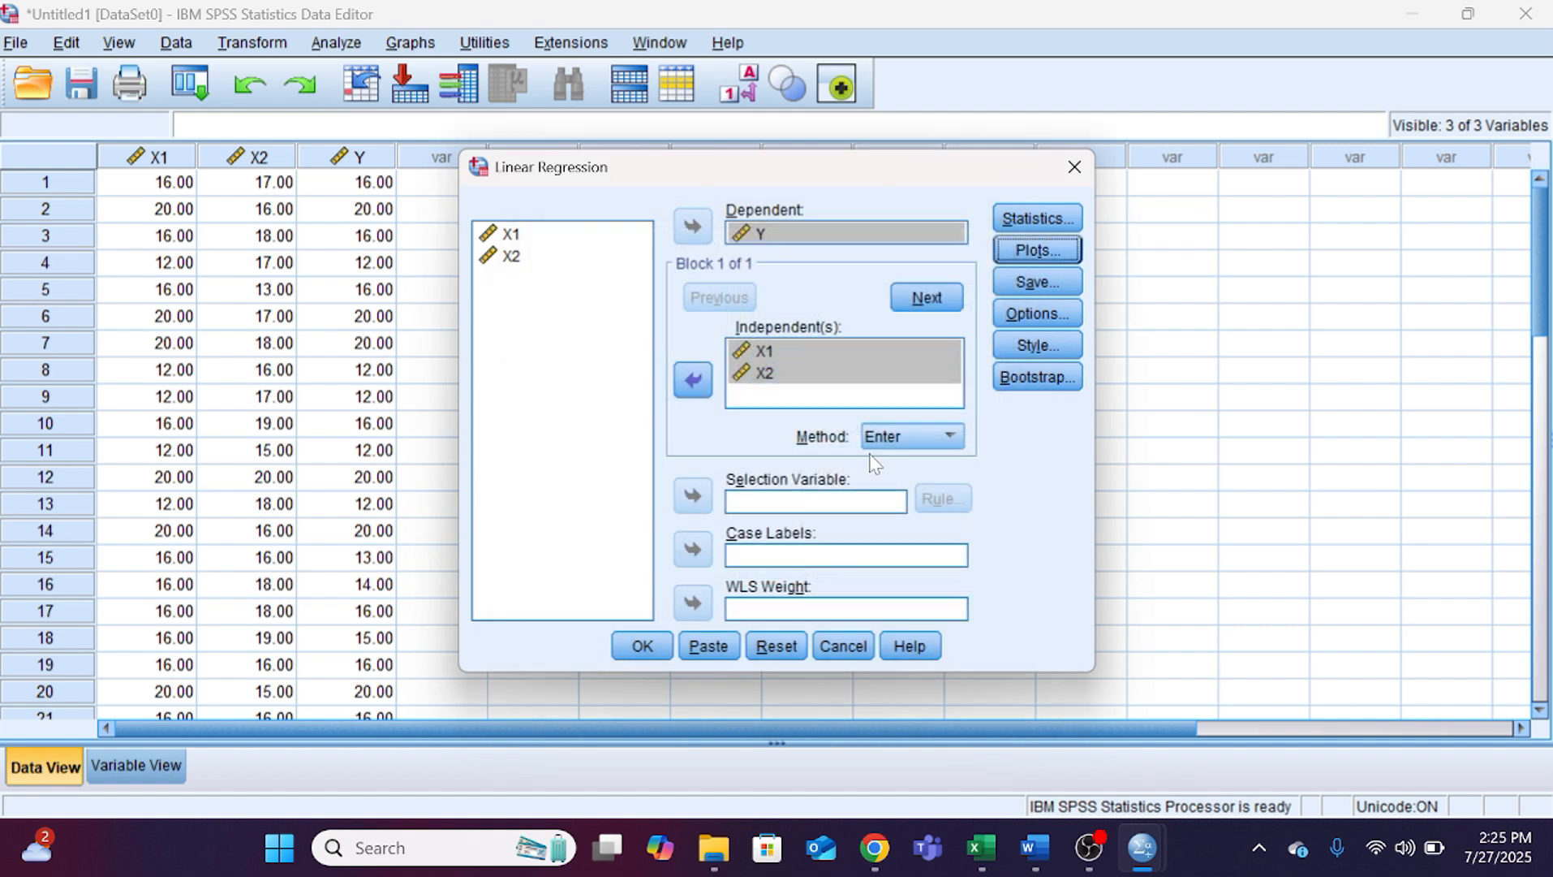
Step: Keep Estimates and Model fit as the regression statistics and run the linear regression
left_click(1038, 218)
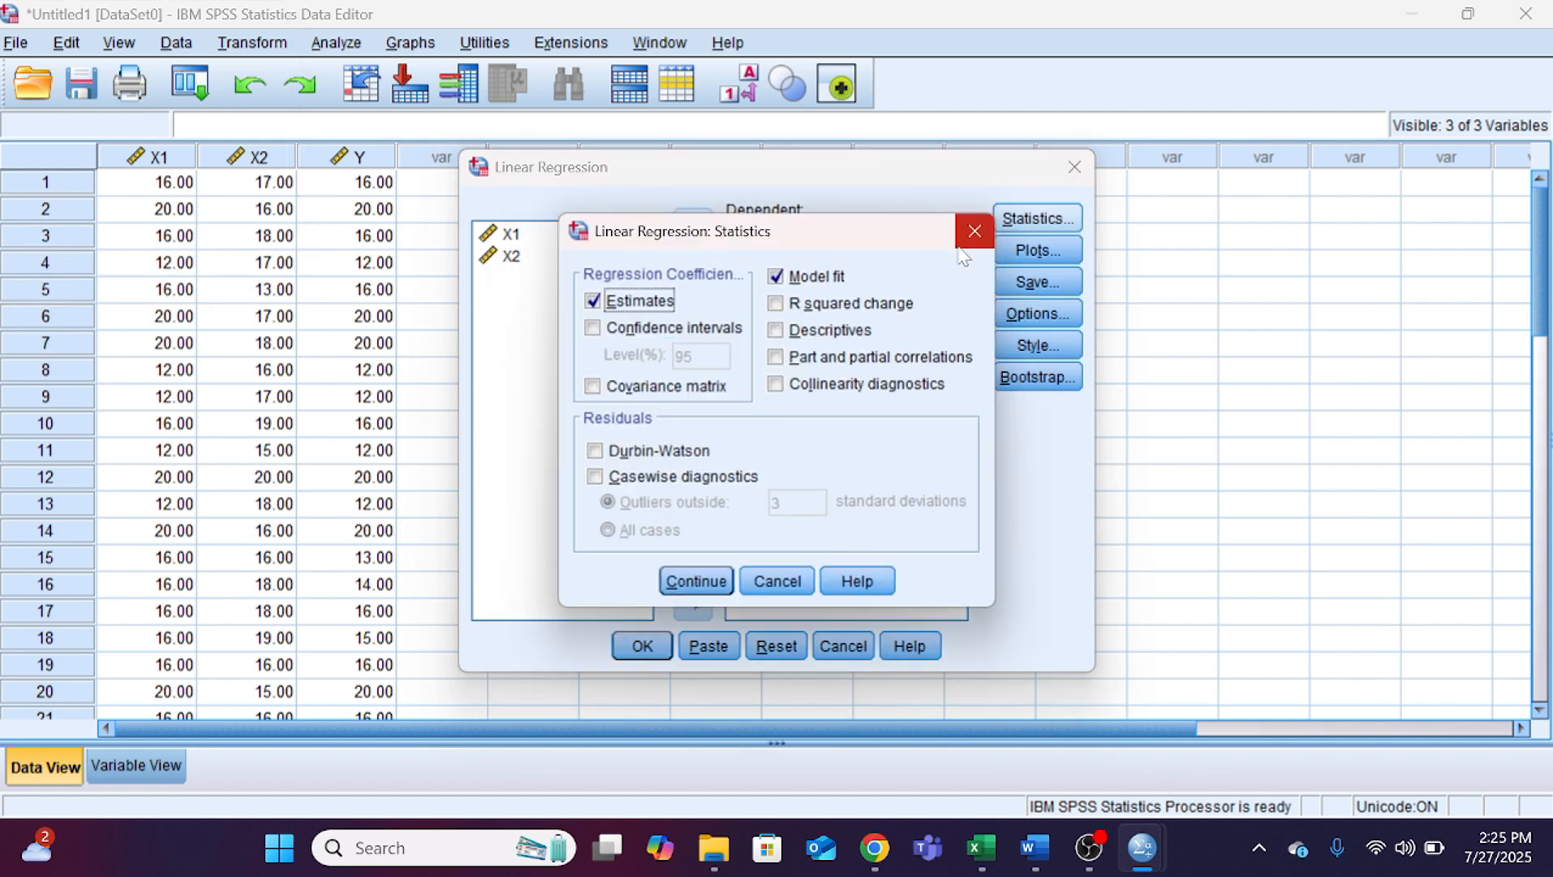
left_click(696, 581)
left_click(637, 646)
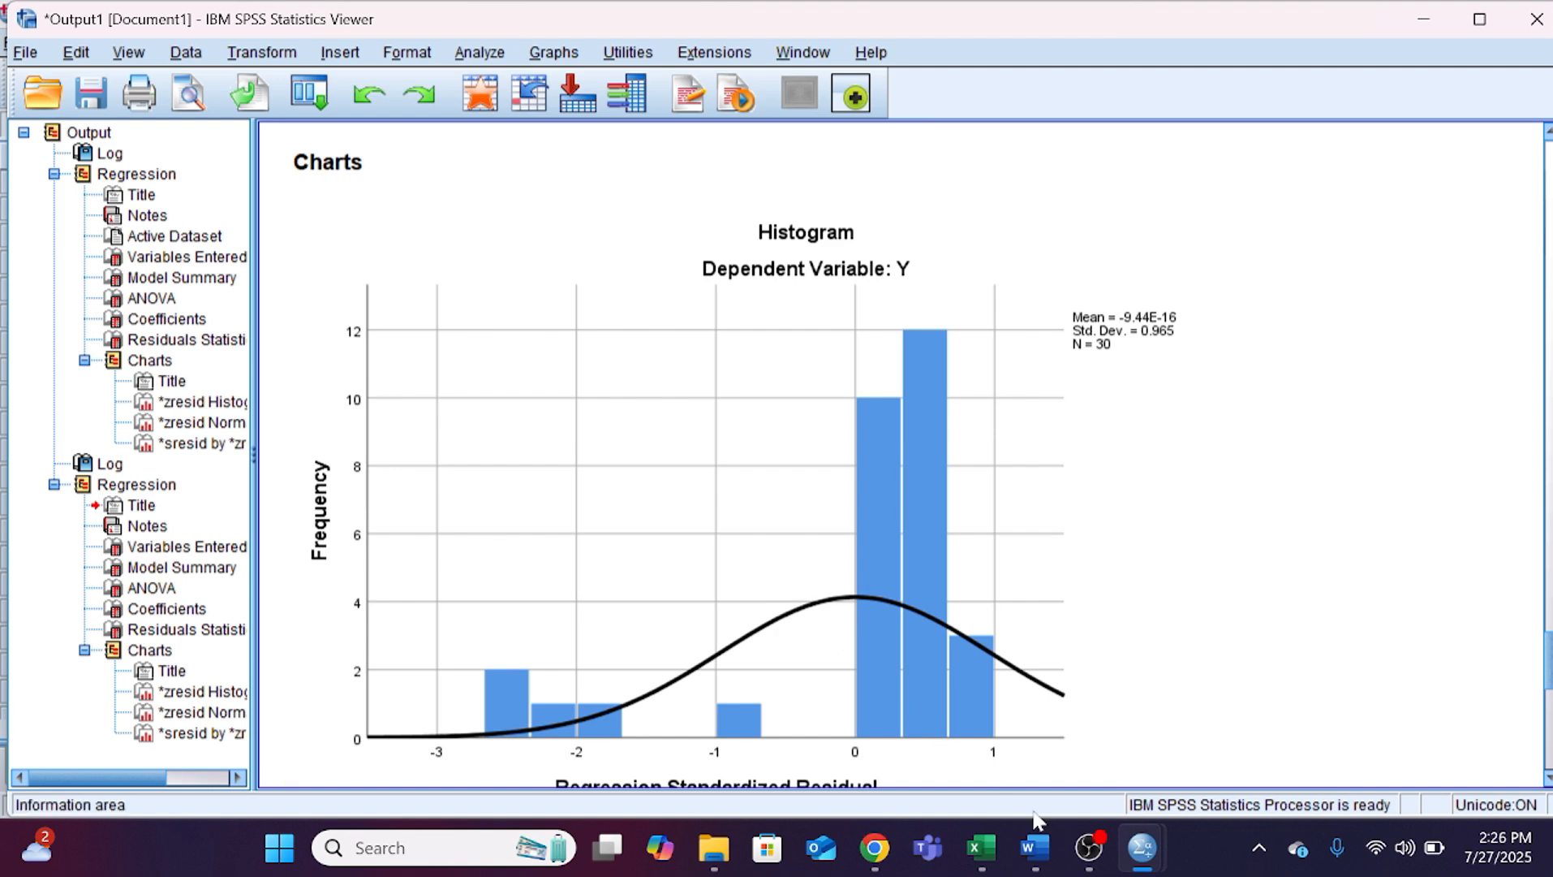
Step: Switch to the Word document and examine the histogram in section 4.4.1 UJI NORMALITAS against the SPSS output
left_click(1024, 850)
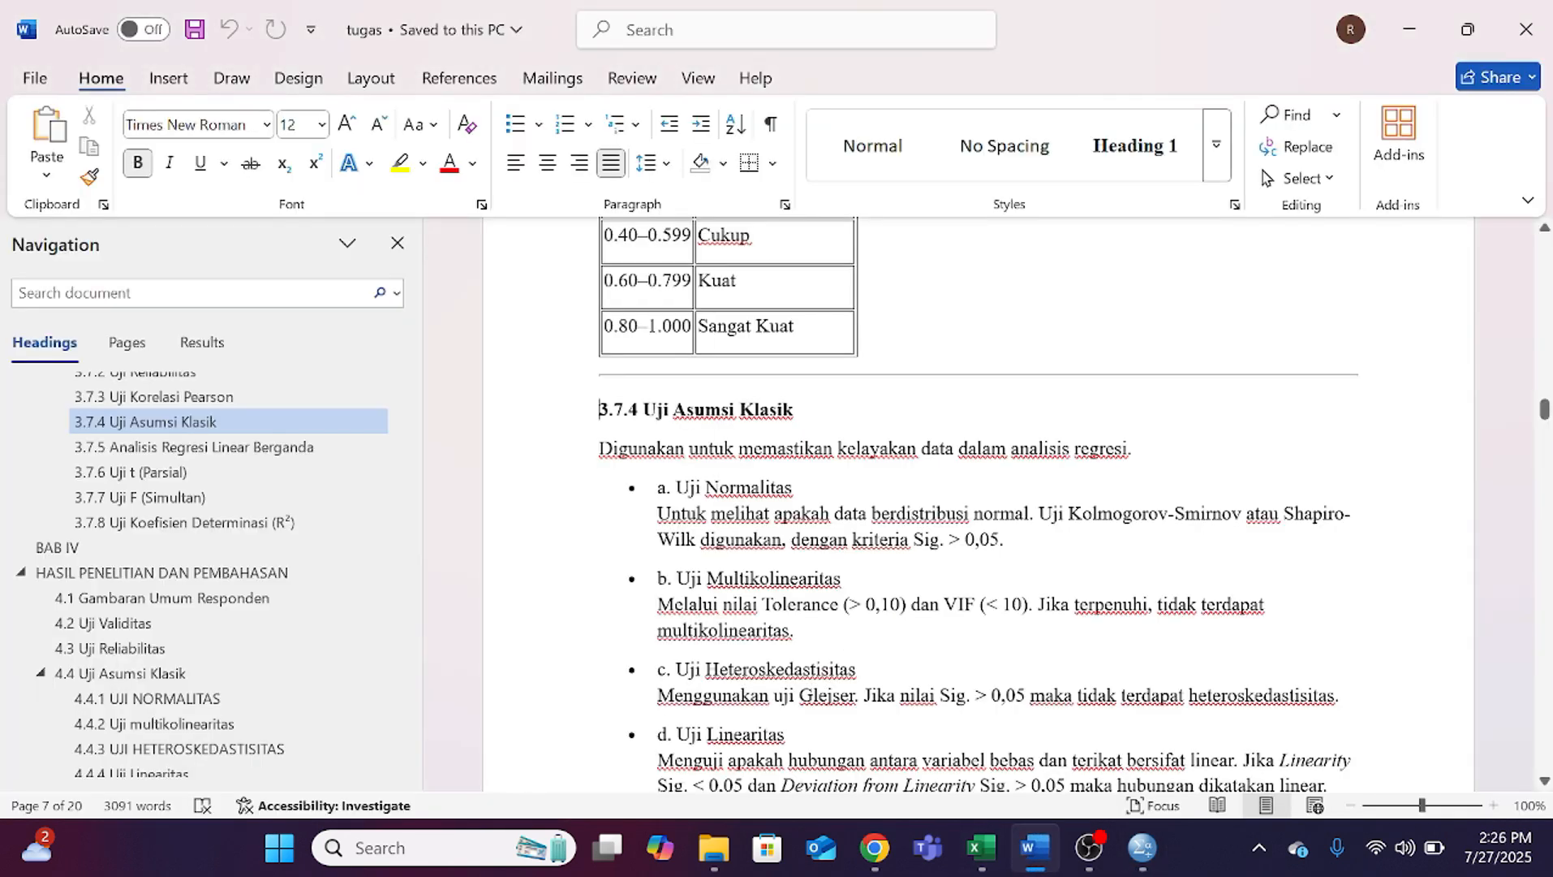
left_click(240, 722)
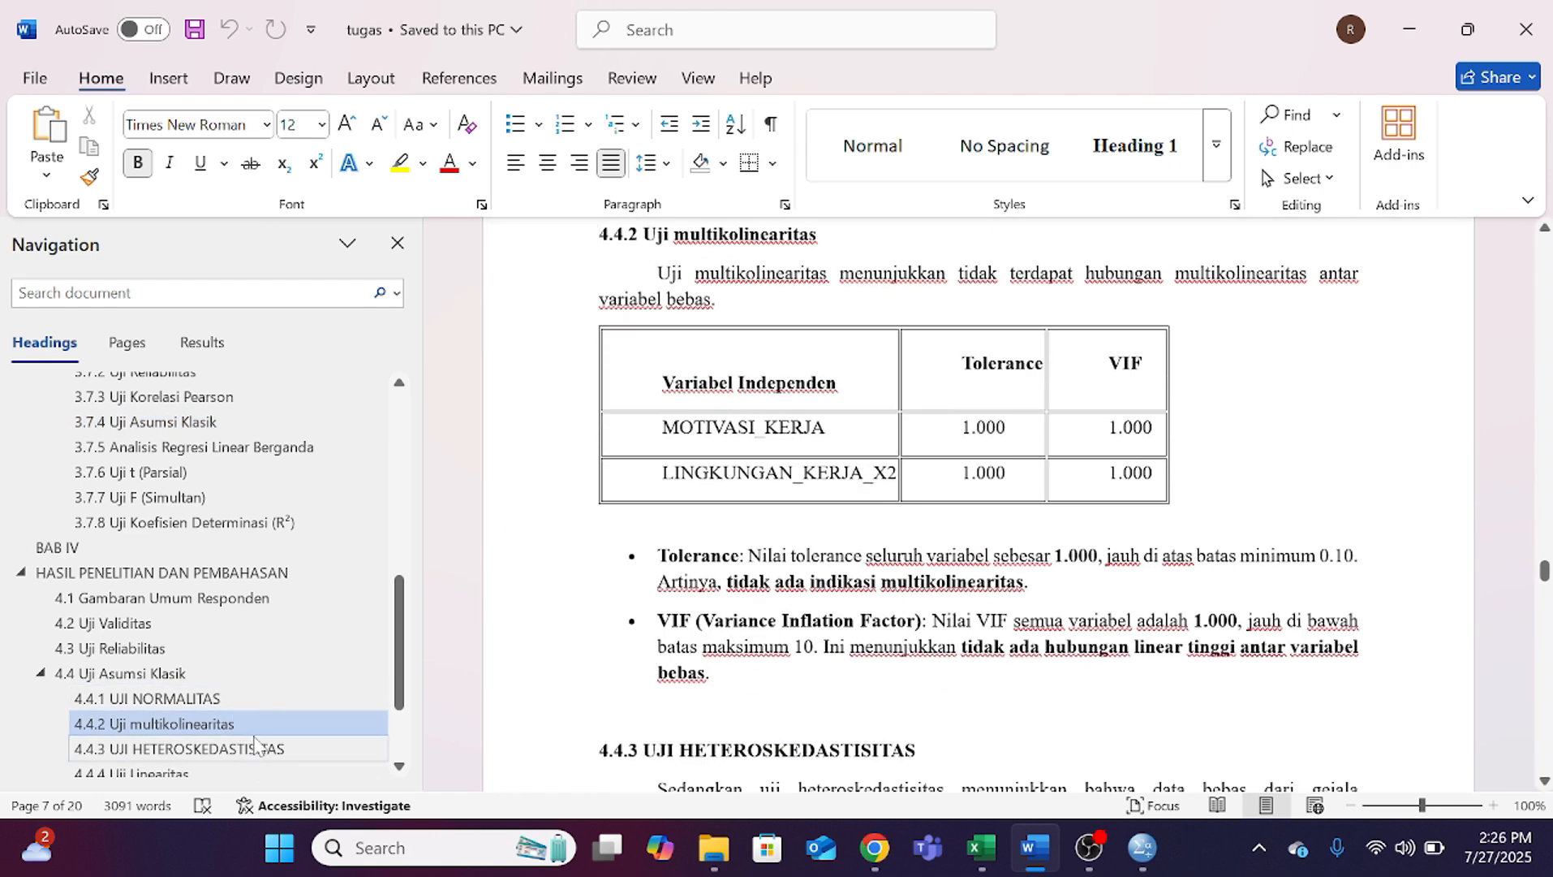
left_click(238, 698)
left_click(242, 723)
left_click(233, 700)
scroll(568, 609, "down", 3)
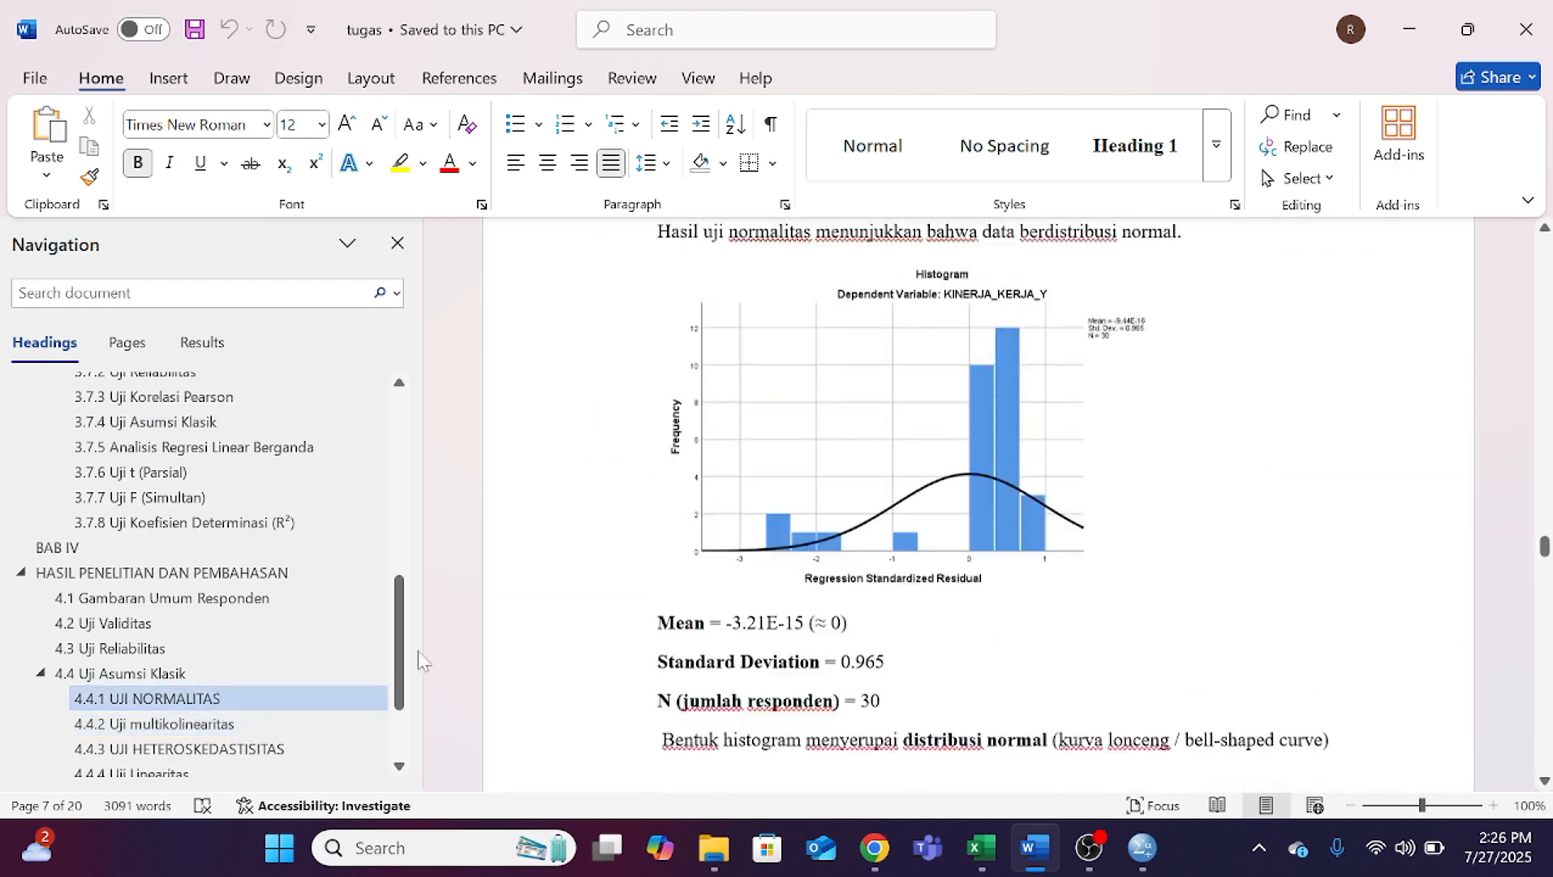
scroll(784, 544, "up", 2)
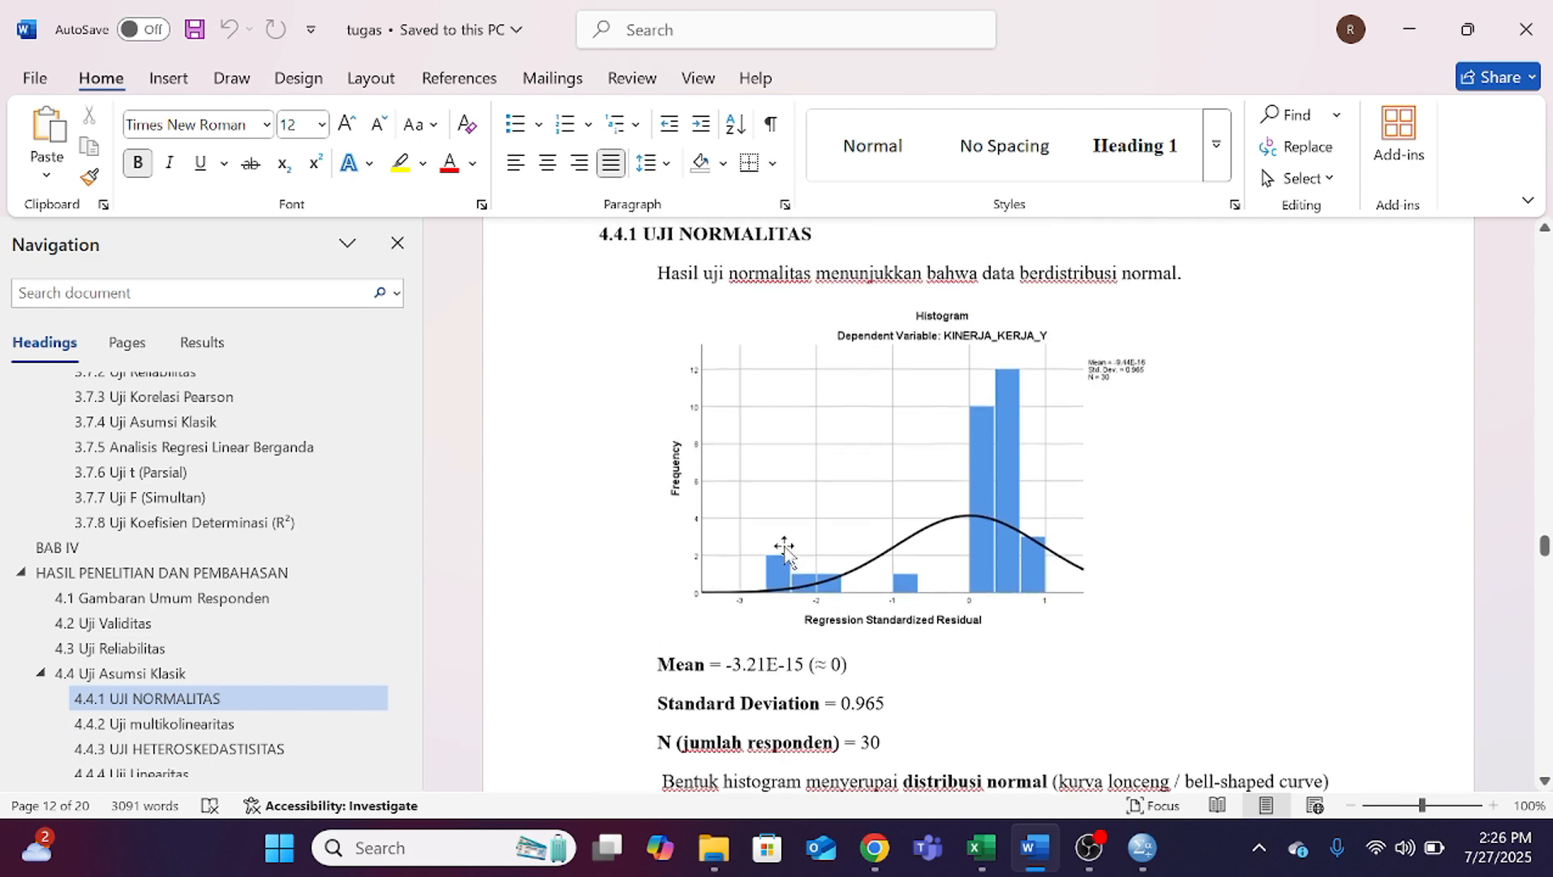
Step: Read the histogram statistics and written interpretation in section 4.4.1 UJI NORMALITAS, down to the conclusion about the normality assumption
scroll(759, 527, "down", 5)
scroll(978, 503, "down", 3)
scroll(978, 503, "up", 4)
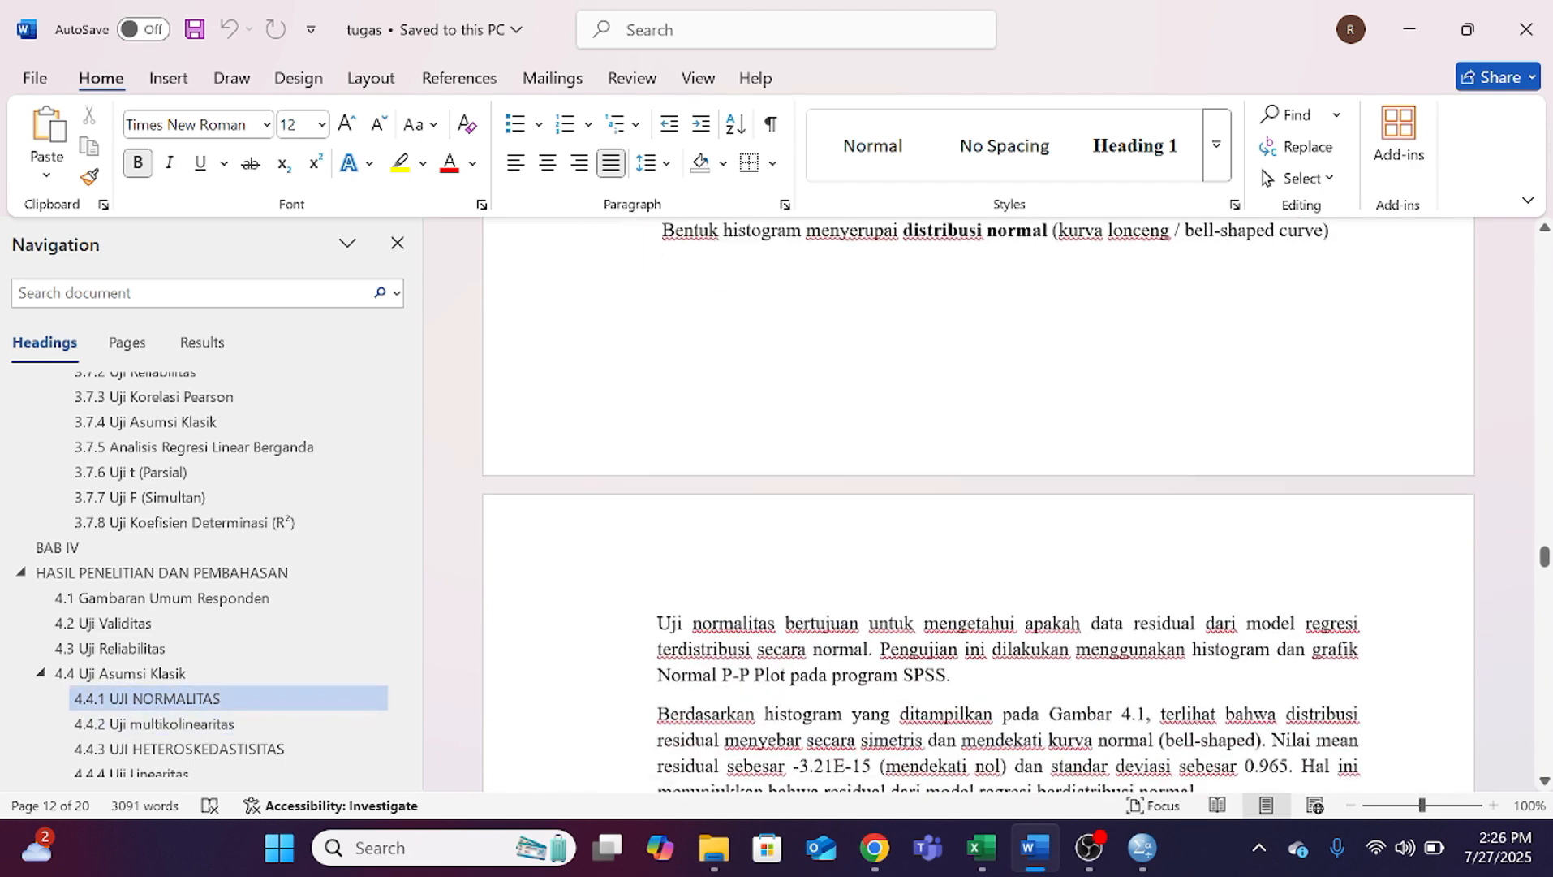
scroll(978, 503, "up", 3)
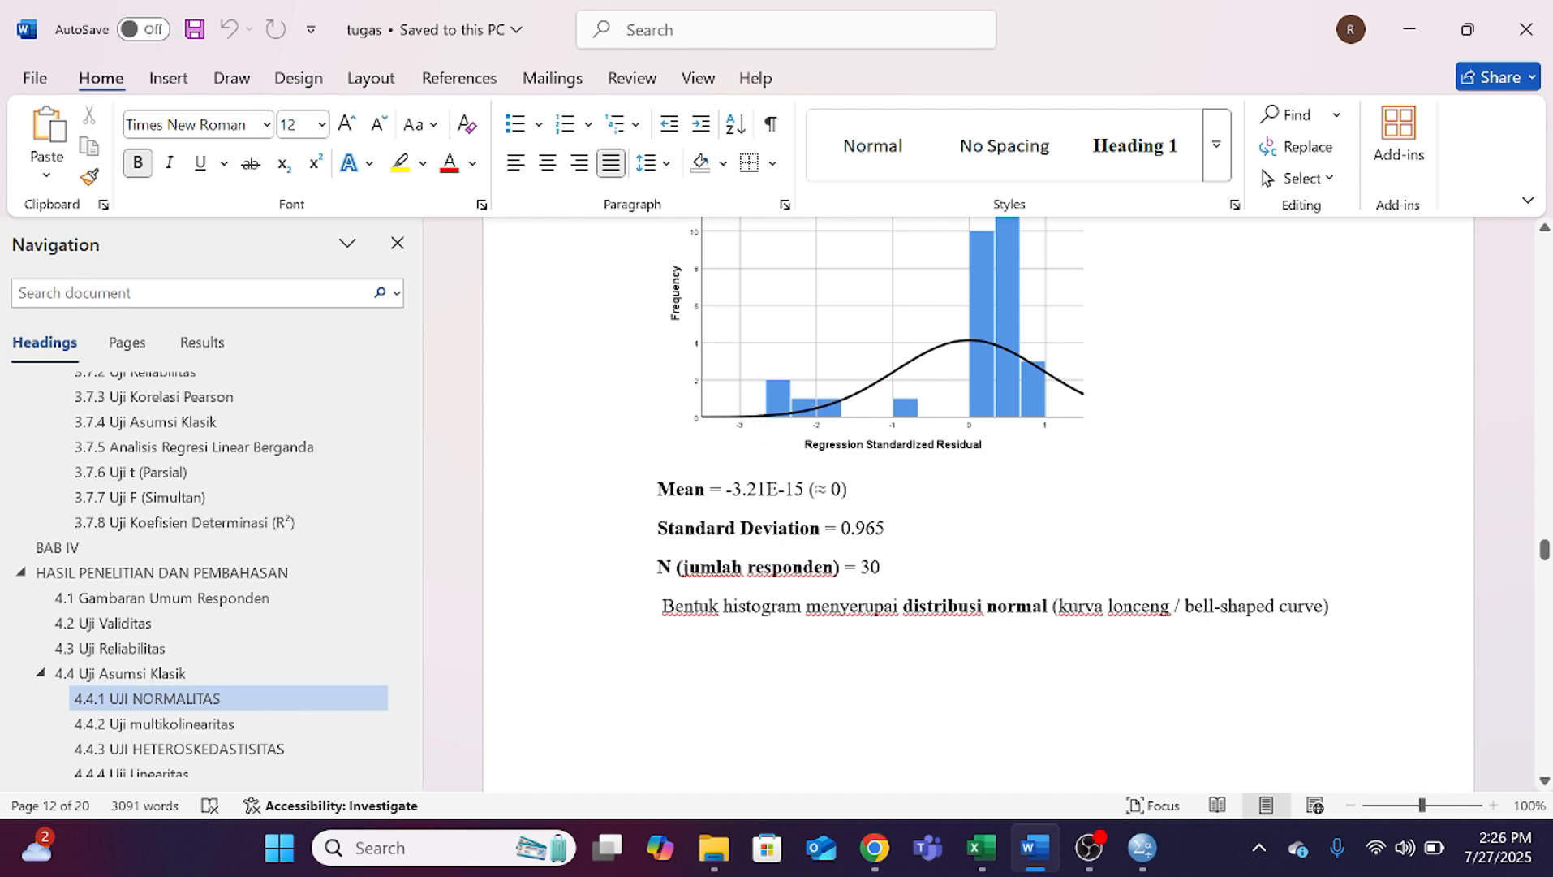
scroll(992, 416, "down", 2)
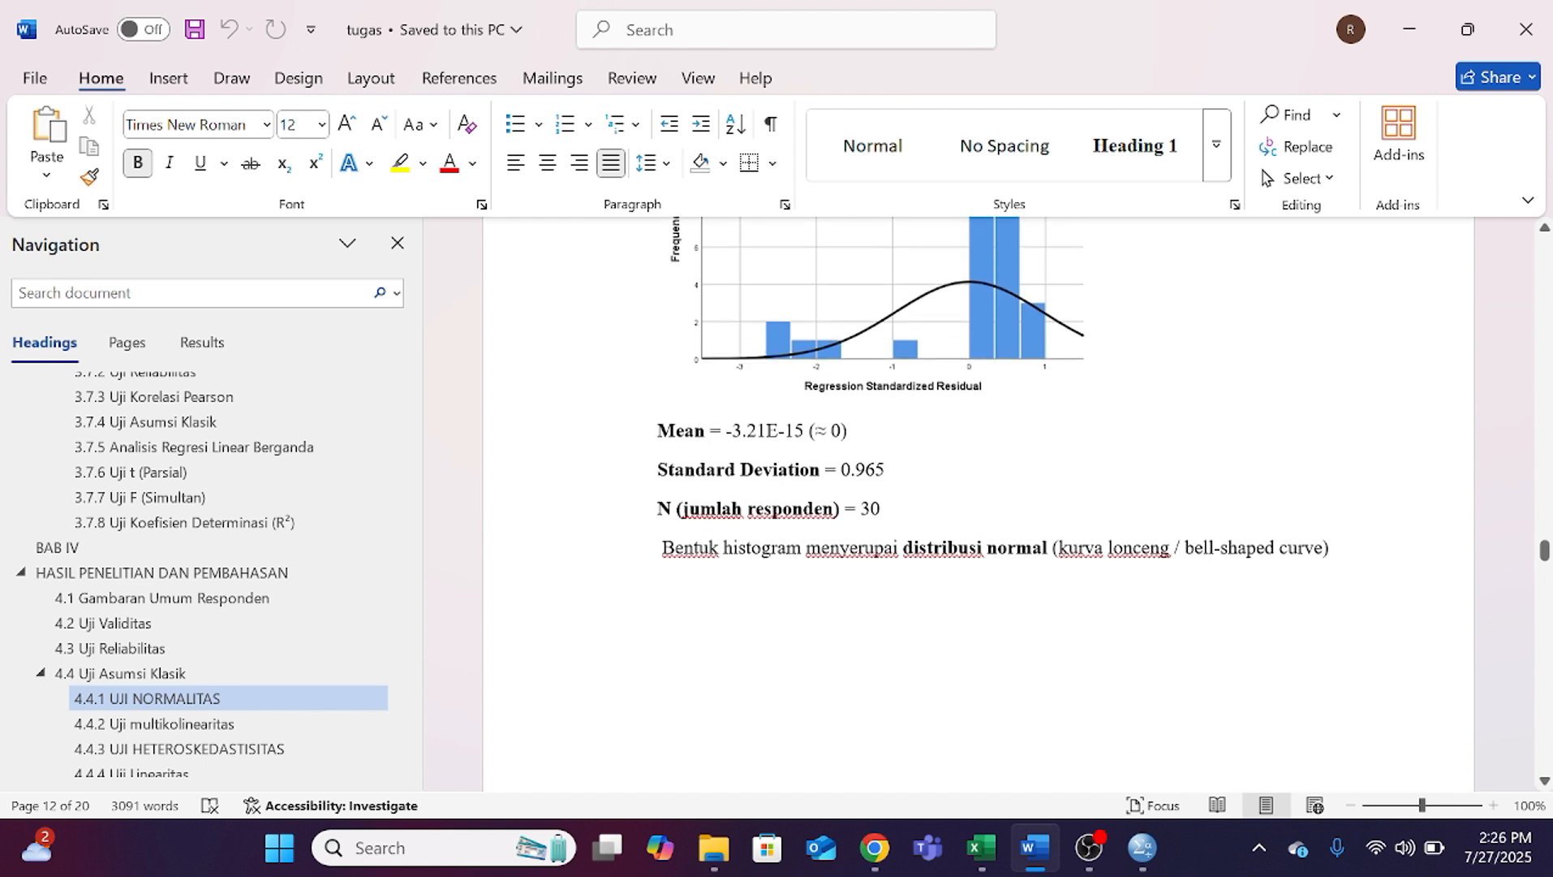
scroll(978, 498, "down", 2)
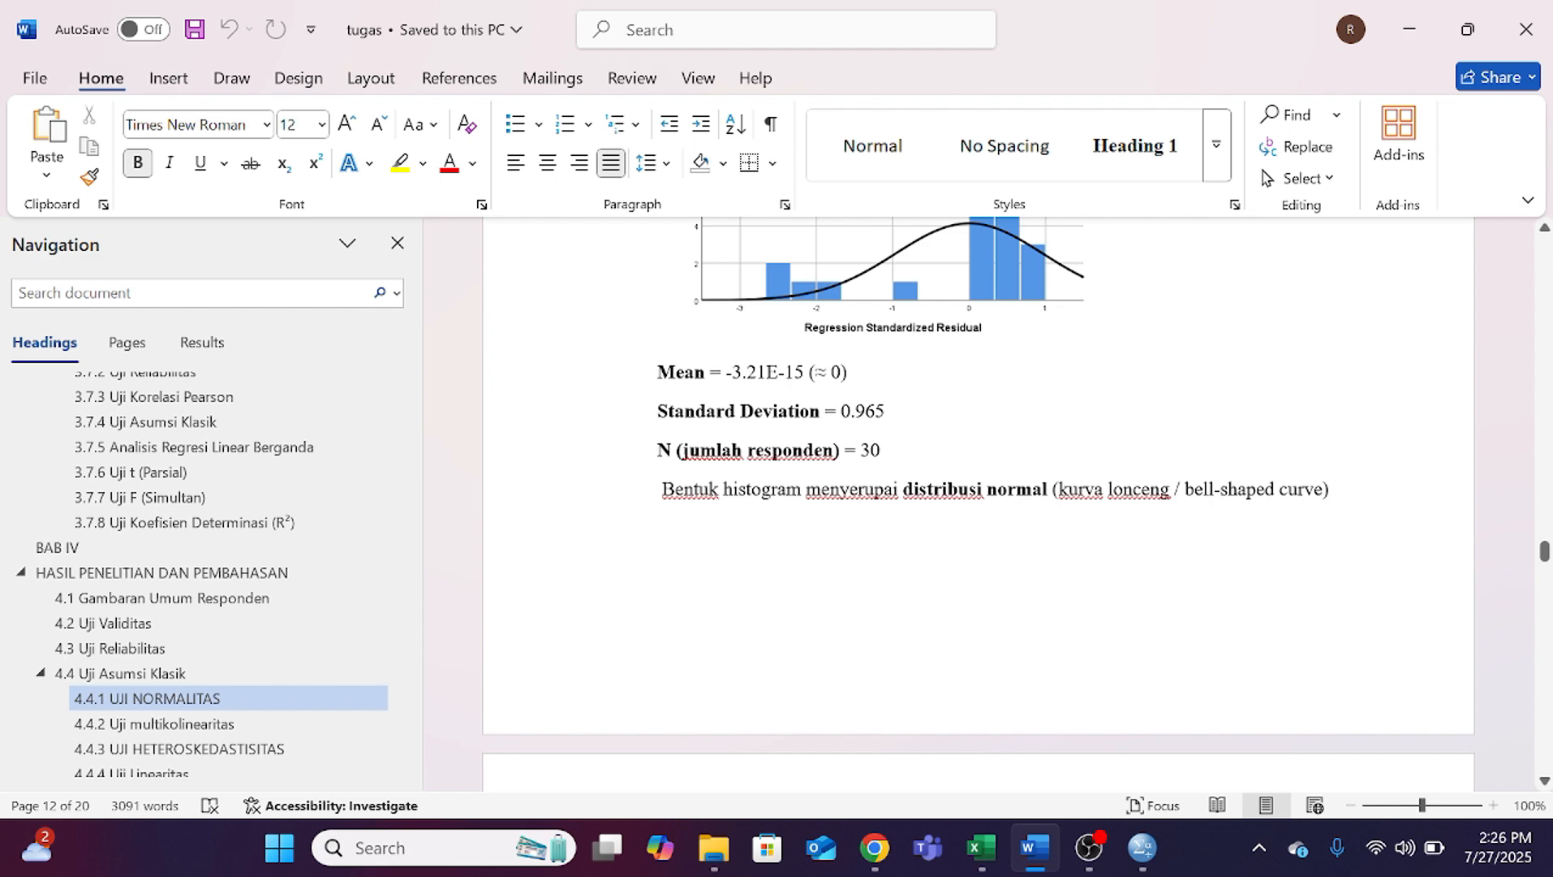
scroll(978, 503, "down", 10)
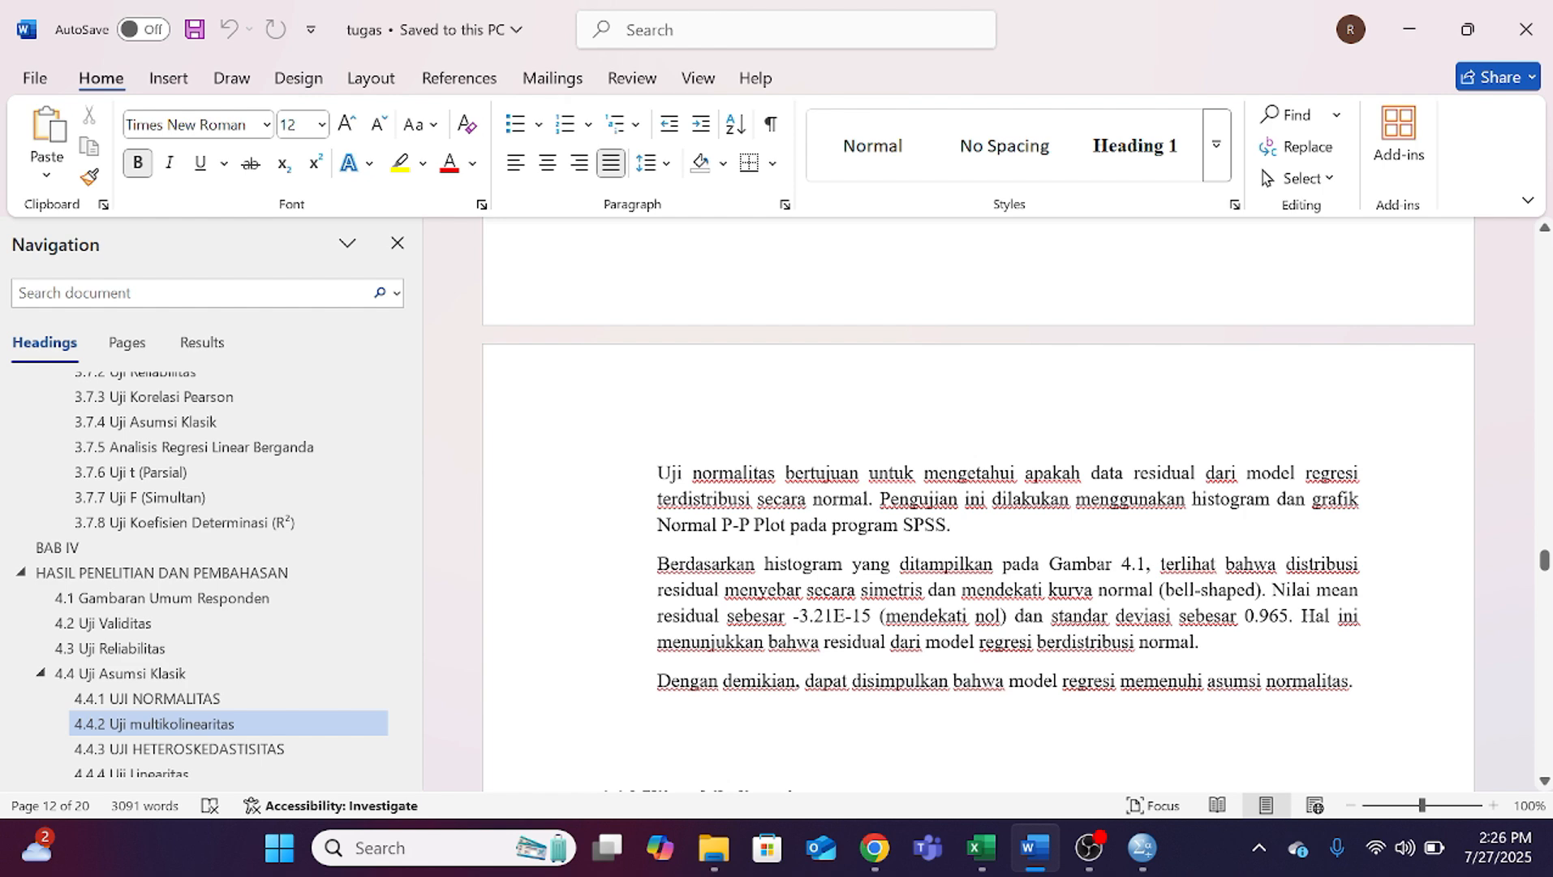
scroll(978, 501, "down", 1)
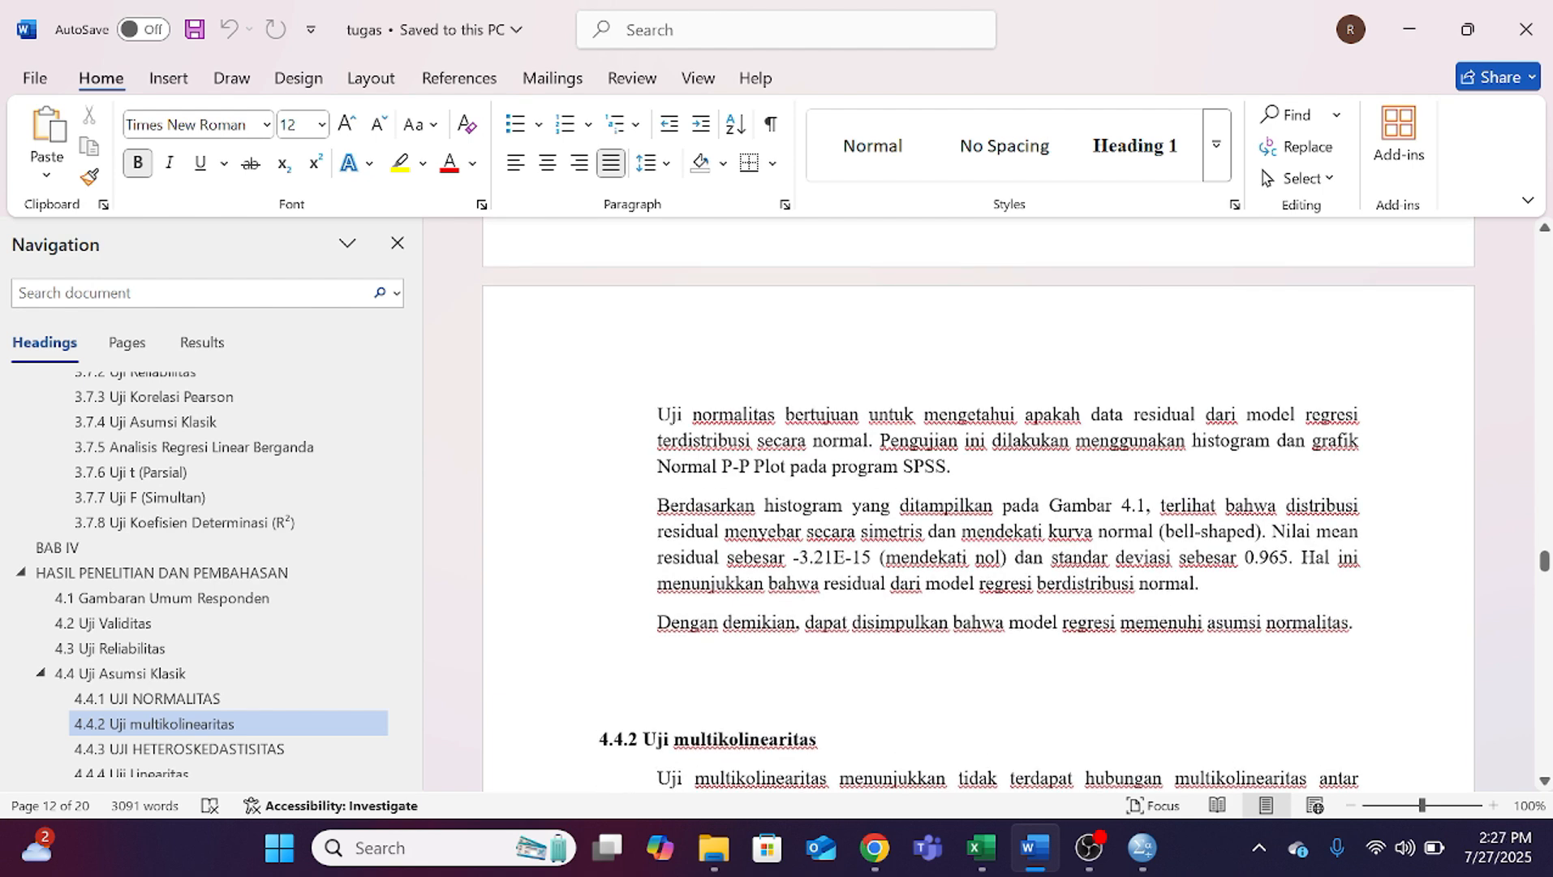
left_click(1089, 848)
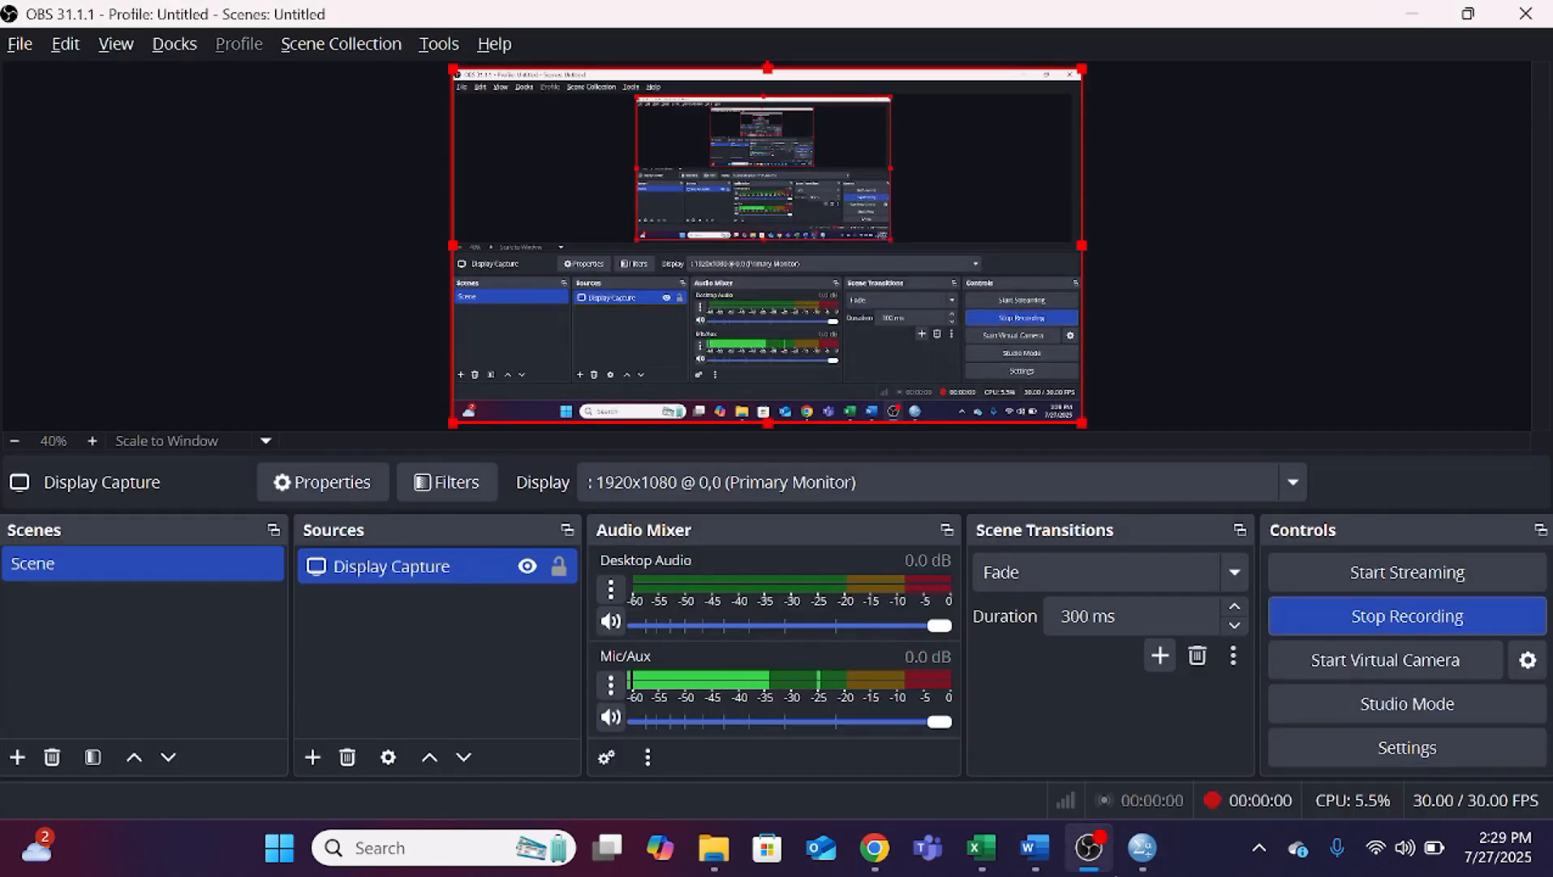
mouse_move(1090, 848)
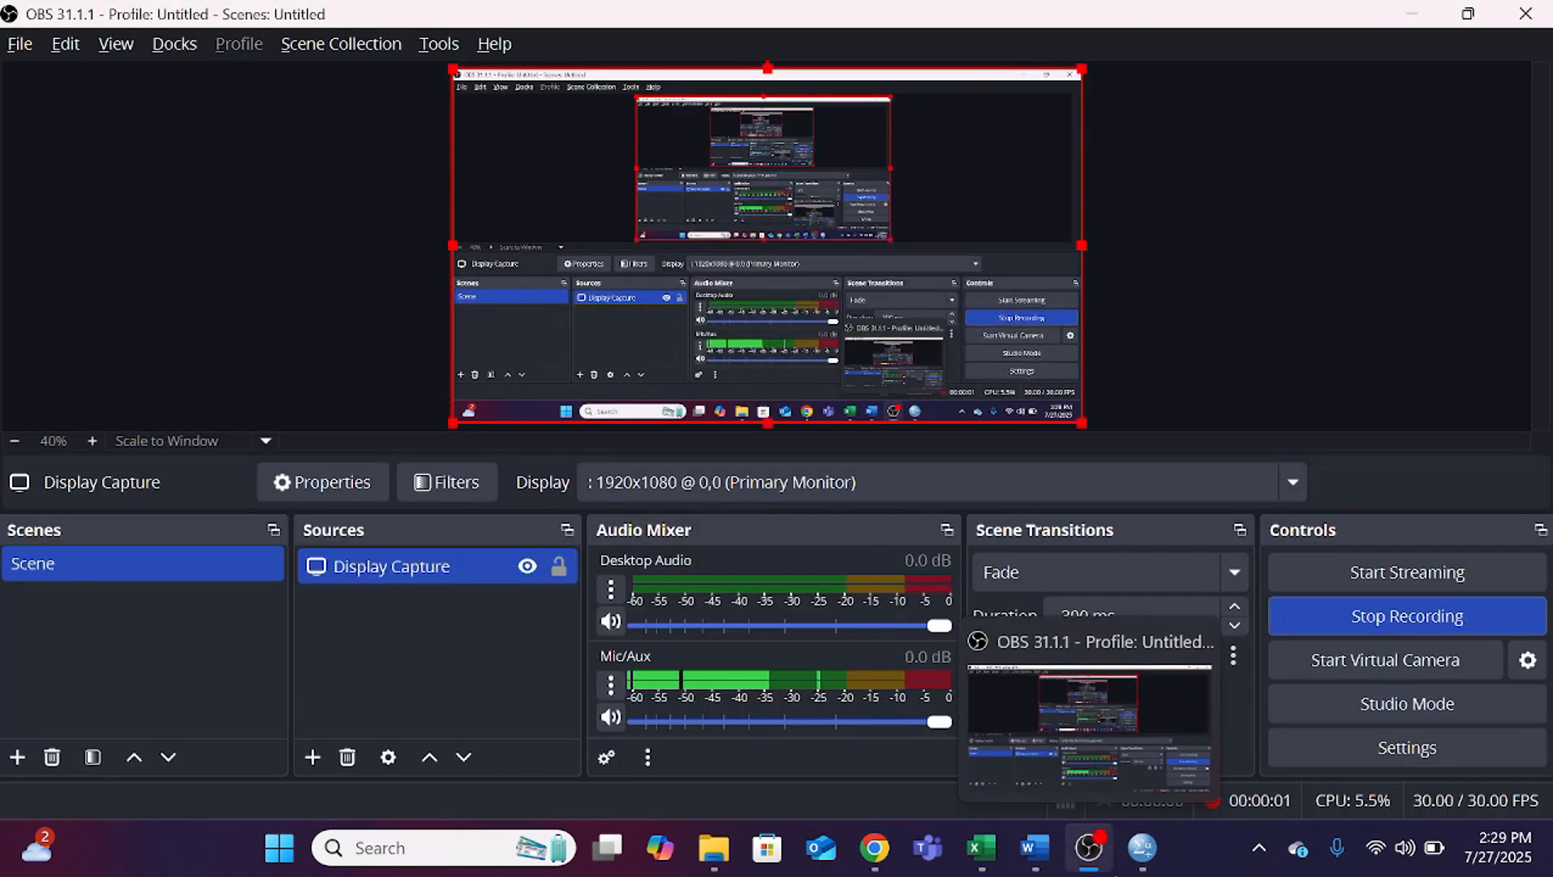
Step: Return to the Word document and view the Tolerance and VIF table in section 4.4.2 Uji multikolinearitas
left_click(1039, 851)
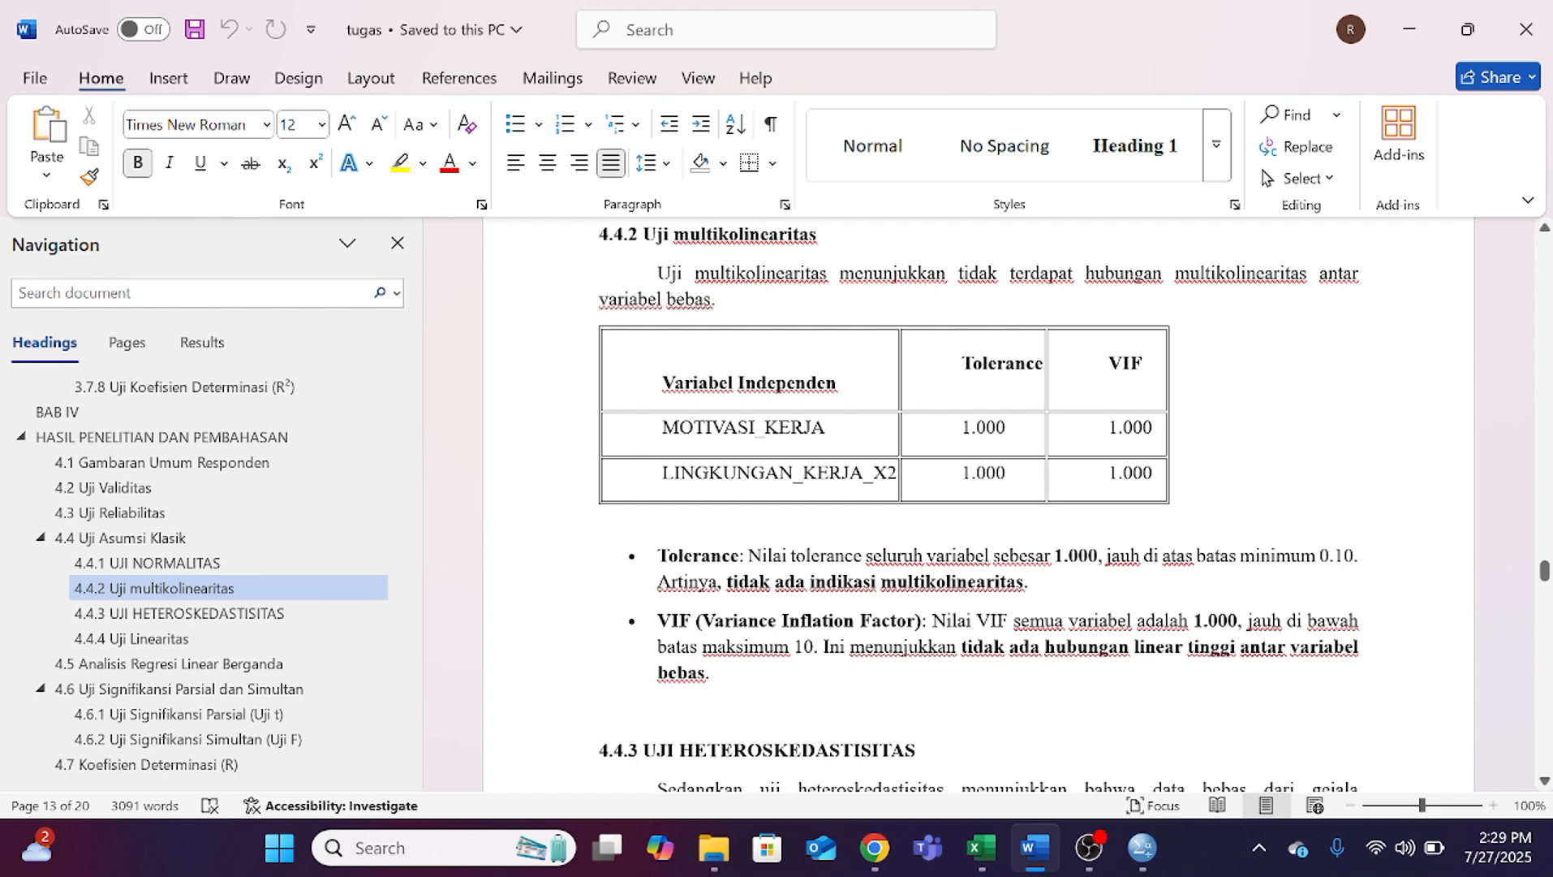
scroll(980, 507, "up", 1)
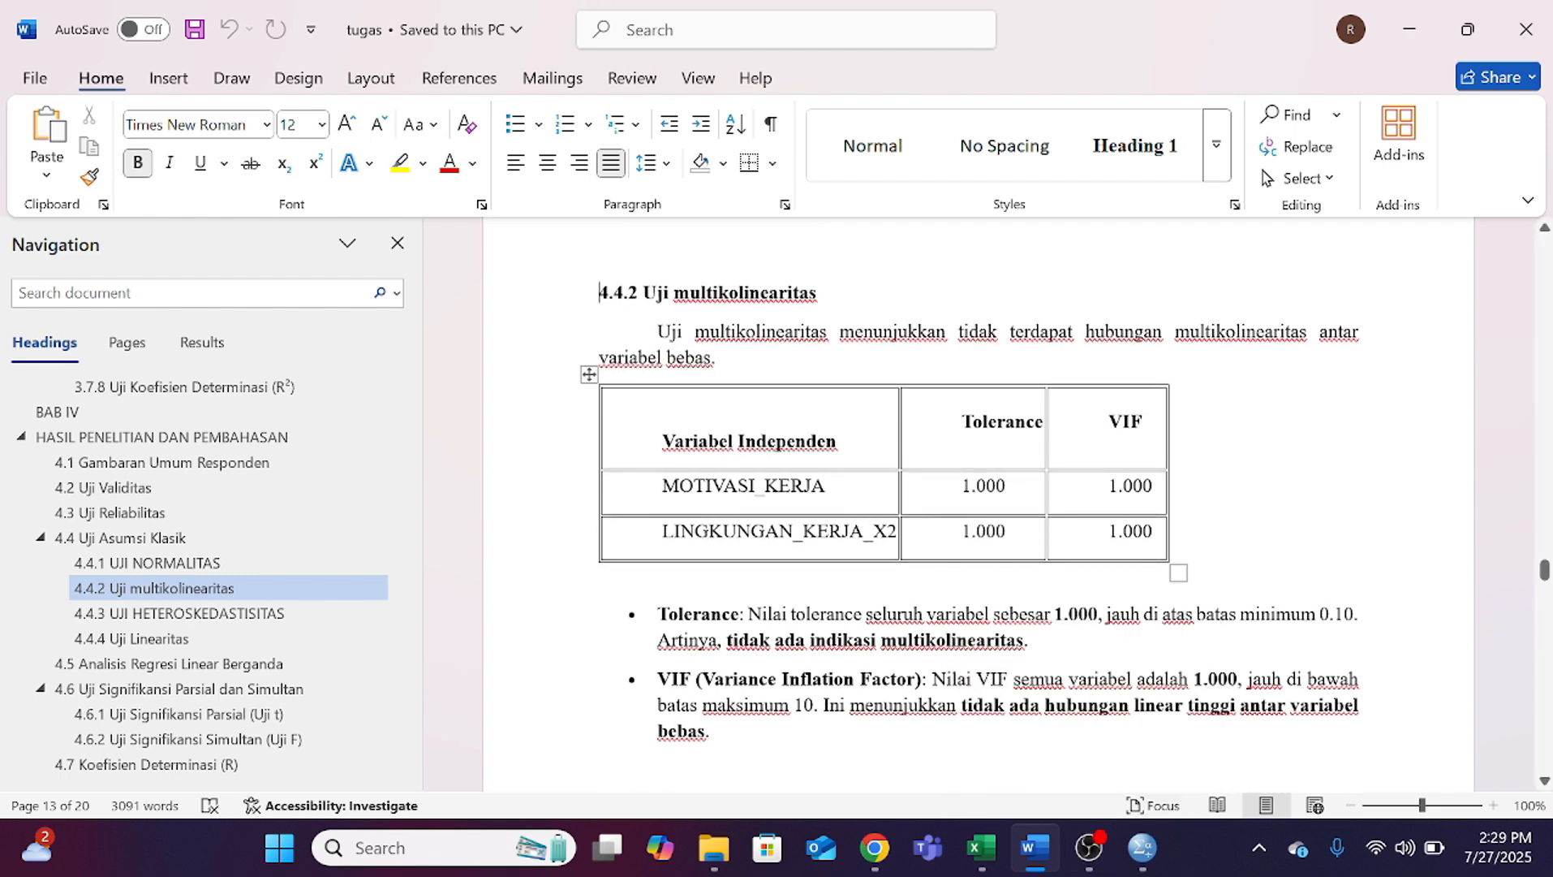
Step: Switch to the SPSS Data Editor, open the Linear Regression setup and reset it to its defaults
mouse_move(998, 856)
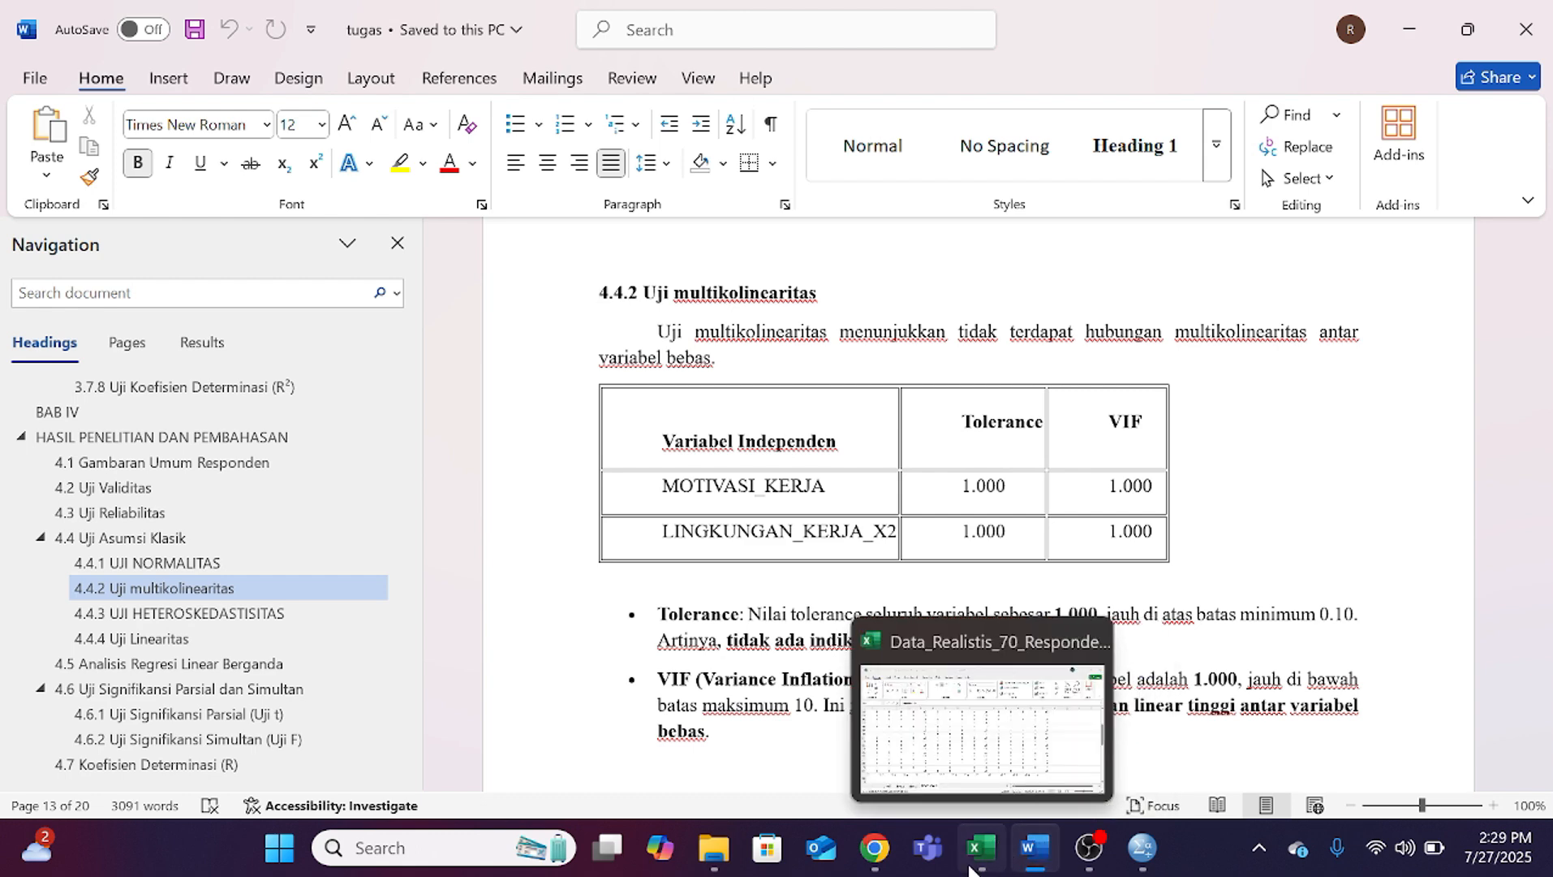
mouse_move(1142, 849)
left_click(1007, 715)
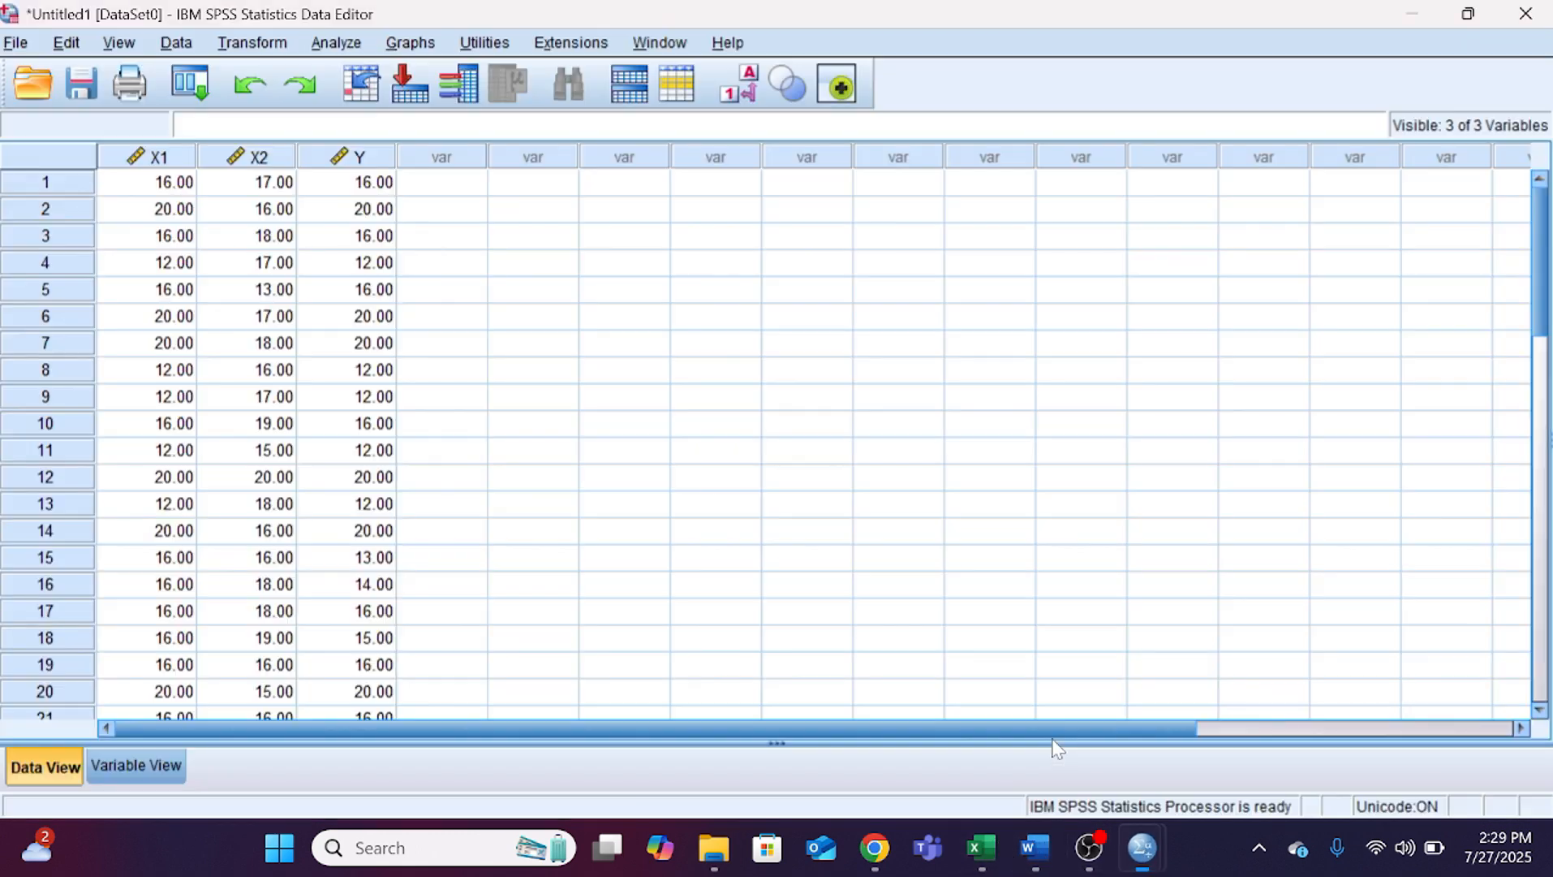
left_click(341, 41)
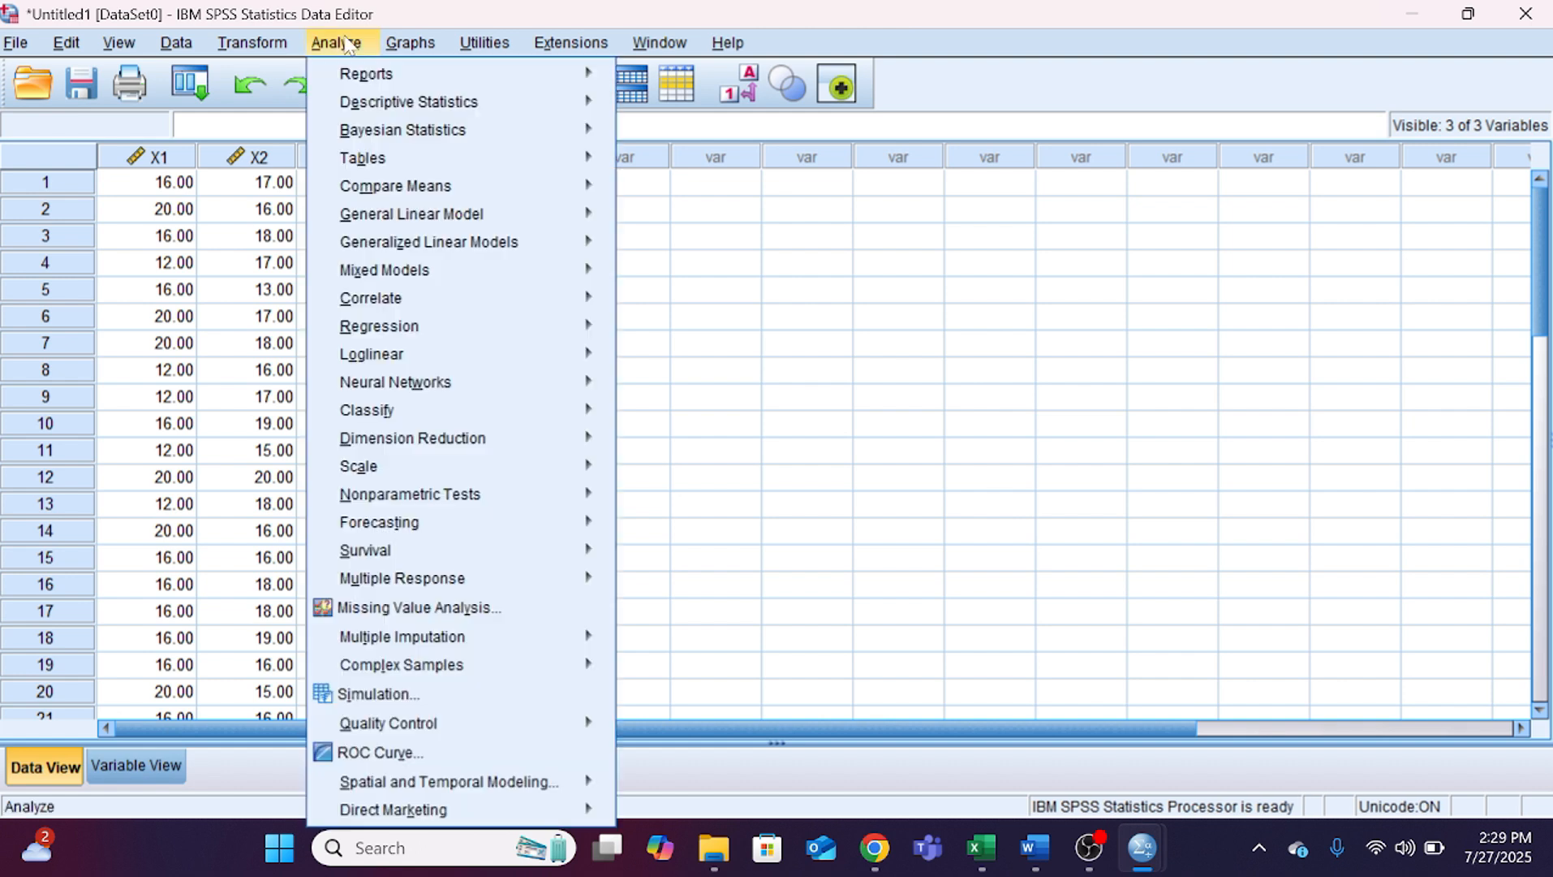
mouse_move(468, 134)
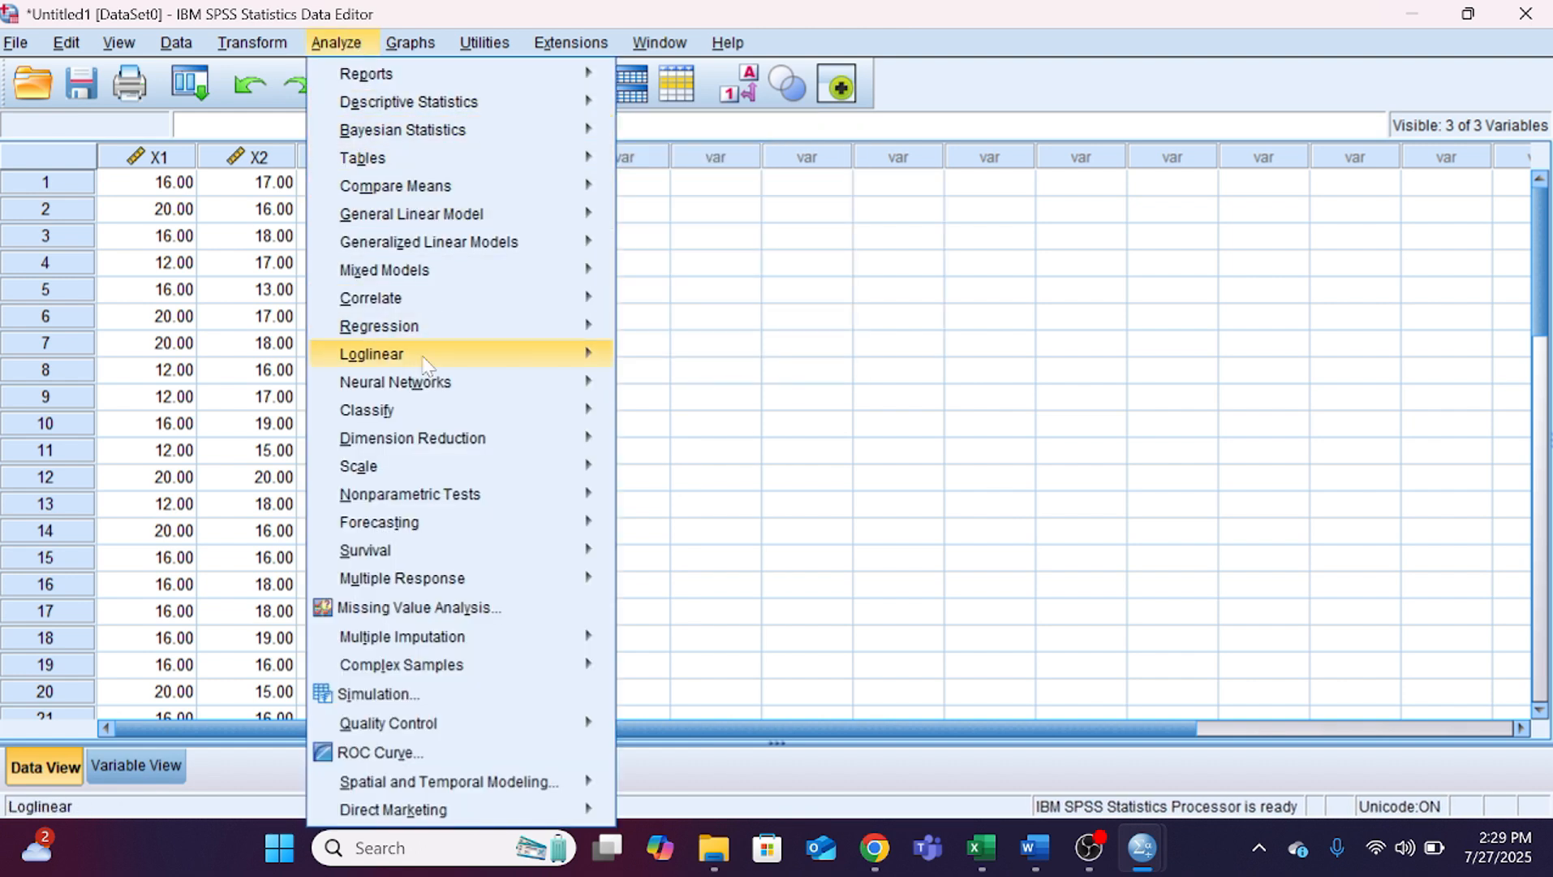
mouse_move(594, 328)
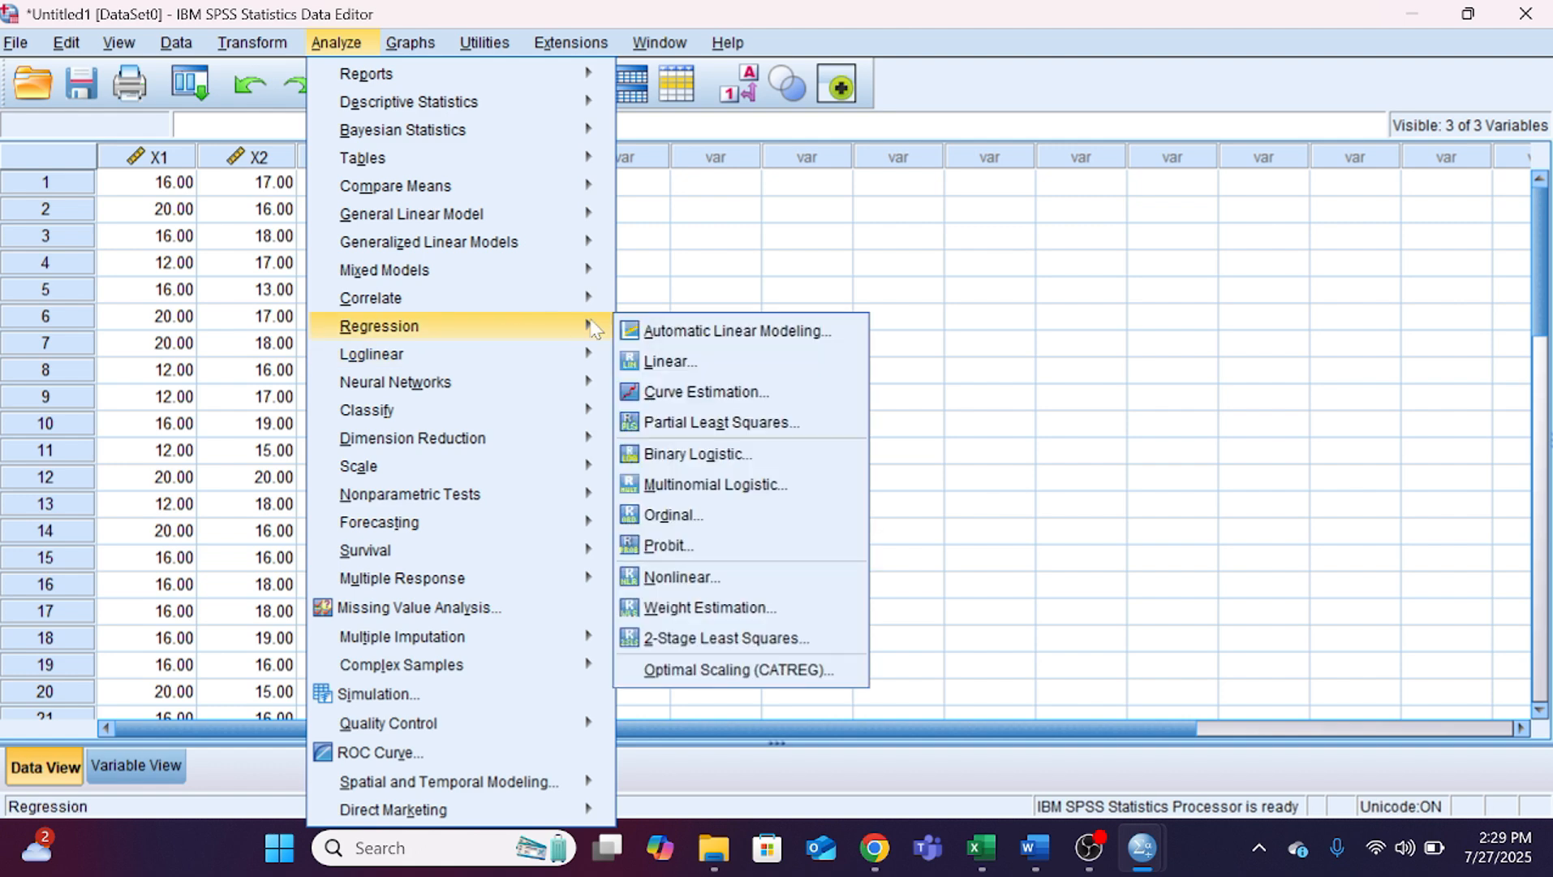
left_click(667, 361)
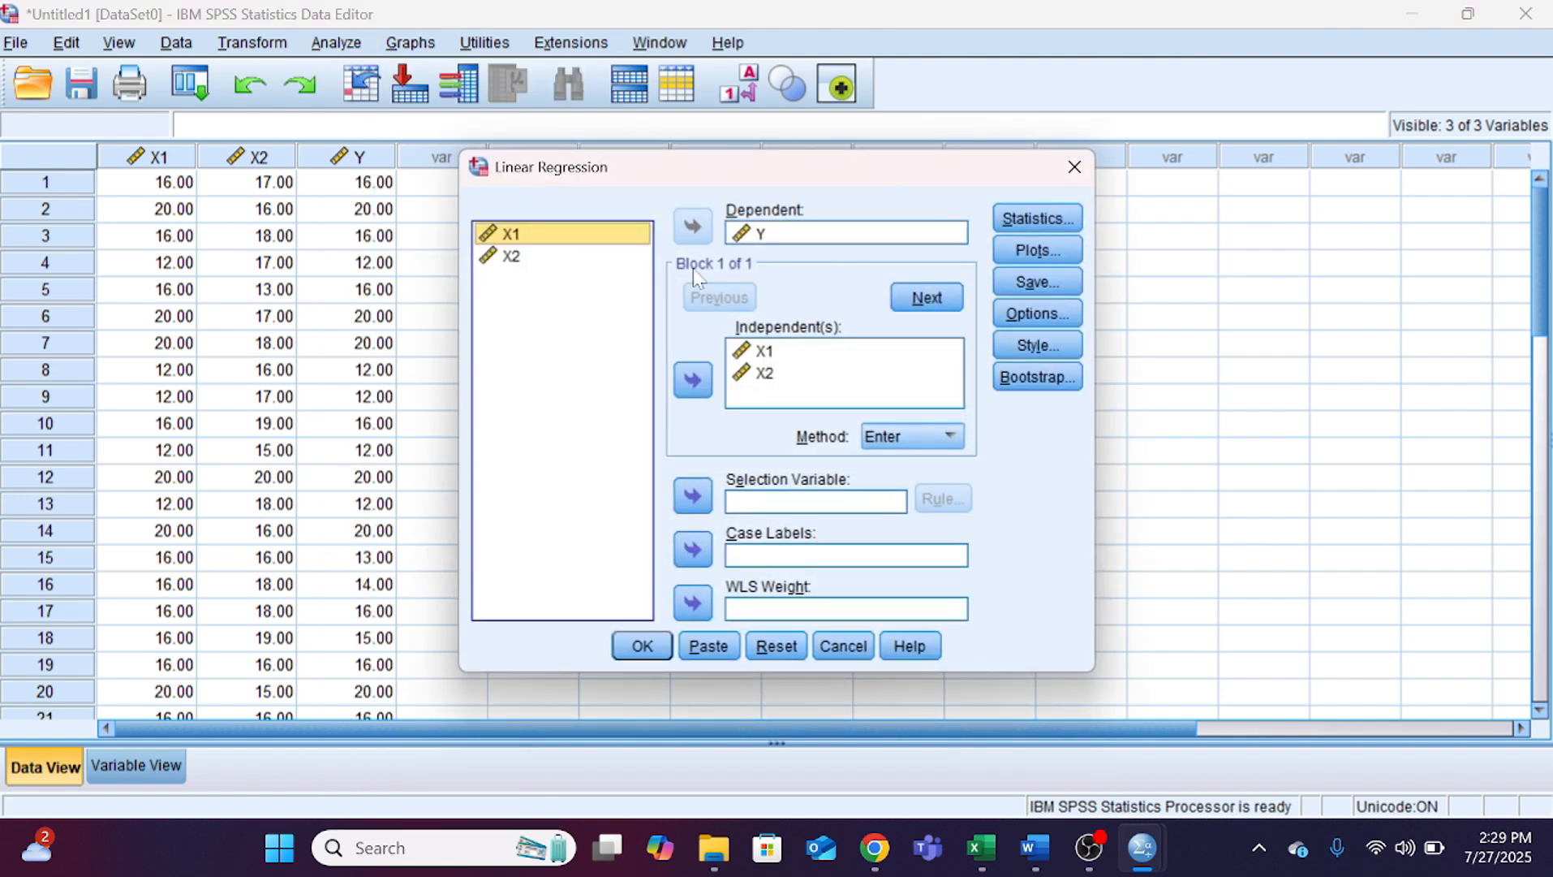
left_click(781, 653)
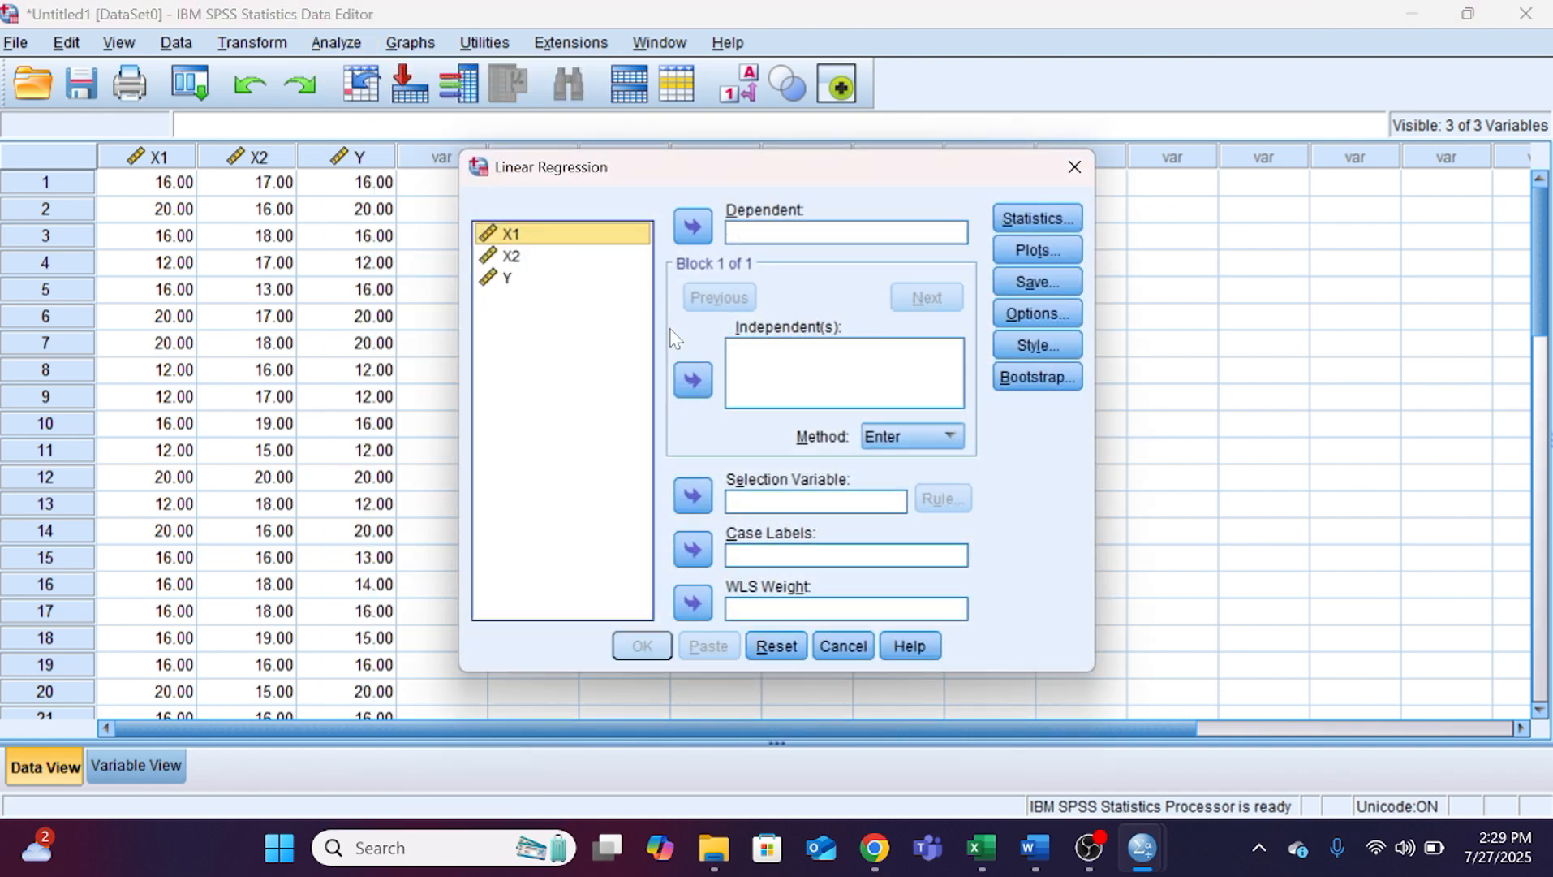
Step: Assign Y as the dependent variable and X1 and X2 as the independent variables for the multicollinearity test
left_click(561, 279)
left_click(694, 230)
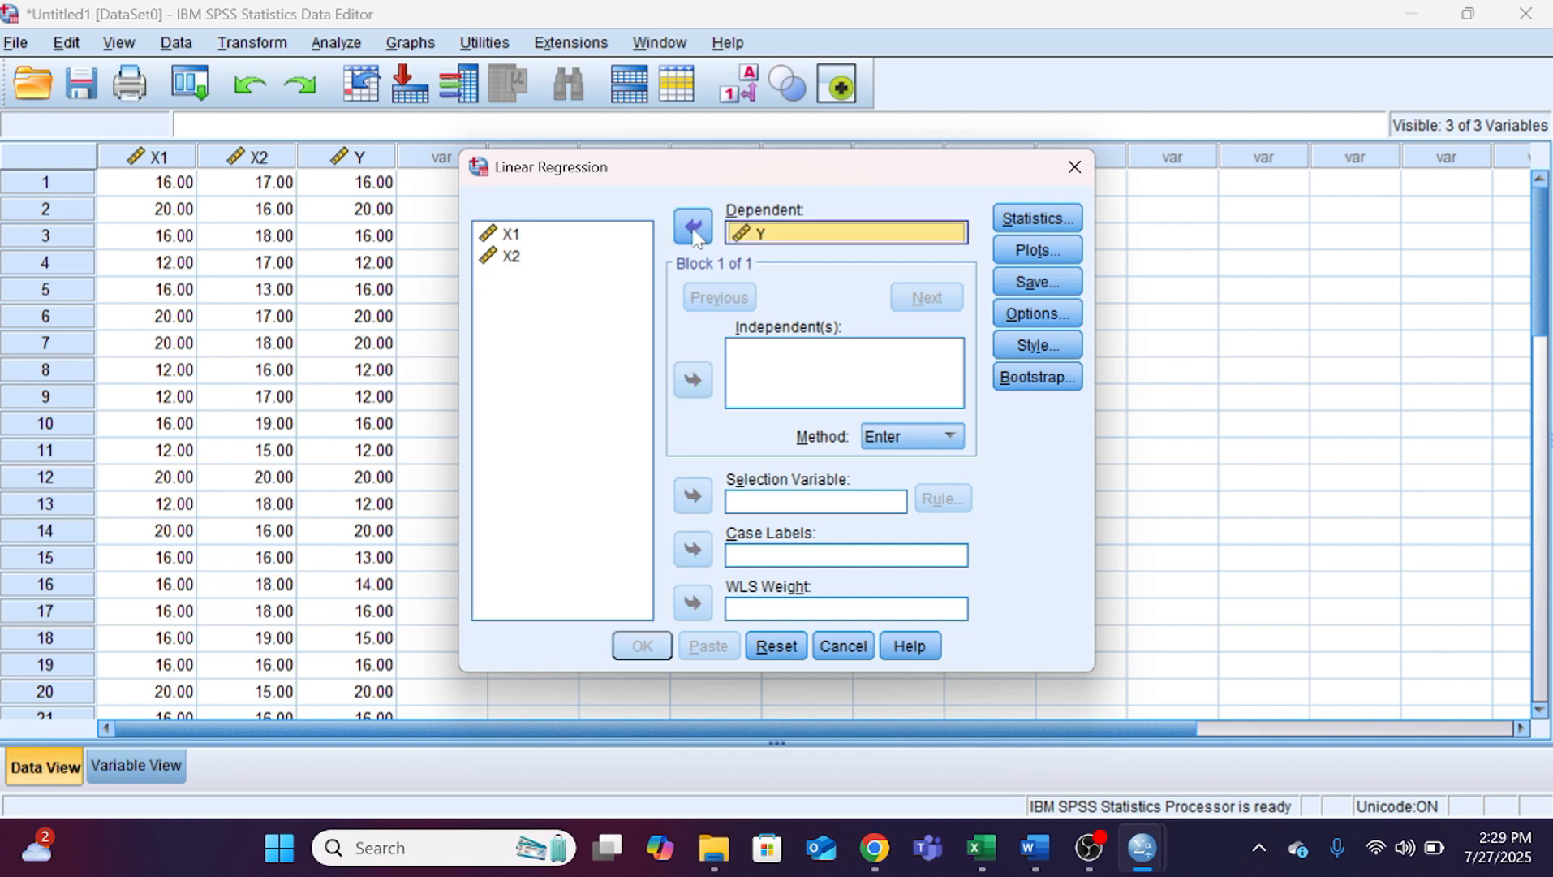
left_click(518, 234)
left_click(524, 256, "shift")
left_click(693, 379)
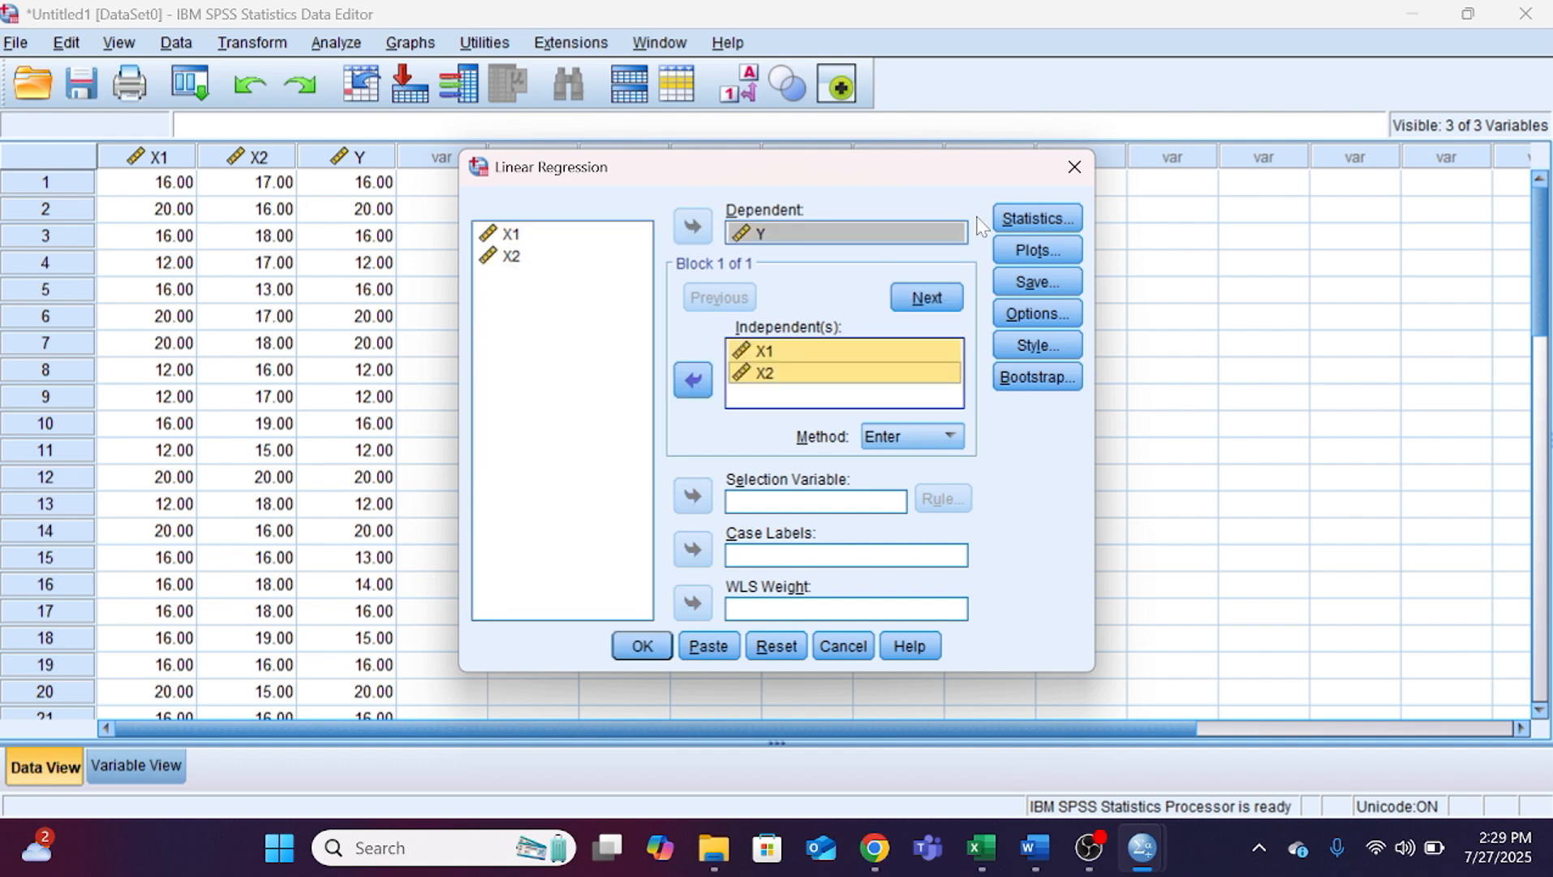
Step: Add Collinearity diagnostics to the Estimates and Model fit statistics, leave the plots unset, and run the regression
left_click(1020, 252)
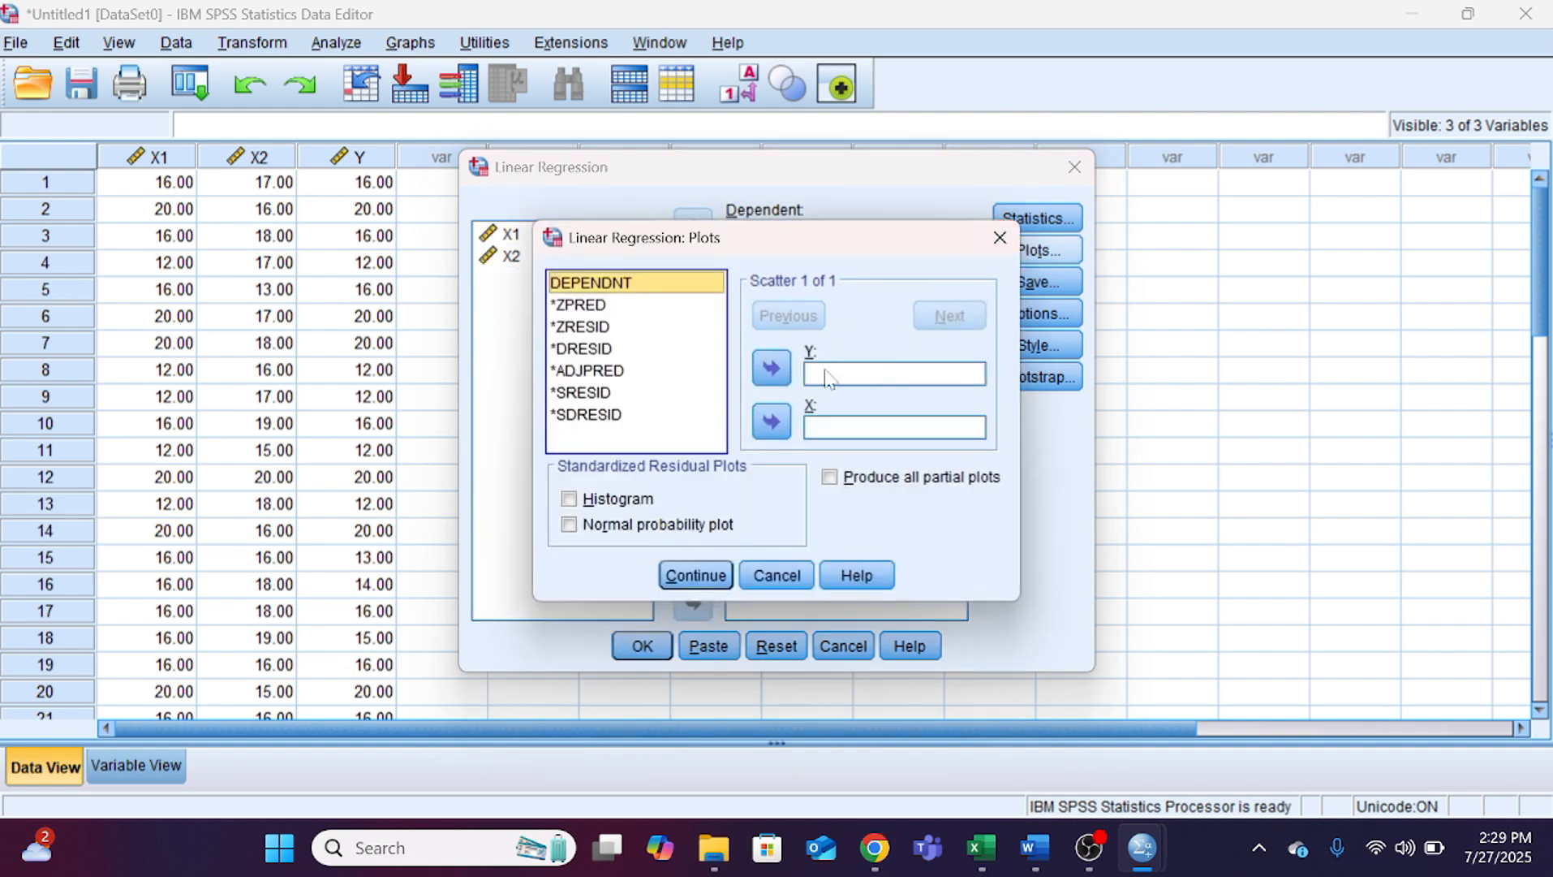
left_click(1000, 237)
left_click(1038, 218)
left_click(832, 385)
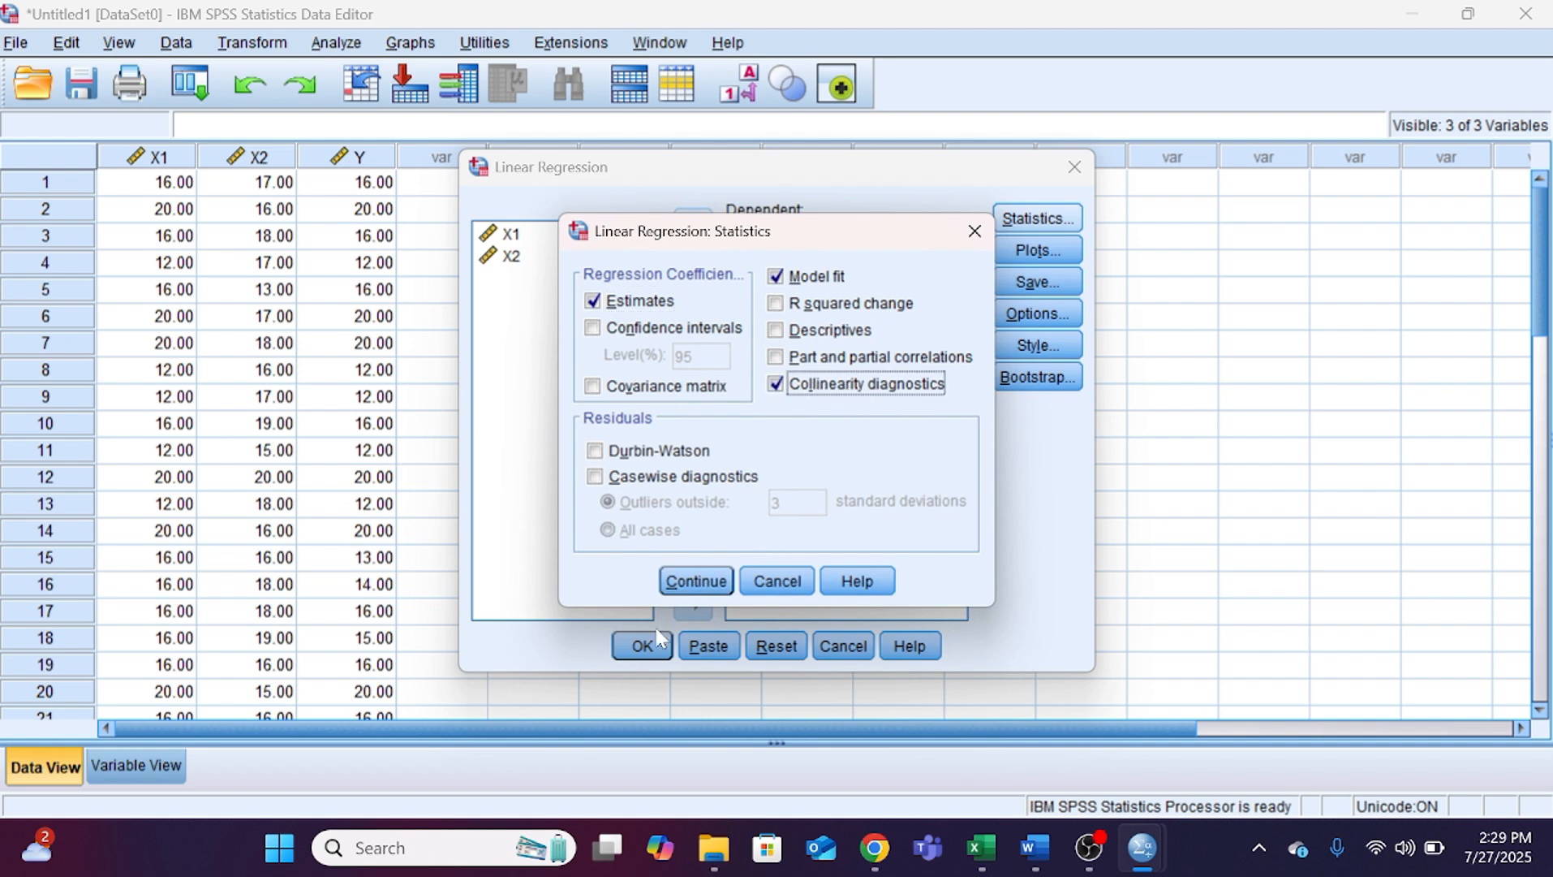
left_click(695, 580)
left_click(639, 645)
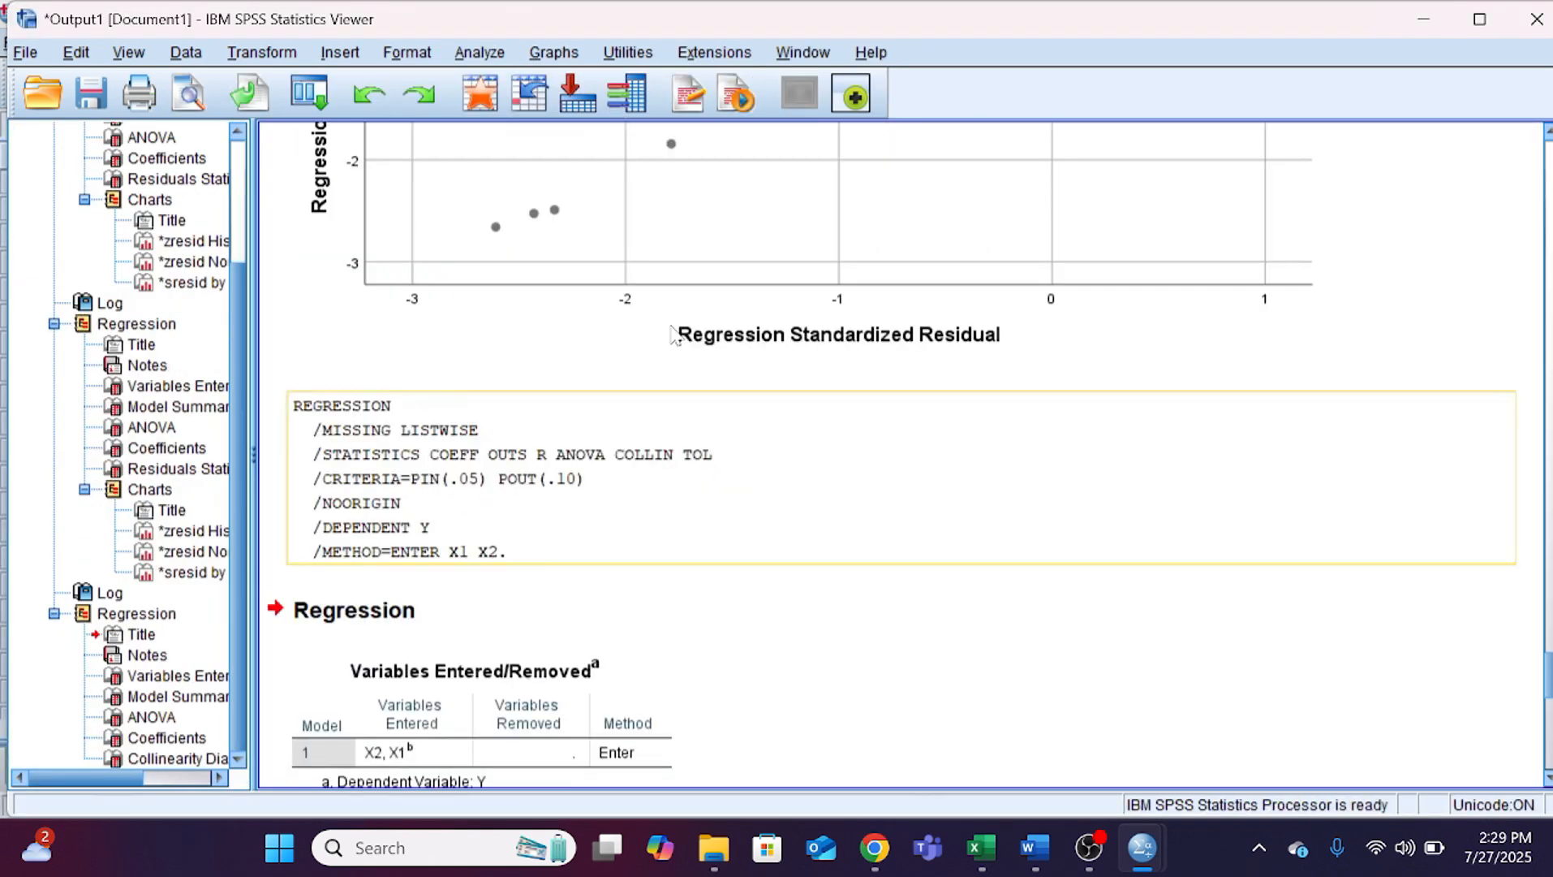
Step: Examine Tolerance and VIF in the Coefficients output table, and compare them in Word with section 4.4.2 Uji multikolinearitas
scroll(712, 504, "down", 5)
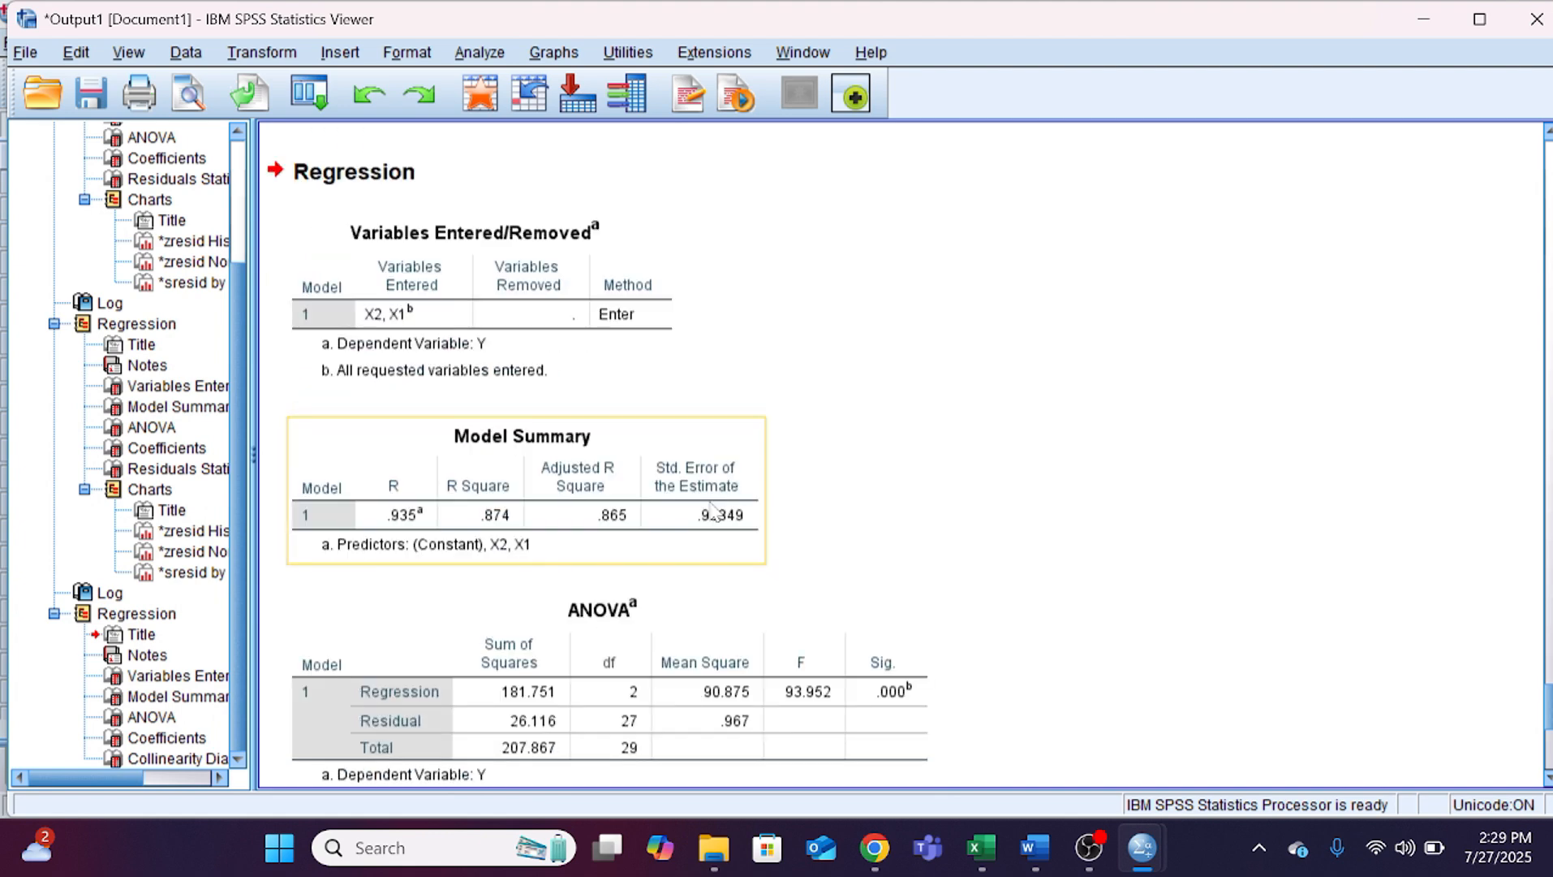
scroll(706, 479, "down", 4)
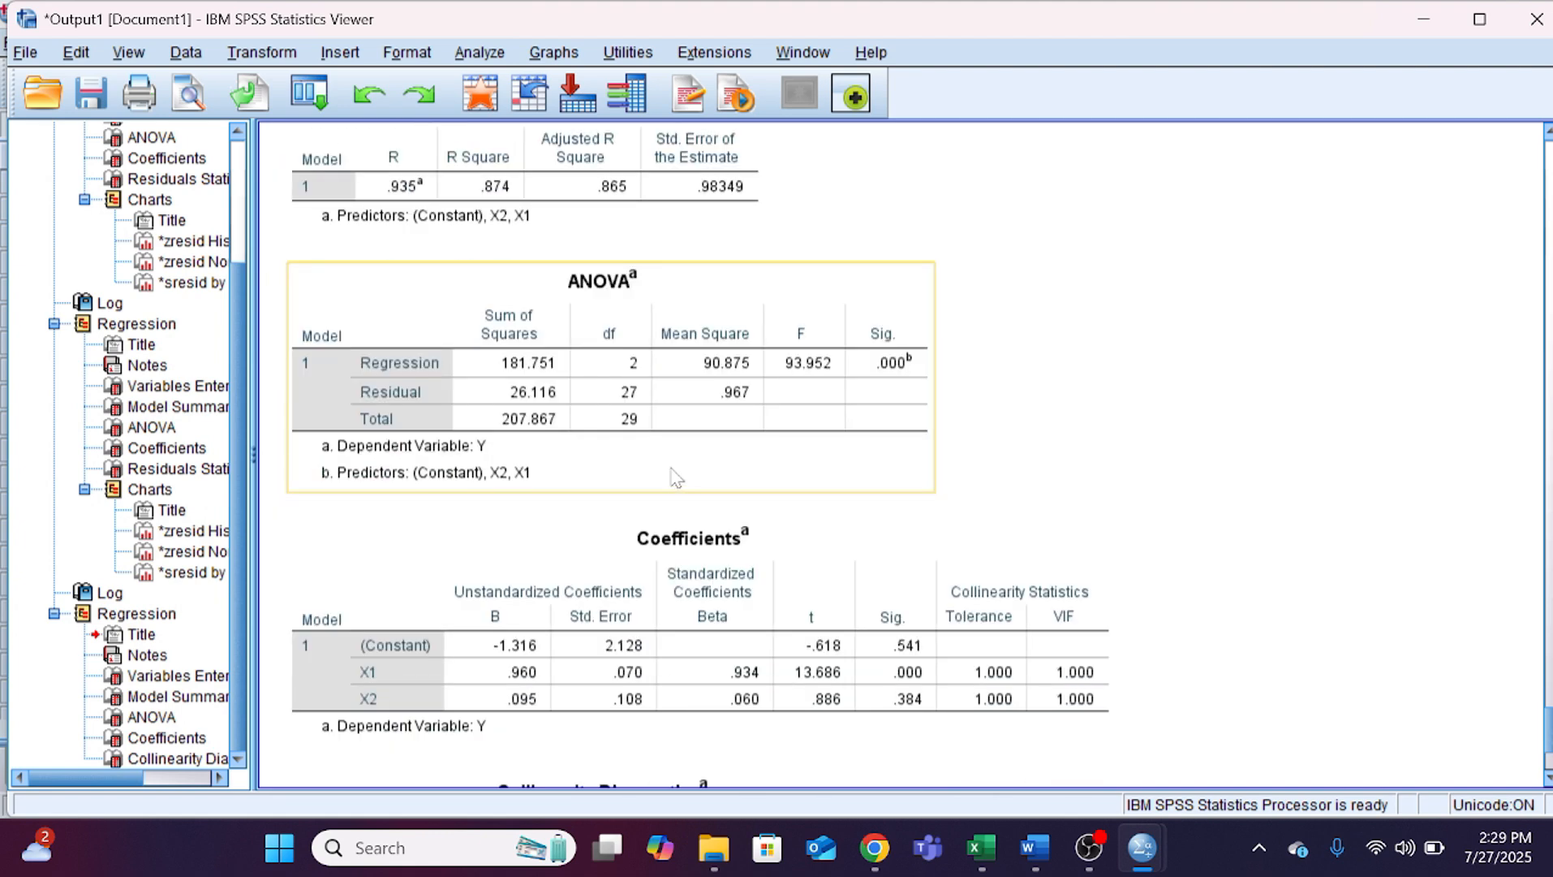
scroll(676, 470, "down", 1)
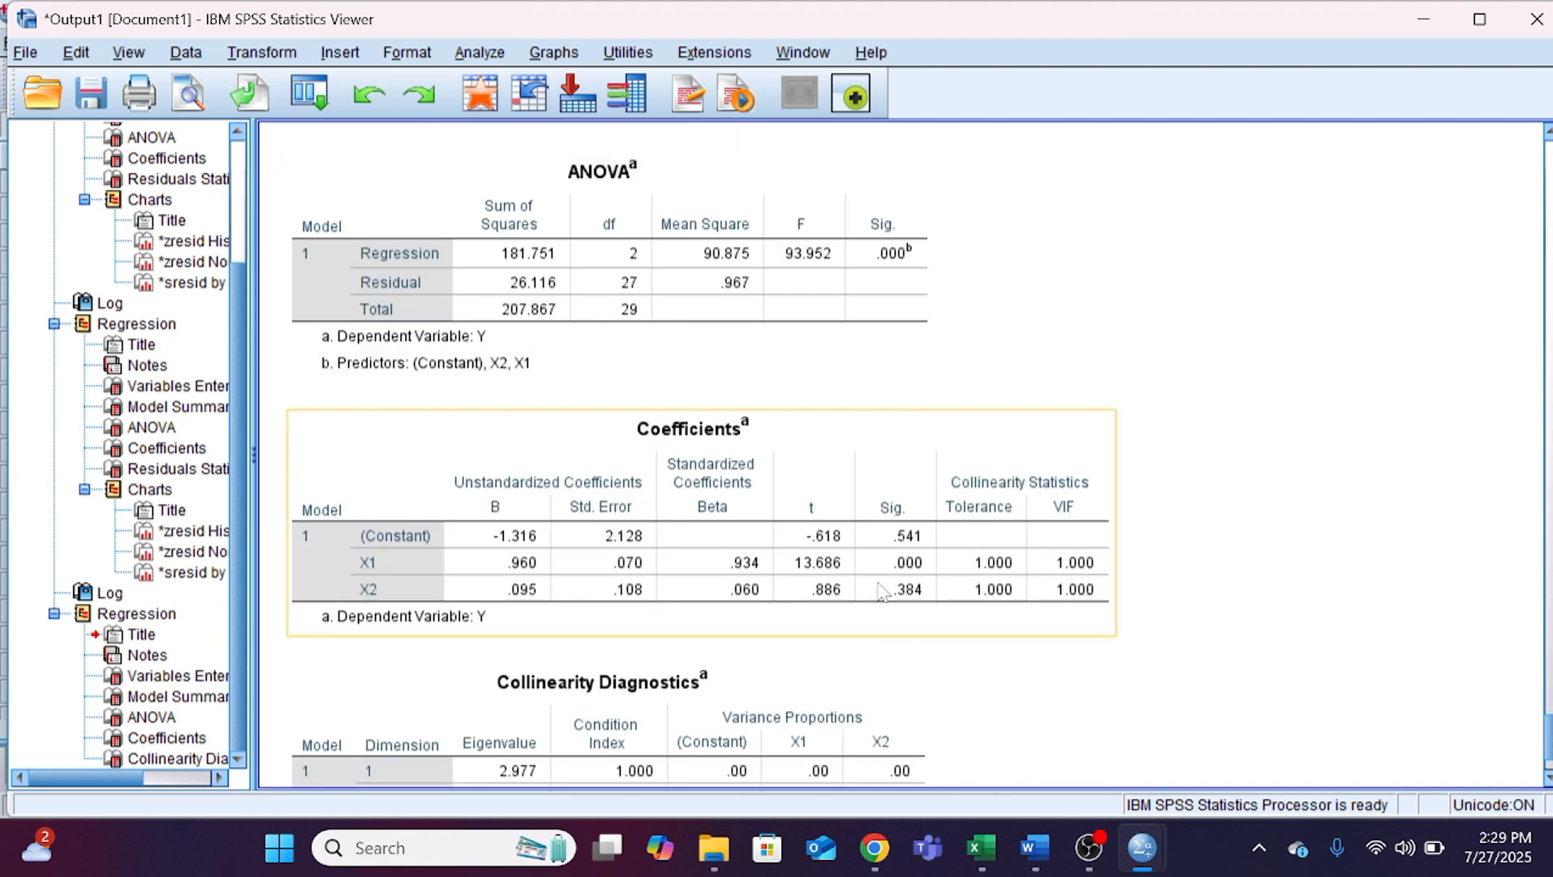
scroll(783, 543, "down", 1)
left_click(933, 406)
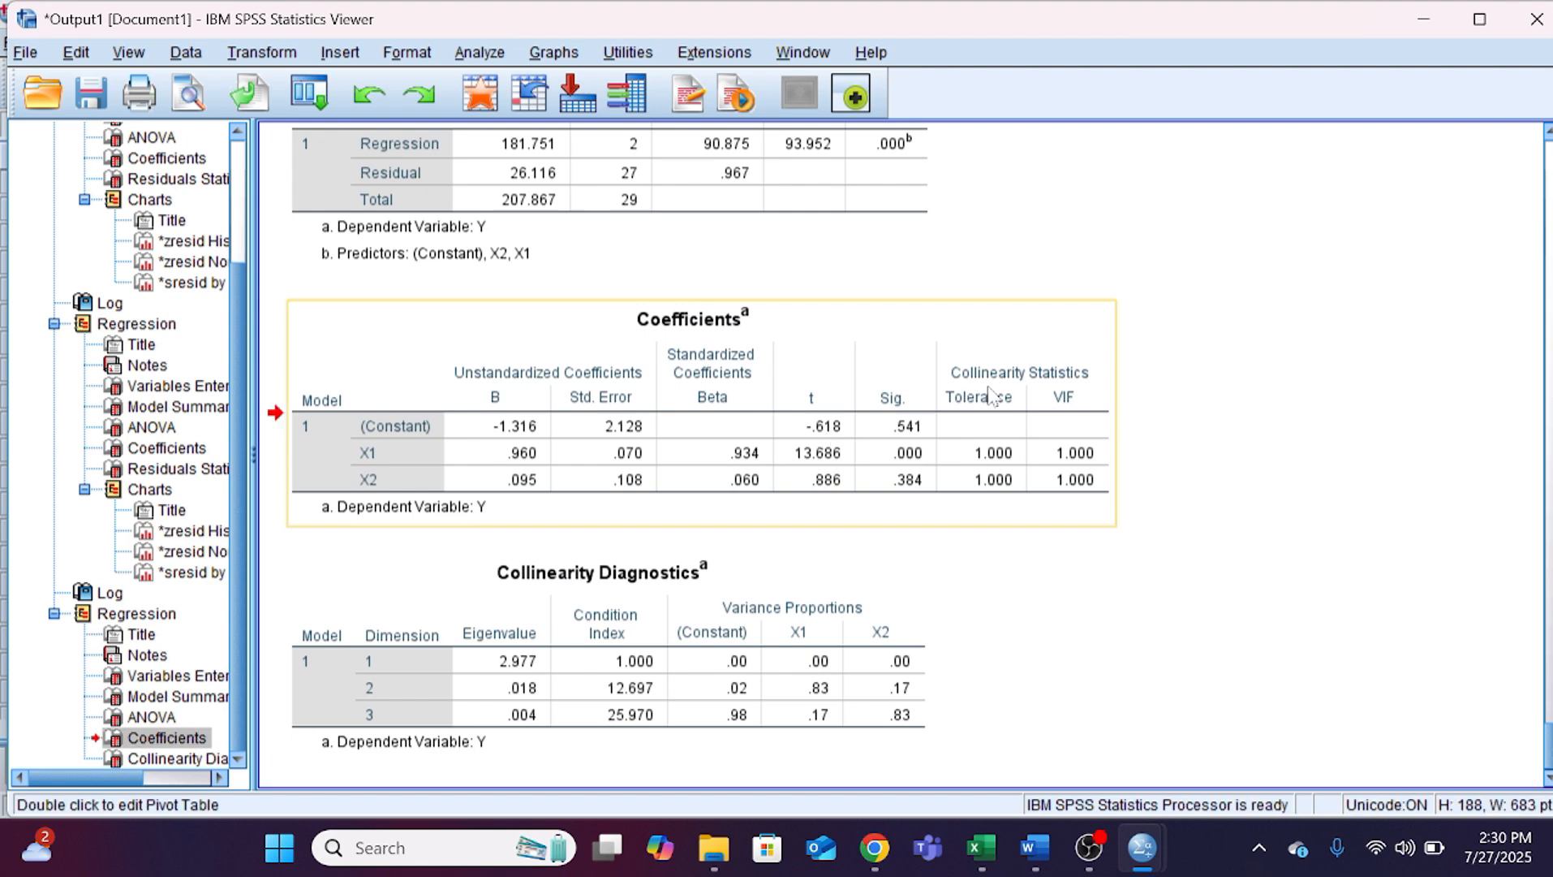
left_click(1029, 849)
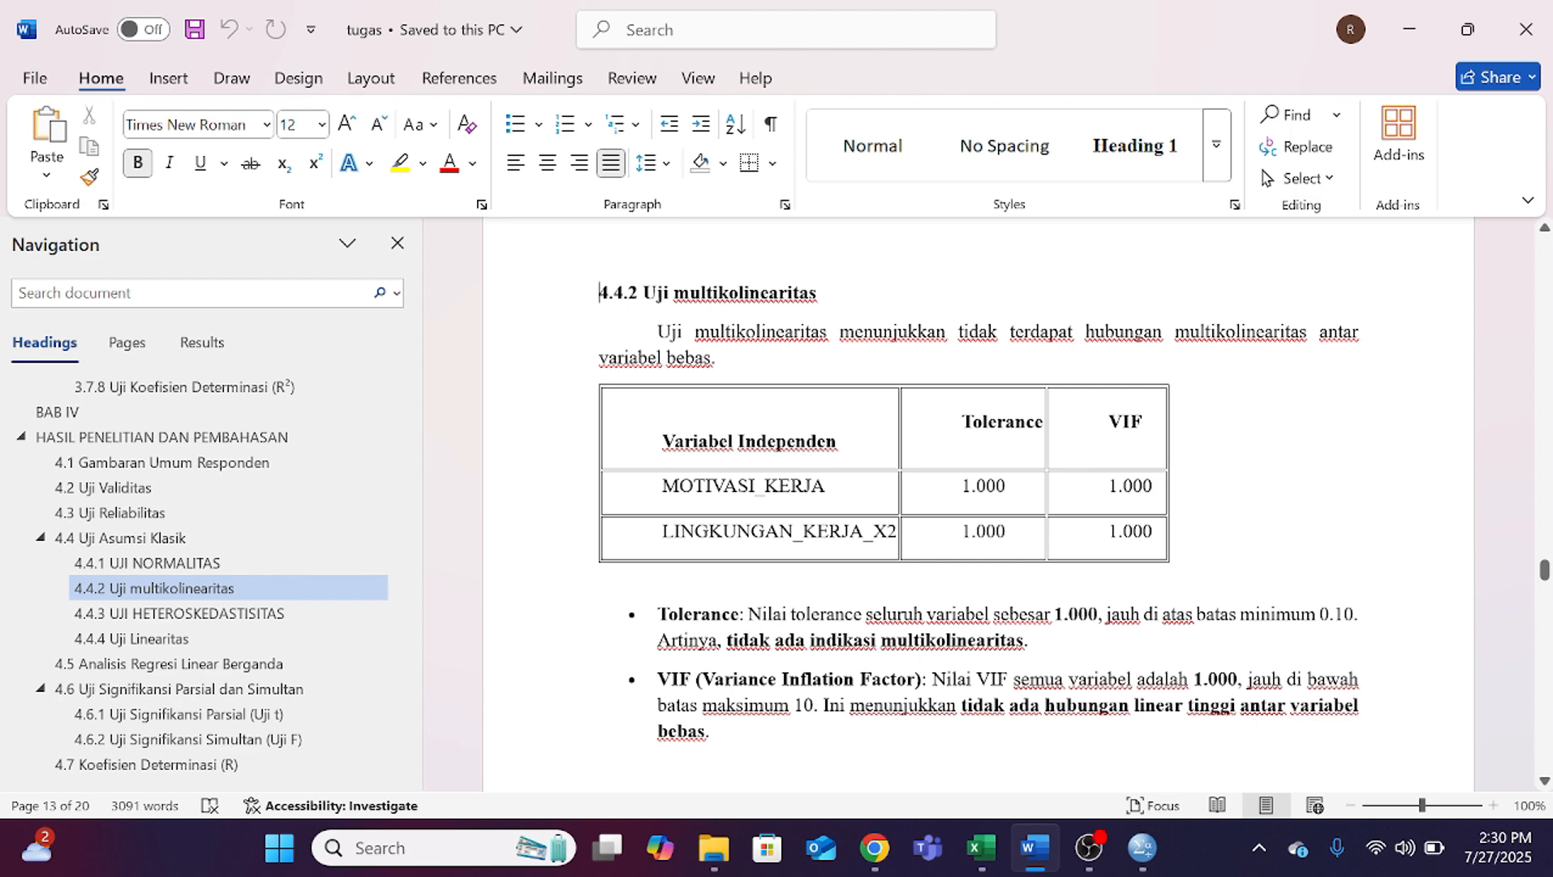
scroll(980, 508, "down", 2)
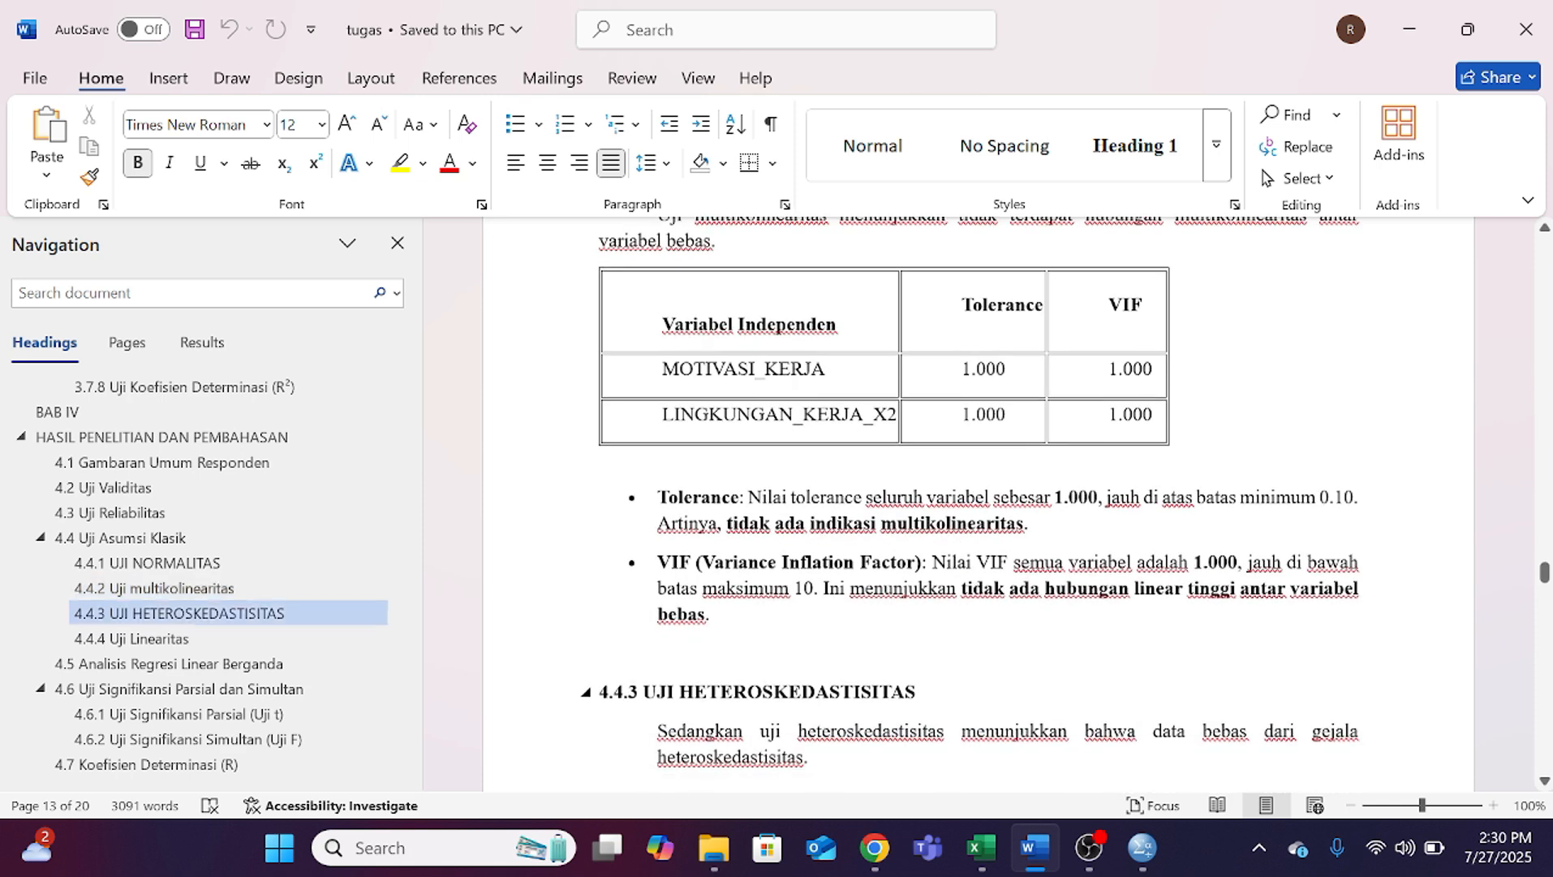
mouse_move(1077, 836)
left_click(1088, 847)
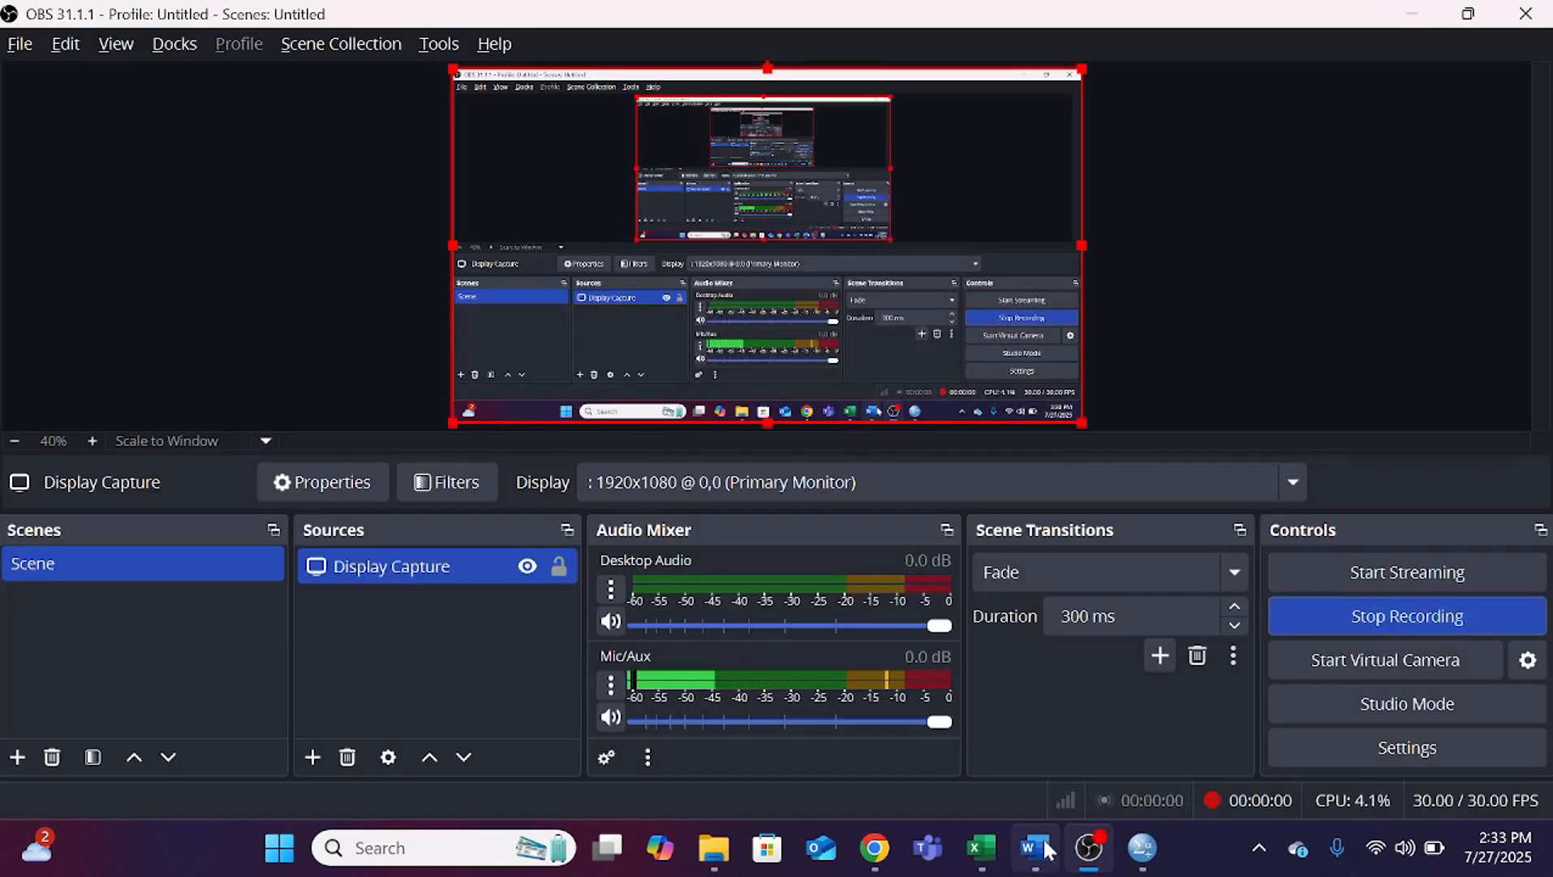
Step: Return to the Word document, go to section 4.4.3 UJI HETEROSKEDASTISITAS and review its Coefficients table for ABS_RES
left_click(1034, 847)
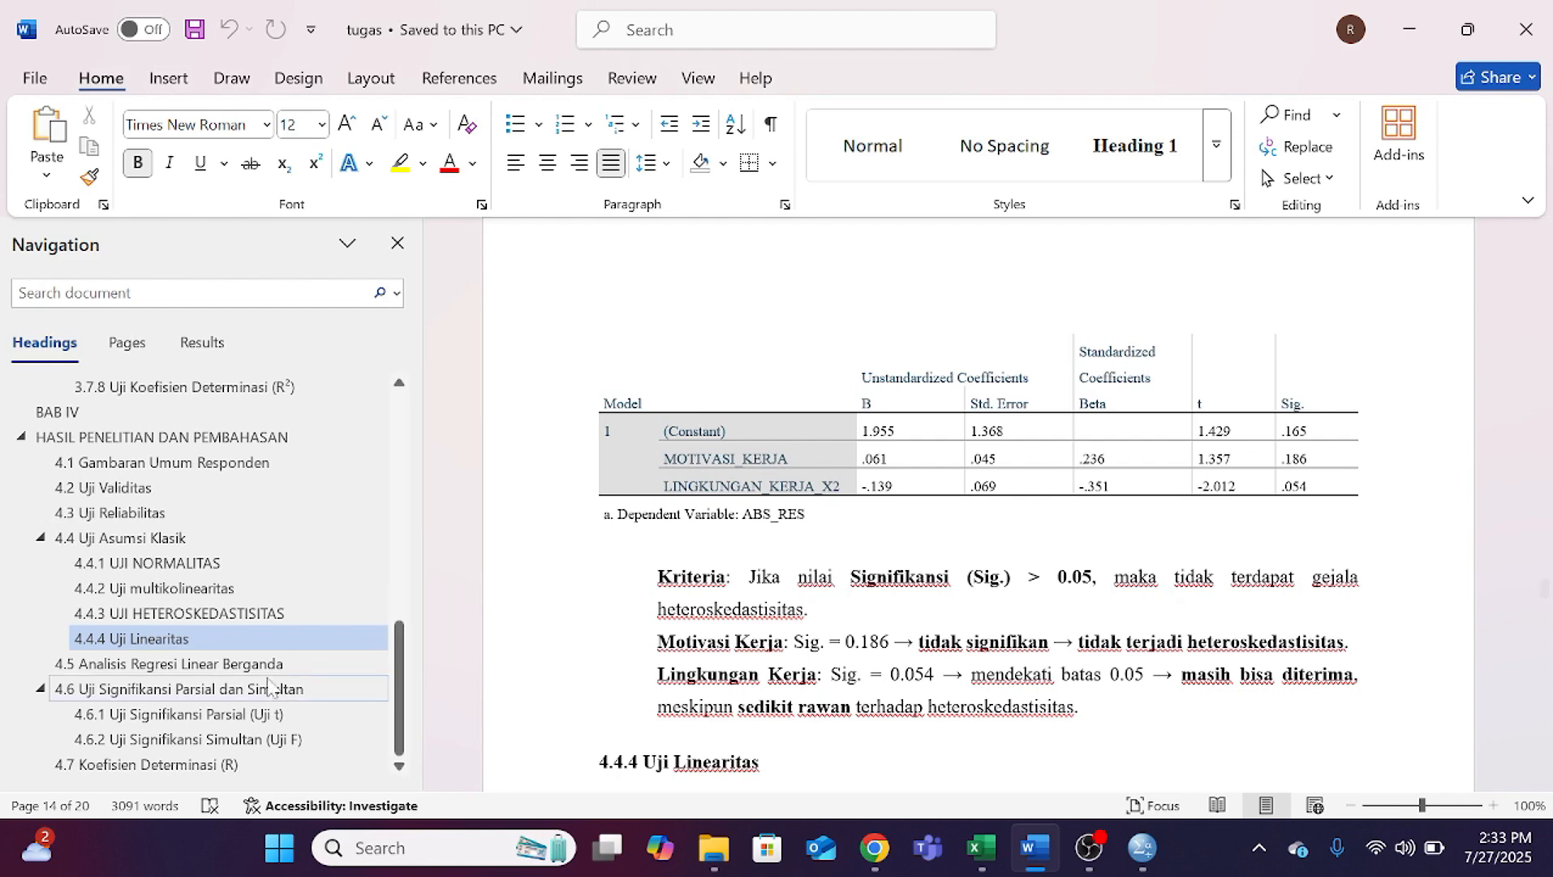
left_click(311, 614)
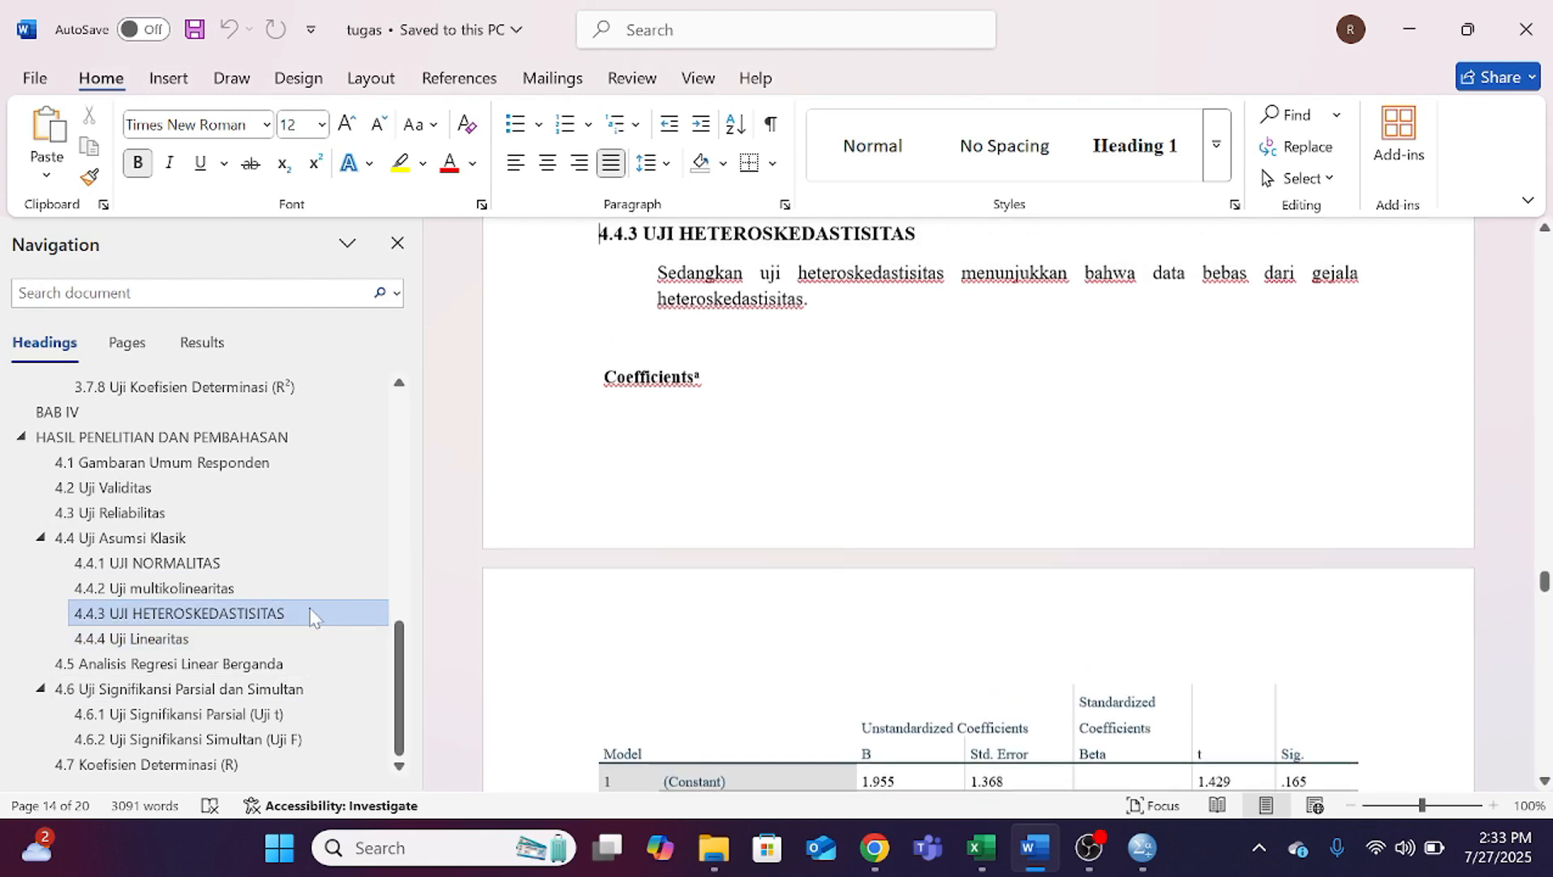
scroll(974, 503, "down", 3)
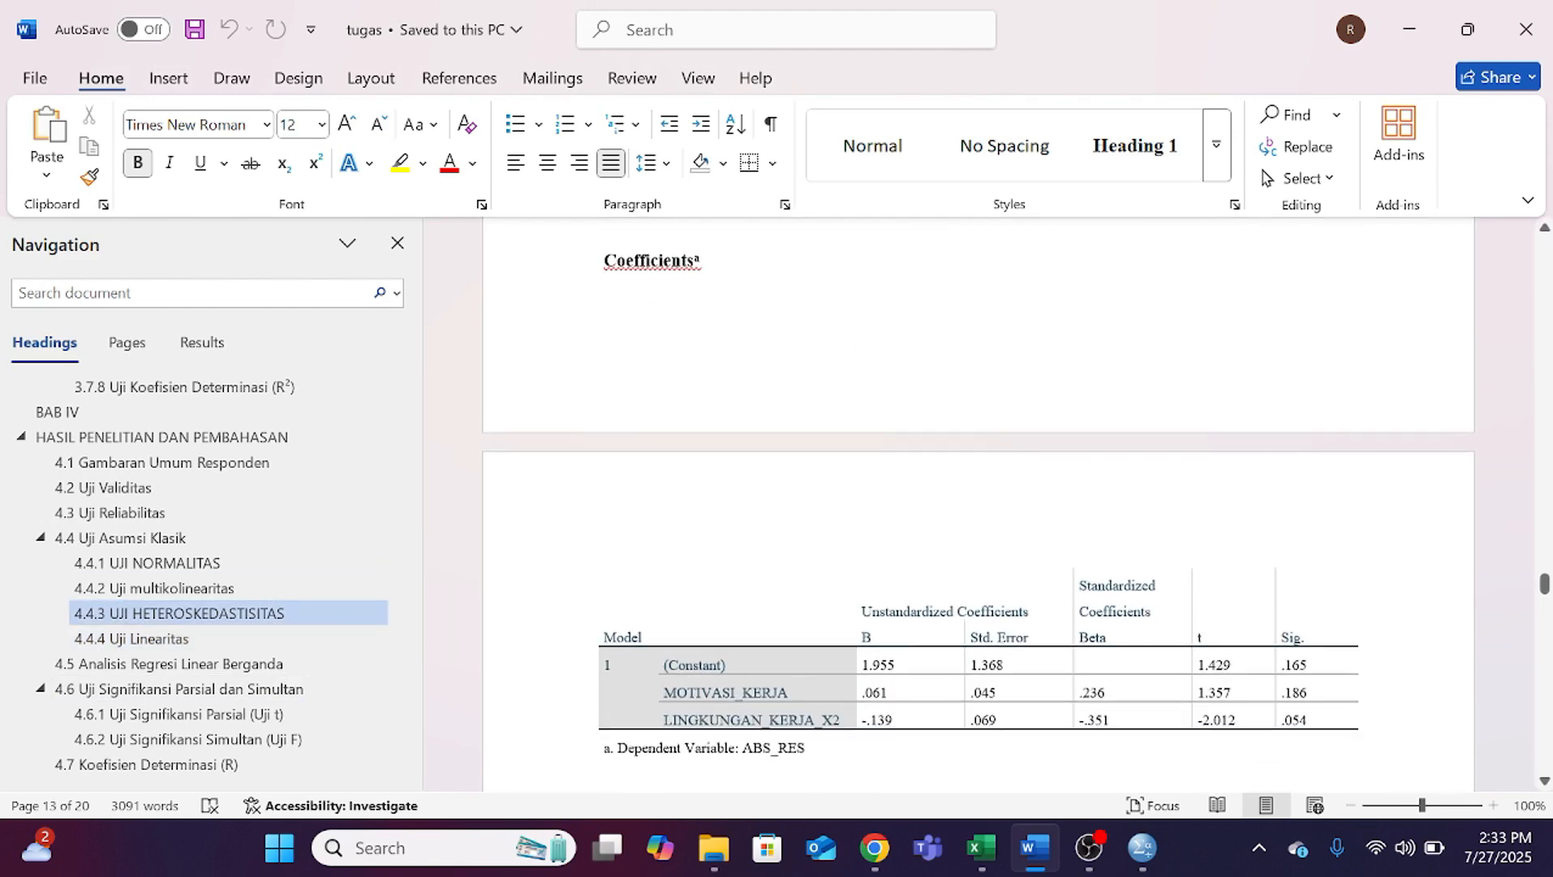
scroll(974, 503, "up", 5)
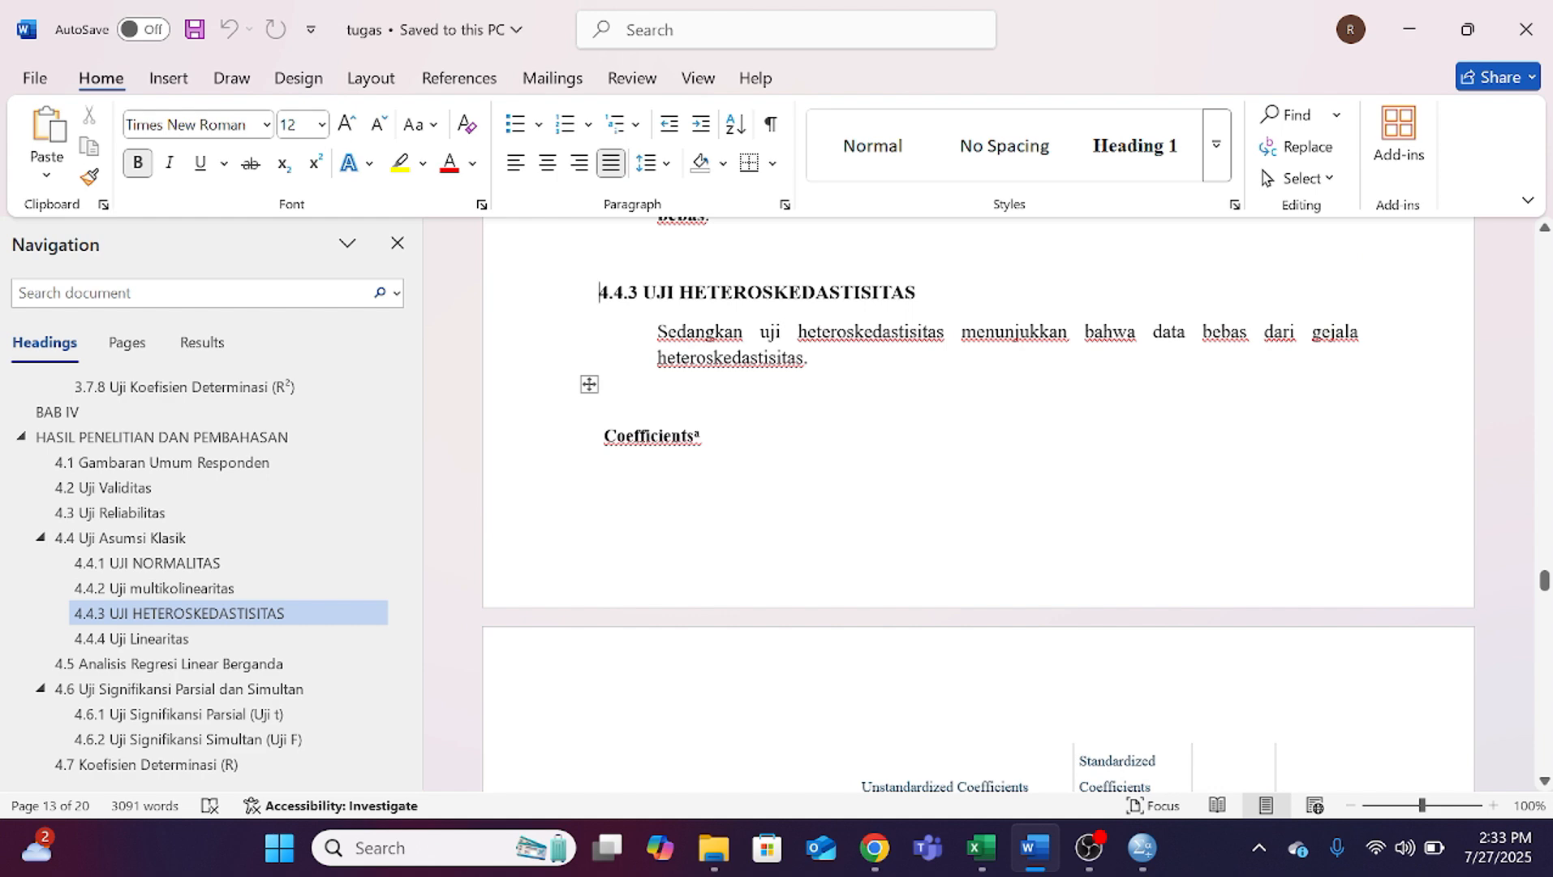
scroll(974, 503, "down", 3)
scroll(974, 503, "up", 2)
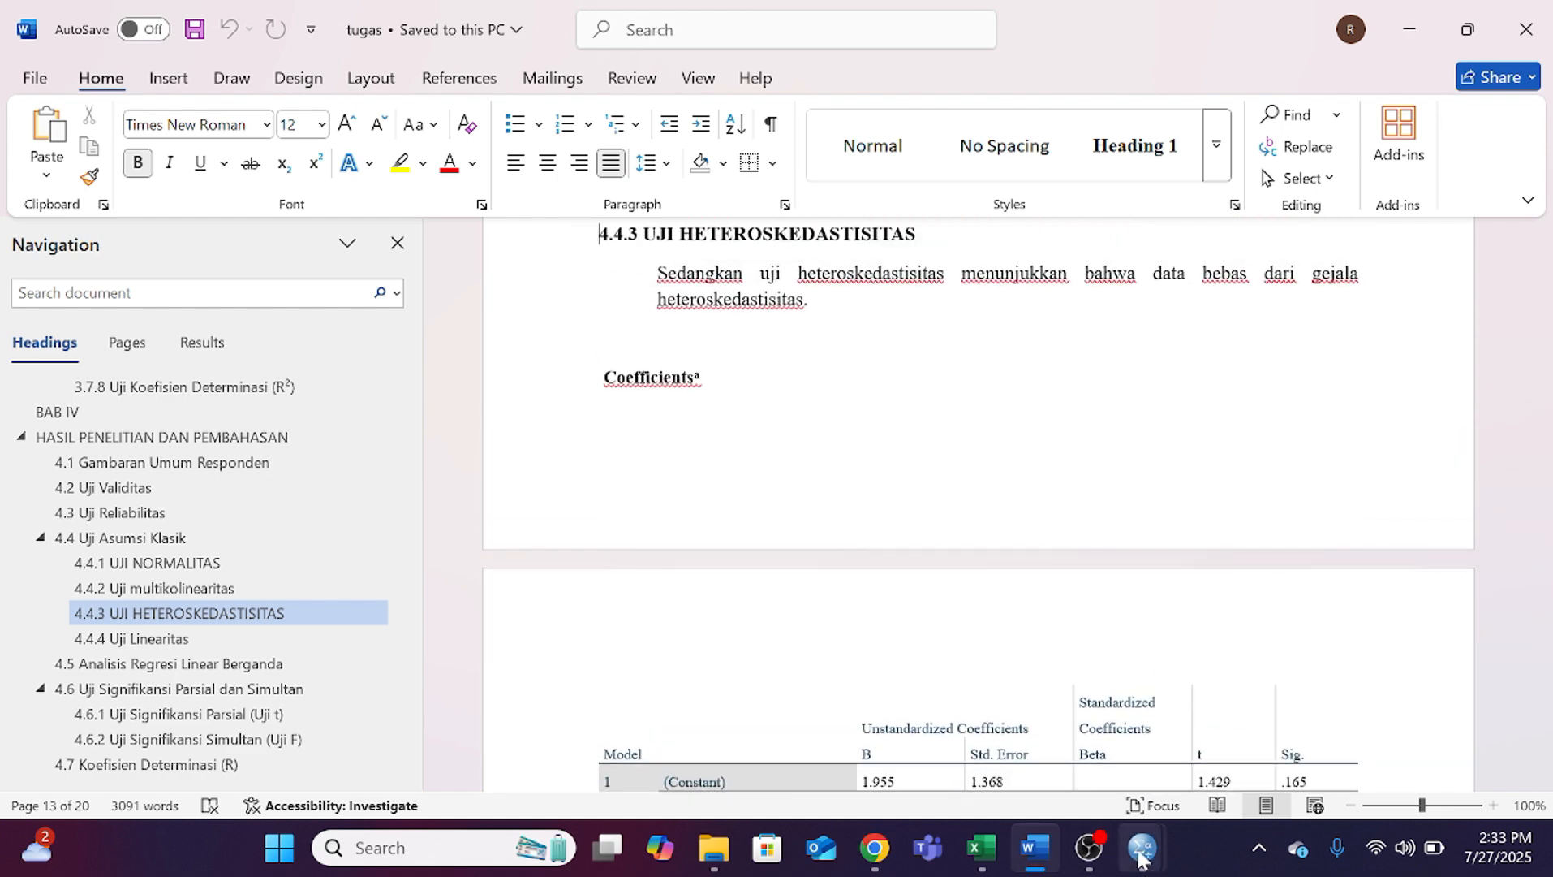
Step: Switch to the SPSS data set and open Linear Regression with all its previous settings reset
mouse_move(1141, 859)
left_click(1006, 710)
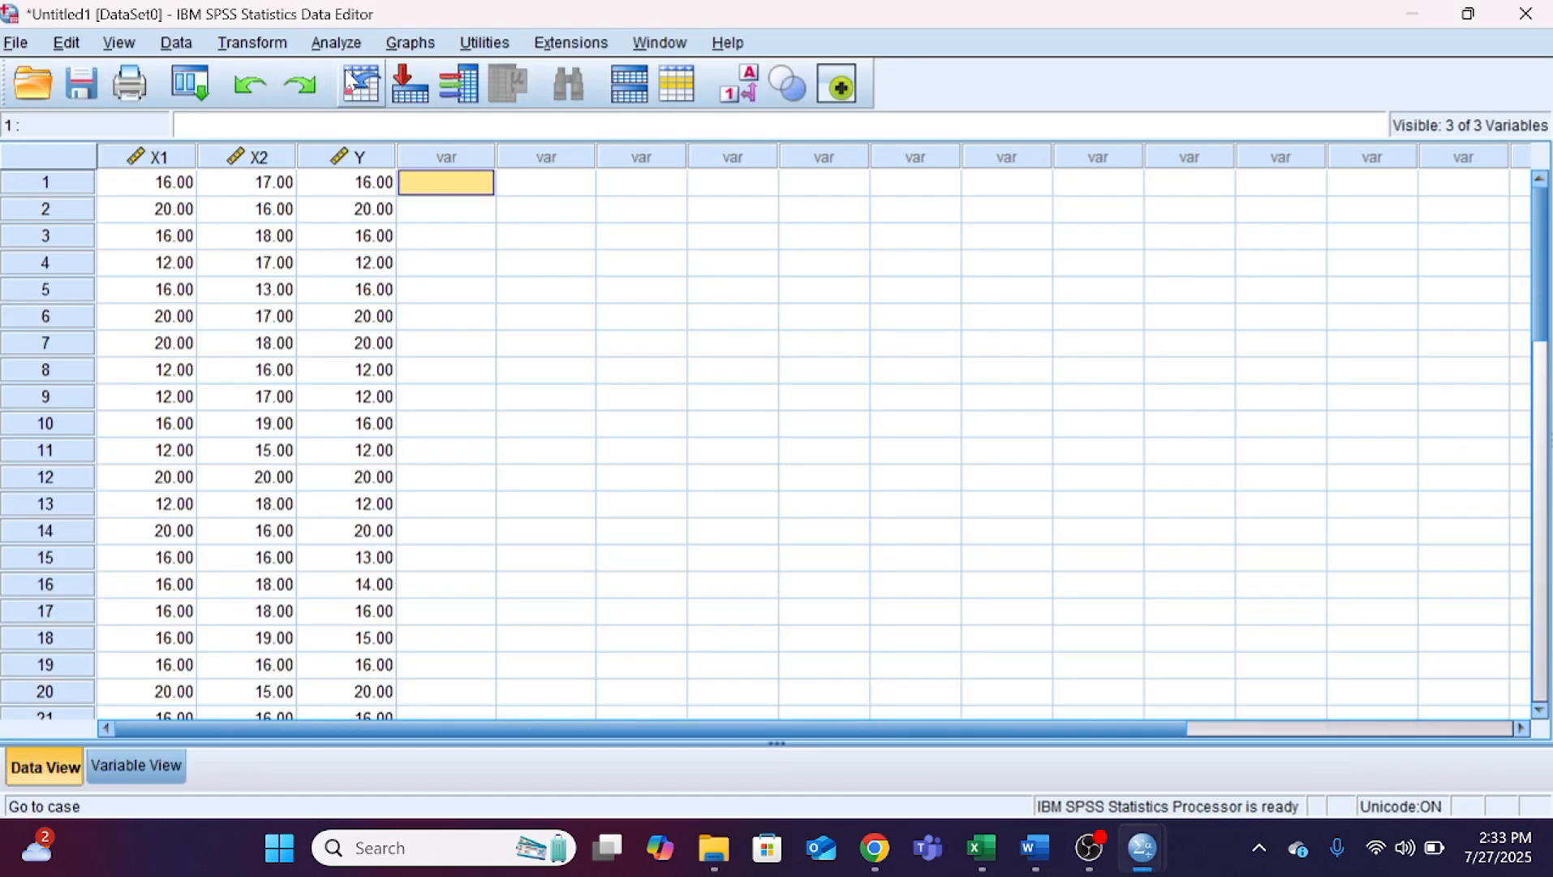
left_click(336, 42)
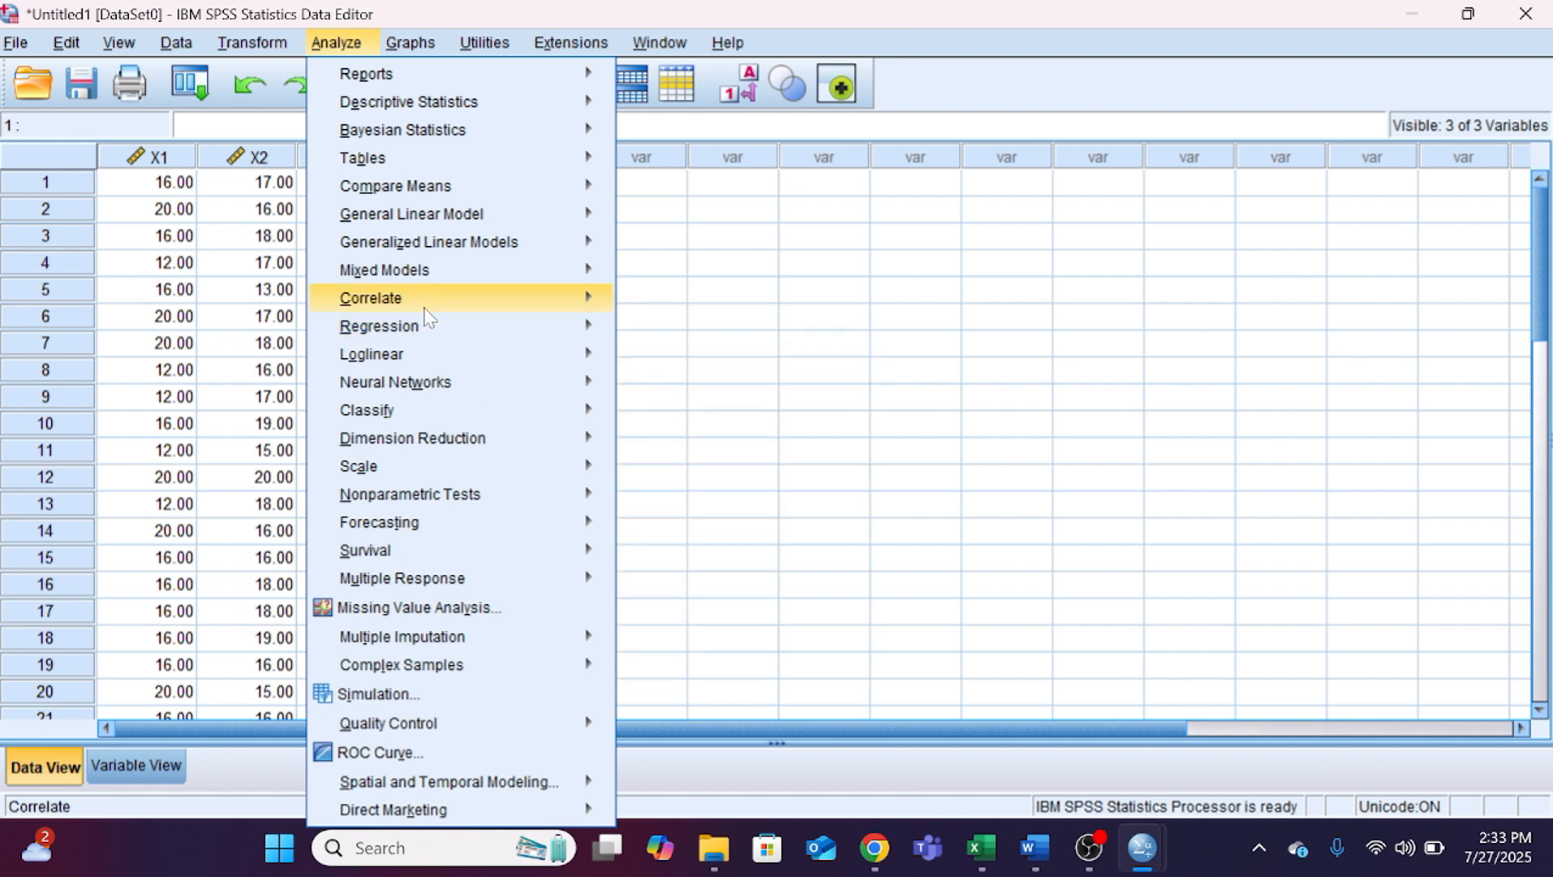
mouse_move(425, 310)
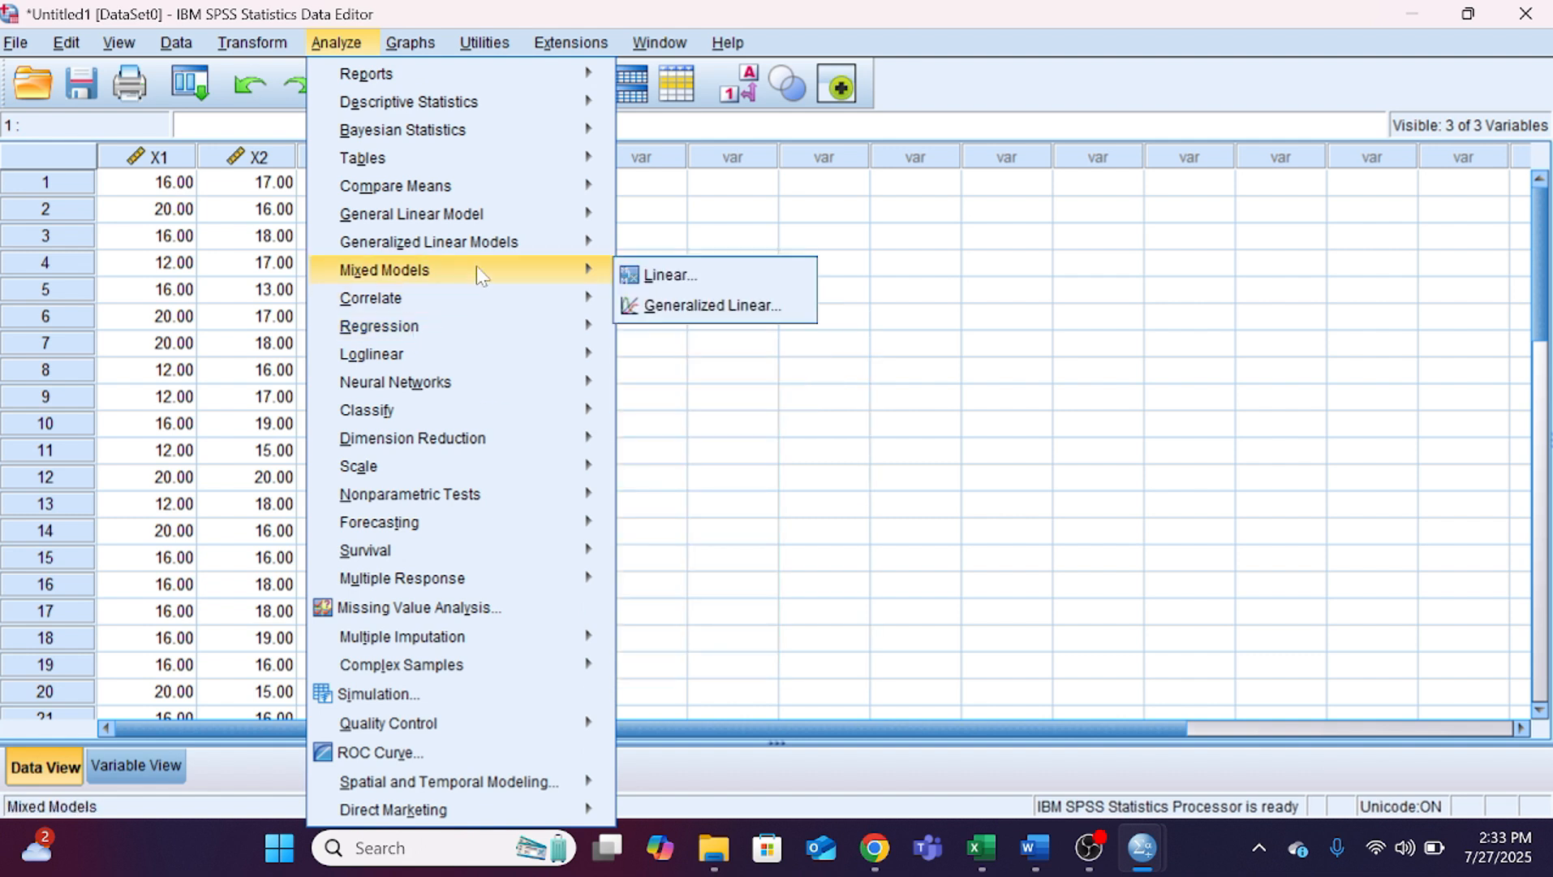
mouse_move(468, 329)
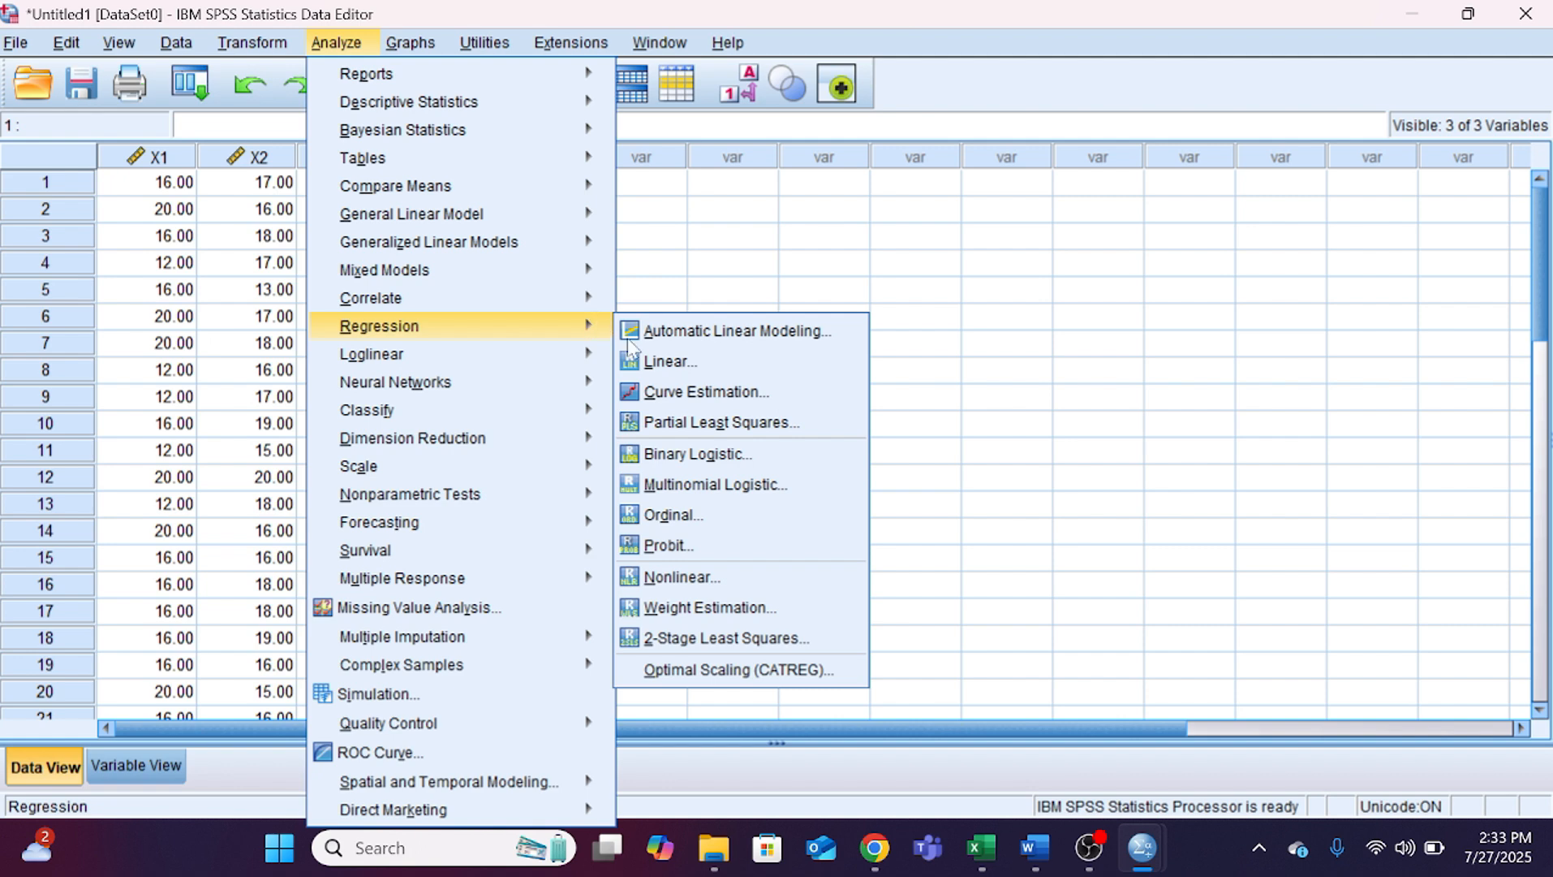
left_click(657, 361)
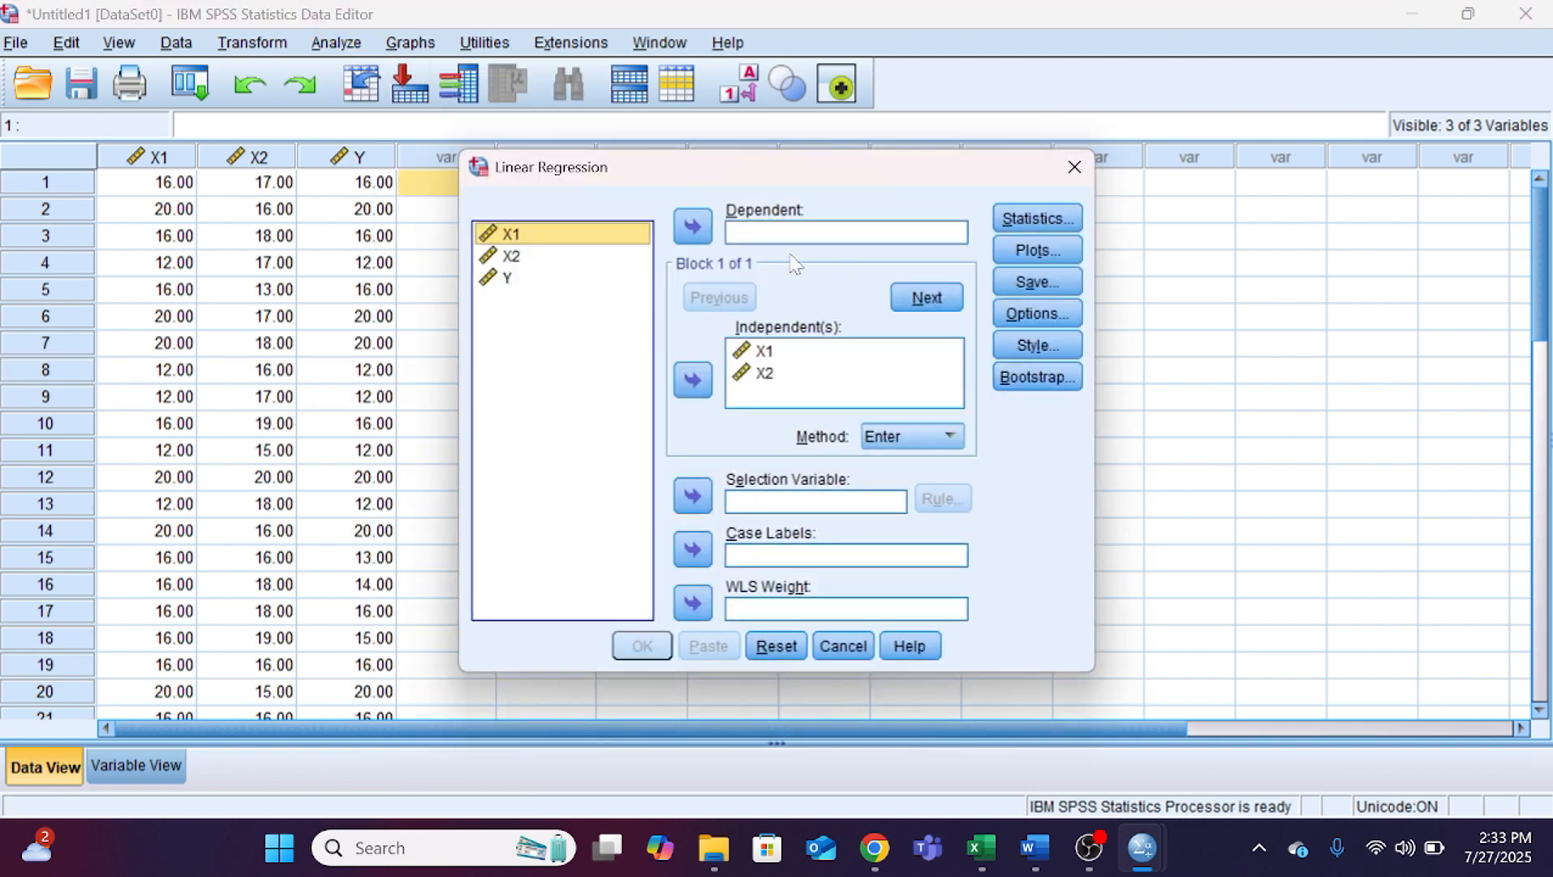
left_click(781, 646)
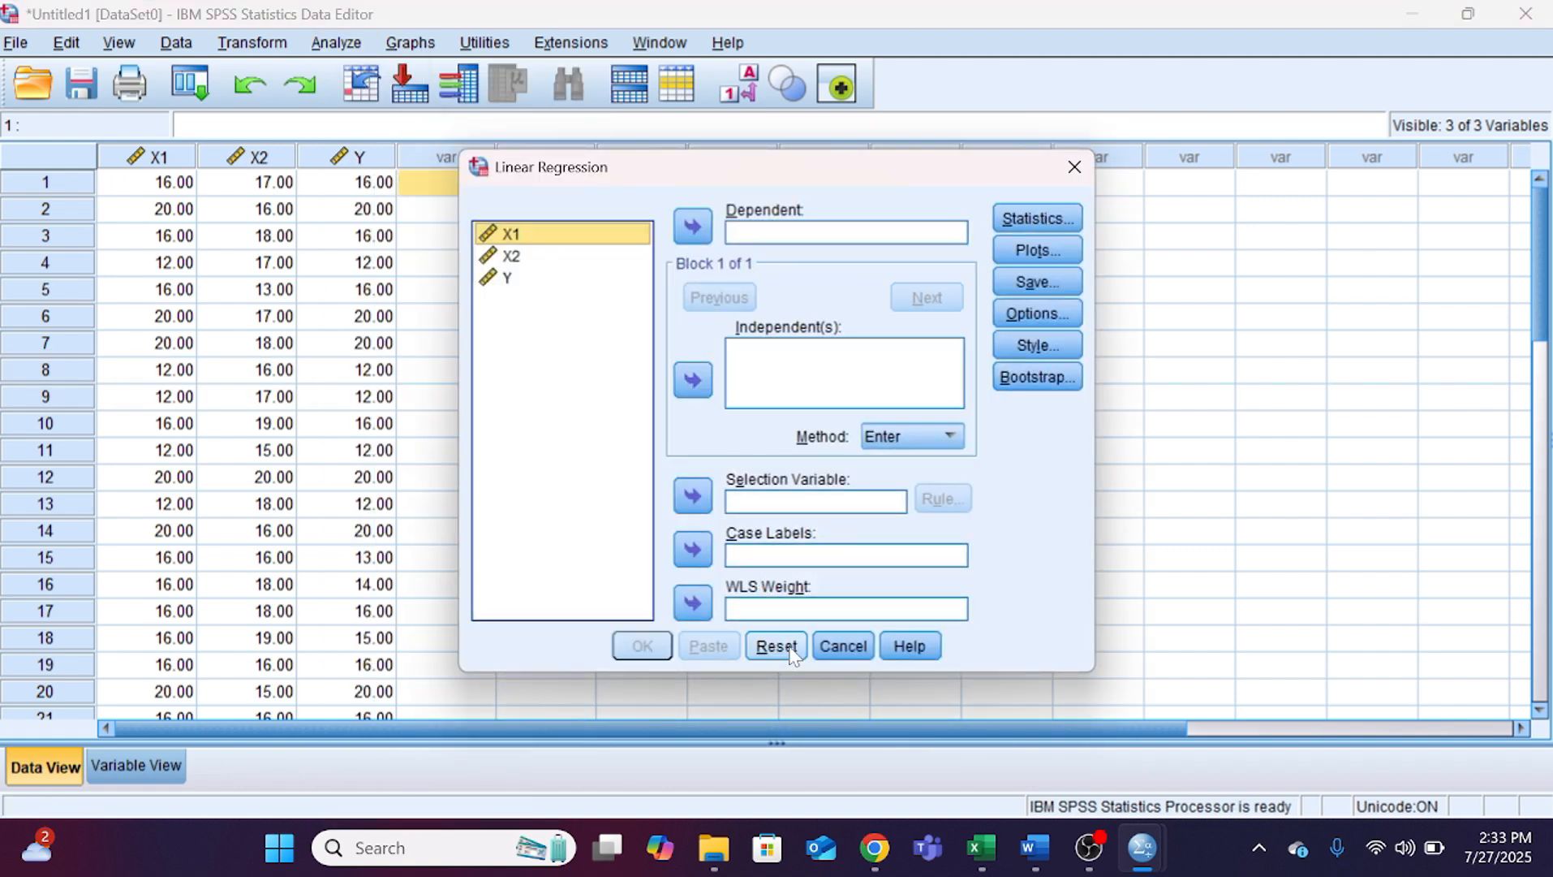
Step: Assign Y as the dependent variable and X1 and X2 as the independent variables of the regression
left_click(524, 280)
left_click(692, 226)
left_click(542, 255)
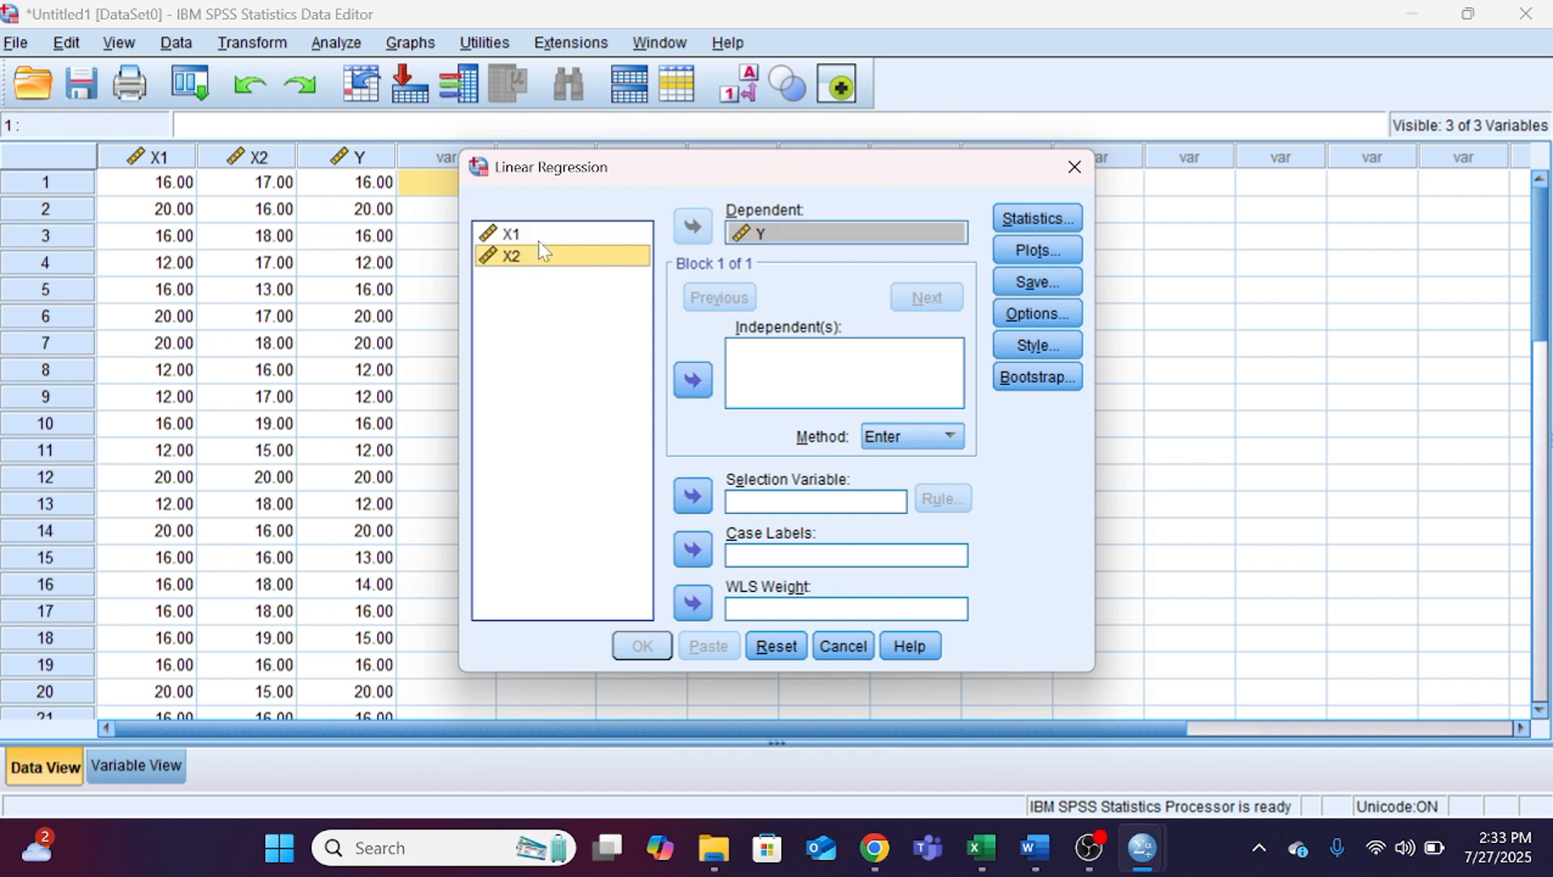
left_click(540, 241)
left_click(554, 254, "shift")
left_click(708, 379)
Step: Set the regression to save Unstandardized residuals, keeping the default statistics and no plots, and run it
left_click(1038, 219)
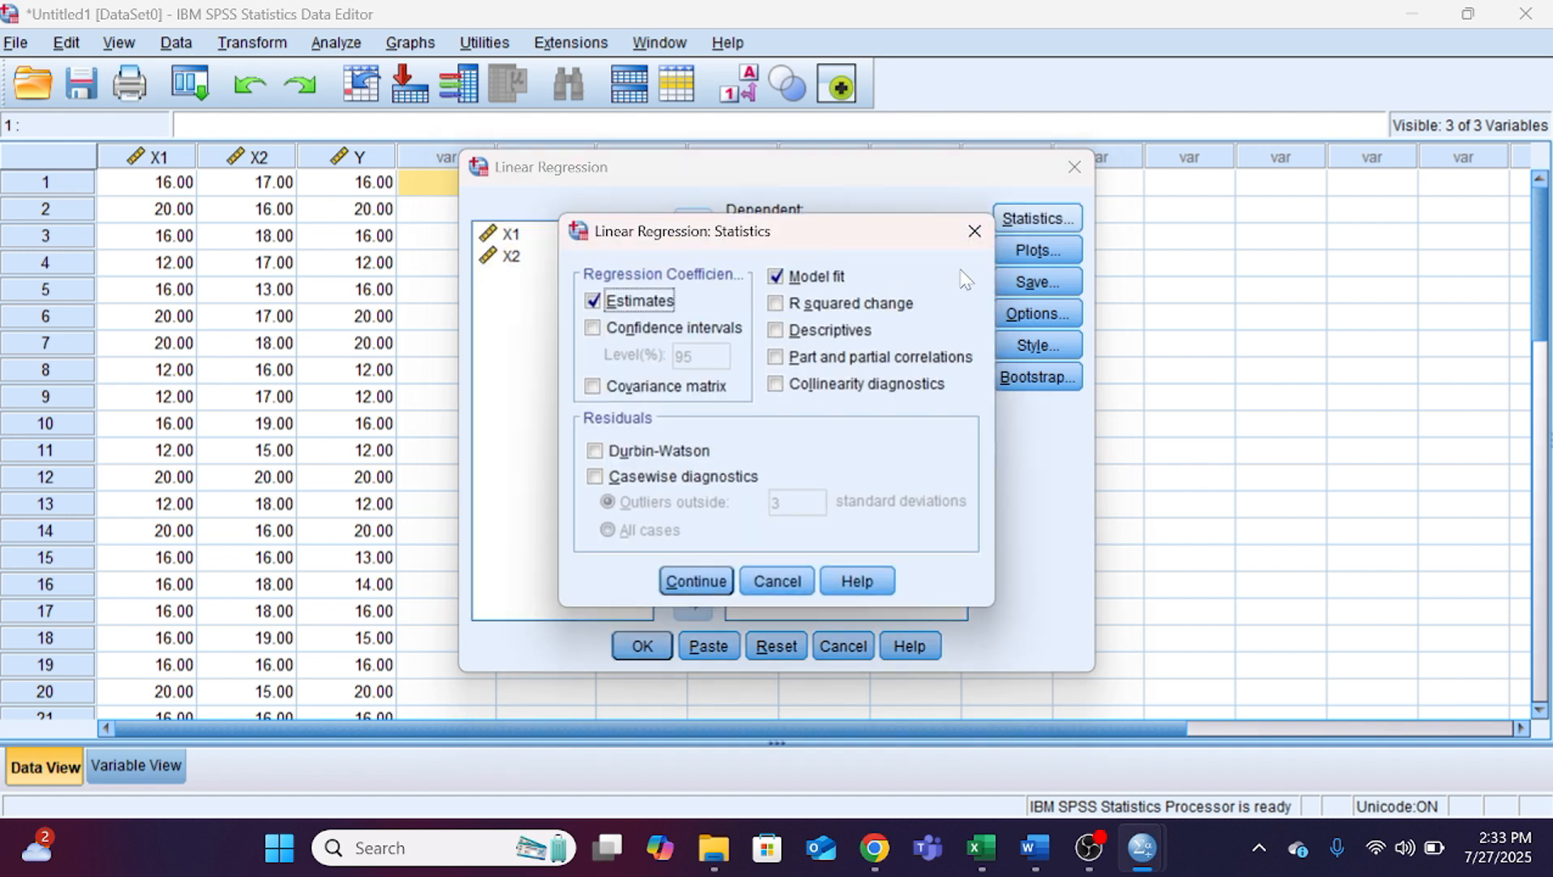
left_click(975, 231)
left_click(1038, 250)
left_click(999, 237)
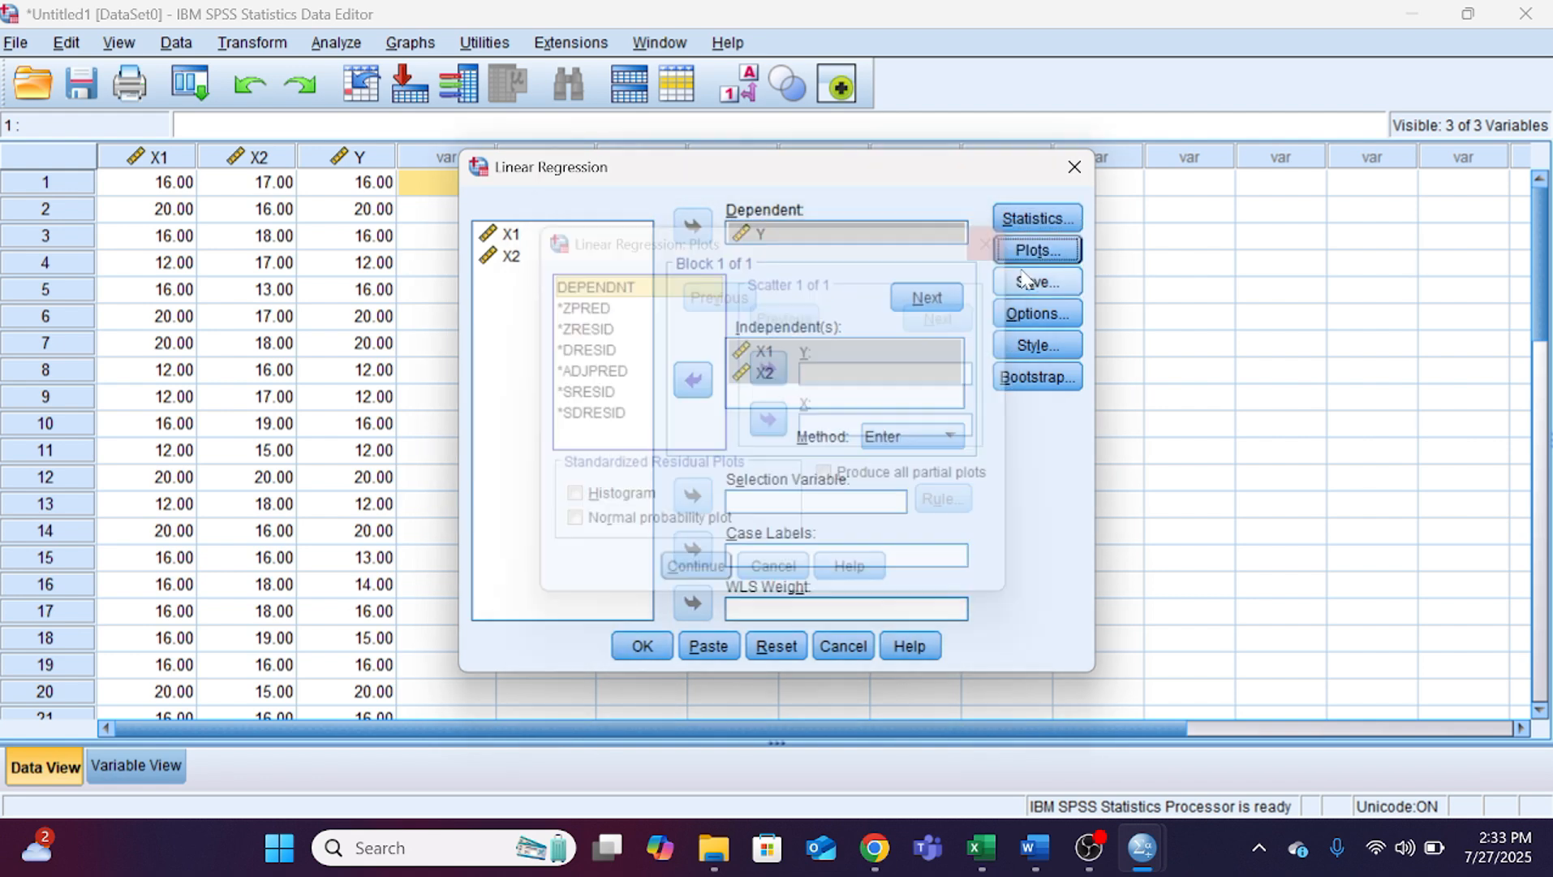
left_click(1049, 282)
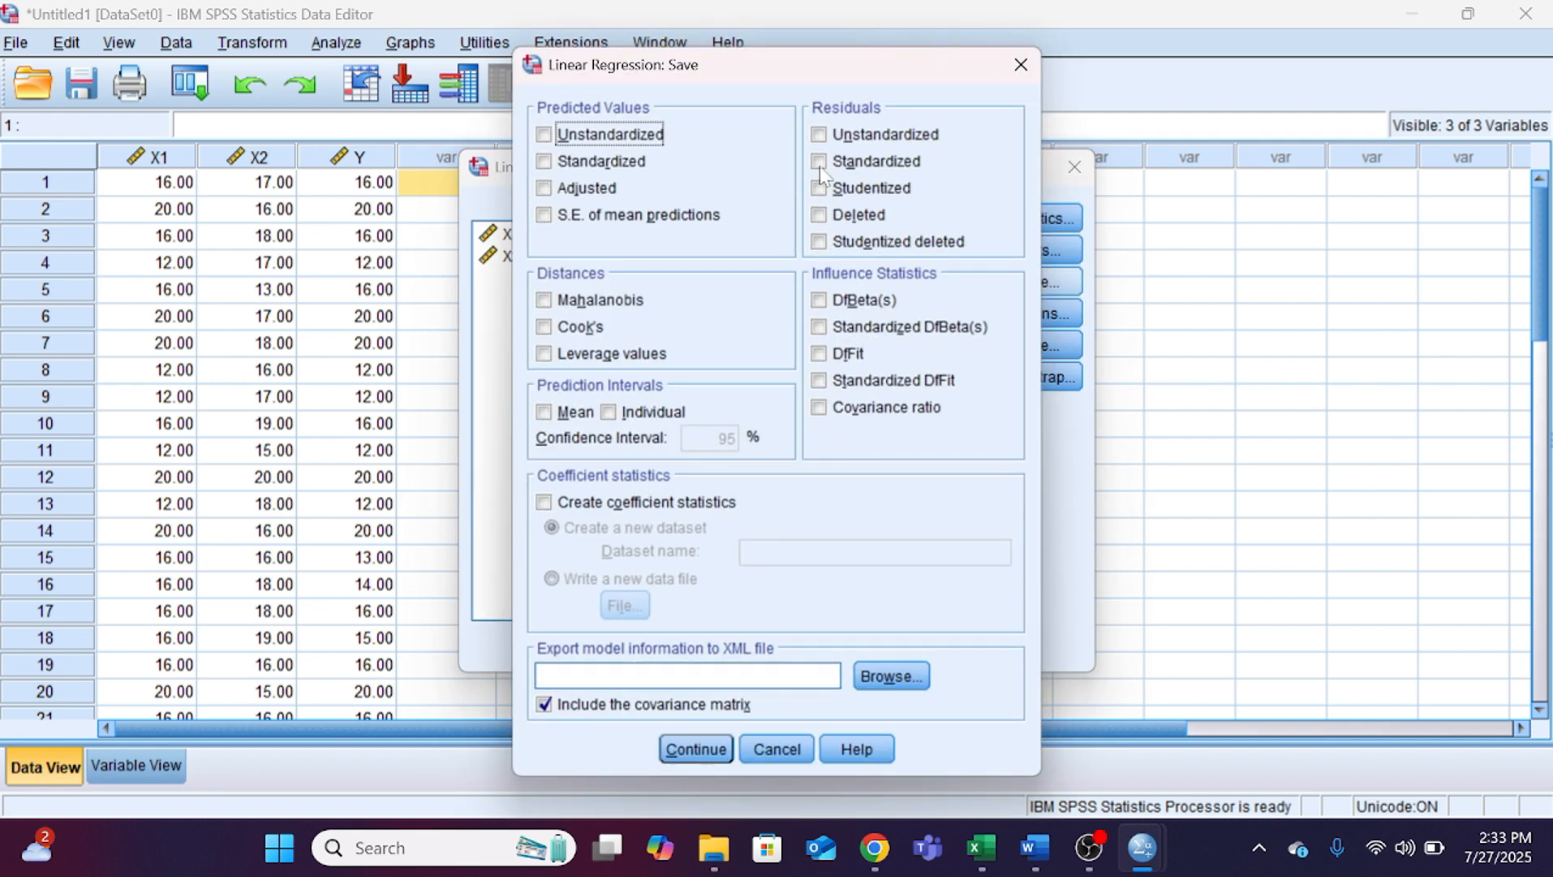
left_click(819, 135)
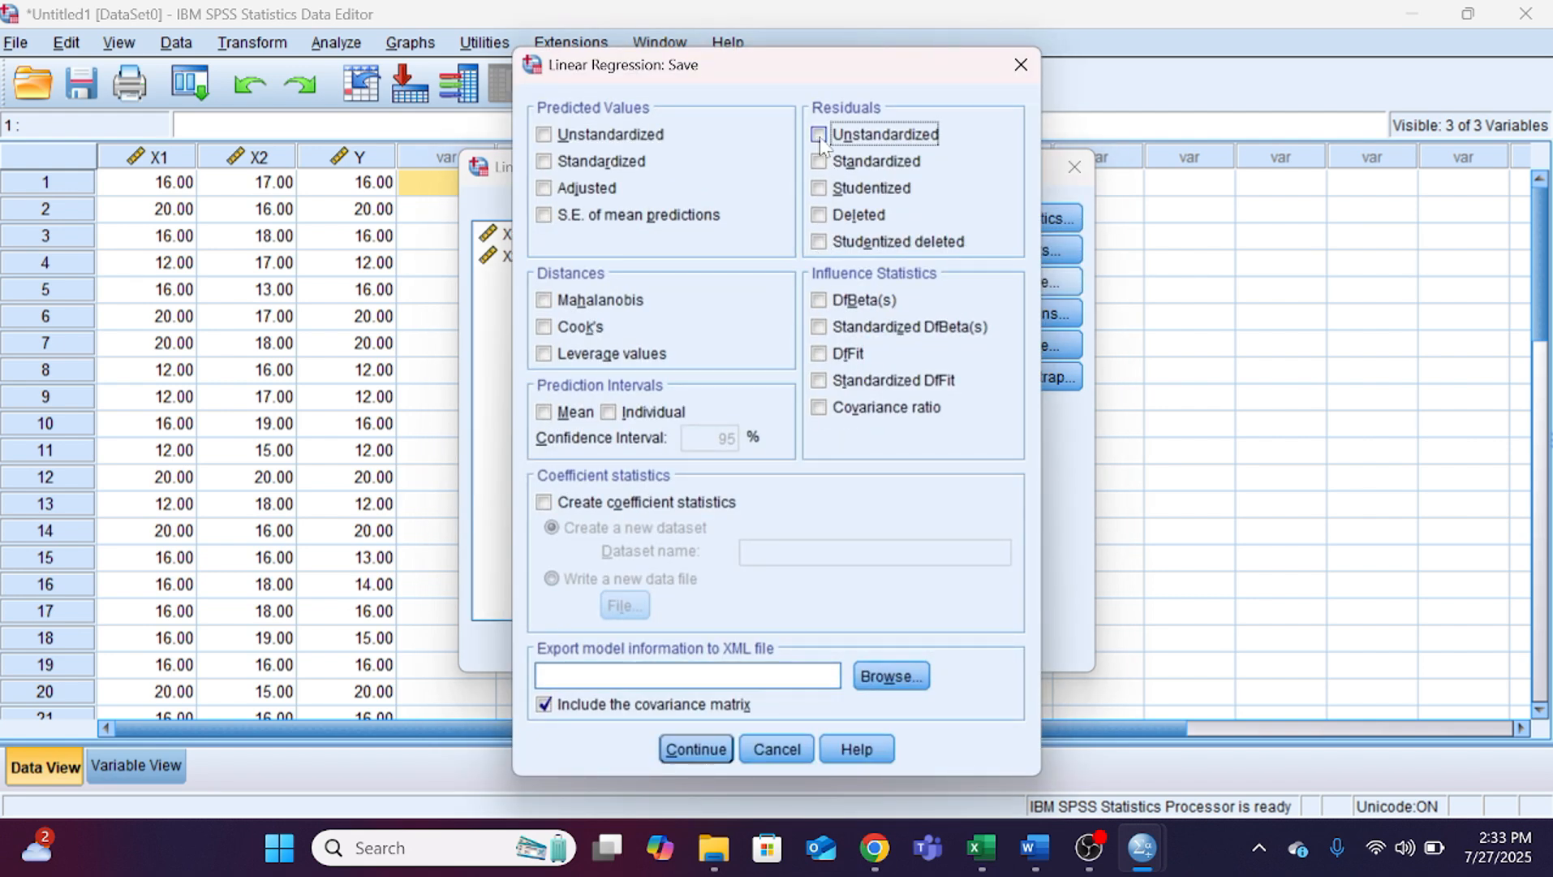
left_click(707, 753)
left_click(649, 651)
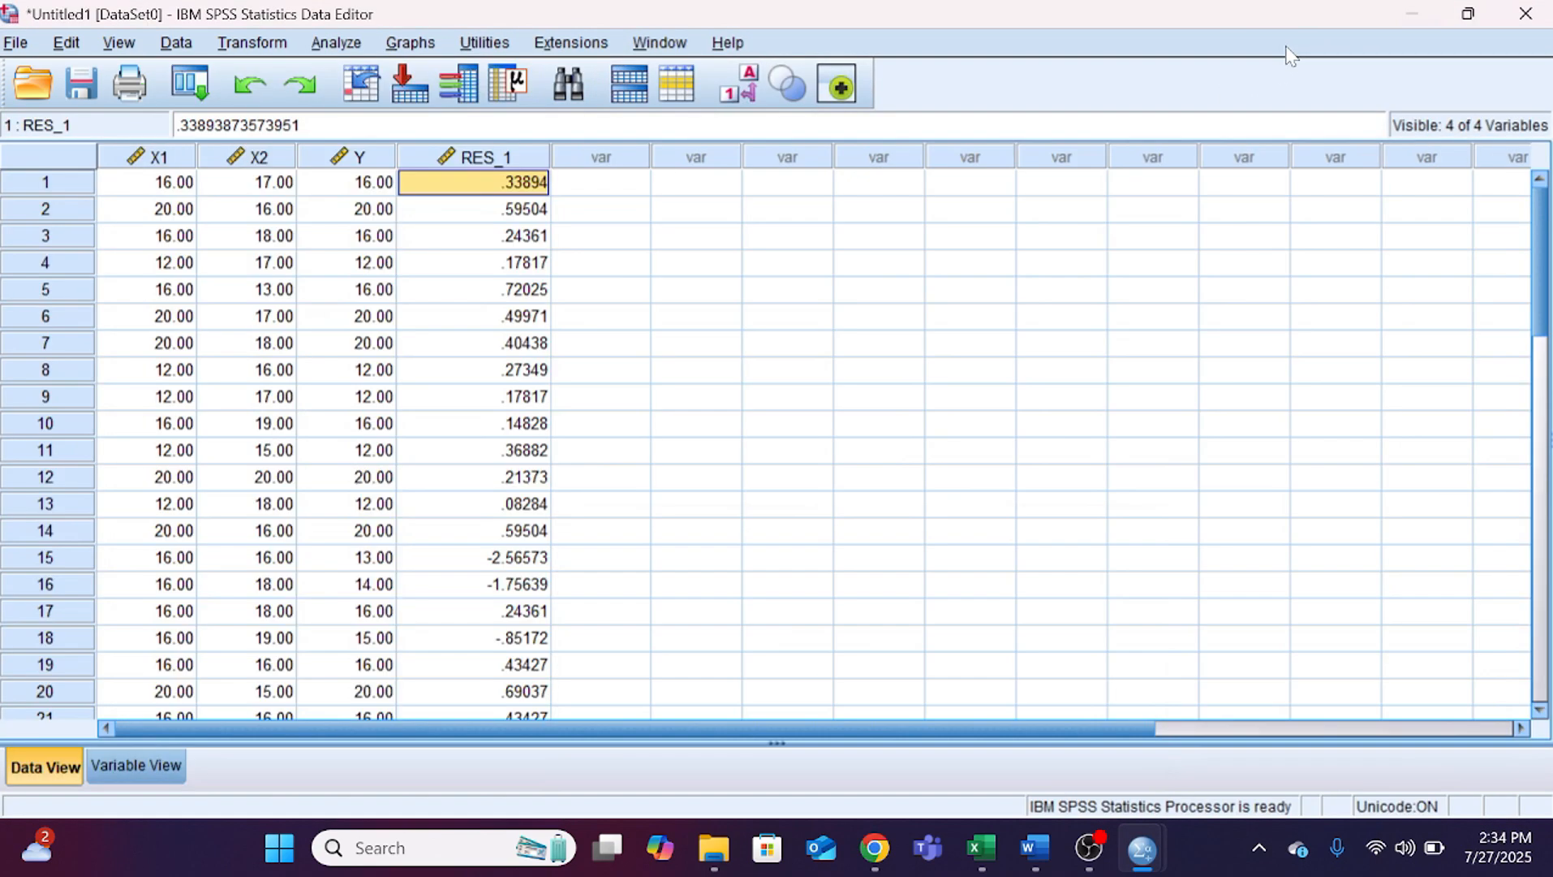
Step: Return to the data set and start a cleared Compute Variable definition with the target variable ABS_RES
left_click(1424, 18)
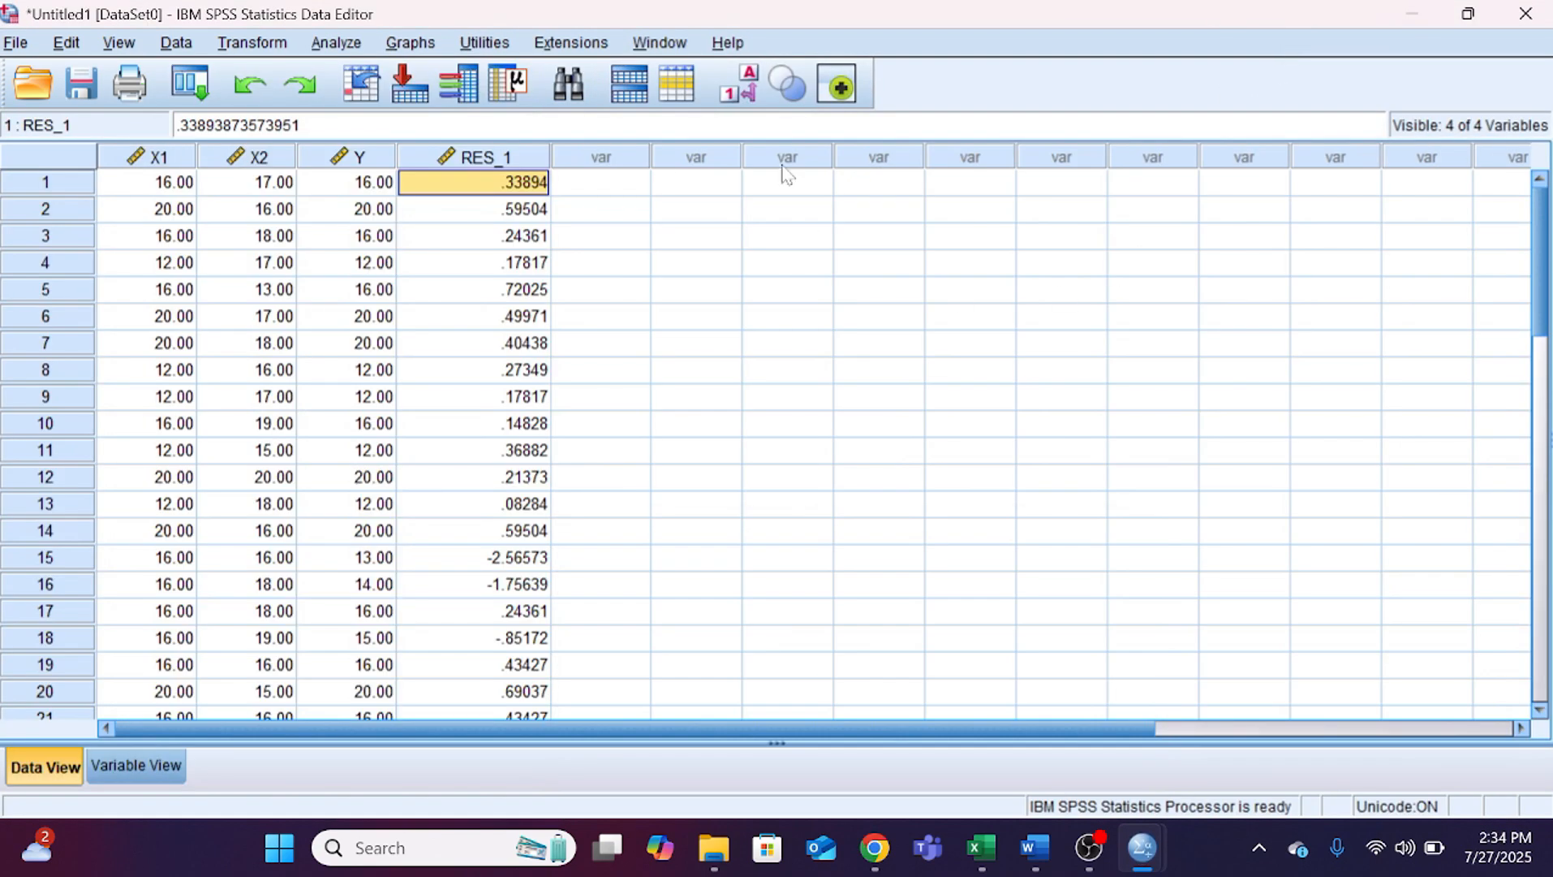
left_click(253, 44)
left_click(274, 76)
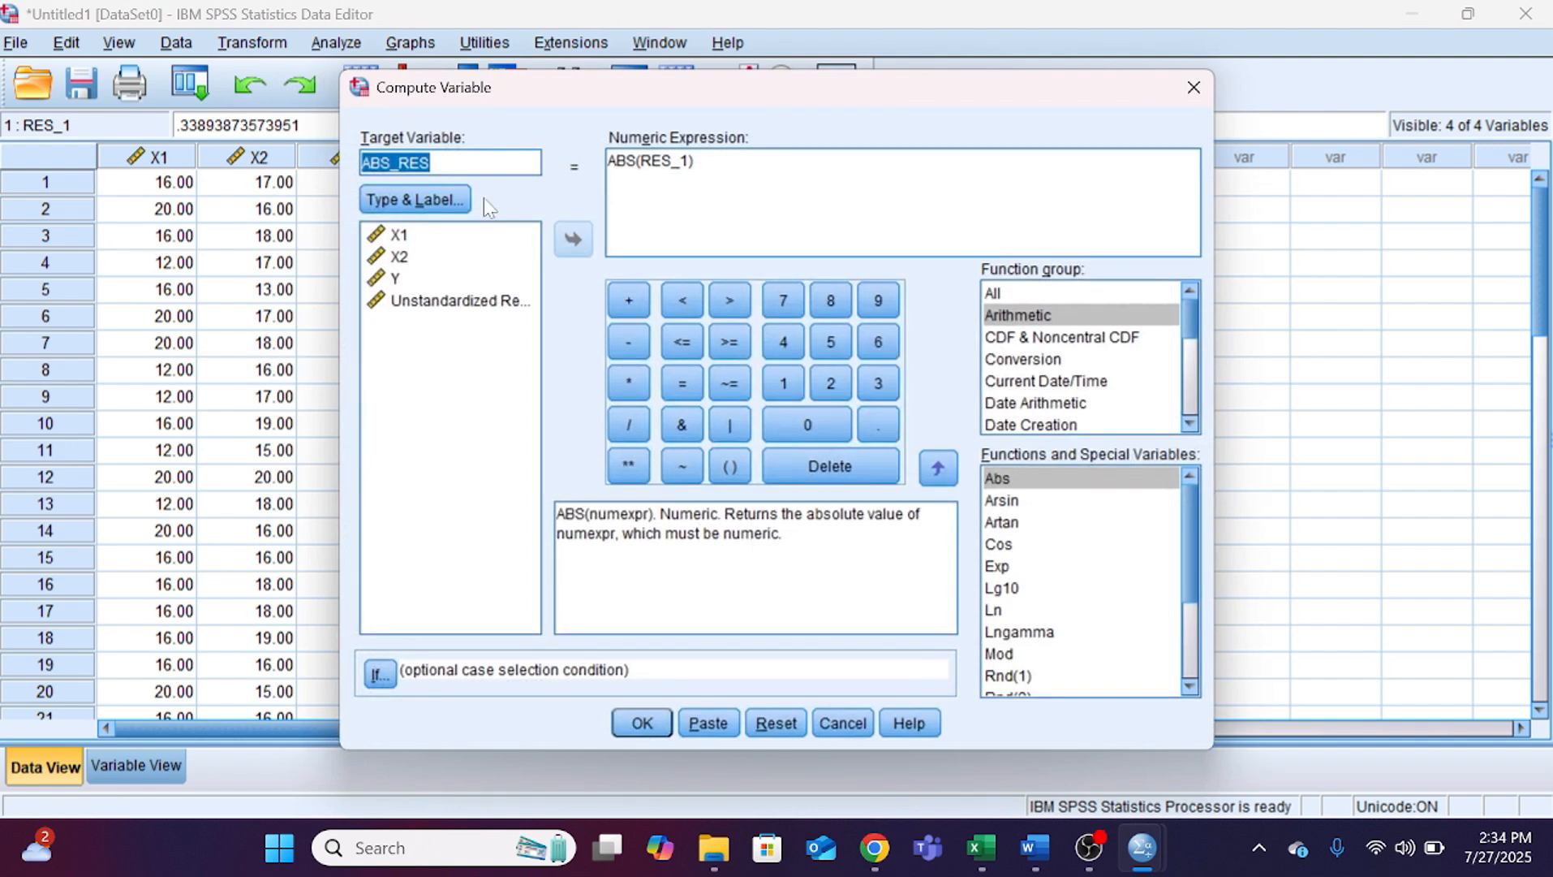
left_click(776, 723)
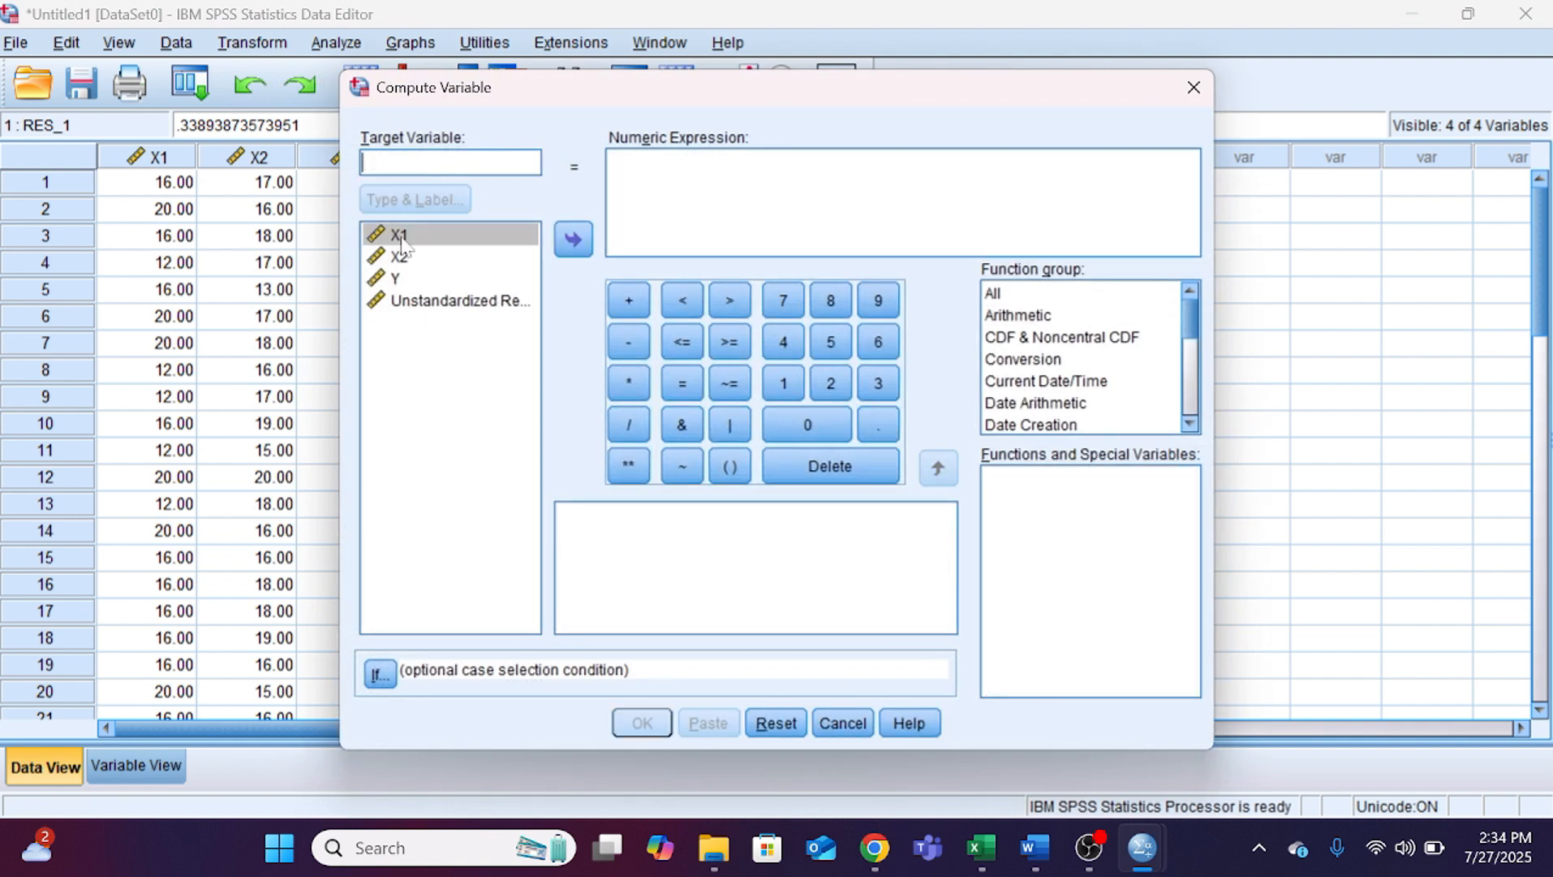
type("ABS_RES")
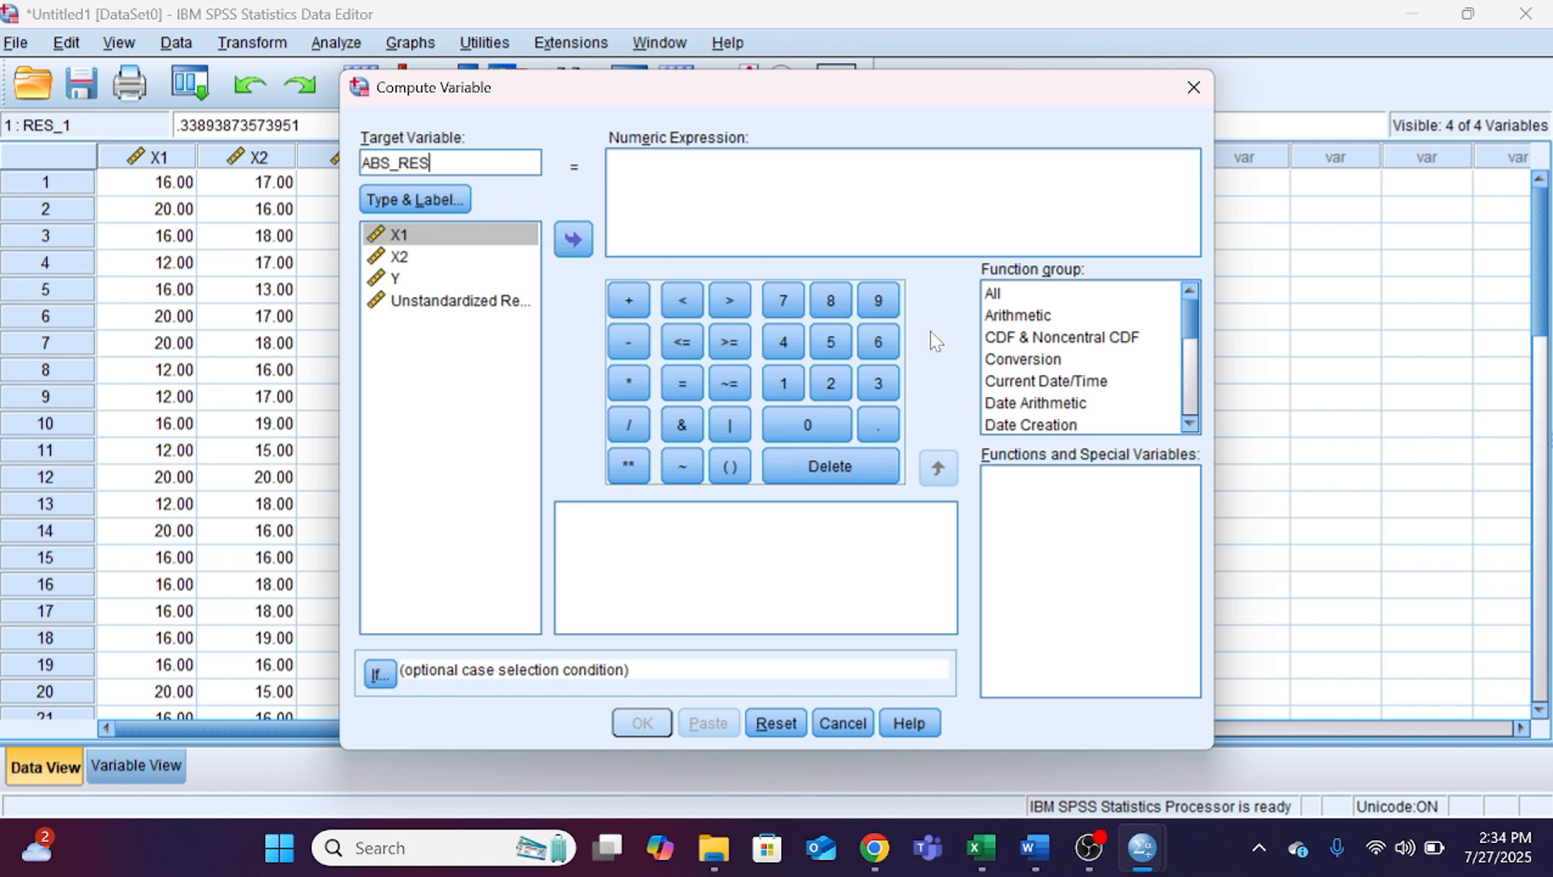
Step: Build the expression ABS(RES_1) from the arithmetic Abs function and the unstandardized residual, and compute the variable
left_click(1014, 316)
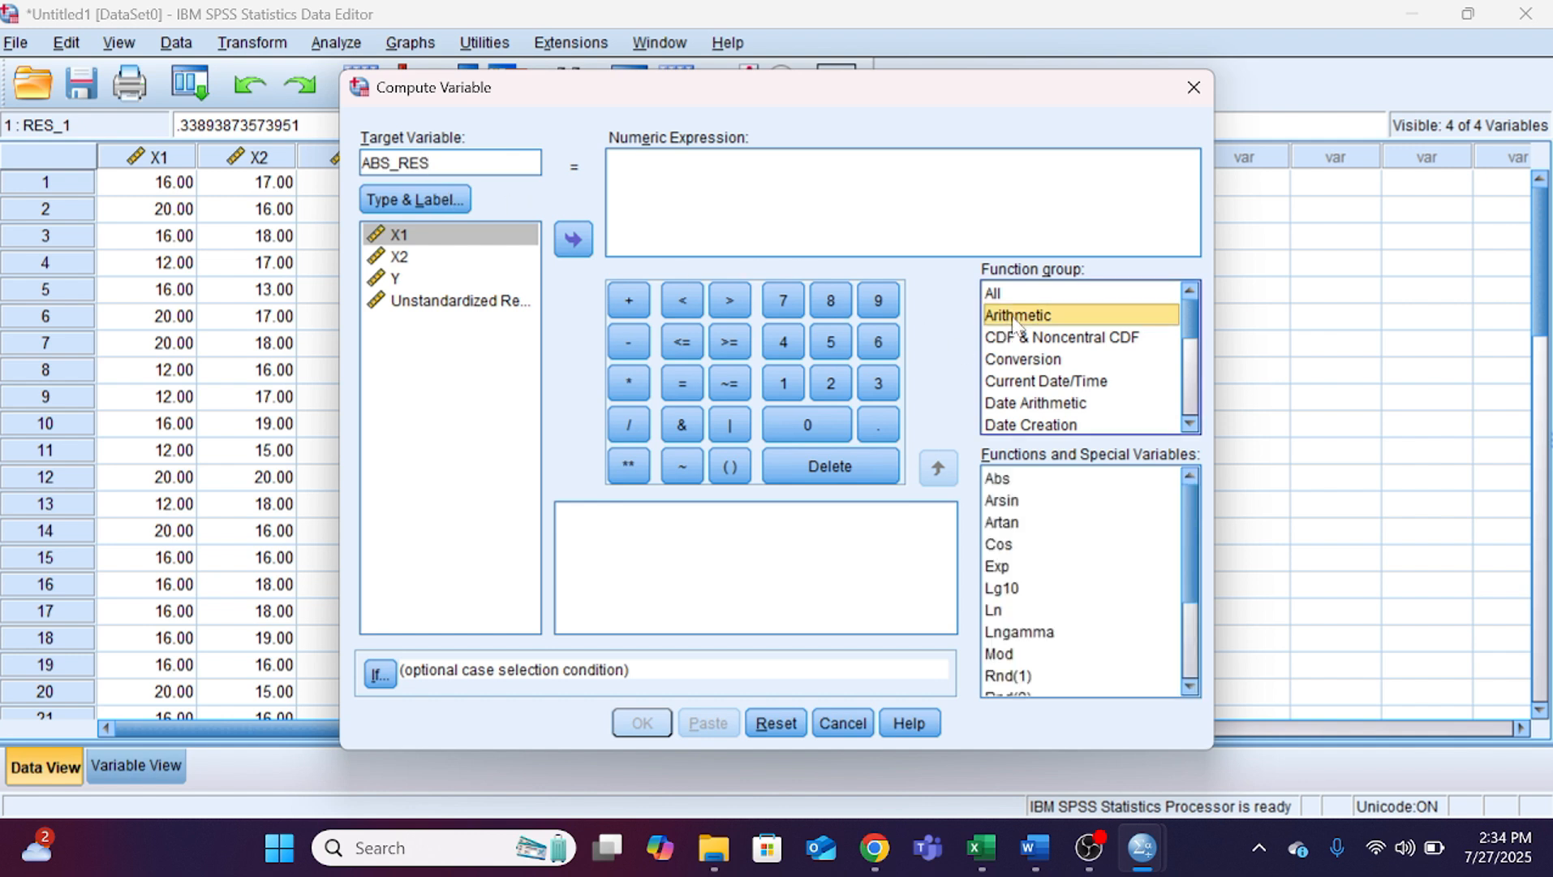
double_click(1007, 479)
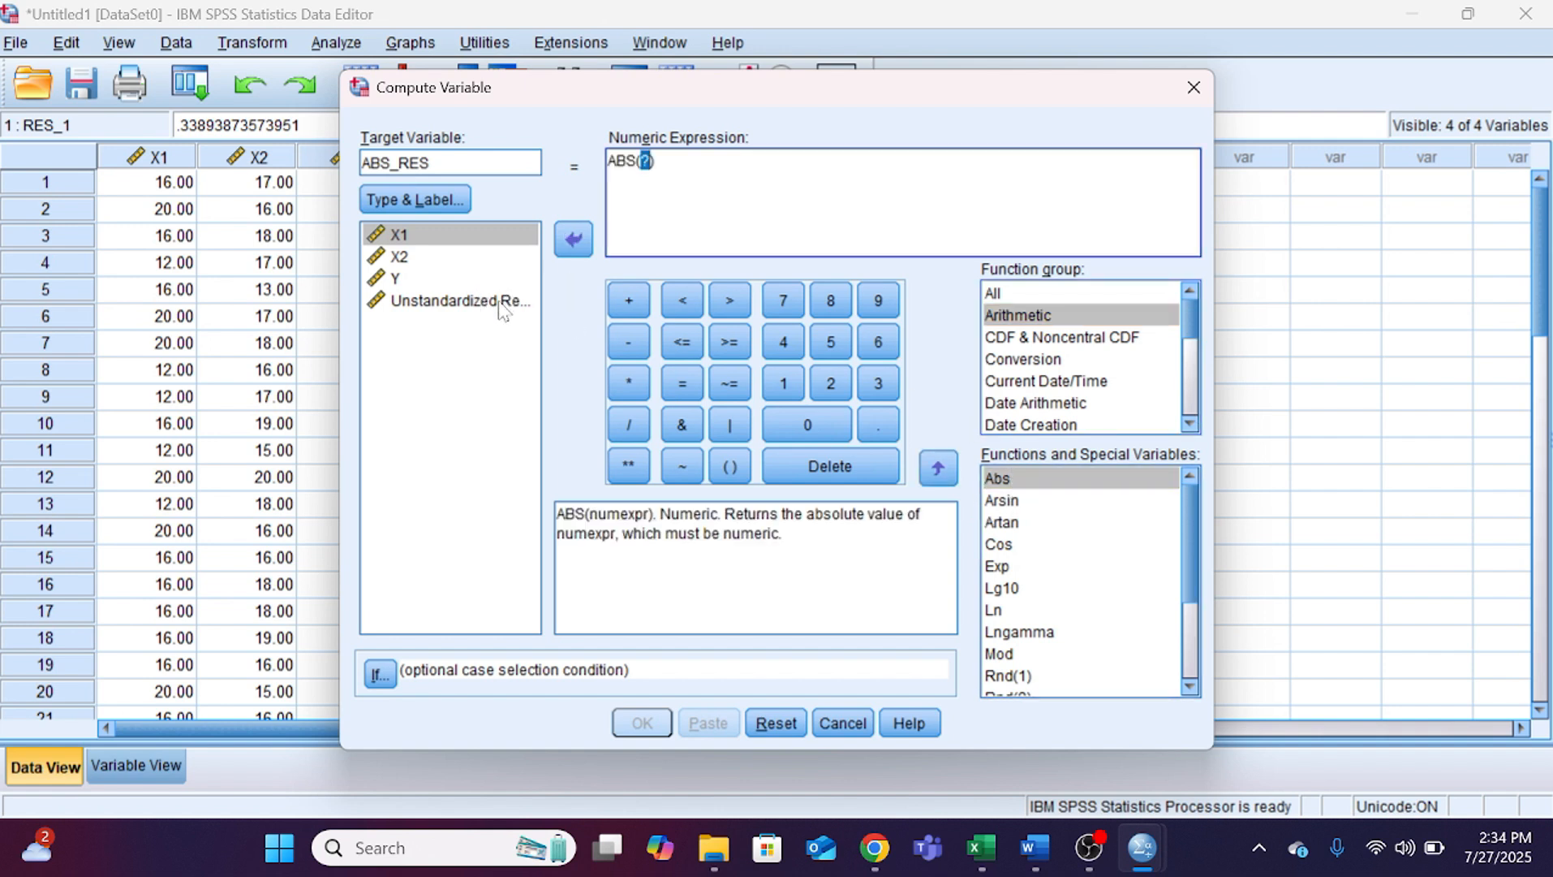
left_click(471, 302)
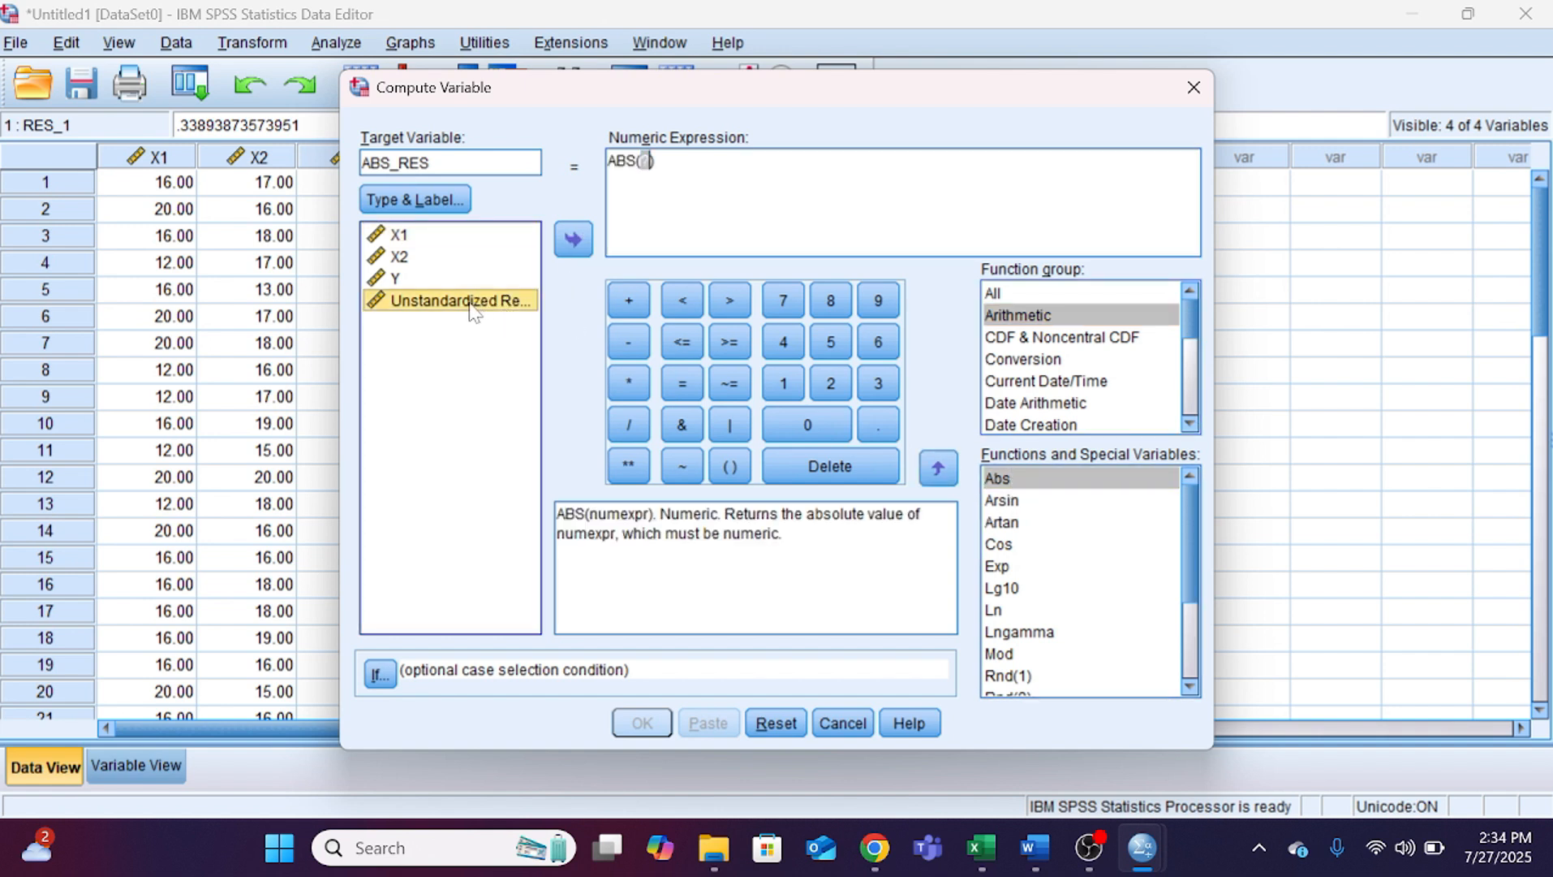
left_click(583, 244)
left_click(641, 722)
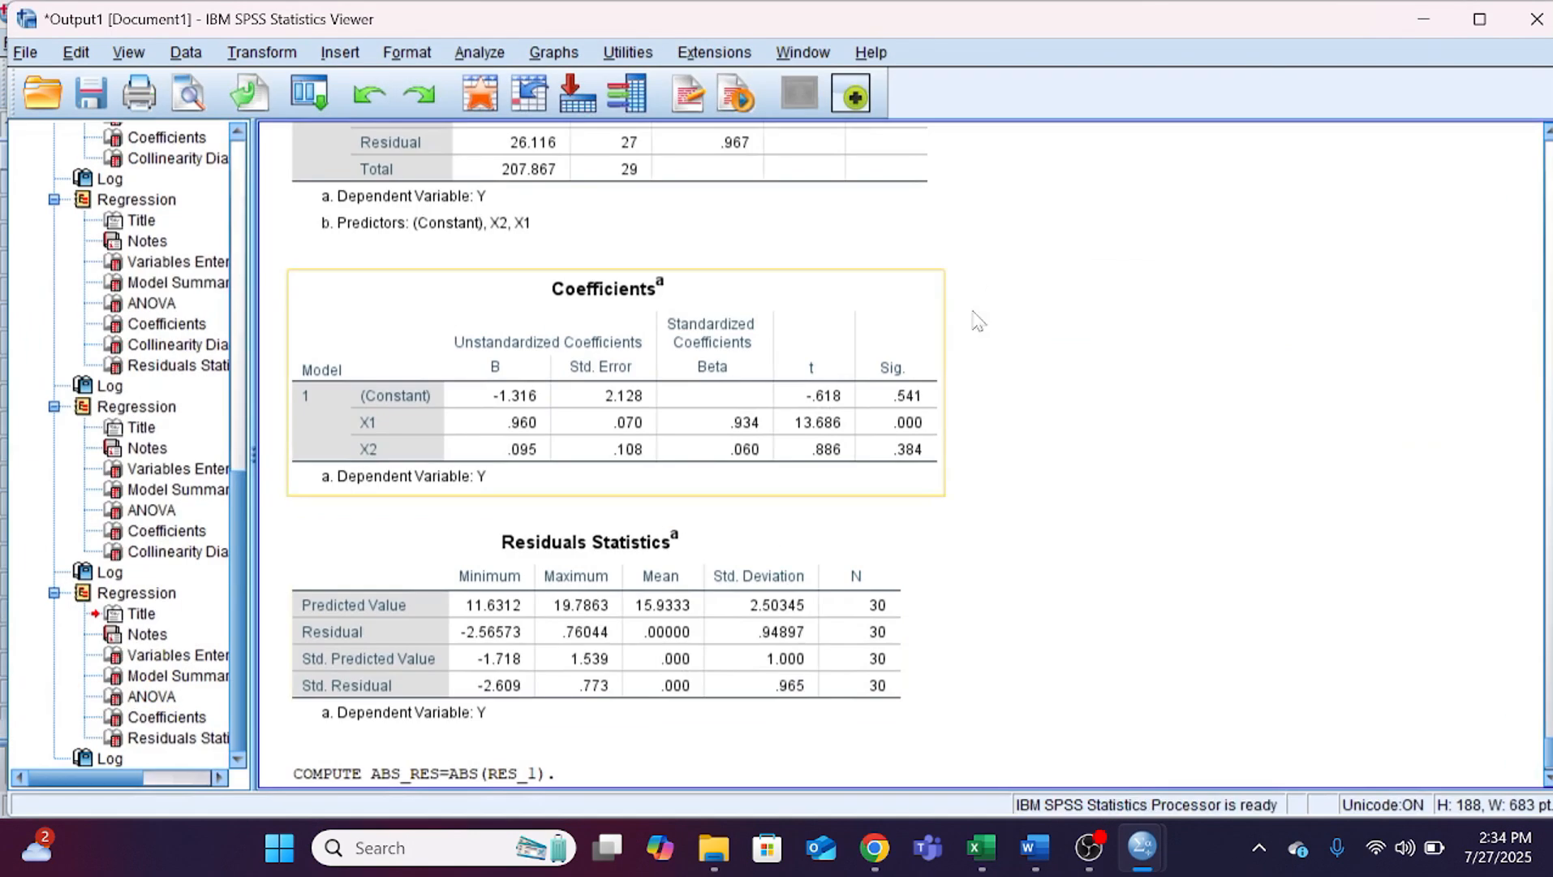
Step: Run a linear regression with ABS_RES replacing Y as the dependent variable and X1 and X2 as independents
left_click(1418, 16)
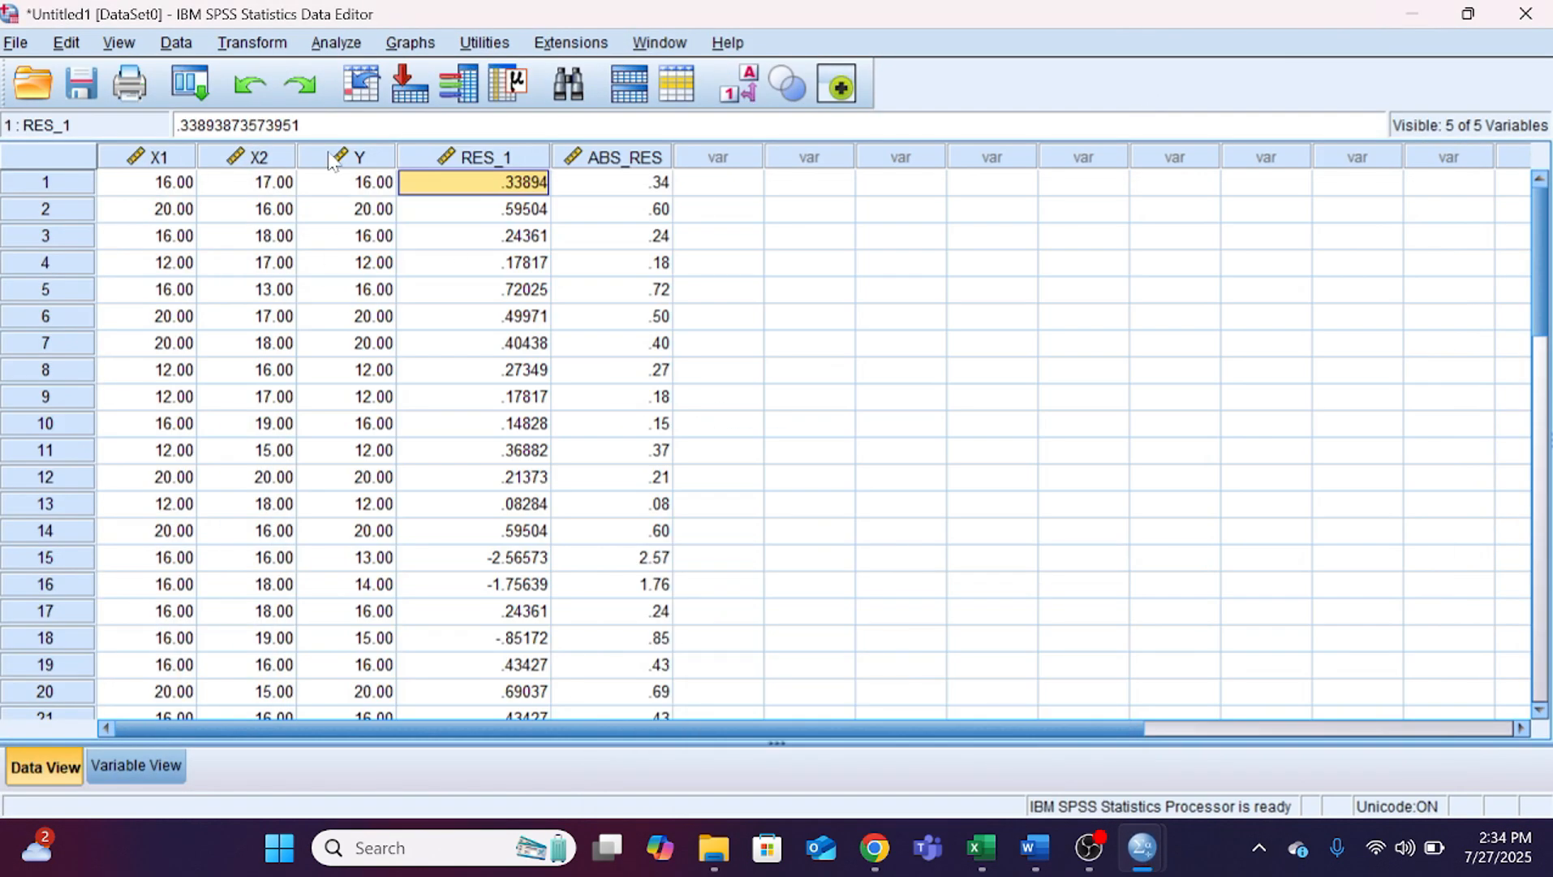
left_click(336, 43)
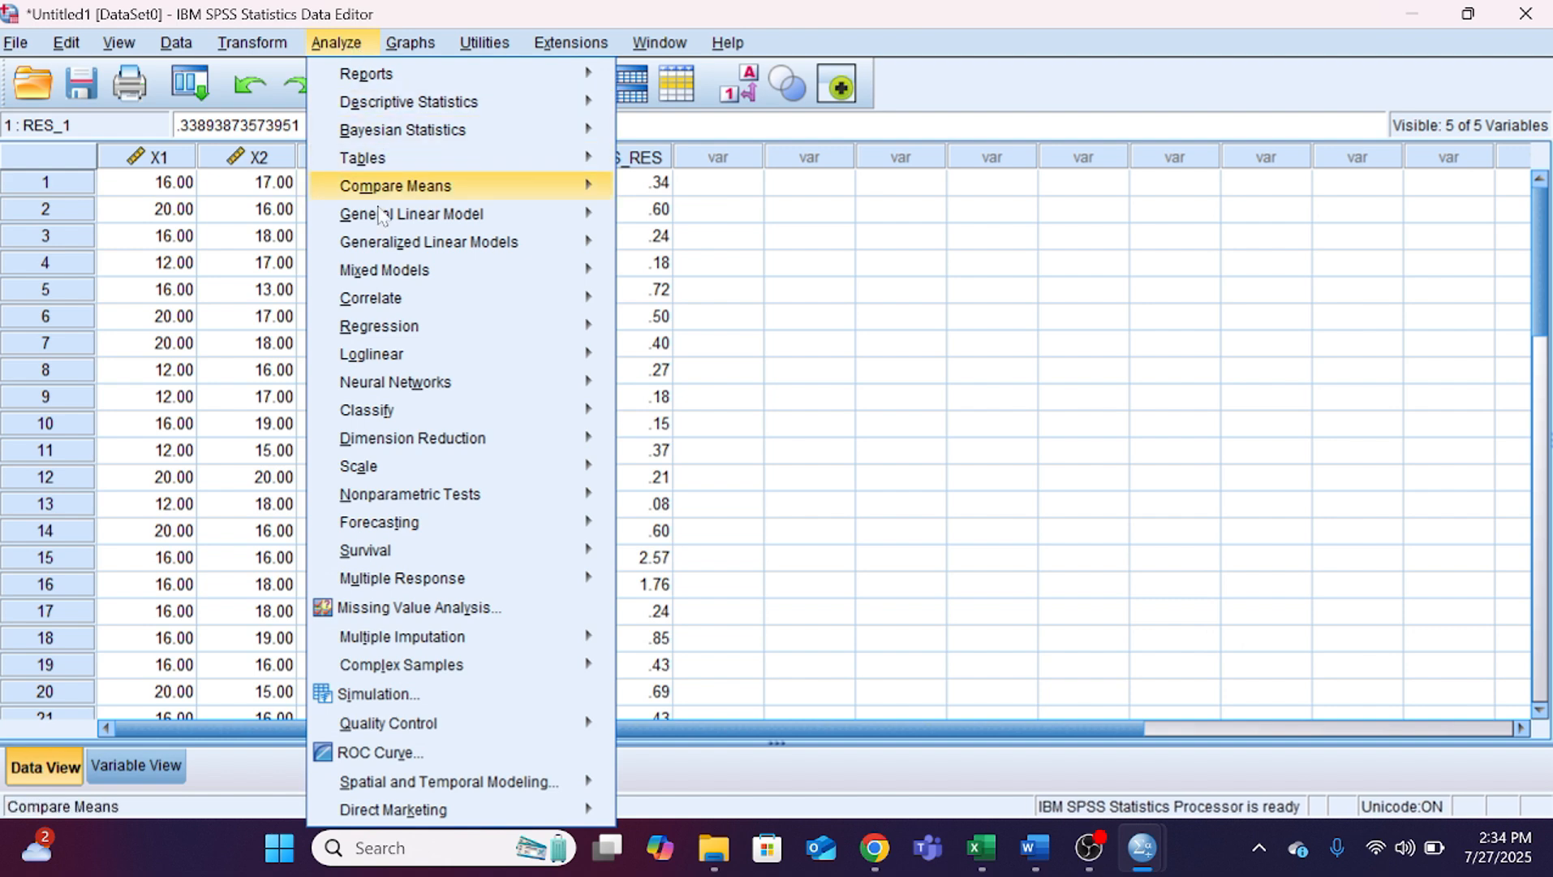
mouse_move(496, 326)
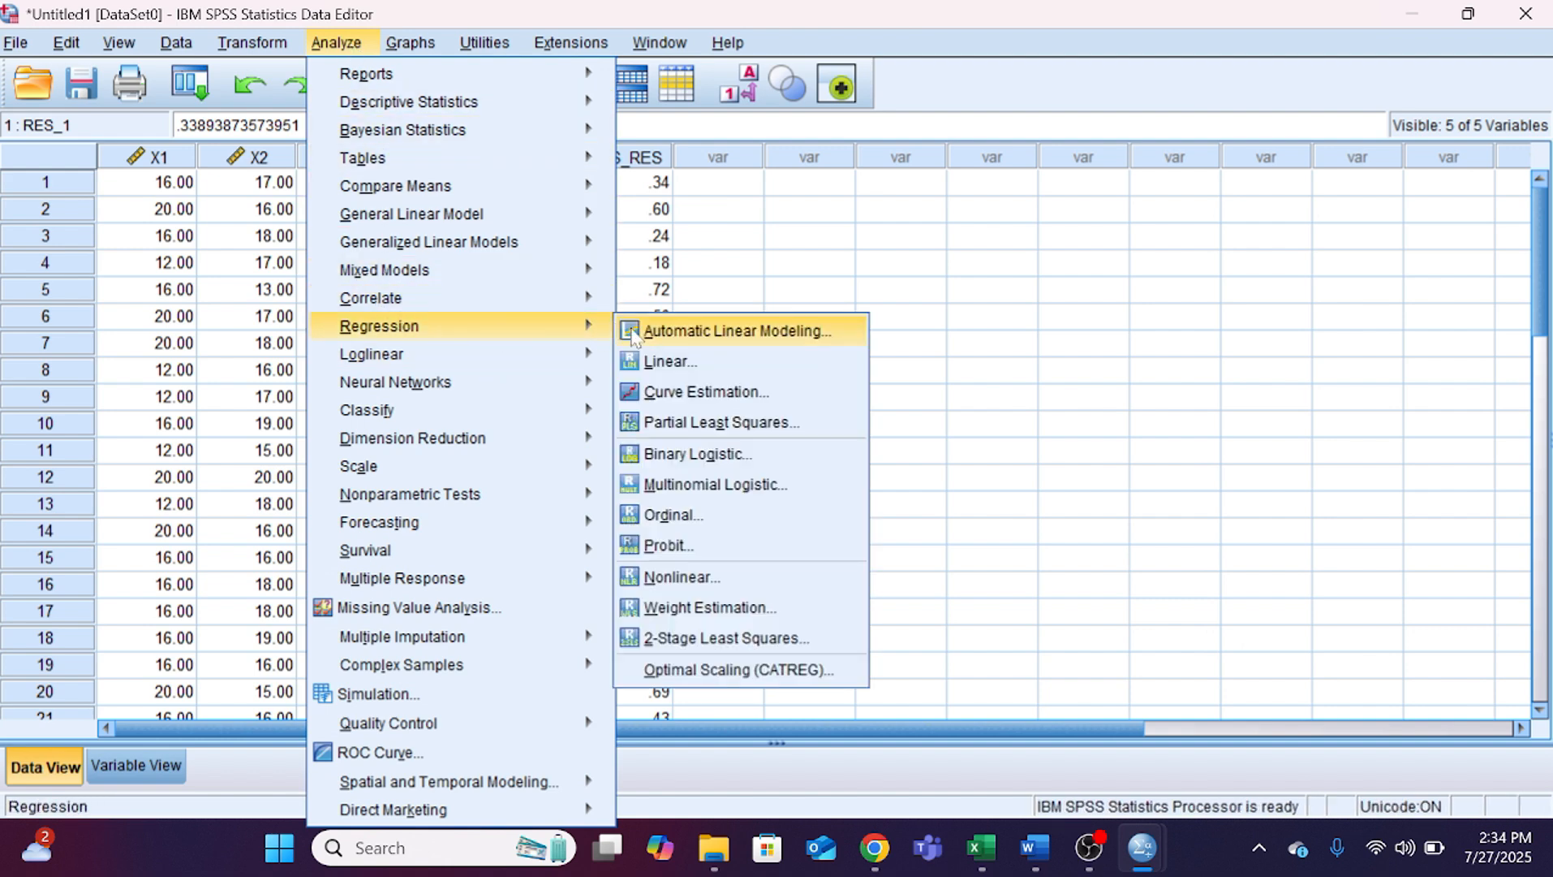
left_click(655, 360)
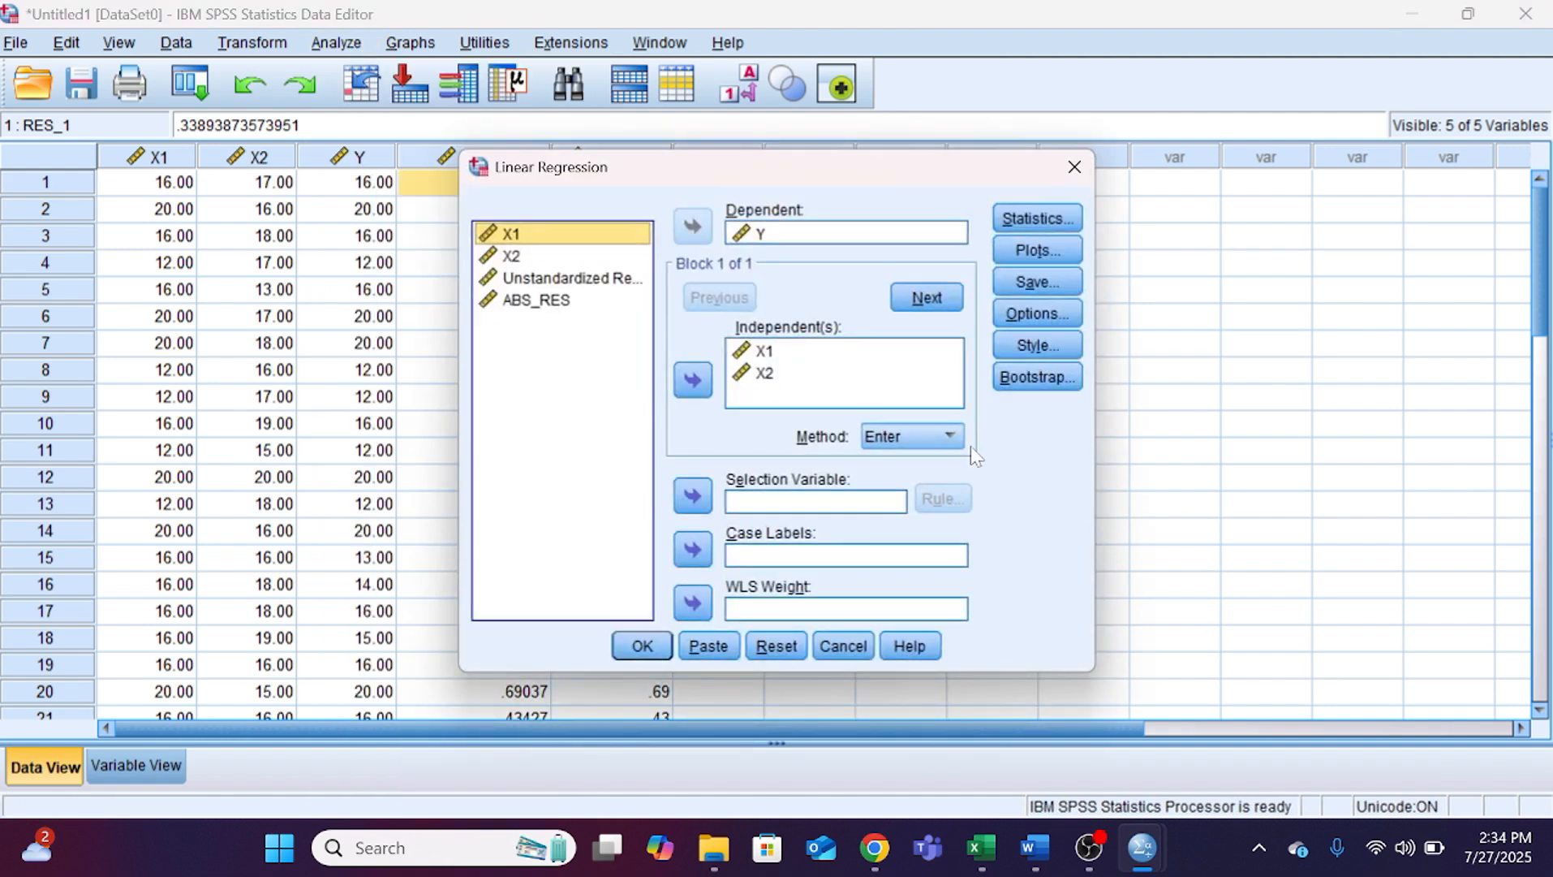
left_click(784, 237)
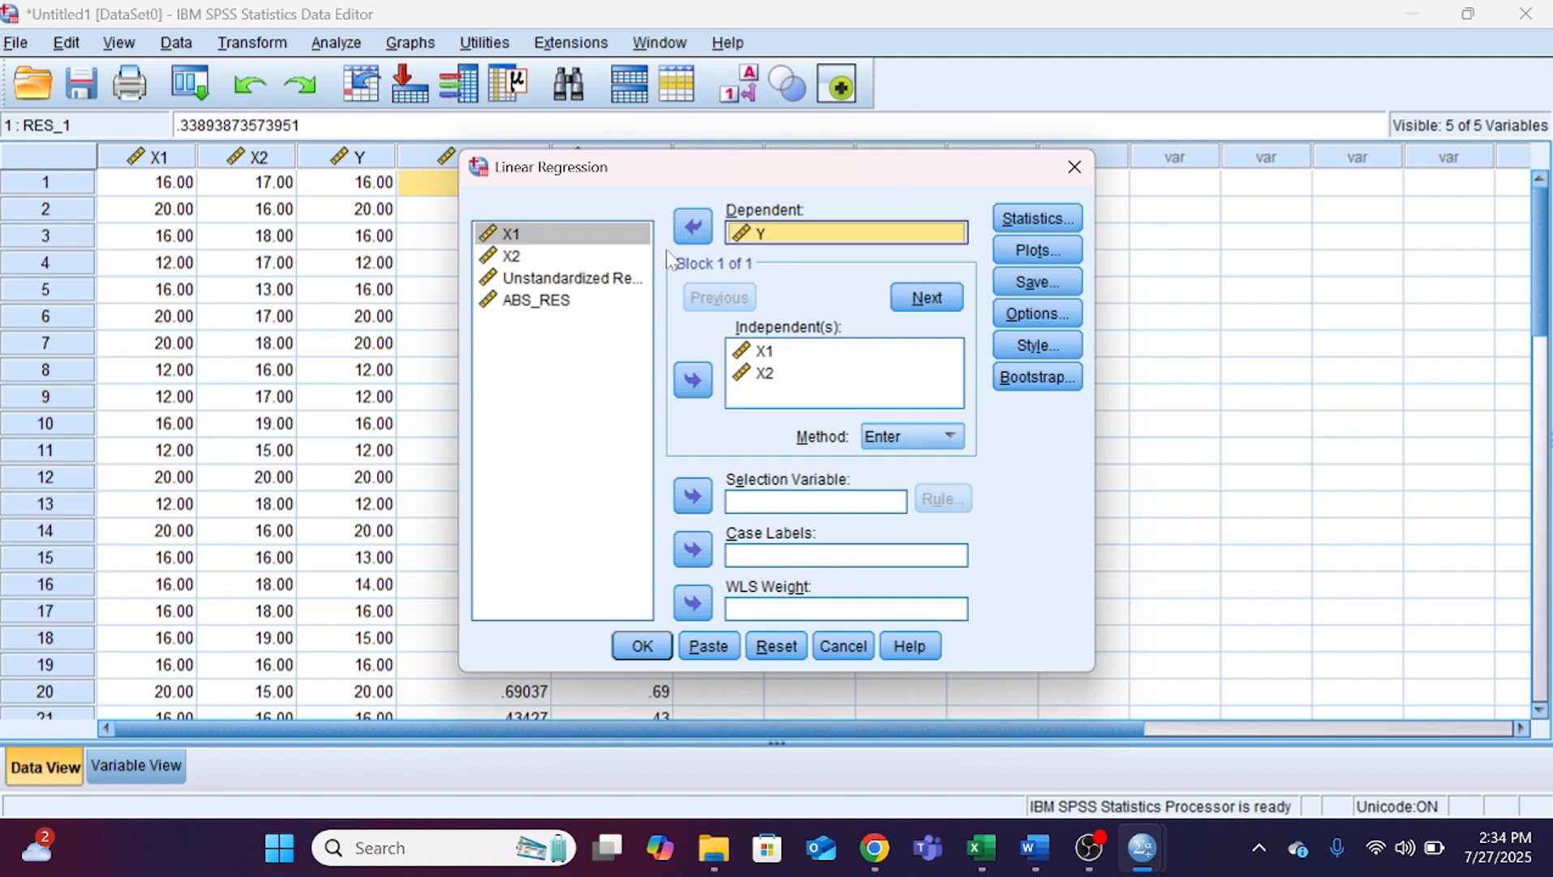
left_click(694, 230)
left_click(552, 322)
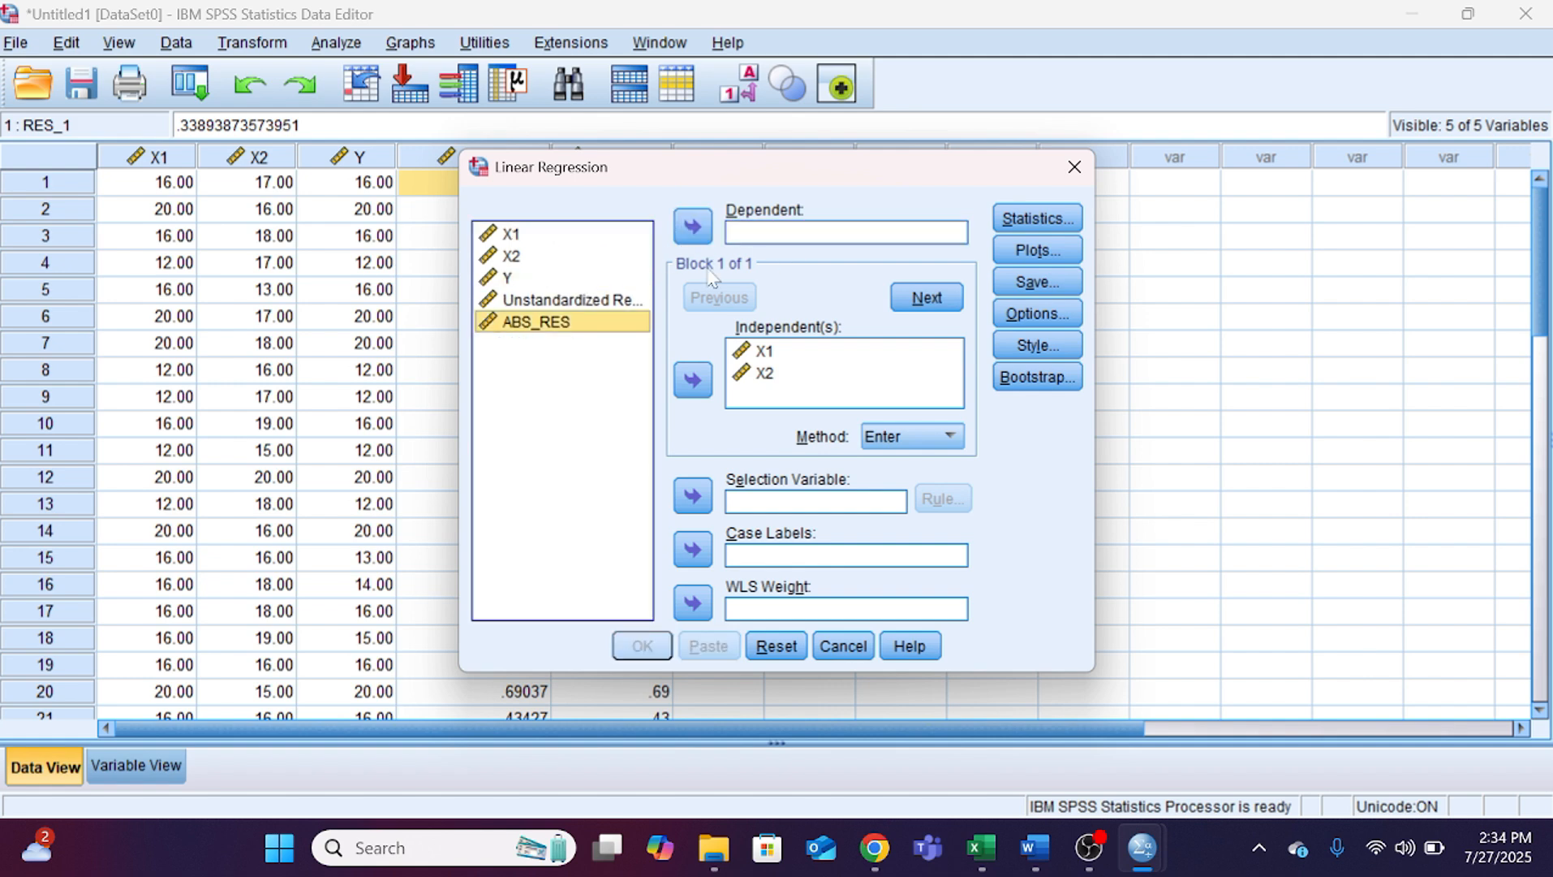
left_click(692, 226)
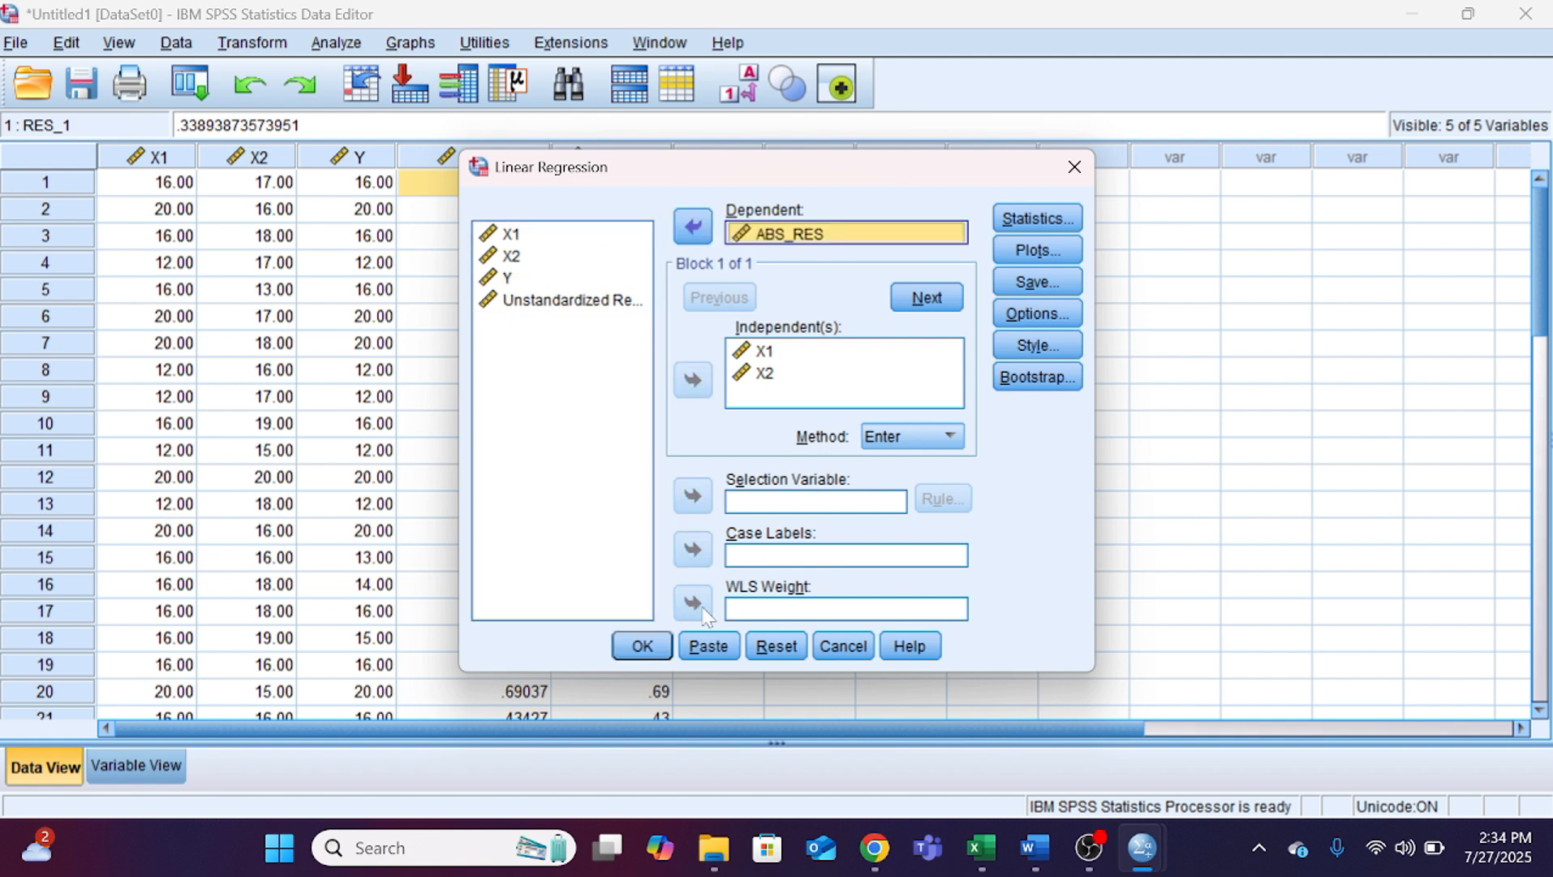
left_click(654, 648)
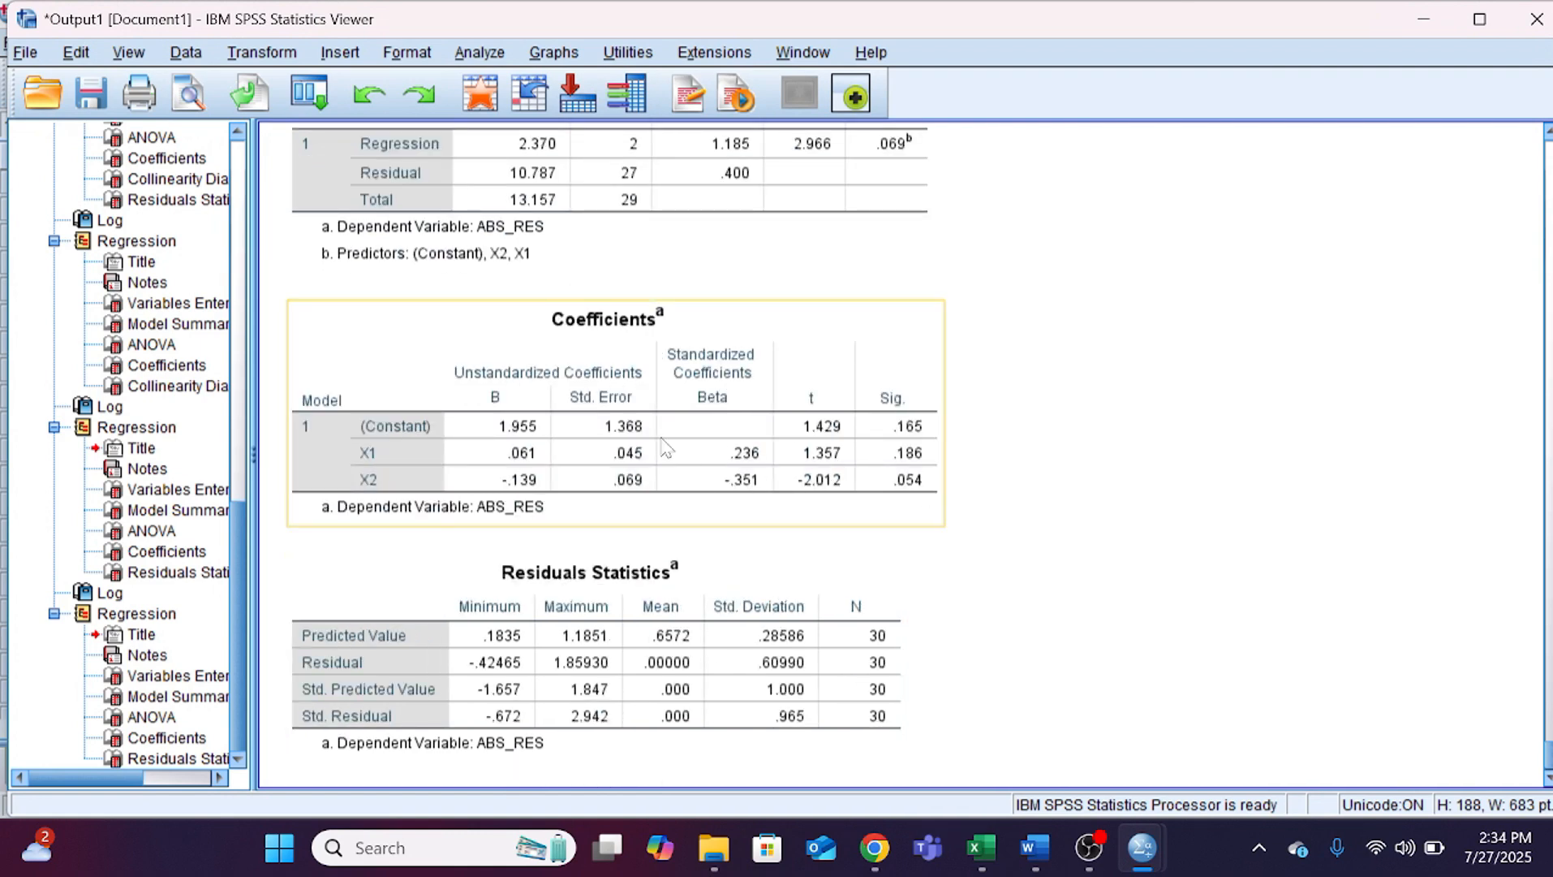
Step: Examine the Sig. values in the ABS_RES Coefficients output, and compare them in Word with section 4.4.3 UJI HETEROSKEDASTISITAS
scroll(661, 439, "down", 1)
left_click(739, 418)
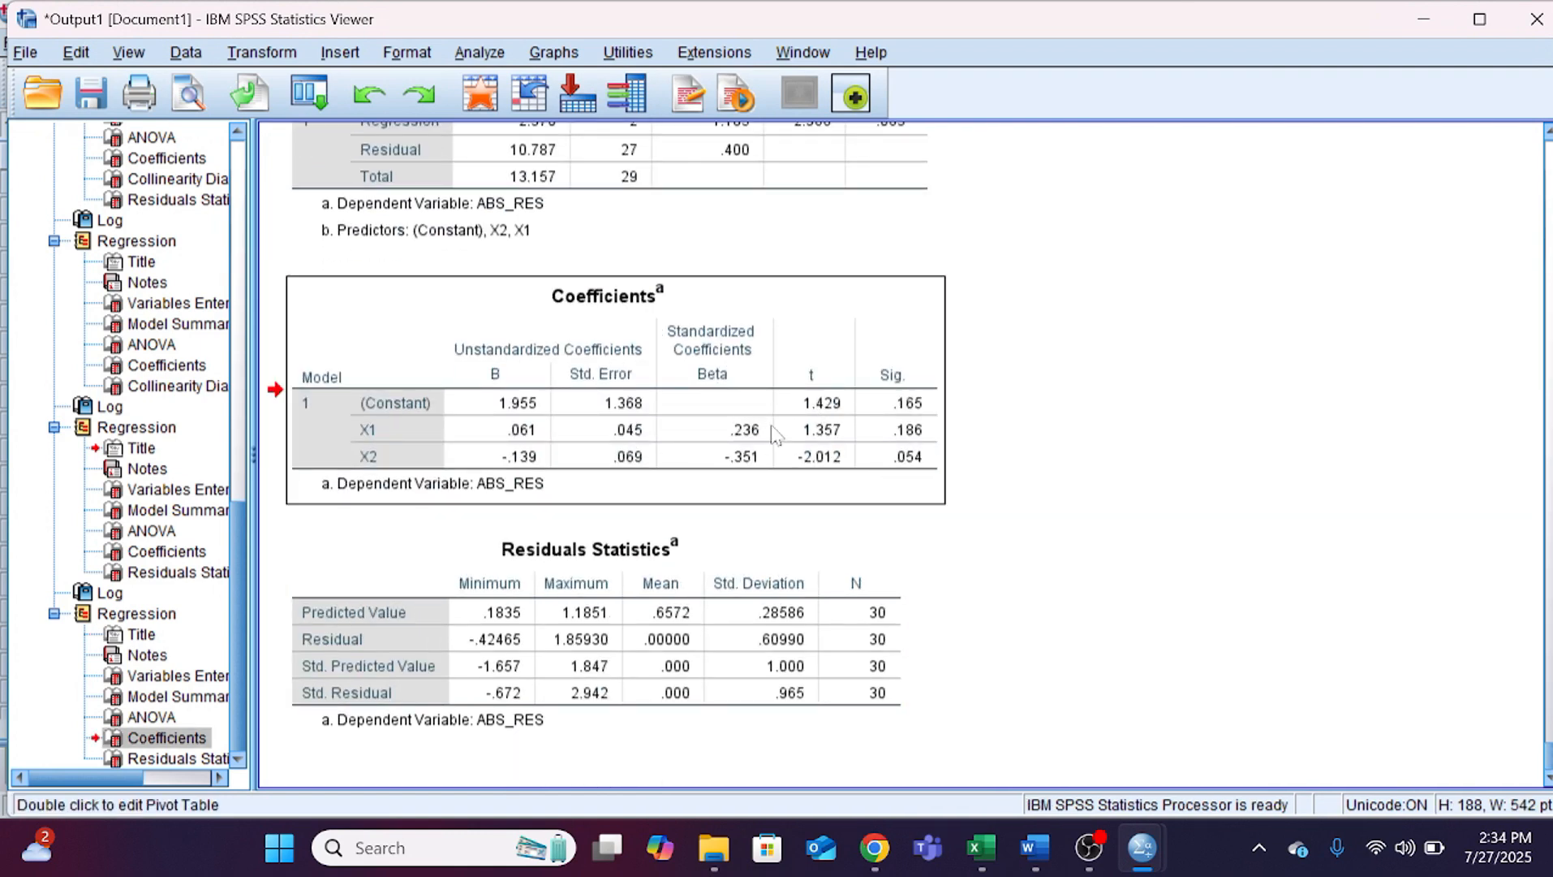
left_click(1035, 848)
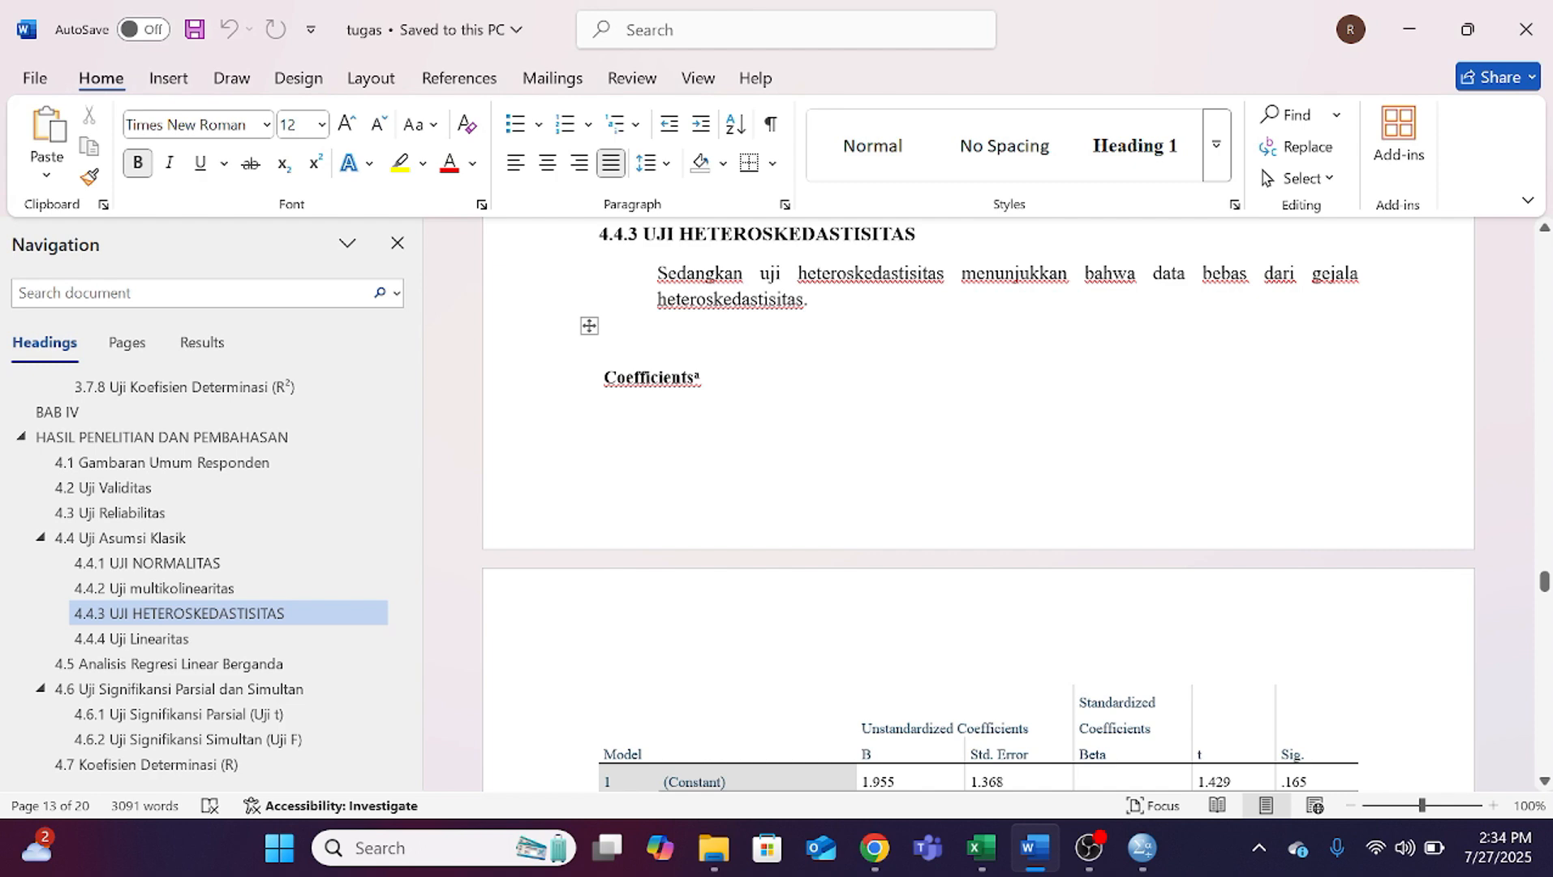
scroll(1297, 526, "down", 5)
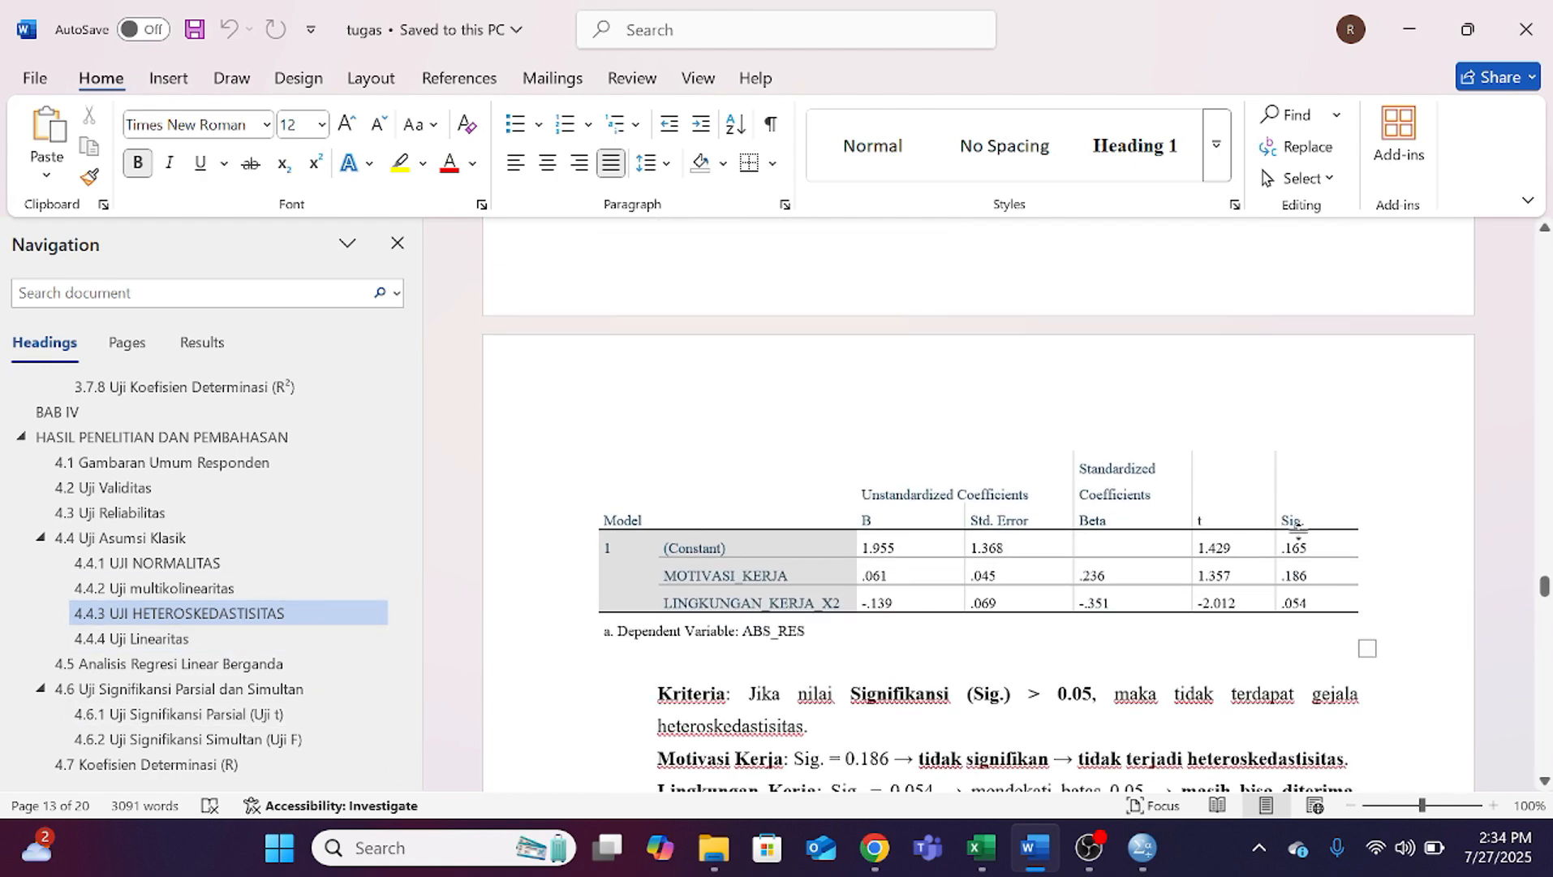
scroll(1297, 526, "down", 3)
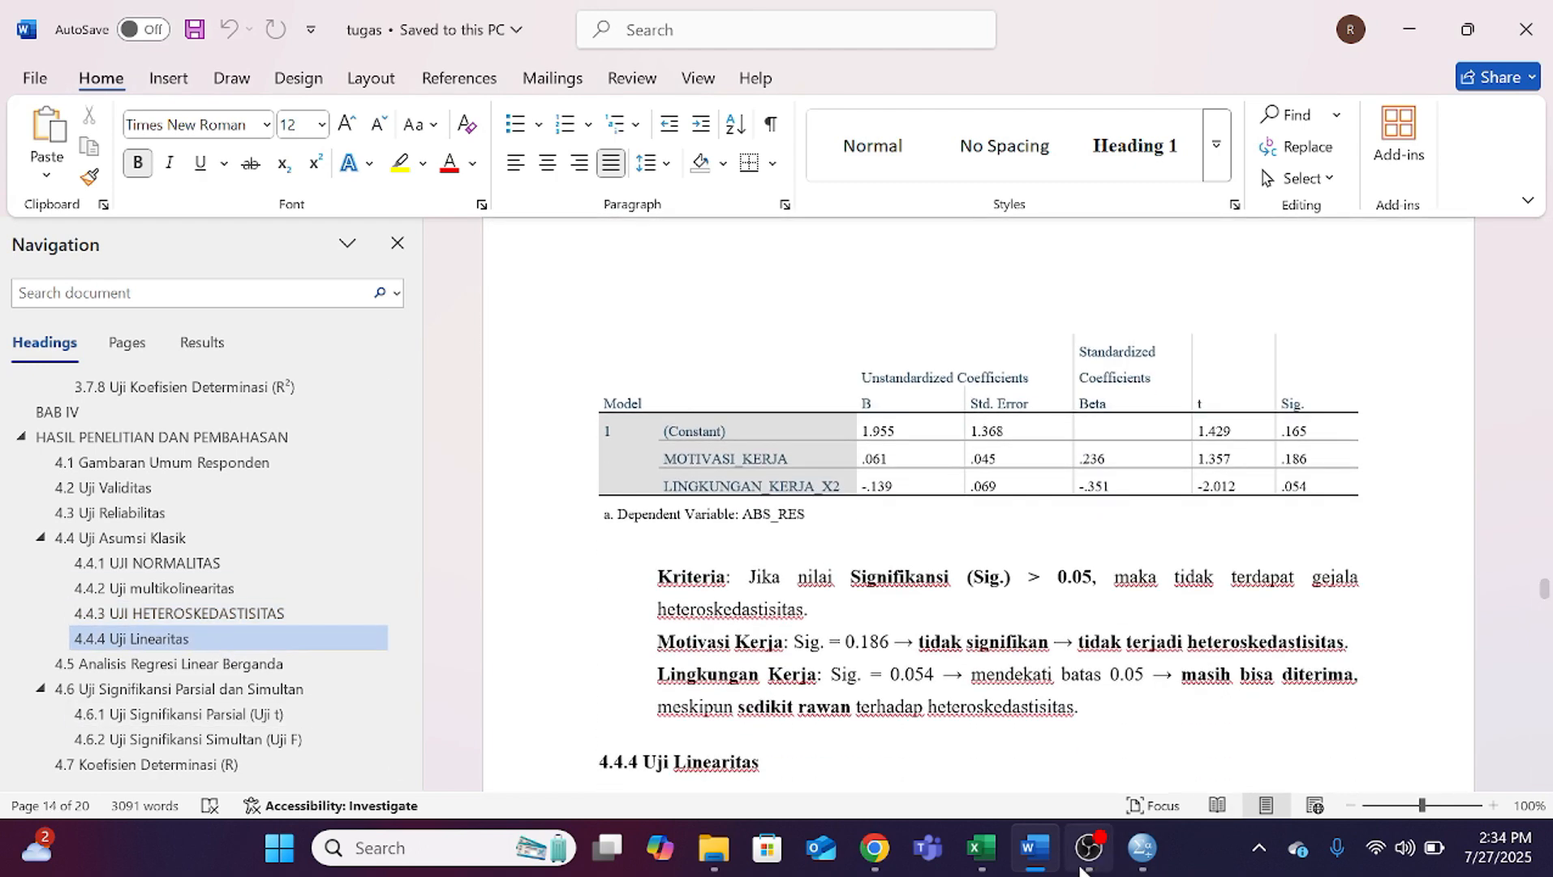
Step: Switch back to SPSS to check the residual columns in the data set and the ABS_RES Coefficients output
mouse_move(1142, 847)
left_click(941, 714)
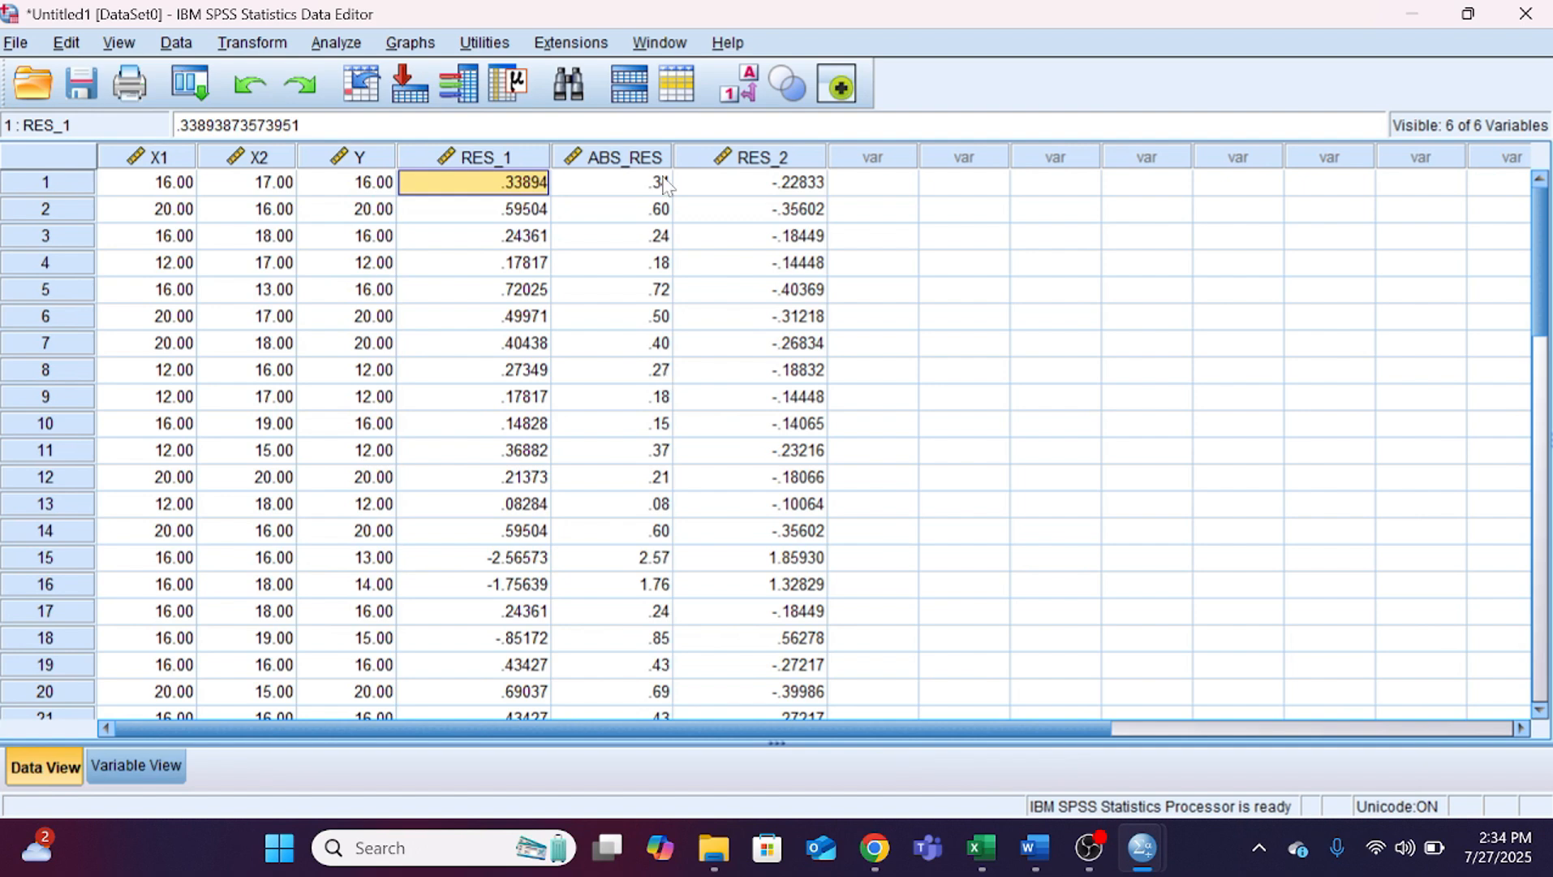
mouse_move(1142, 847)
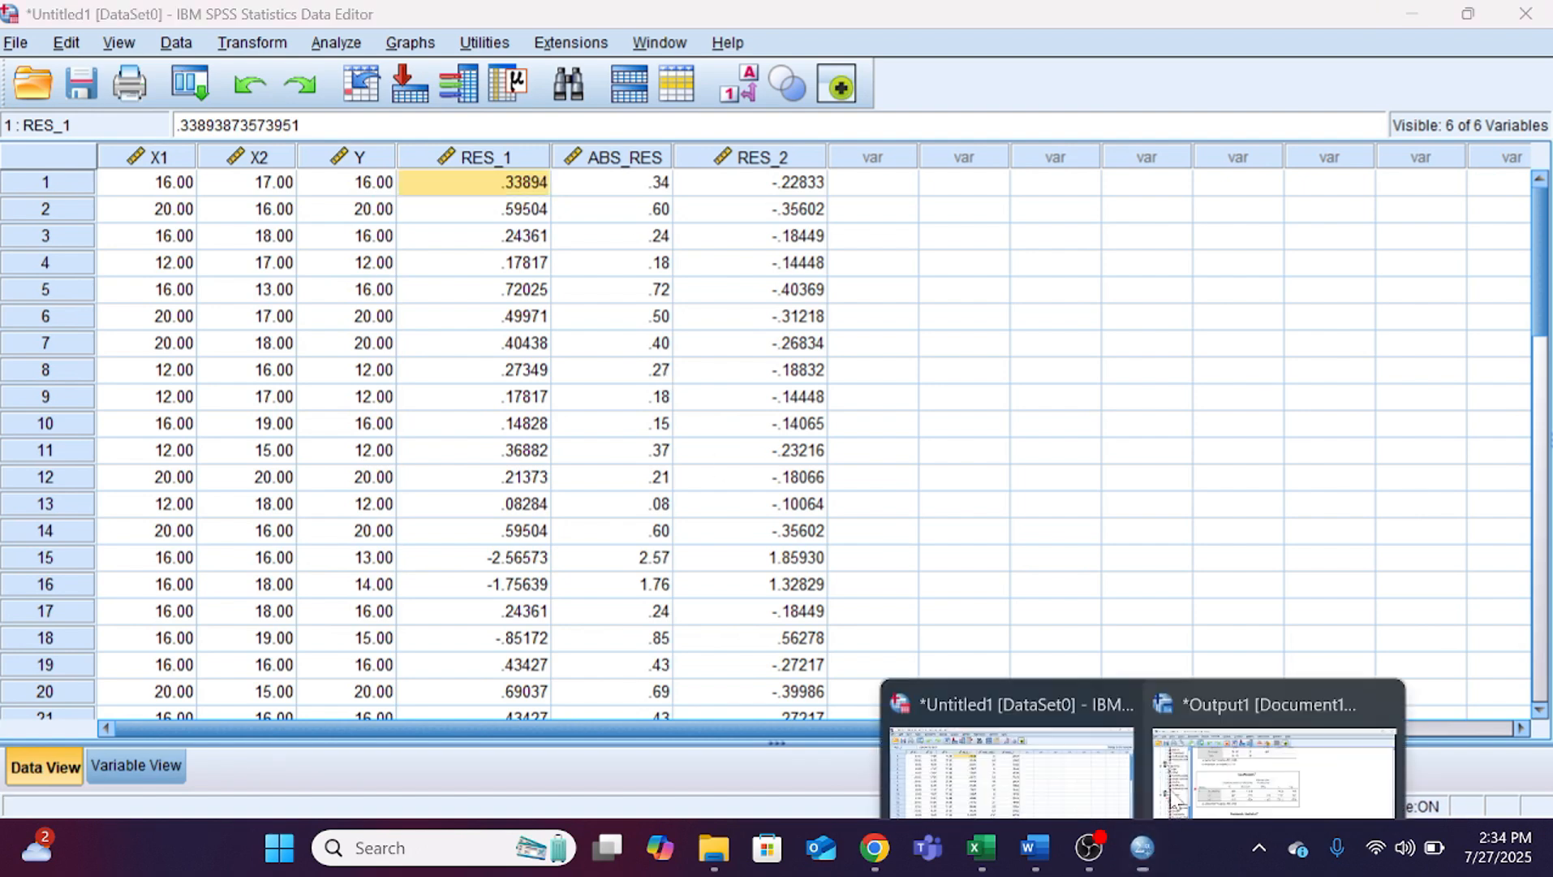
left_click(1174, 800)
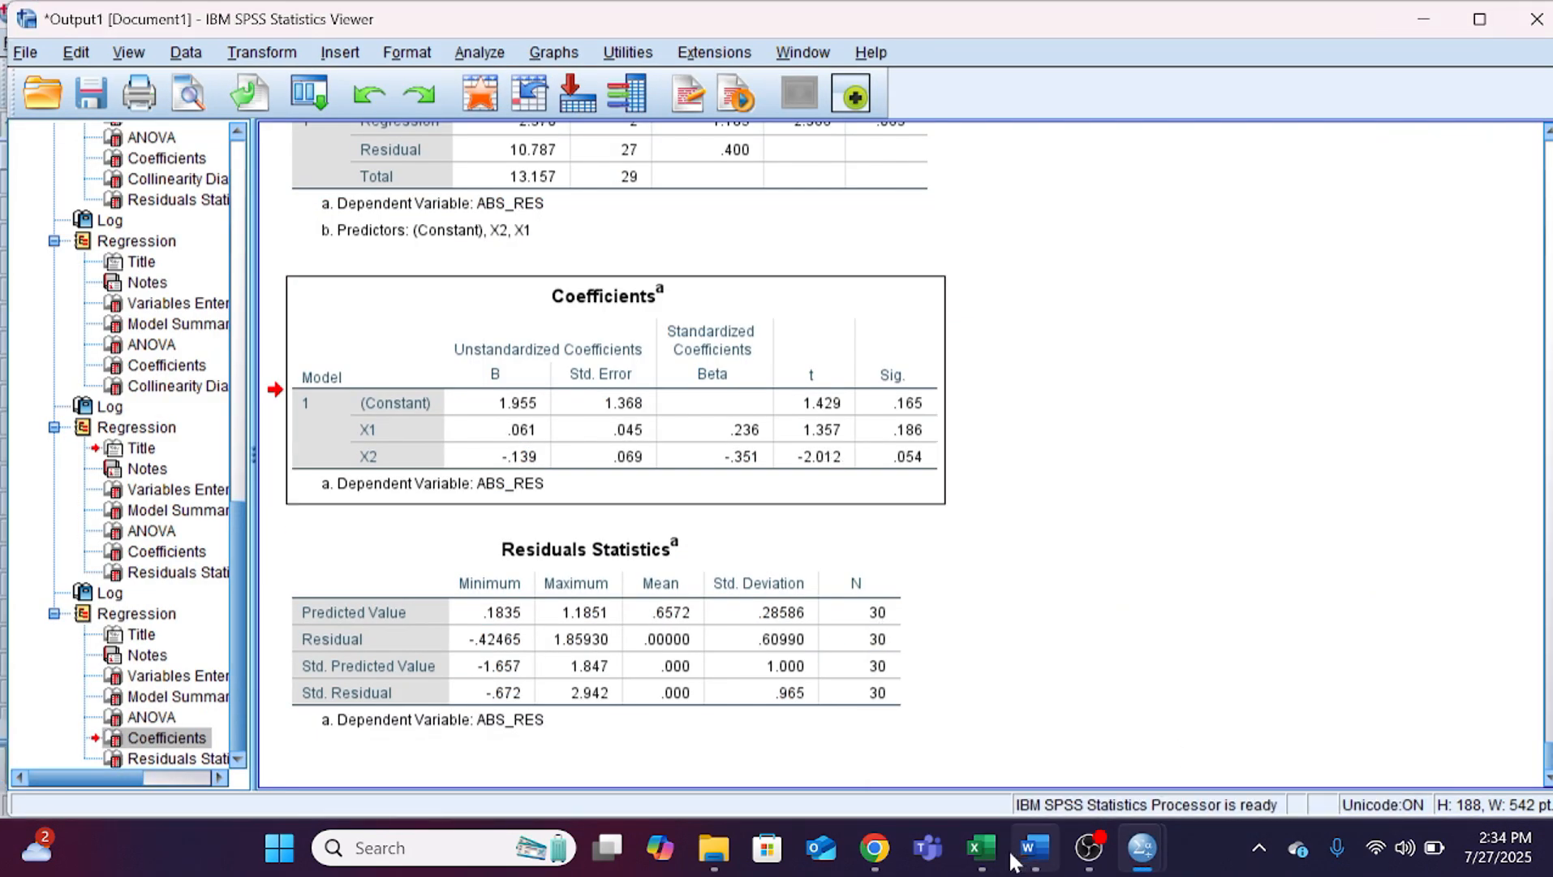
Step: Switch to Word and read the heteroskedasticity criteria and the interpretation rules in section 4.4.4 Uji Linearitas
left_click(1030, 847)
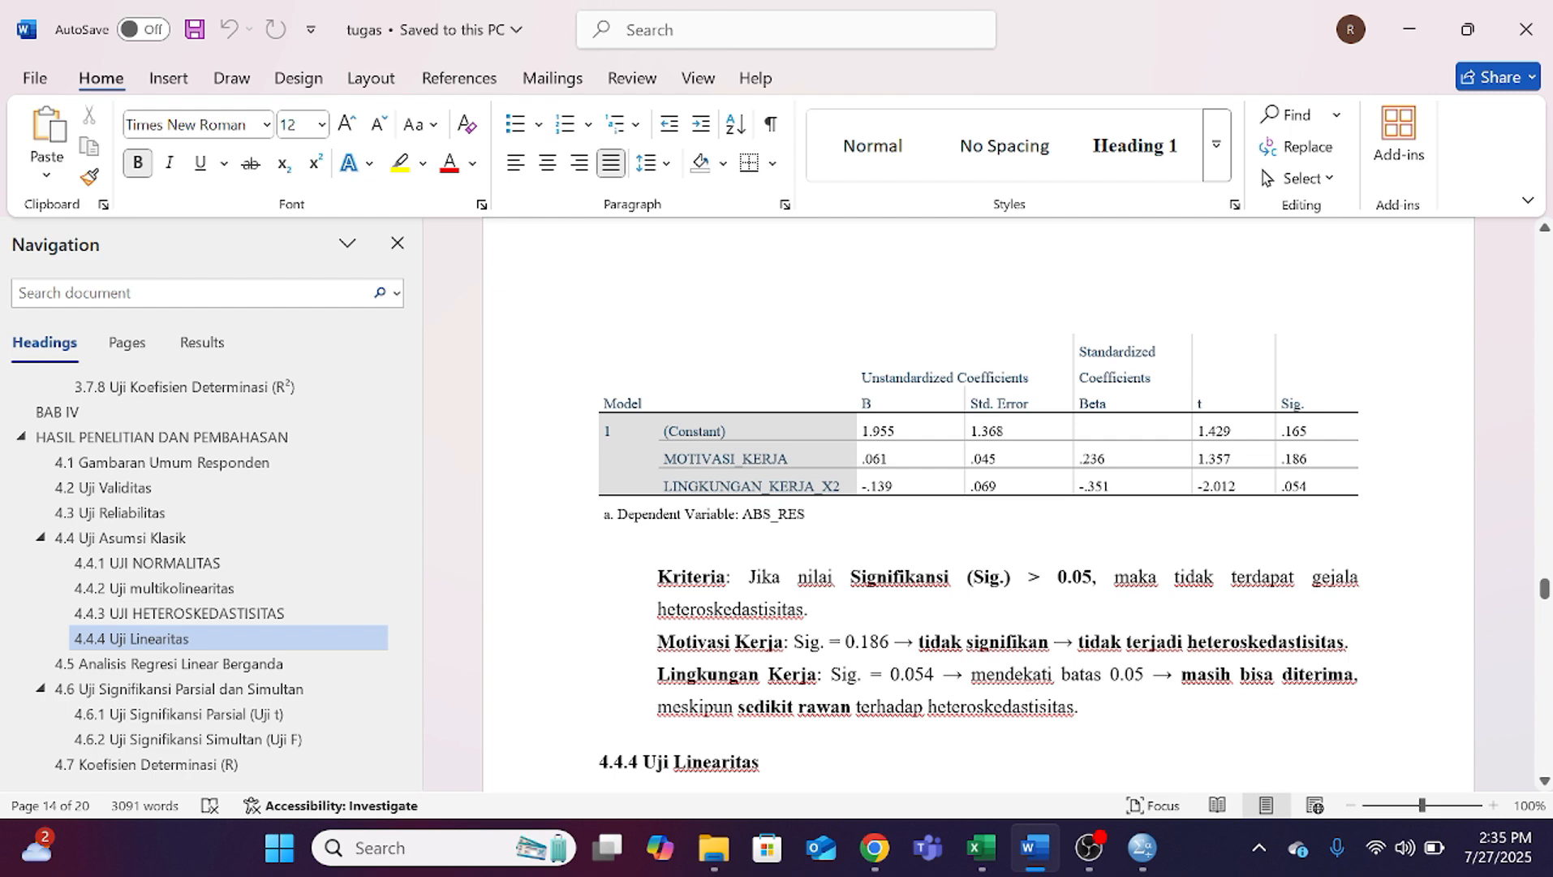
scroll(978, 497, "down", 1)
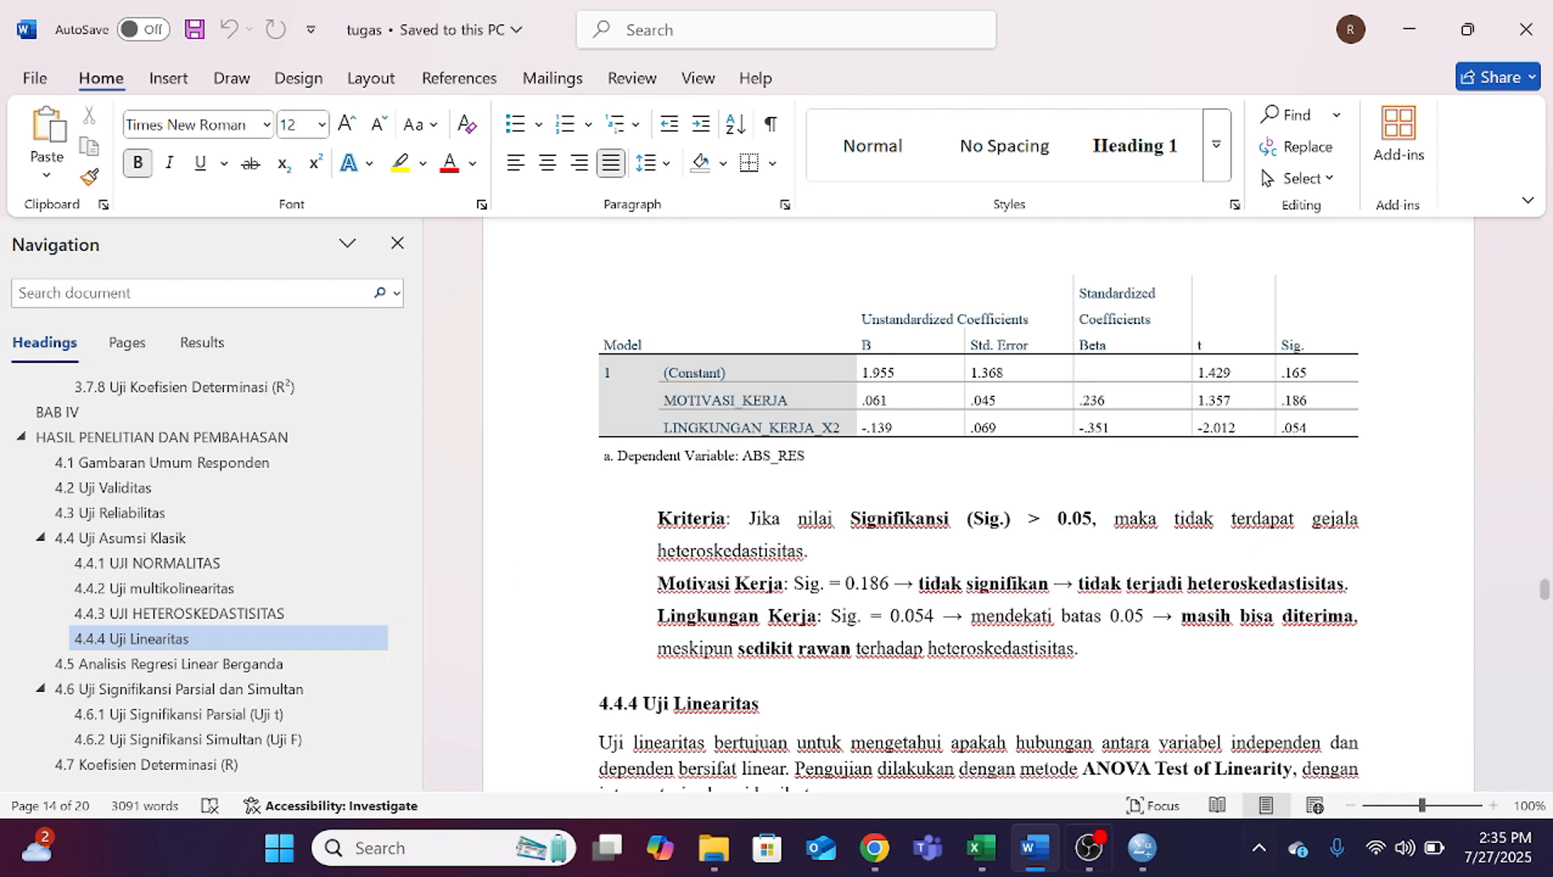
left_click(1194, 743)
left_click(1400, 615)
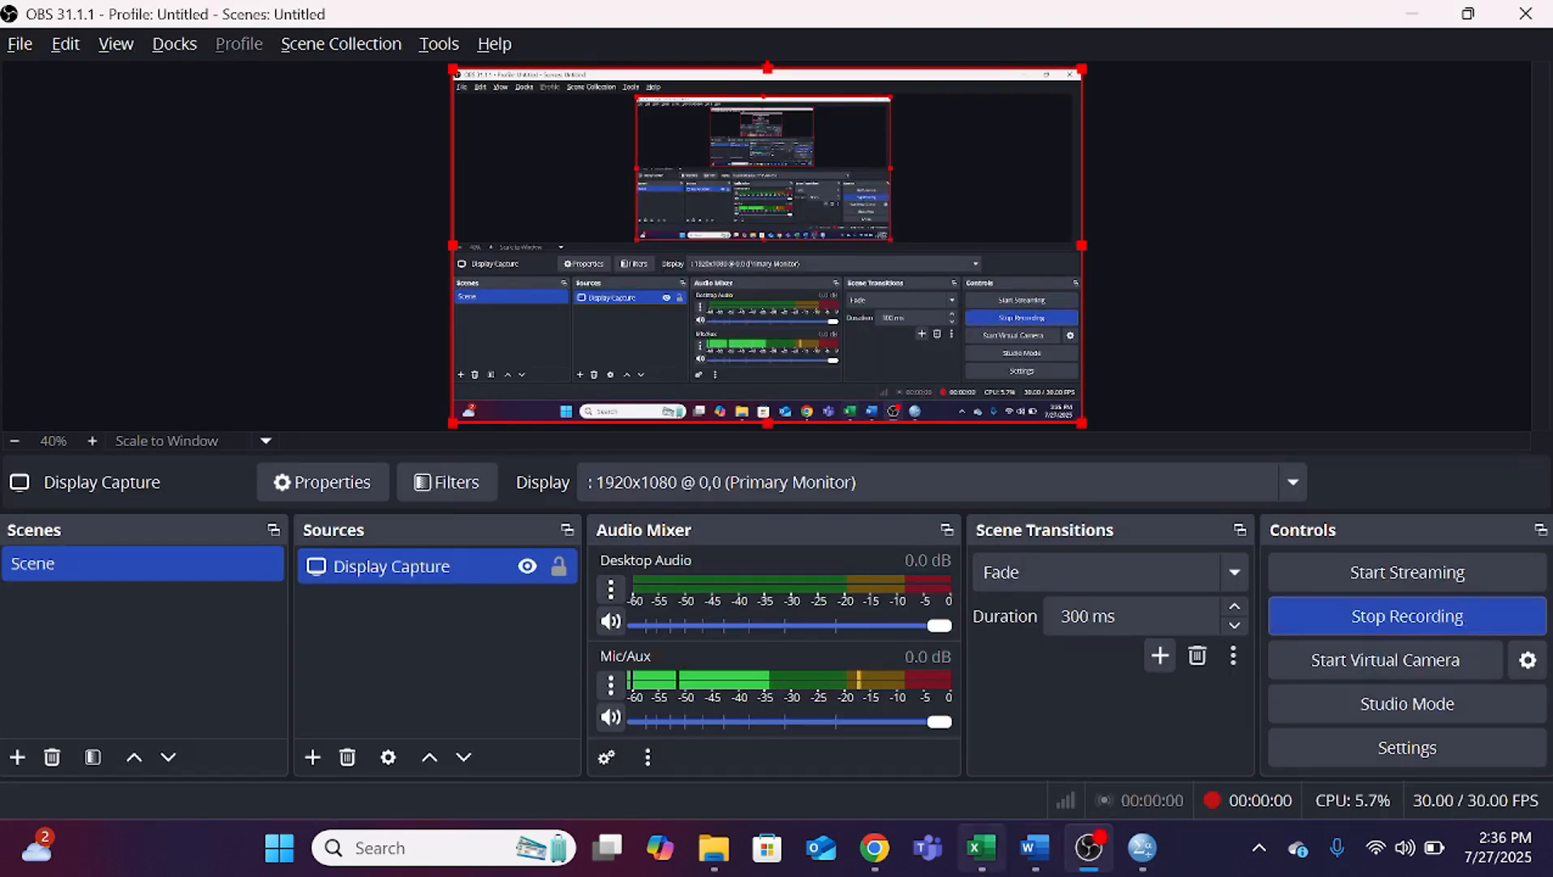
left_click(1035, 848)
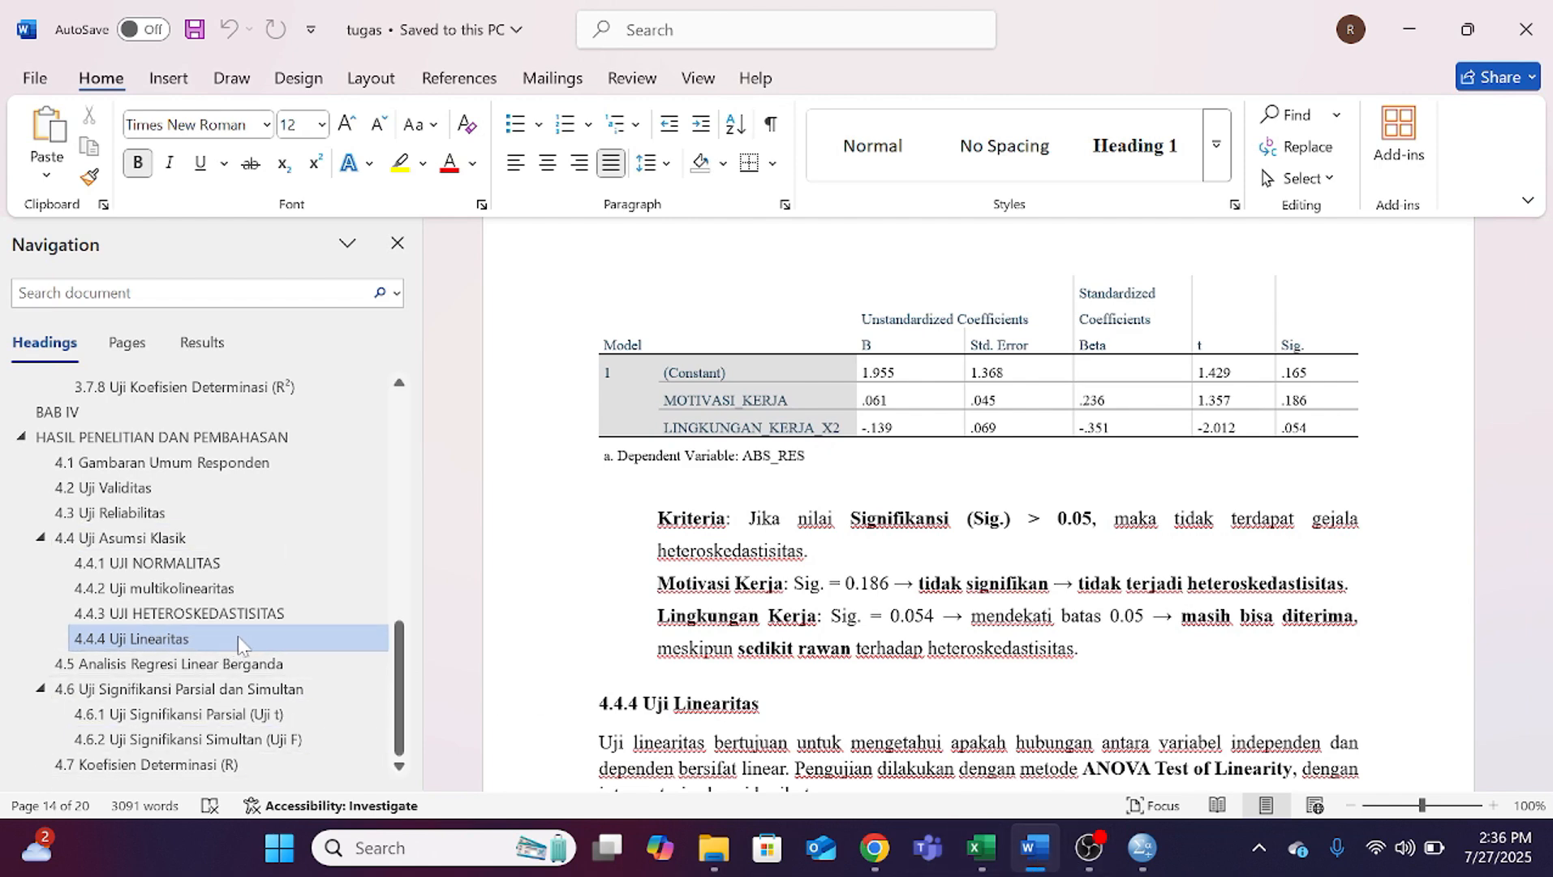
scroll(974, 504, "down", 3)
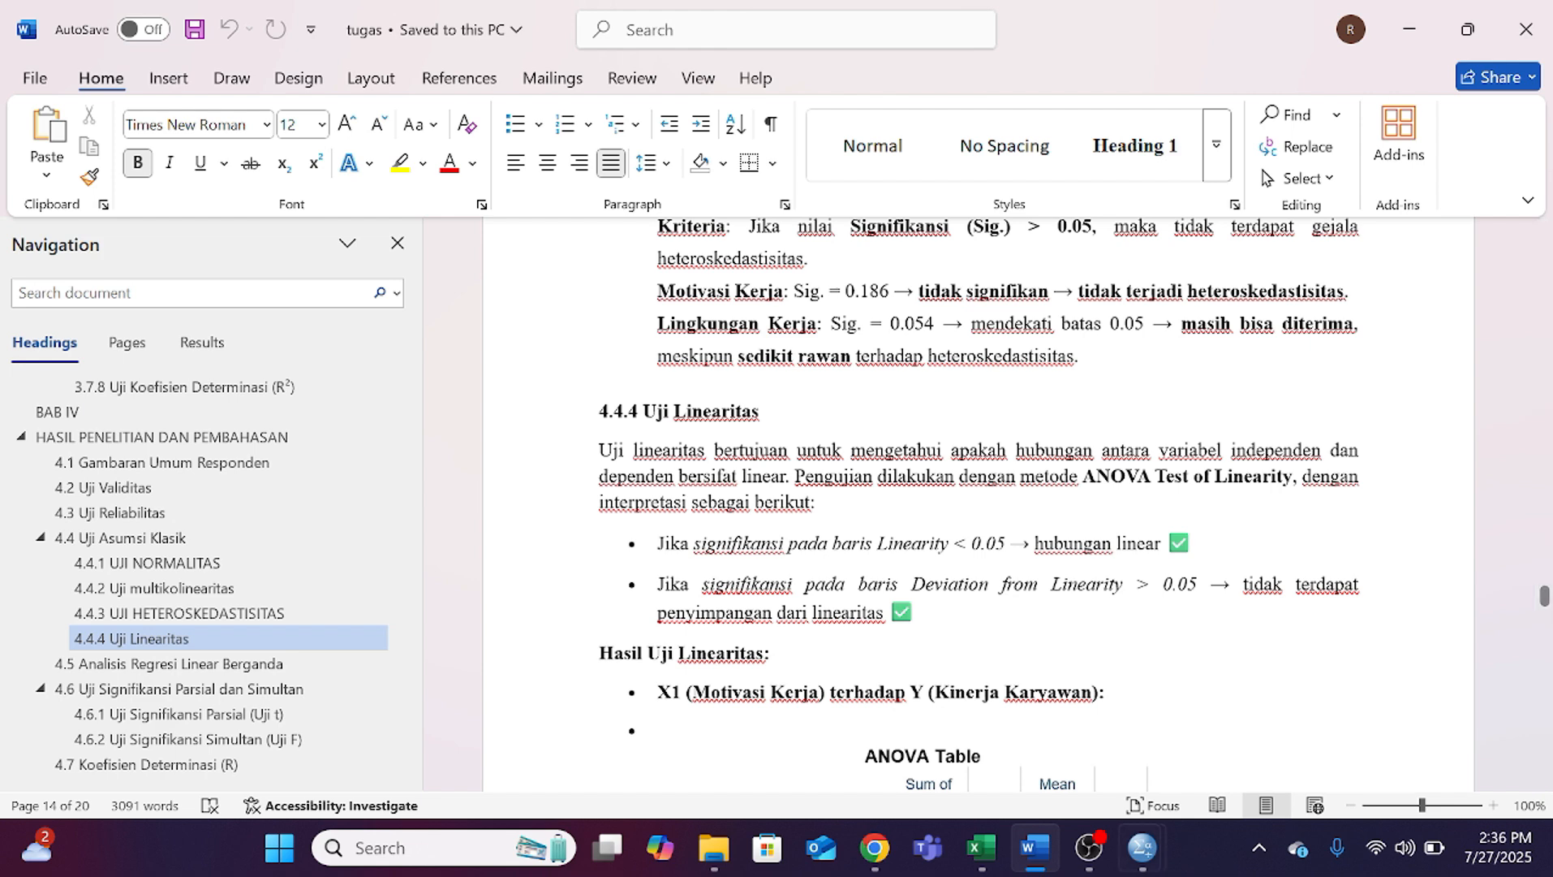
Step: Switch to the SPSS Data Editor and clear the RES_1, ABS_RES and RES_2 variables from the data set
mouse_move(1142, 844)
left_click(1055, 740)
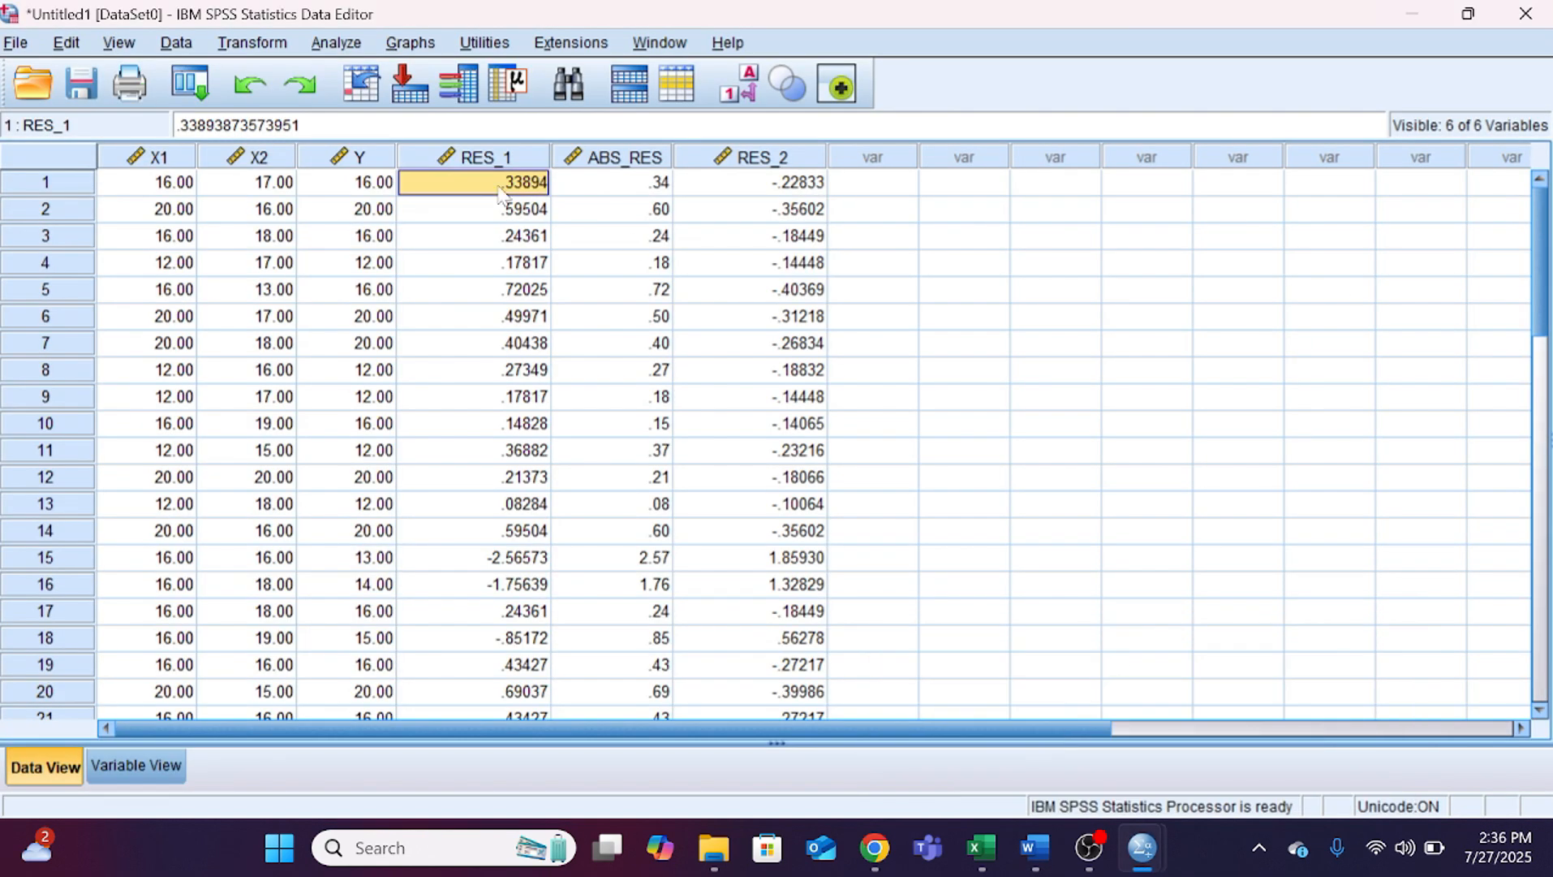
left_click_drag(499, 157, 816, 159)
right_click(815, 158)
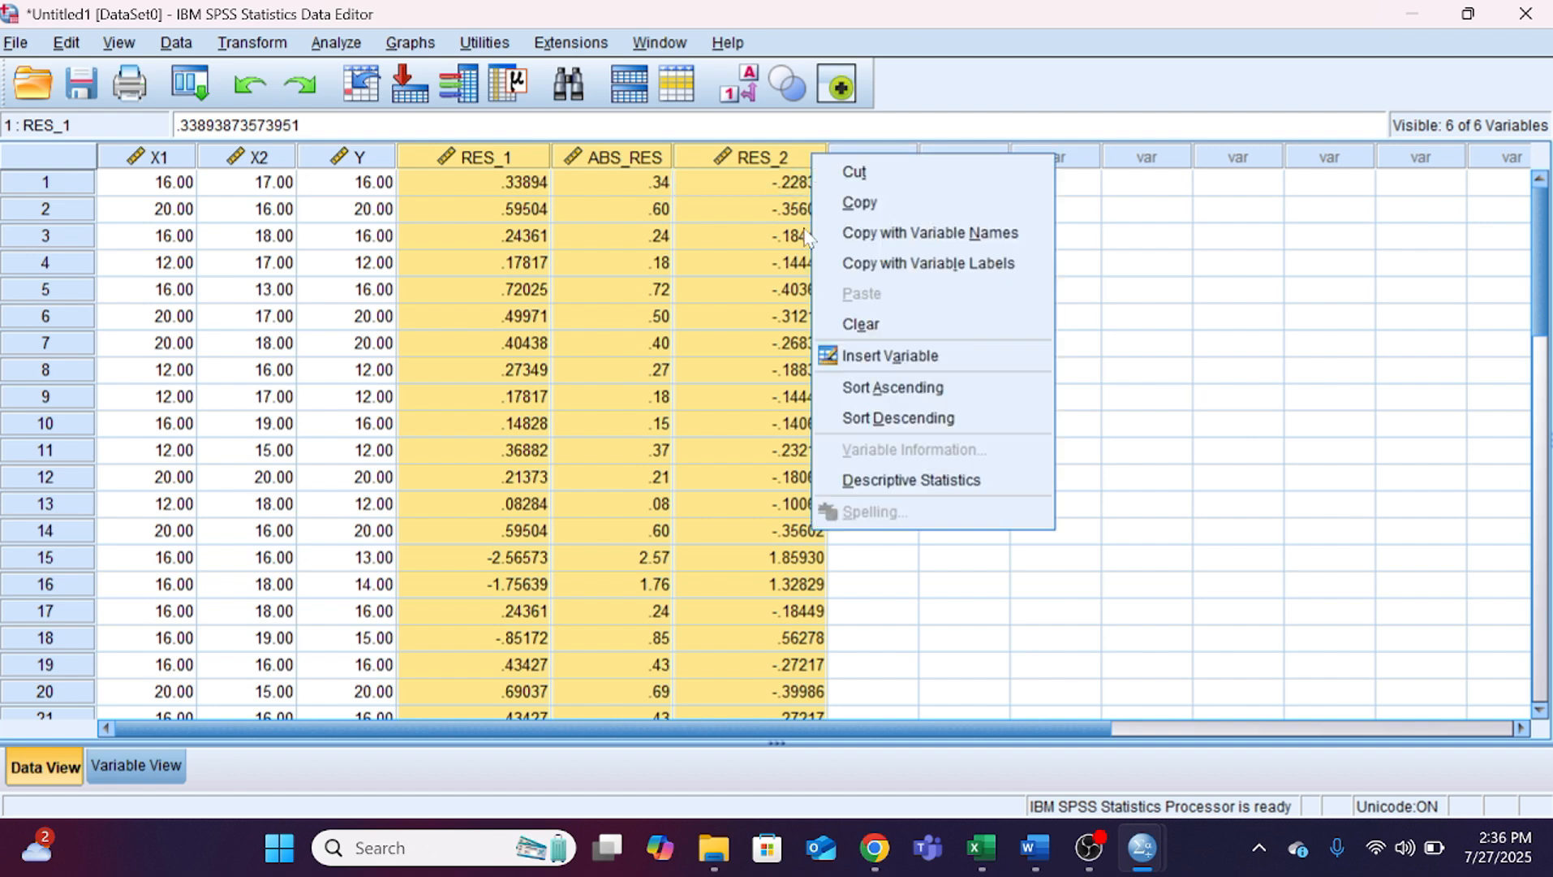
left_click(914, 327)
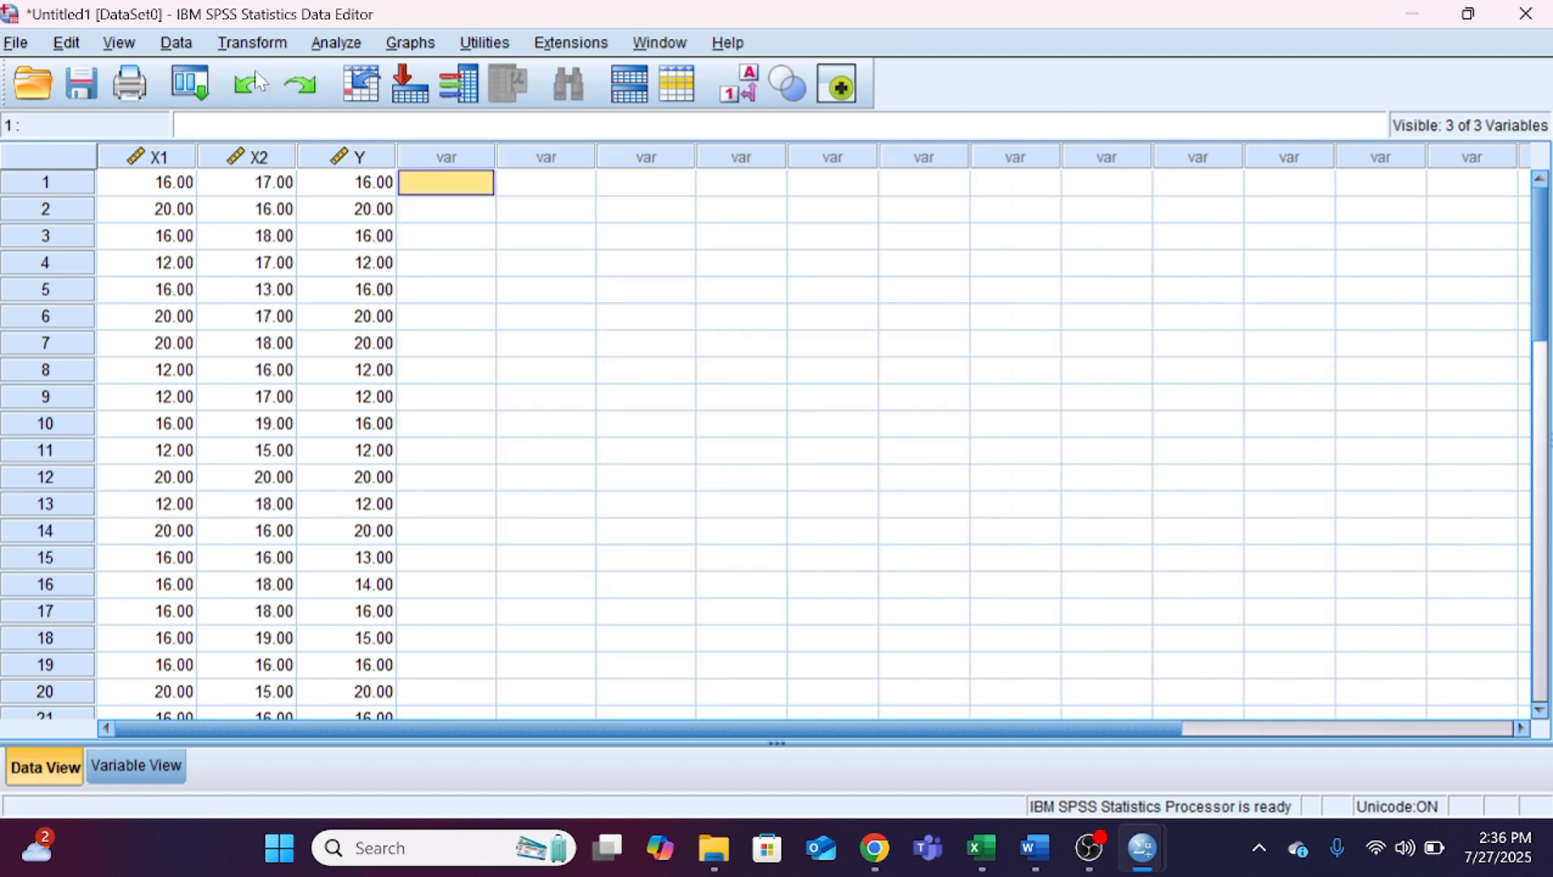
Step: Set up a Compare Means analysis with Y as the dependent variable and X1 and X2 as independents
left_click(271, 43)
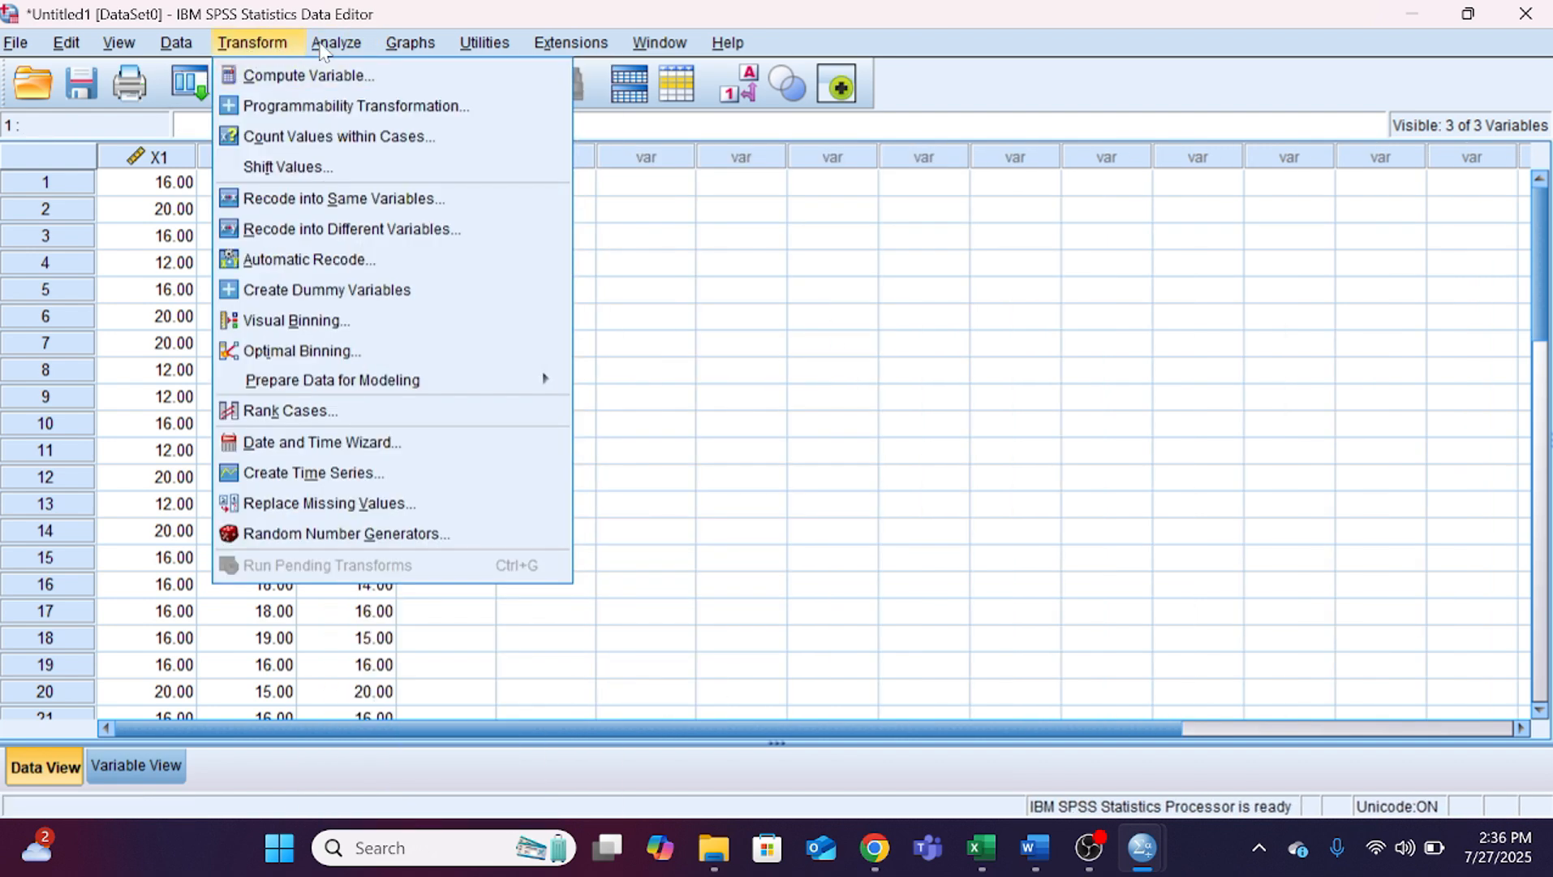
mouse_move(336, 42)
mouse_move(460, 385)
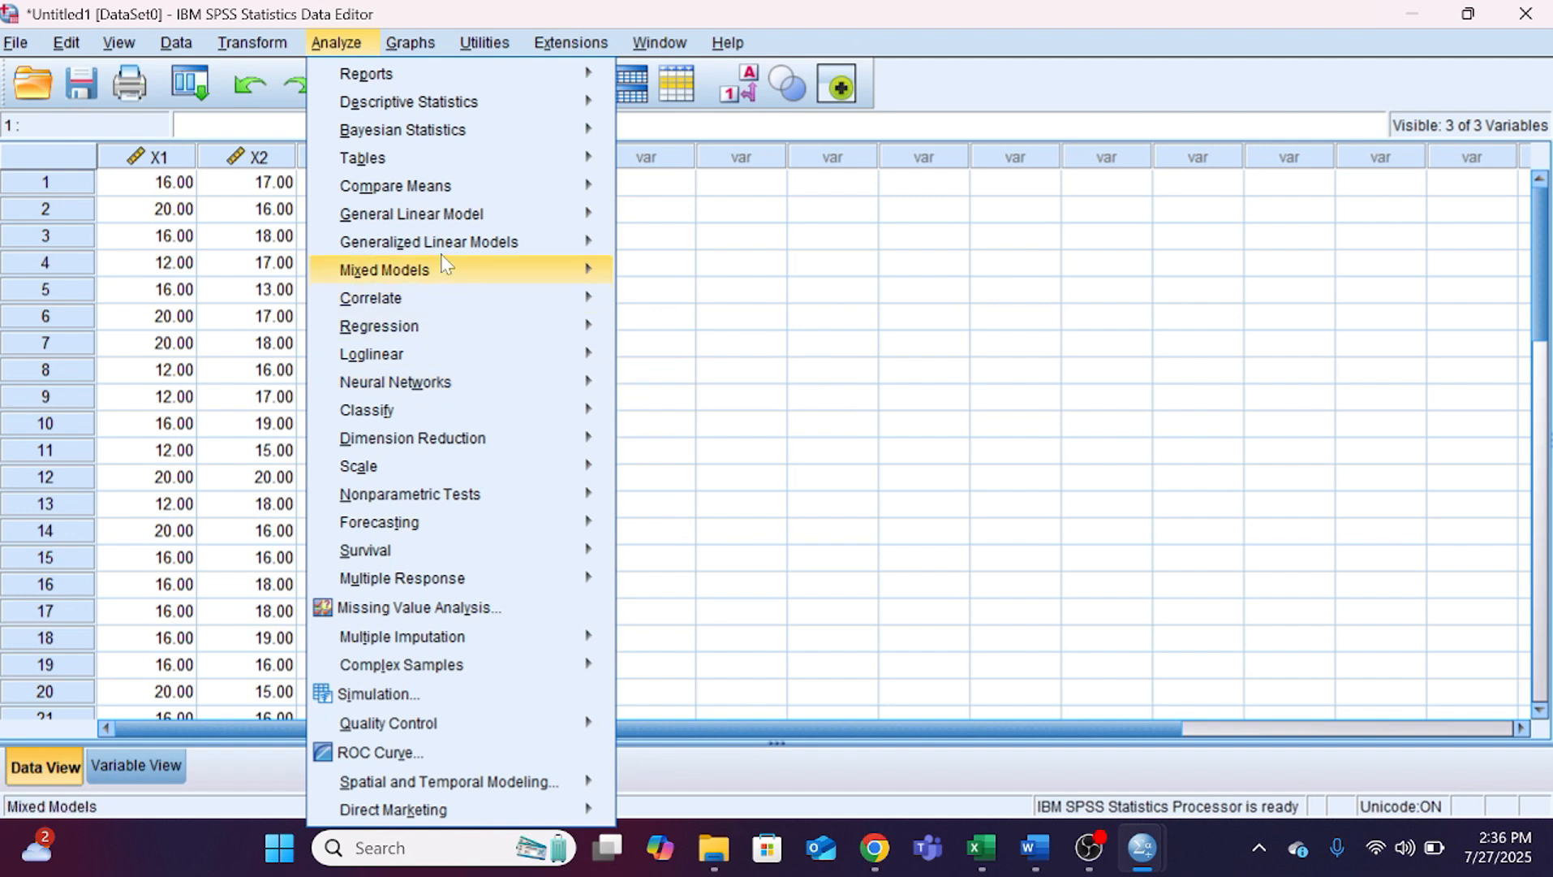
mouse_move(452, 189)
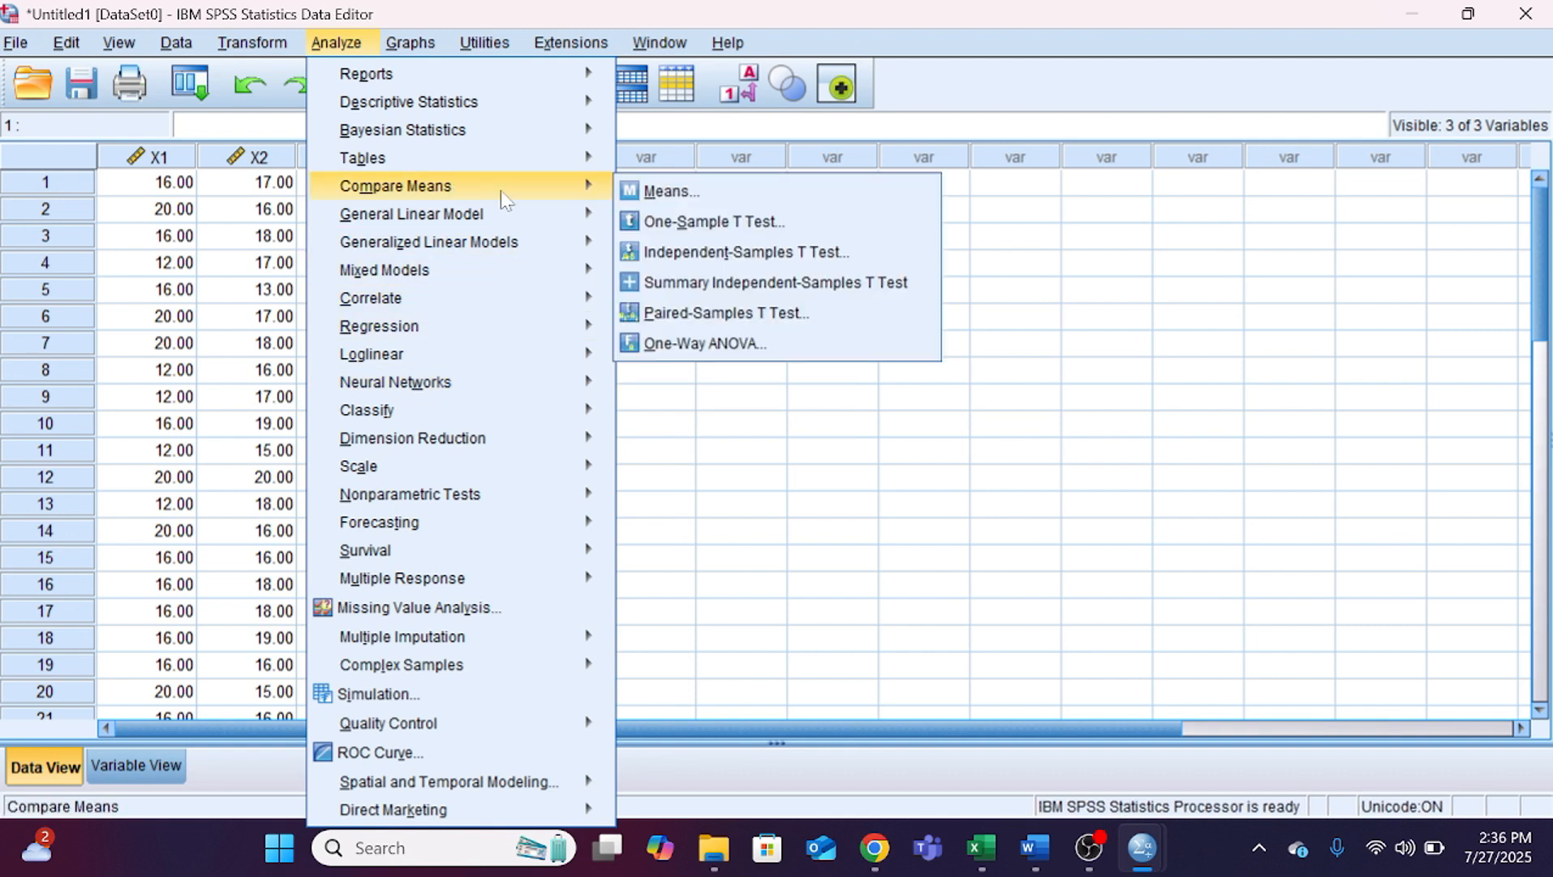
left_click(670, 192)
left_click(581, 353)
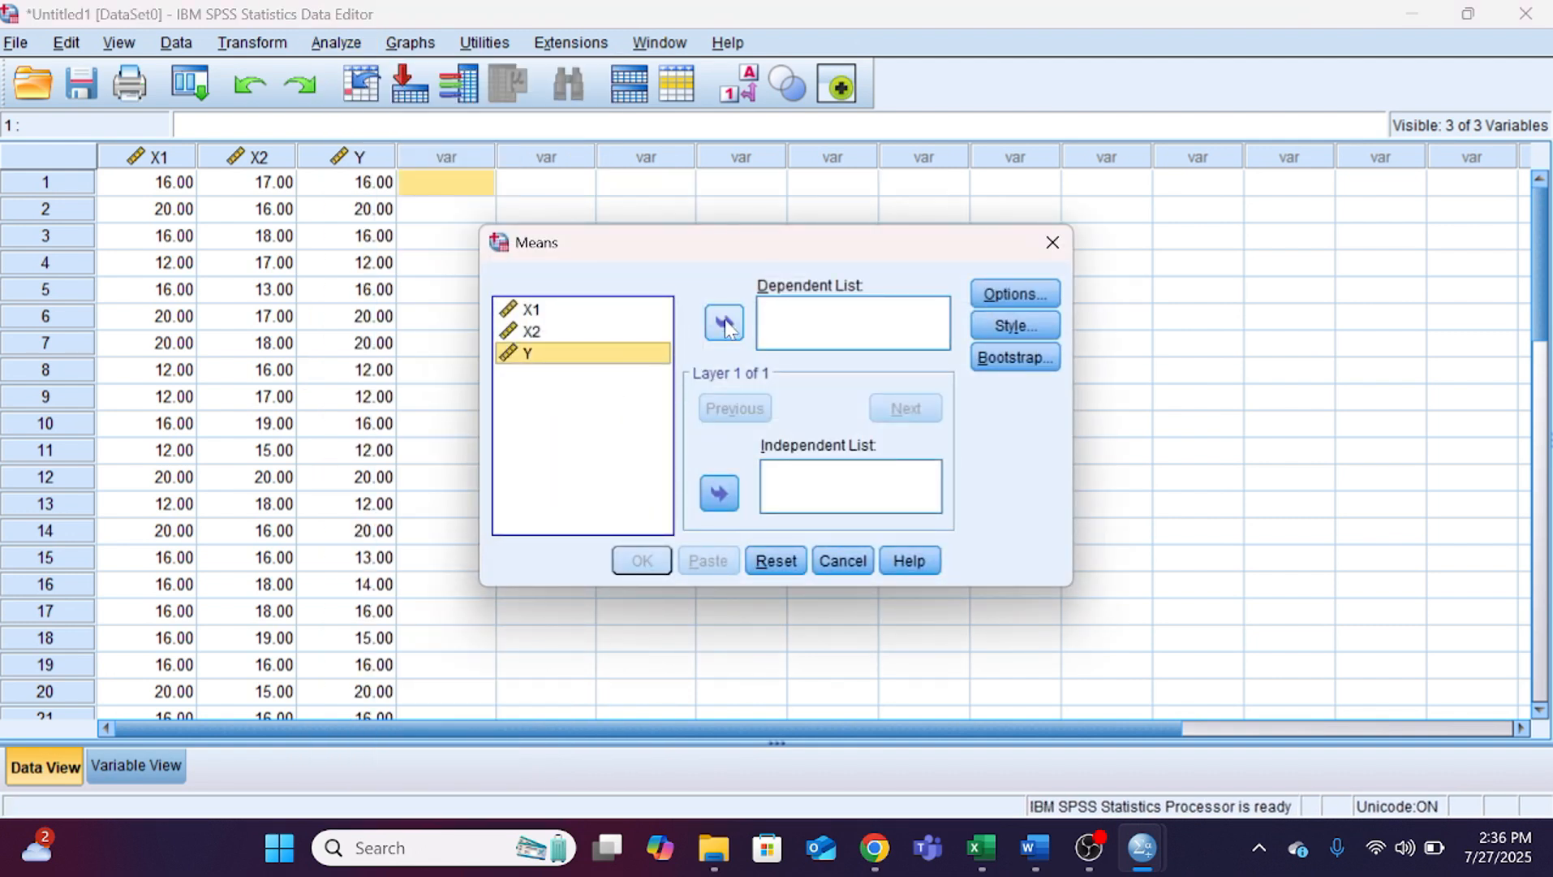
double_click(582, 353)
left_click(584, 332)
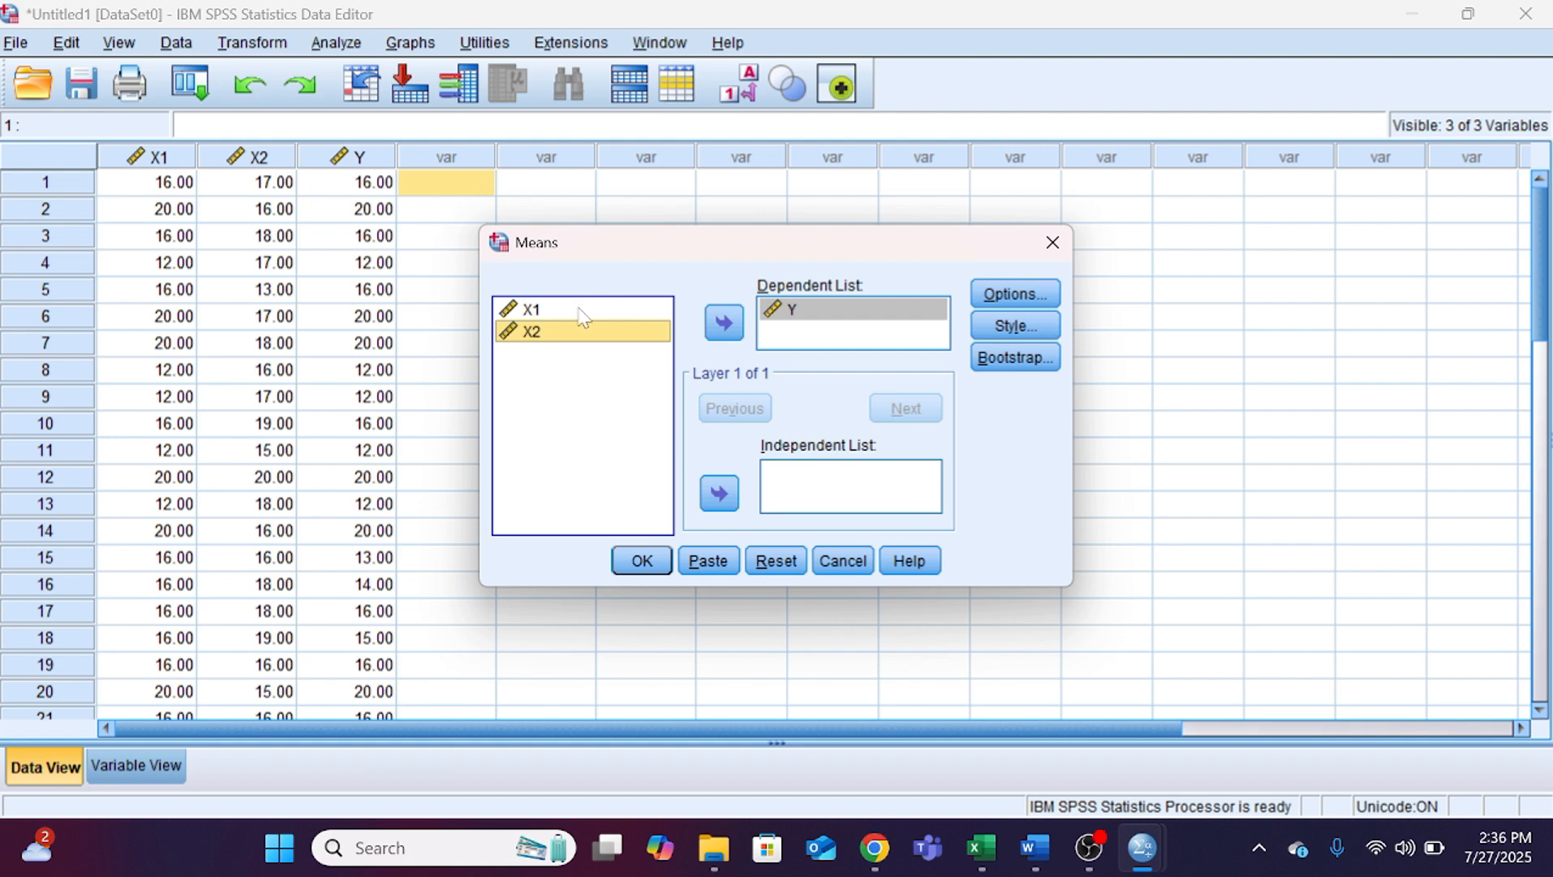
left_click(582, 311, "shift")
left_click(720, 493)
Step: Enable the test for linearity in the Means options and run the analysis
left_click(992, 294)
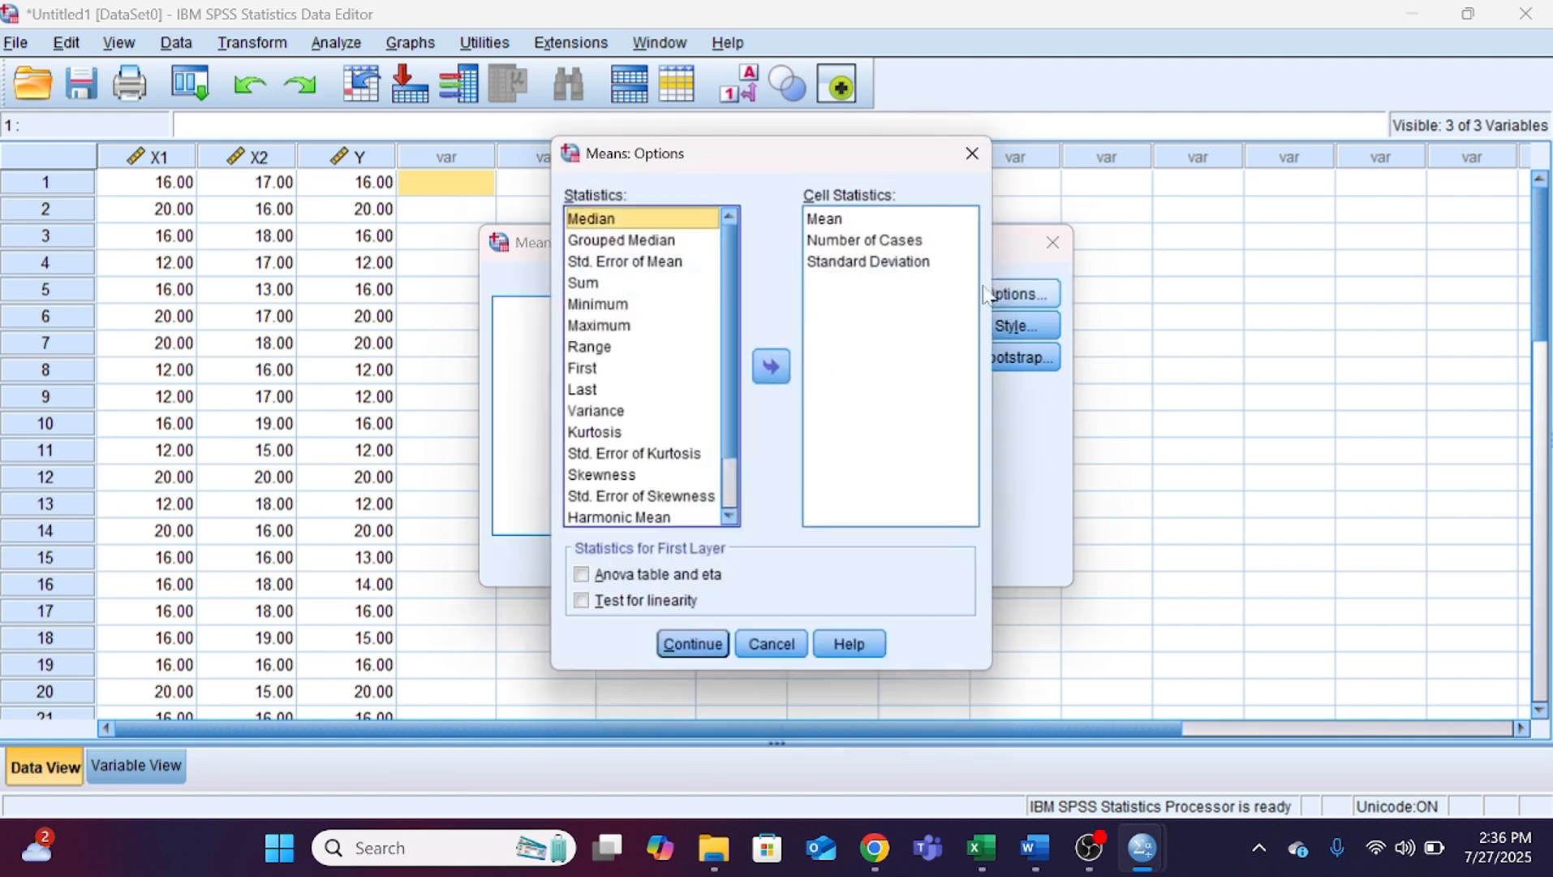
left_click(643, 608)
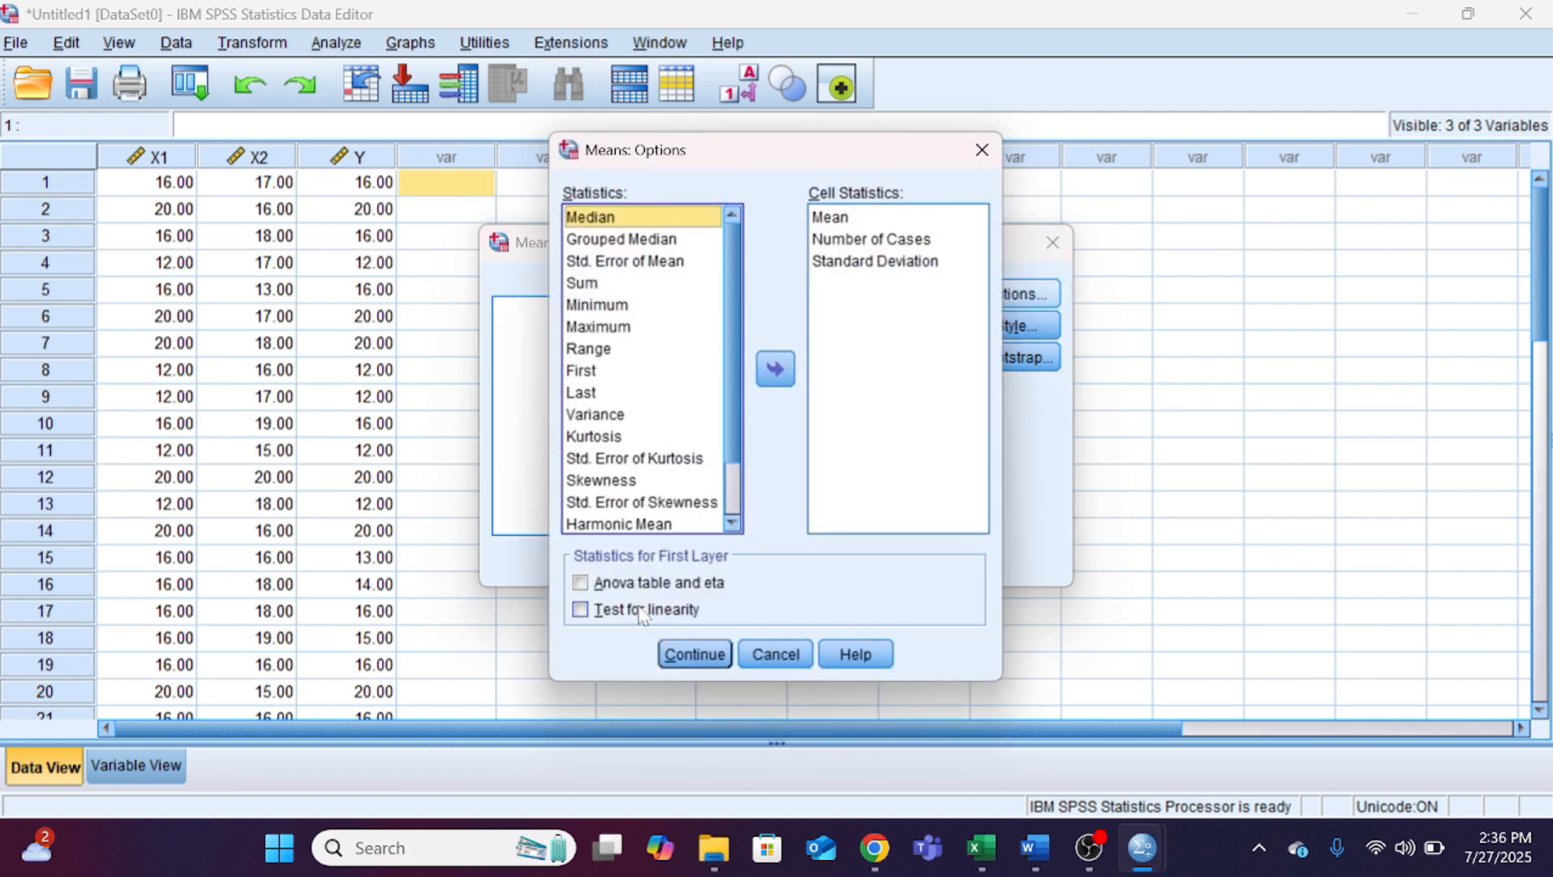
left_click(688, 655)
left_click(640, 561)
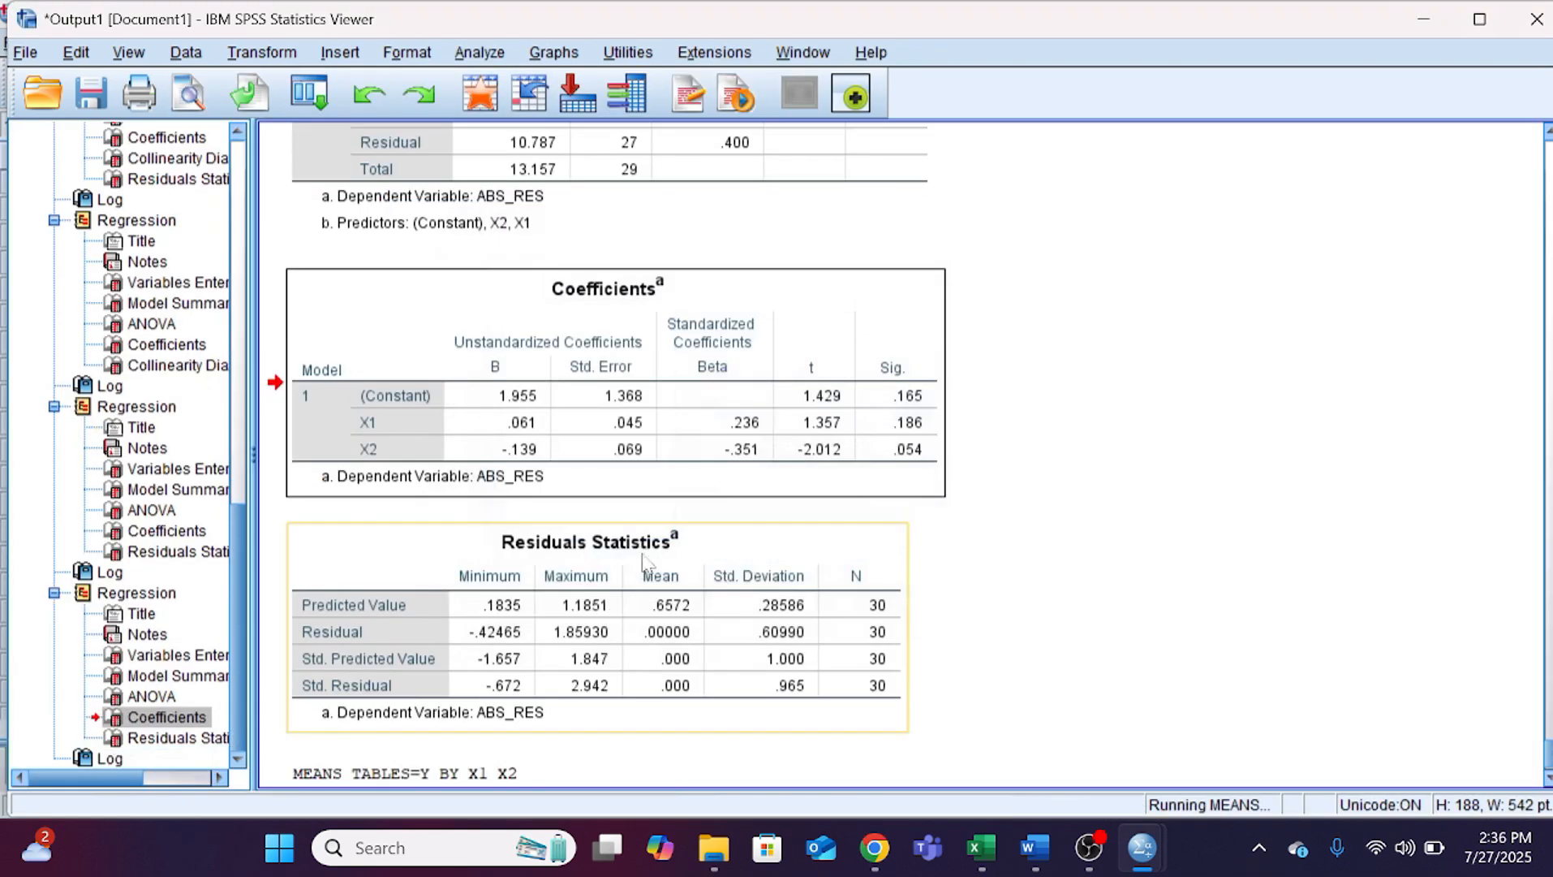
Step: Examine the Linearity and Deviation from Linearity significance values in the Y * X1 and Y * X2 ANOVA tables
scroll(698, 381, "down", 5)
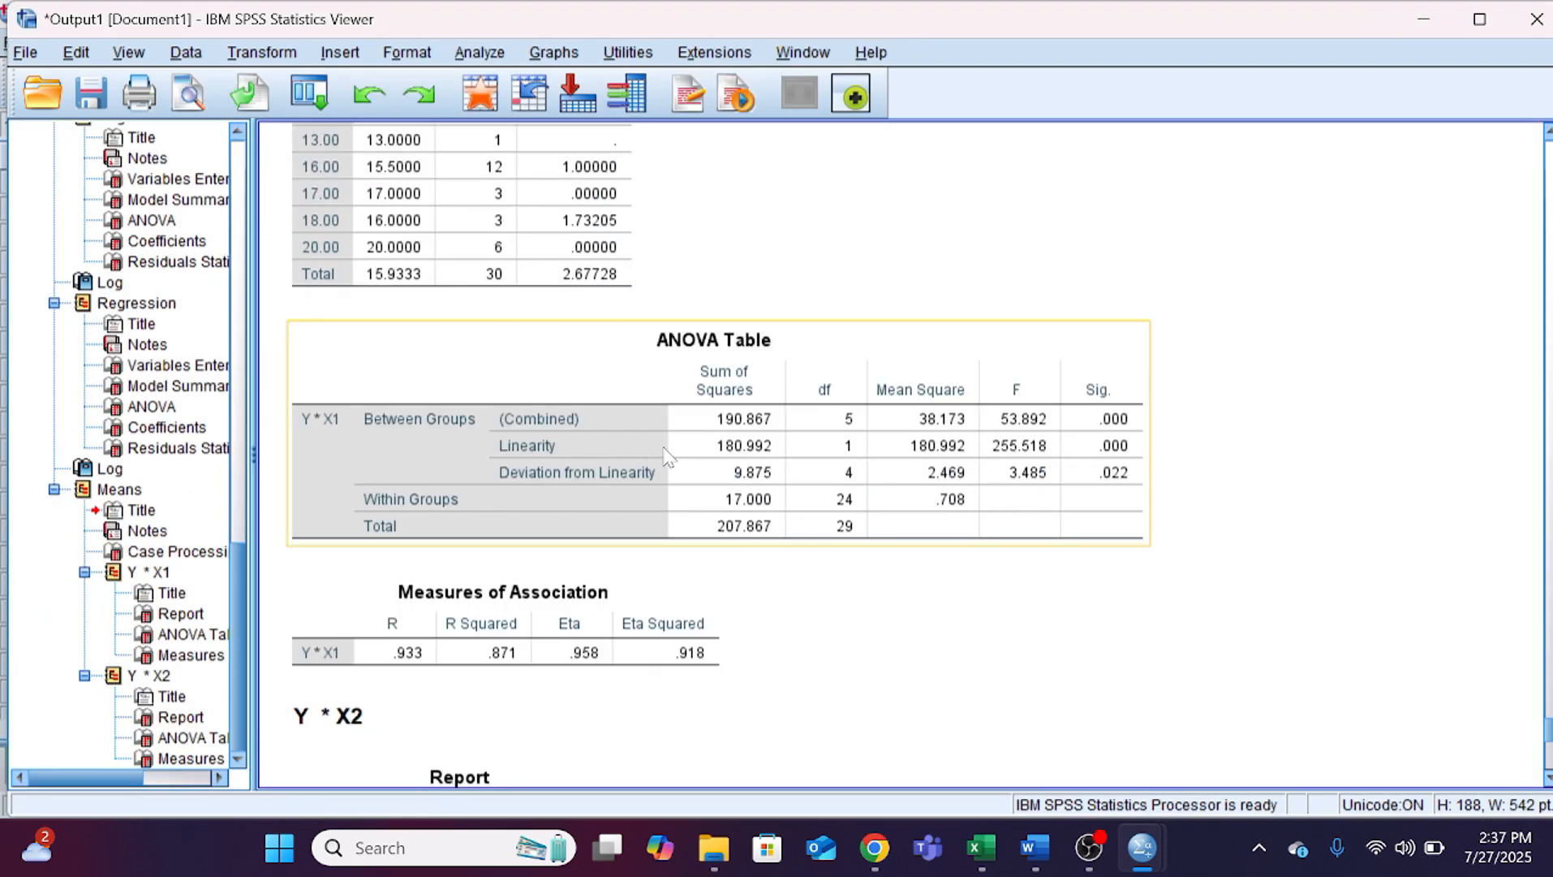
left_click(970, 430)
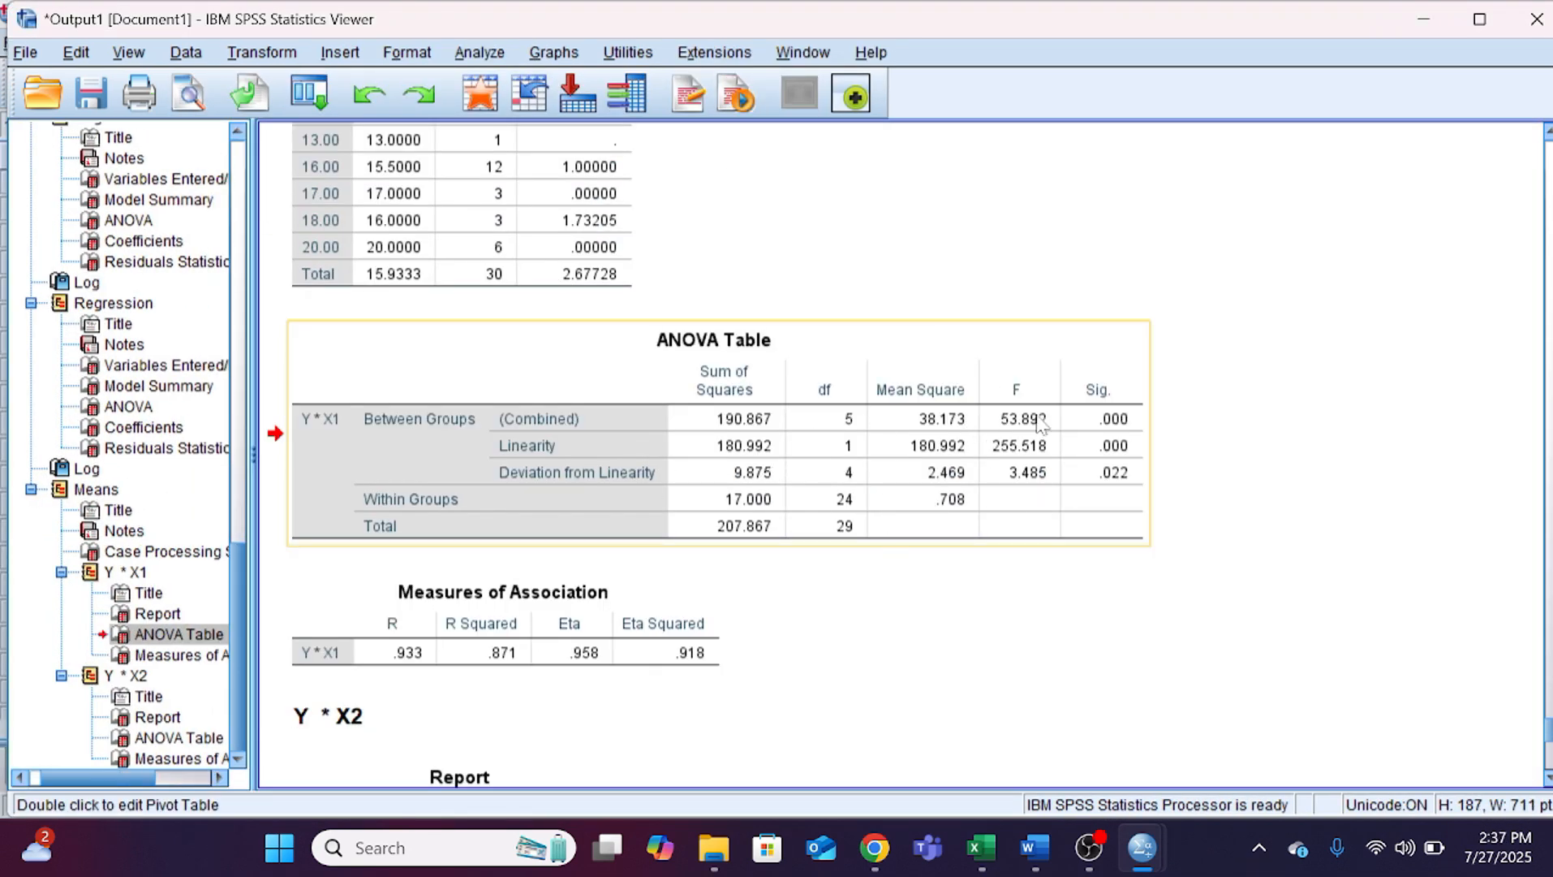
scroll(844, 486, "down", 5)
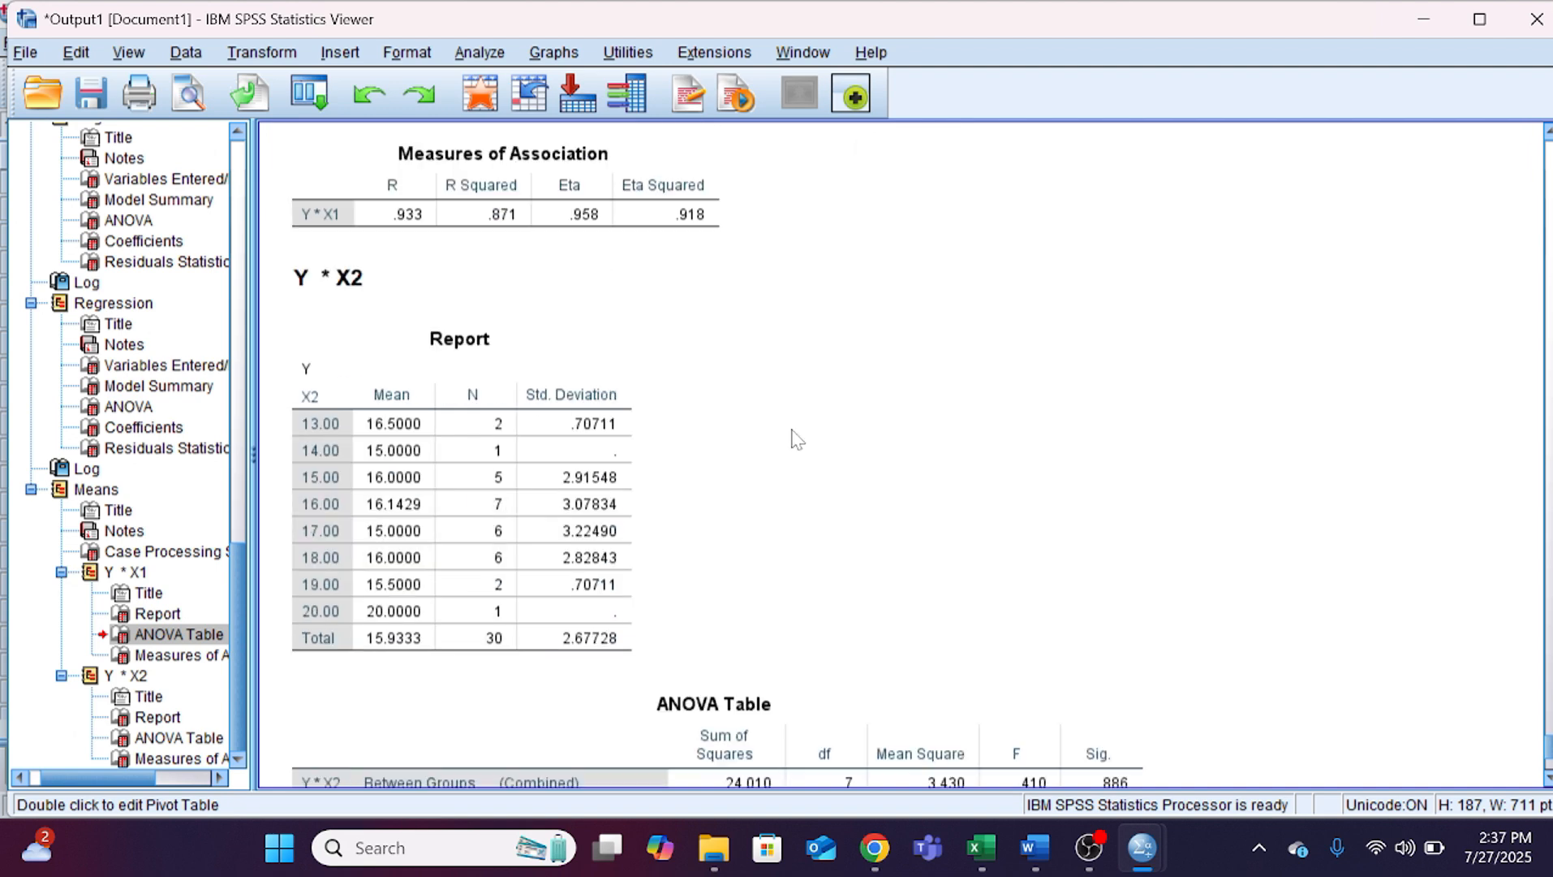
scroll(797, 439, "down", 3)
scroll(786, 414, "up", 4)
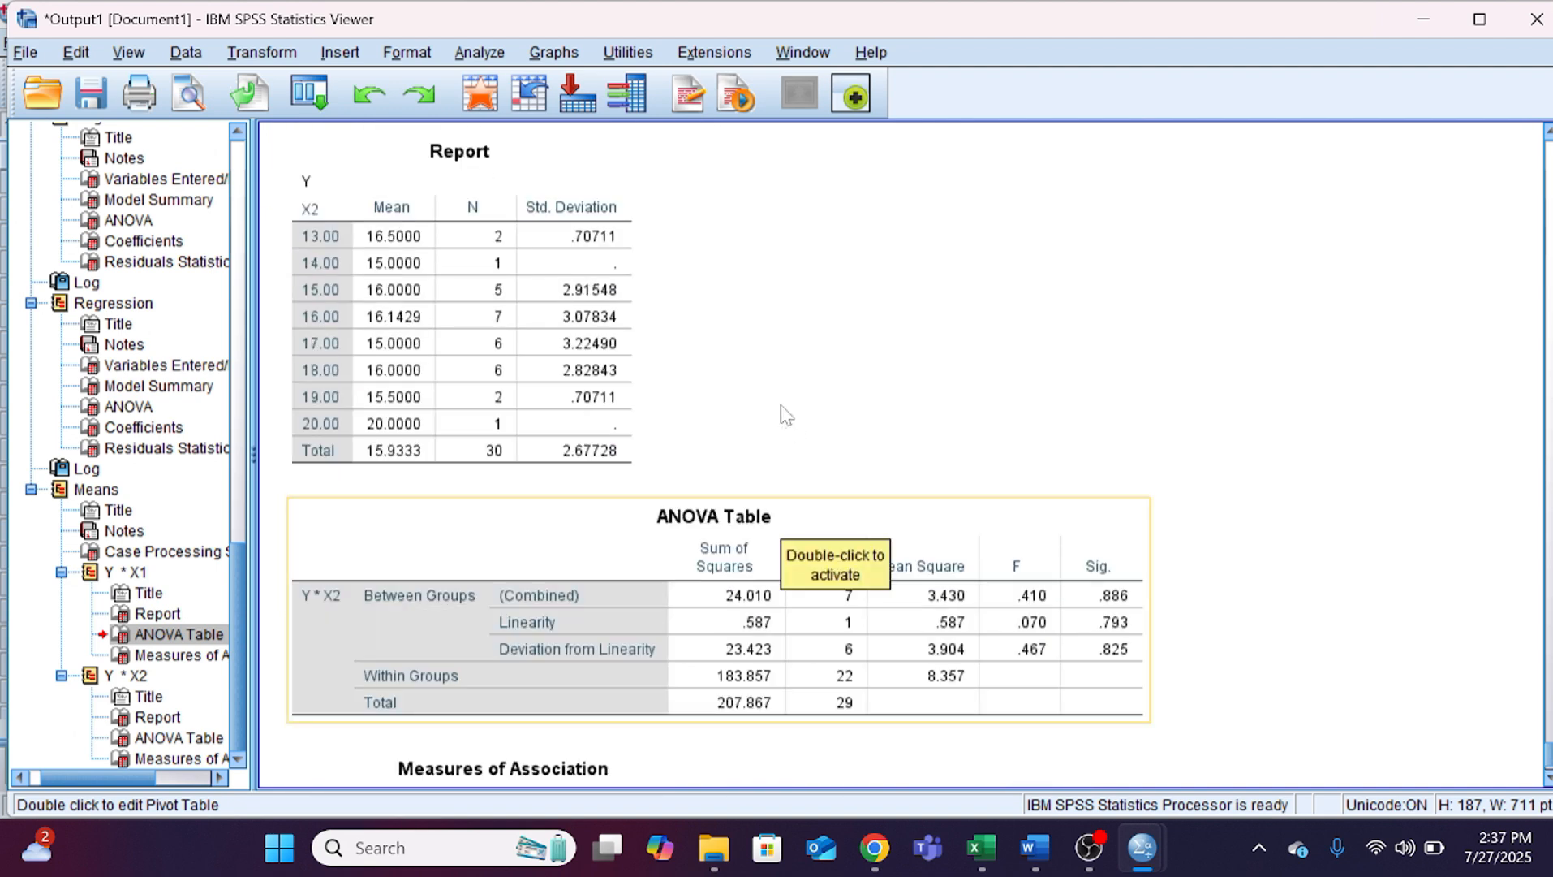
scroll(786, 414, "down", 4)
scroll(785, 414, "up", 7)
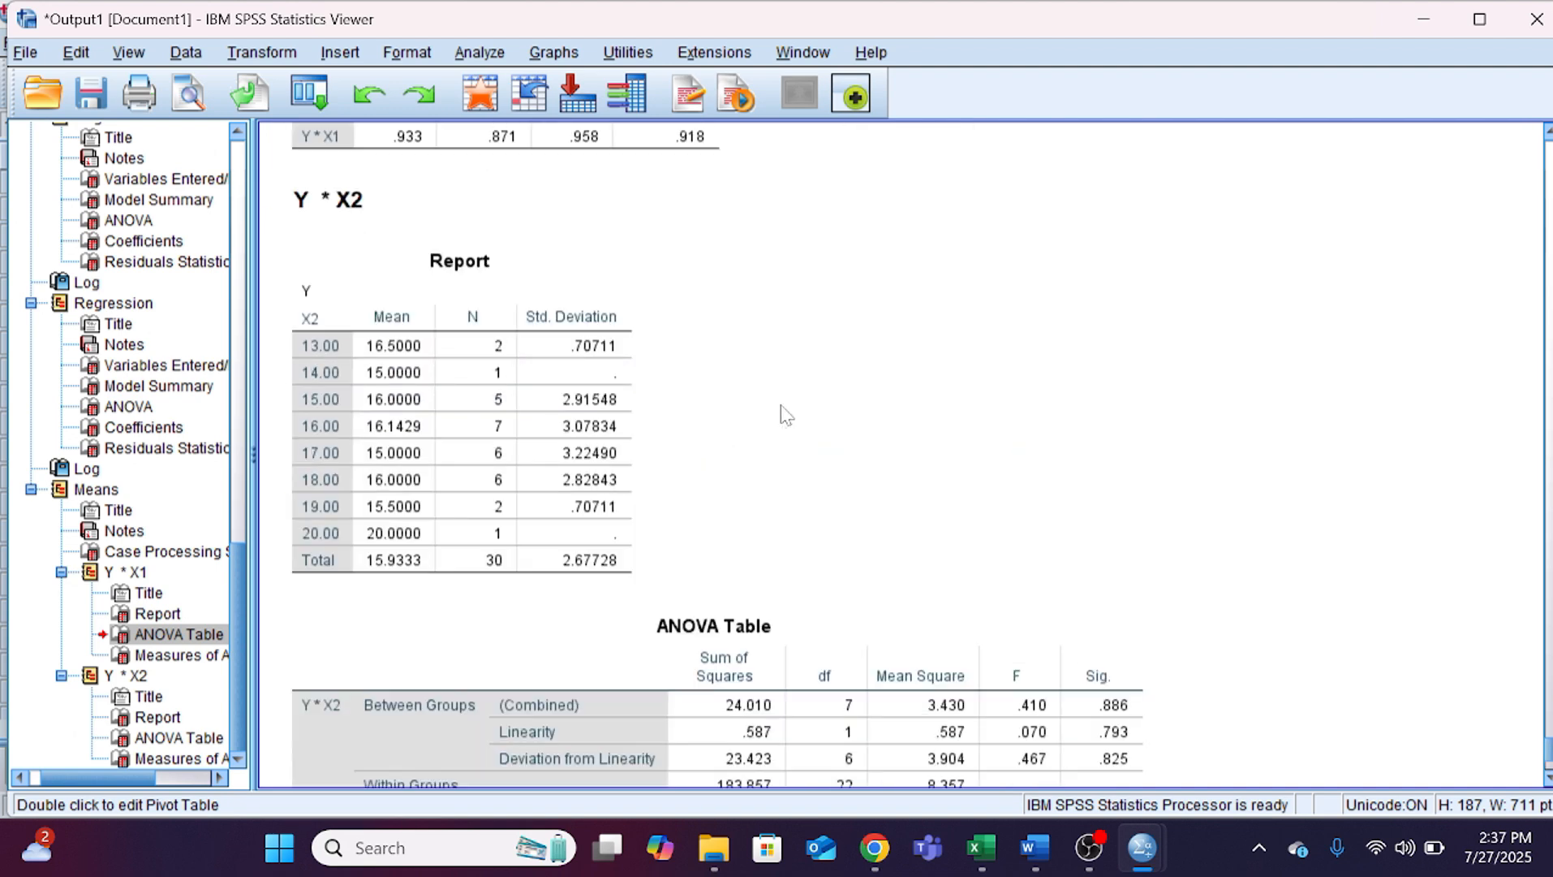
scroll(784, 414, "down", 5)
scroll(786, 418, "down", 3)
scroll(786, 418, "up", 7)
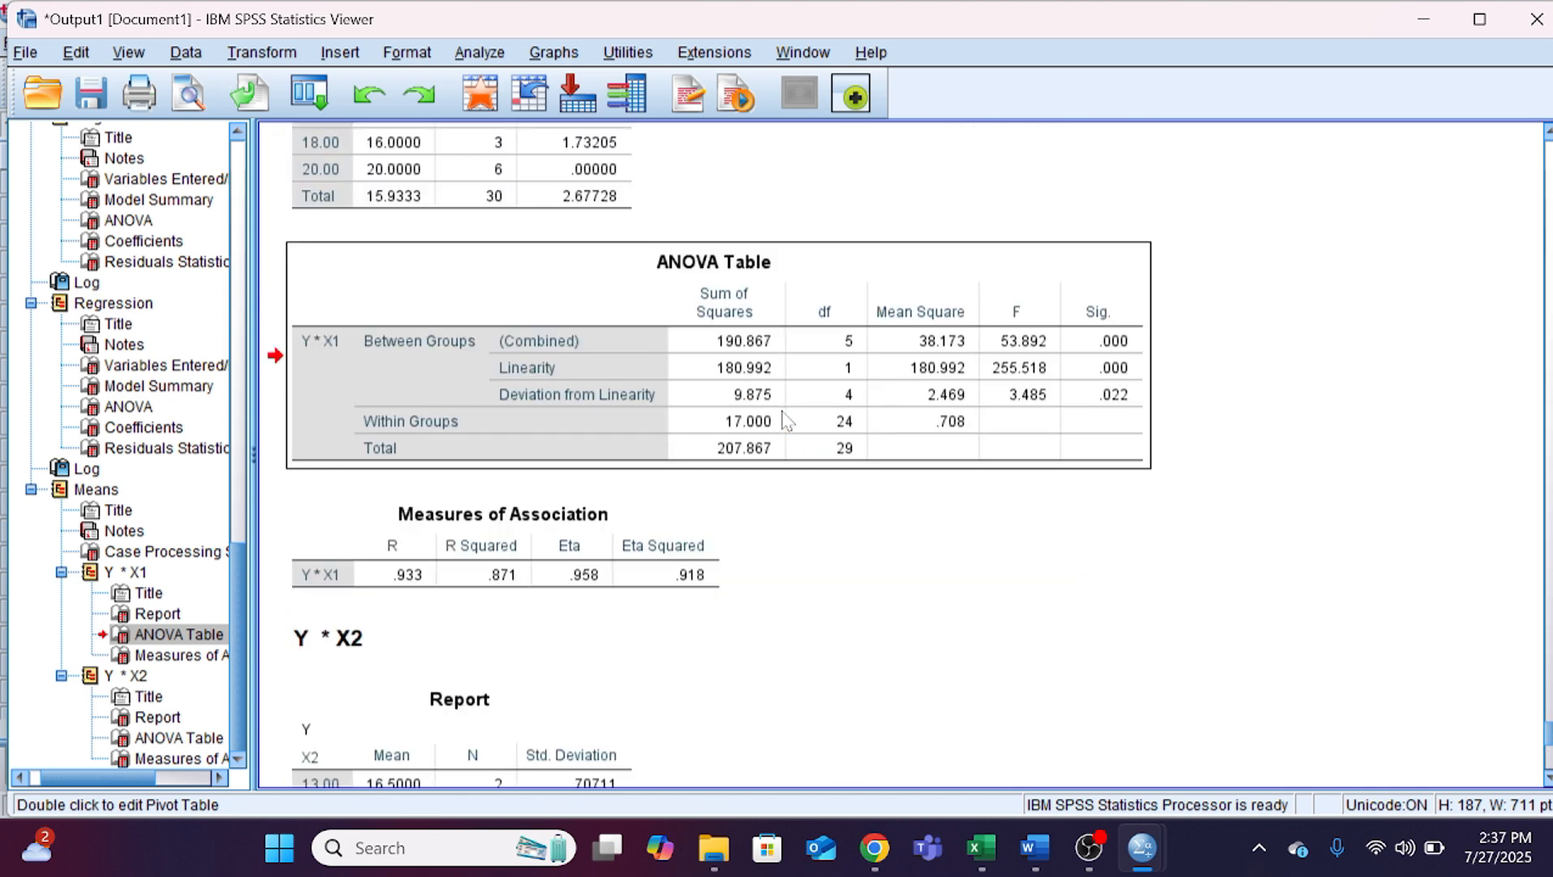
scroll(785, 419, "down", 10)
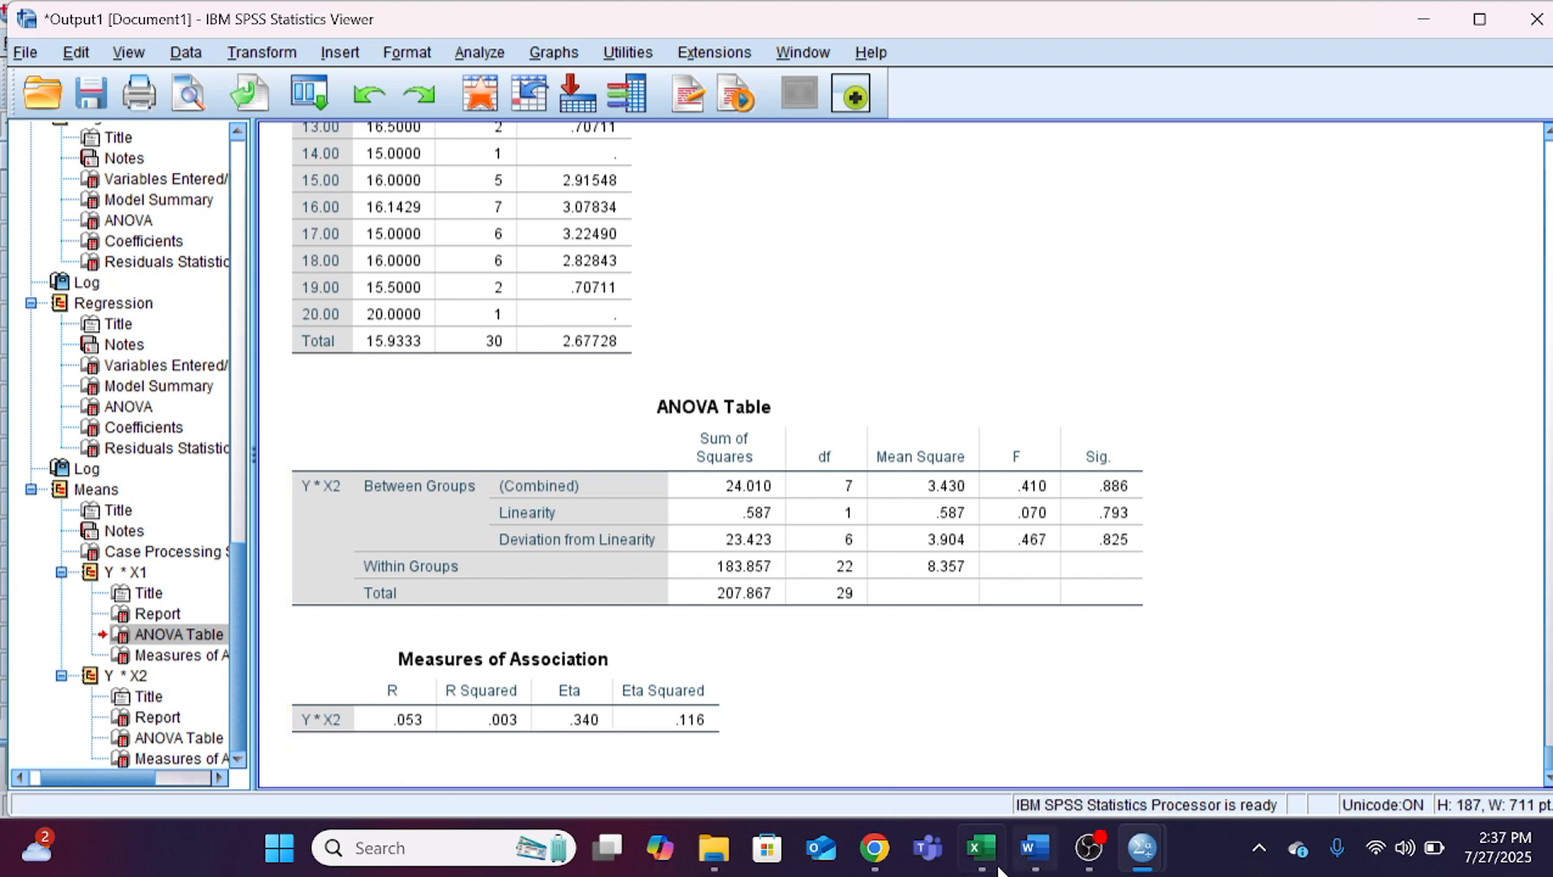
Step: Switch to Word and compare the X1 and X2 linearity tables and conclusions in section 4.4.4 Uji Linearitas
mouse_move(981, 848)
left_click(970, 703)
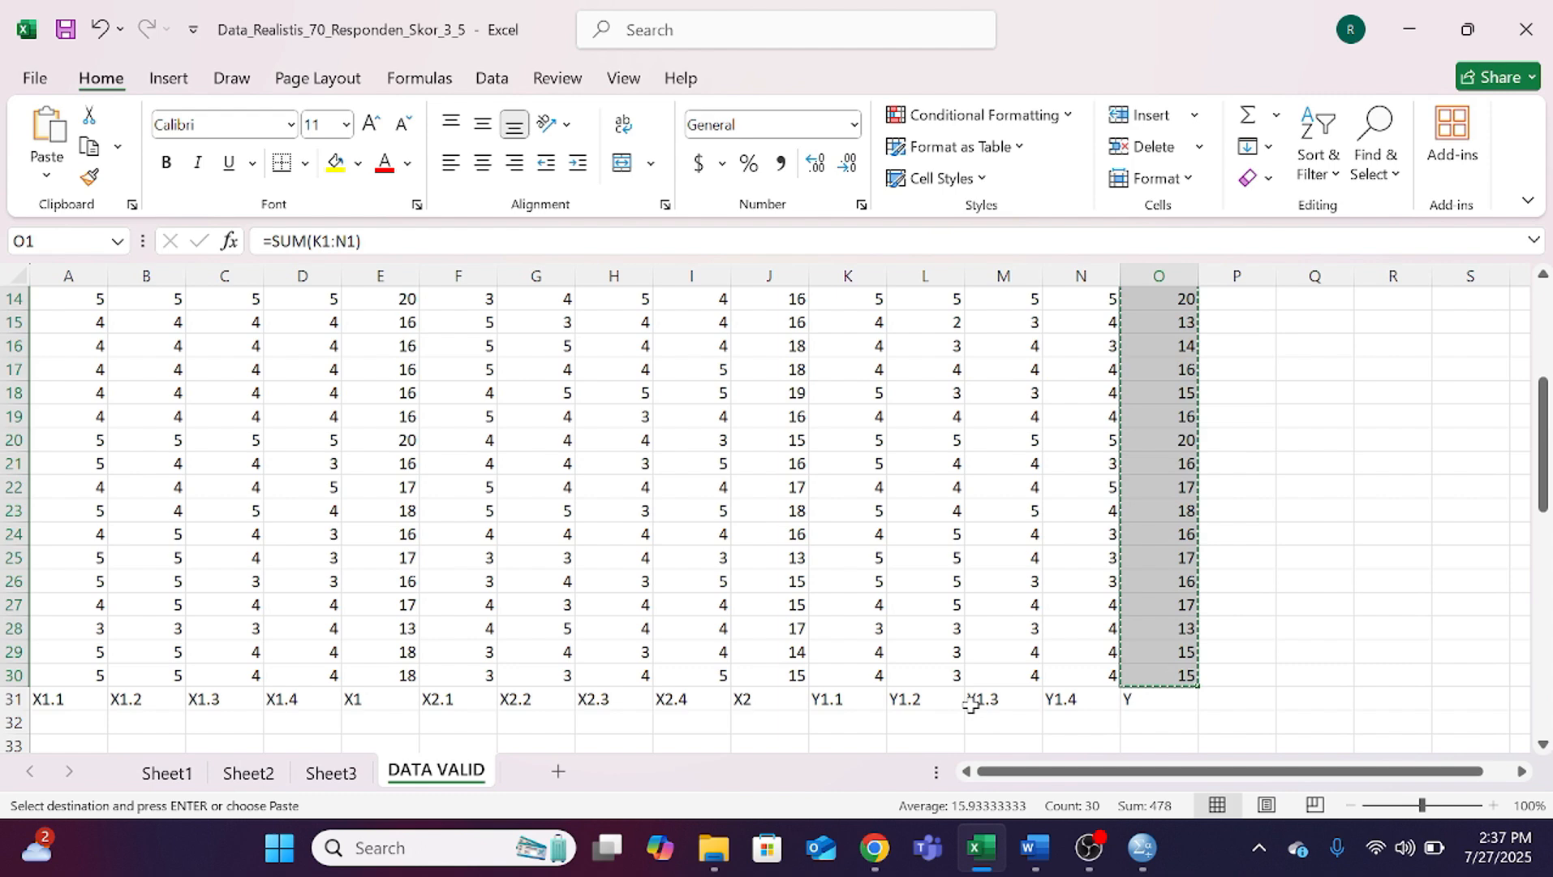
left_click(1033, 847)
scroll(980, 503, "down", 3)
scroll(978, 504, "down", 9)
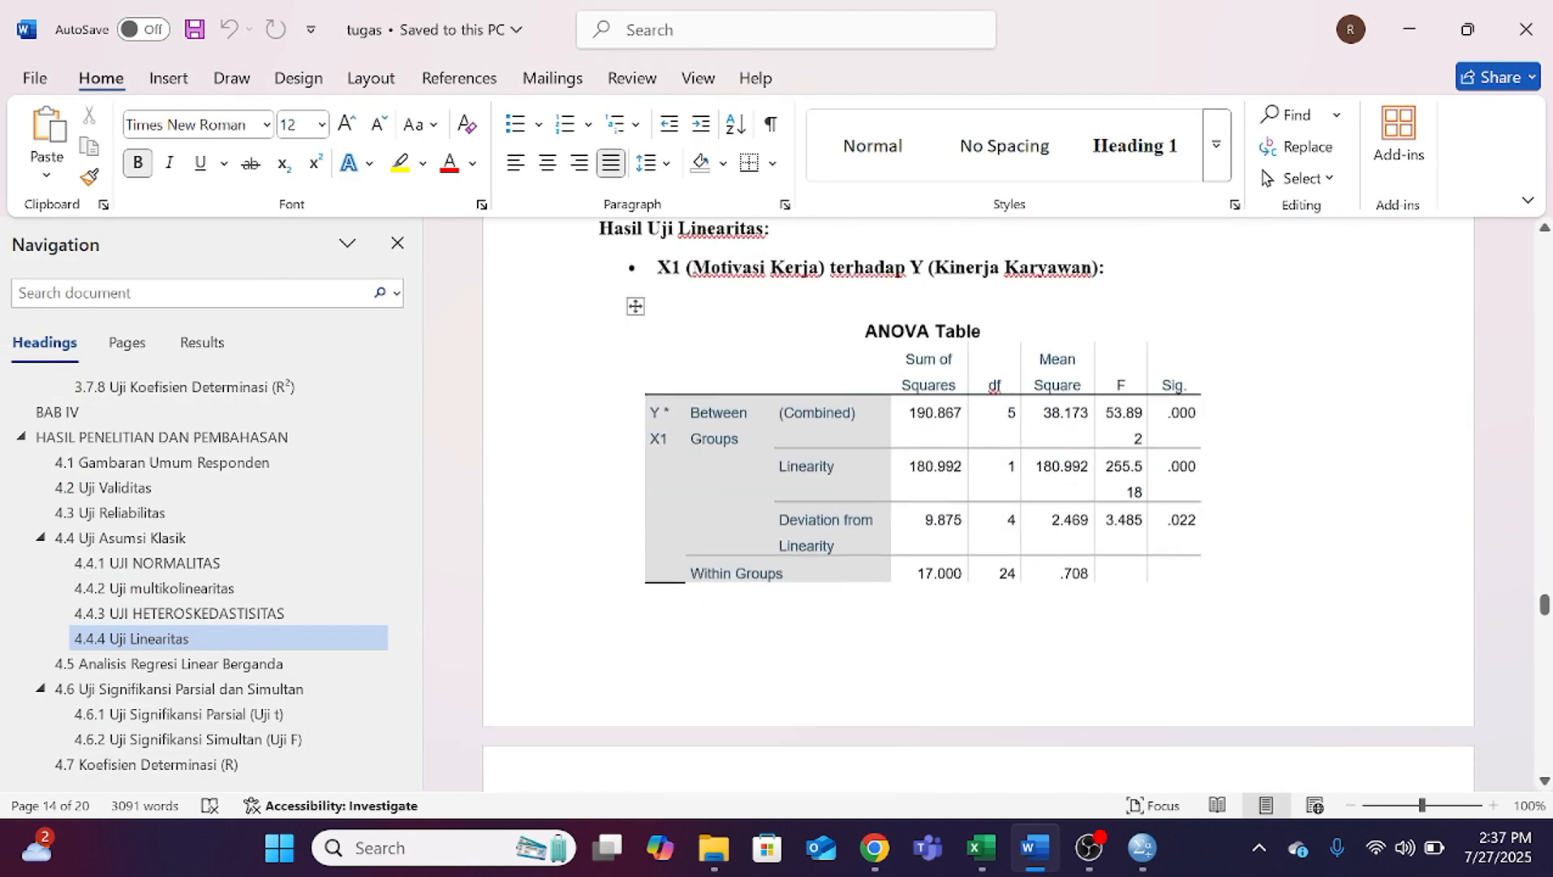
scroll(978, 503, "up", 10)
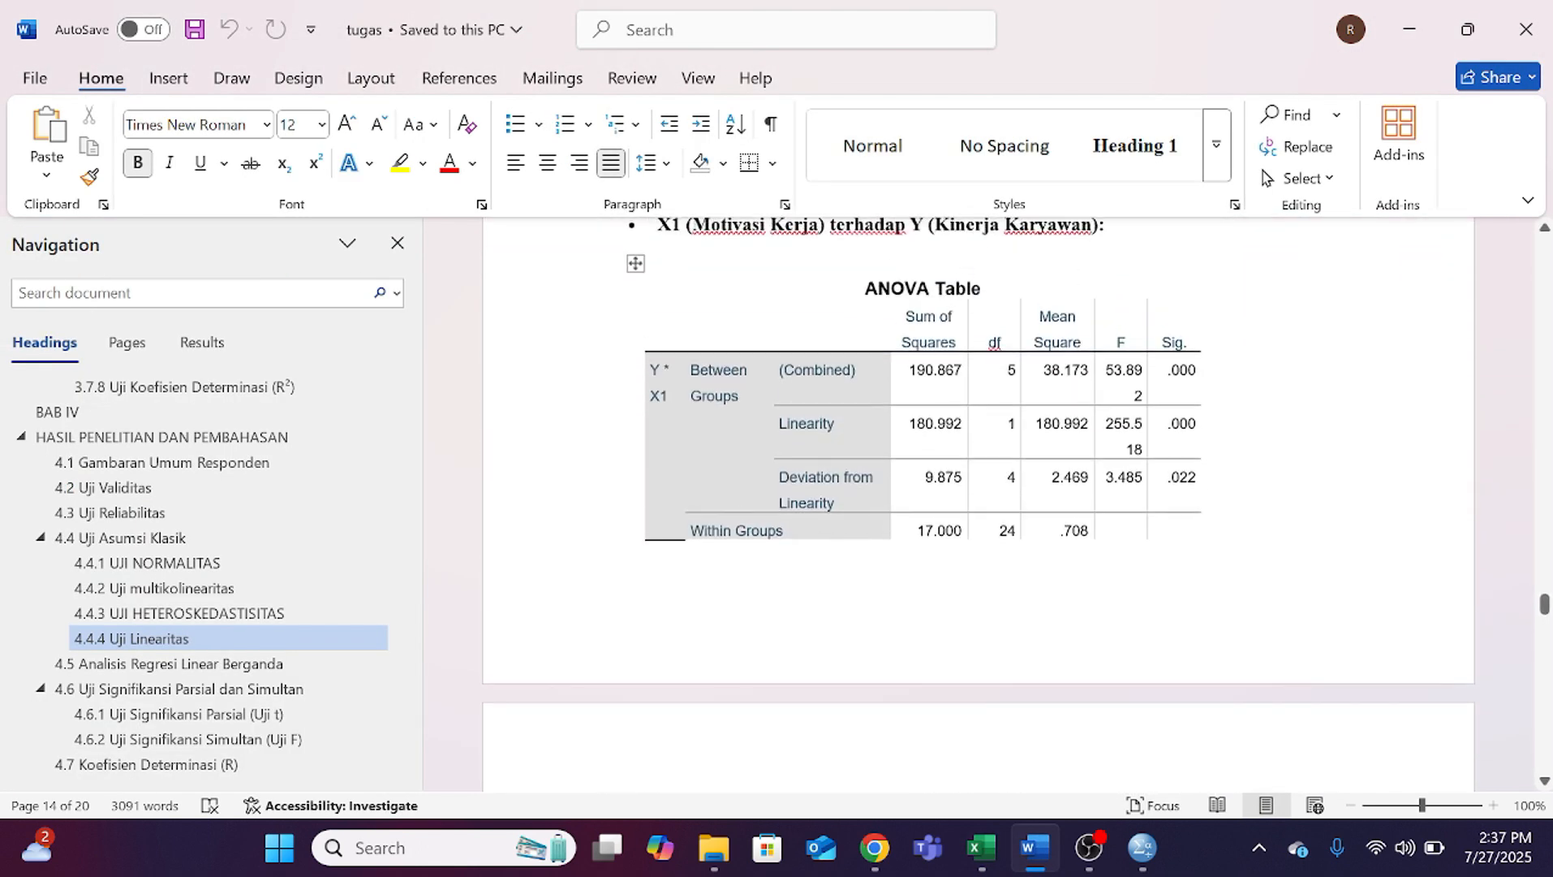
scroll(978, 504, "down", 9)
scroll(978, 503, "down", 8)
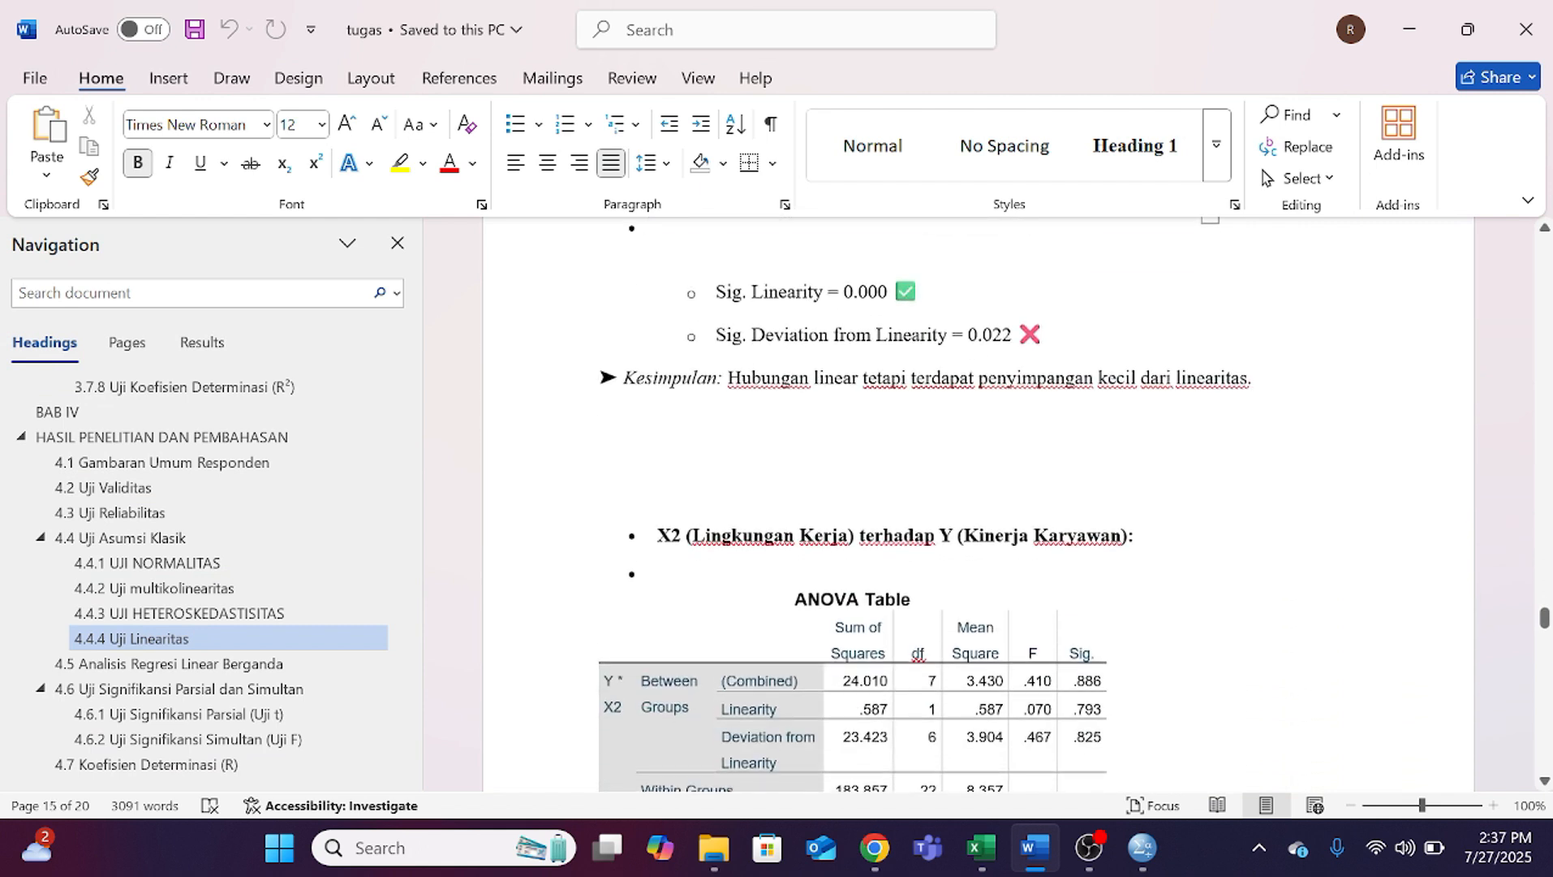
scroll(978, 503, "up", 4)
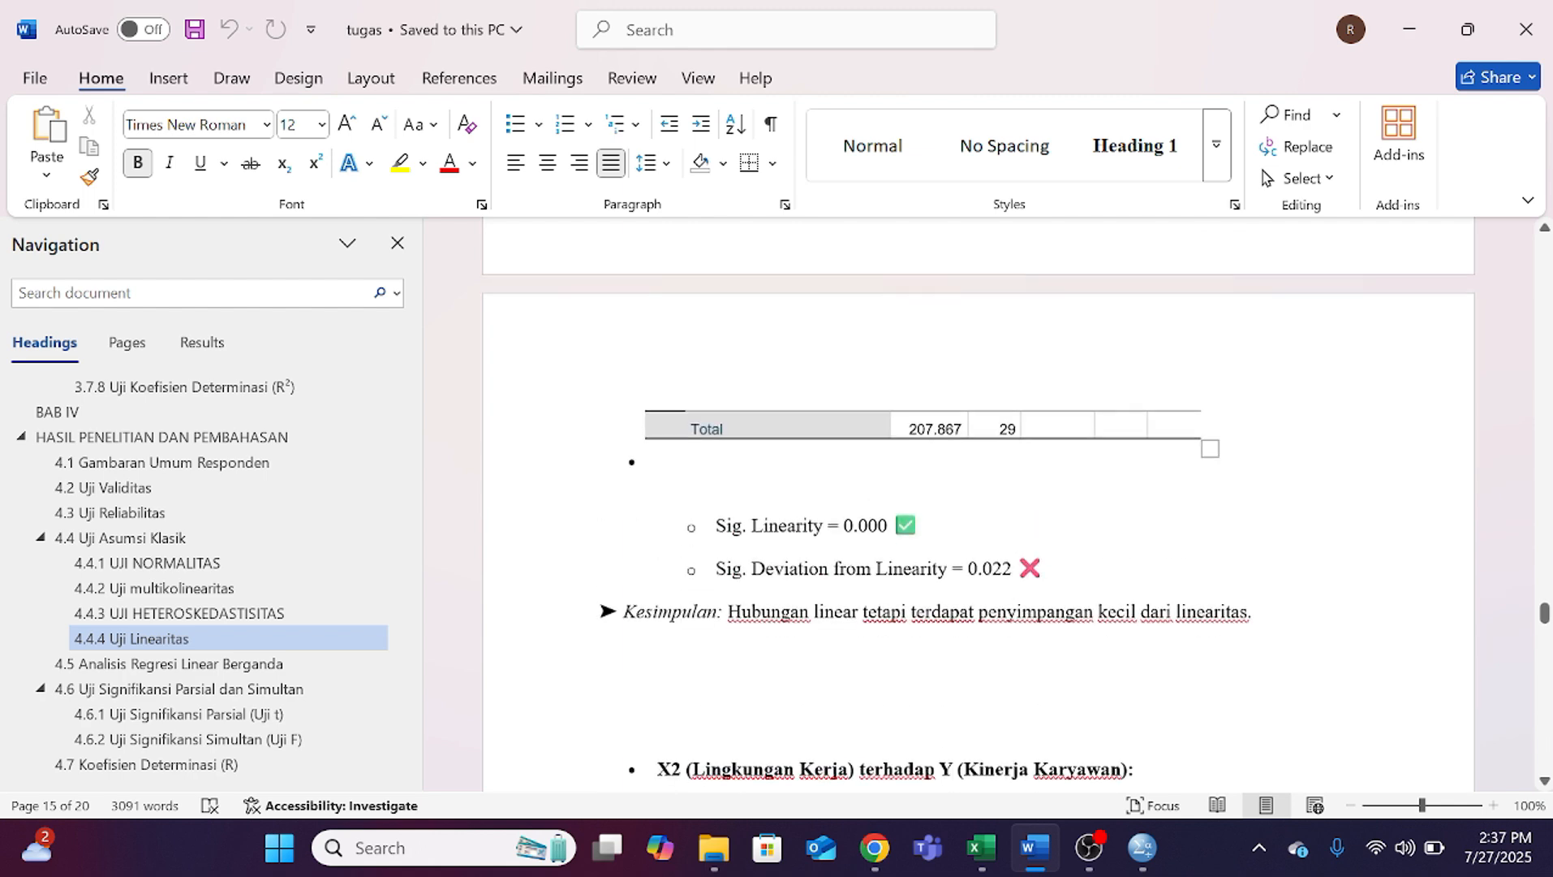
scroll(978, 504, "down", 7)
scroll(978, 503, "down", 7)
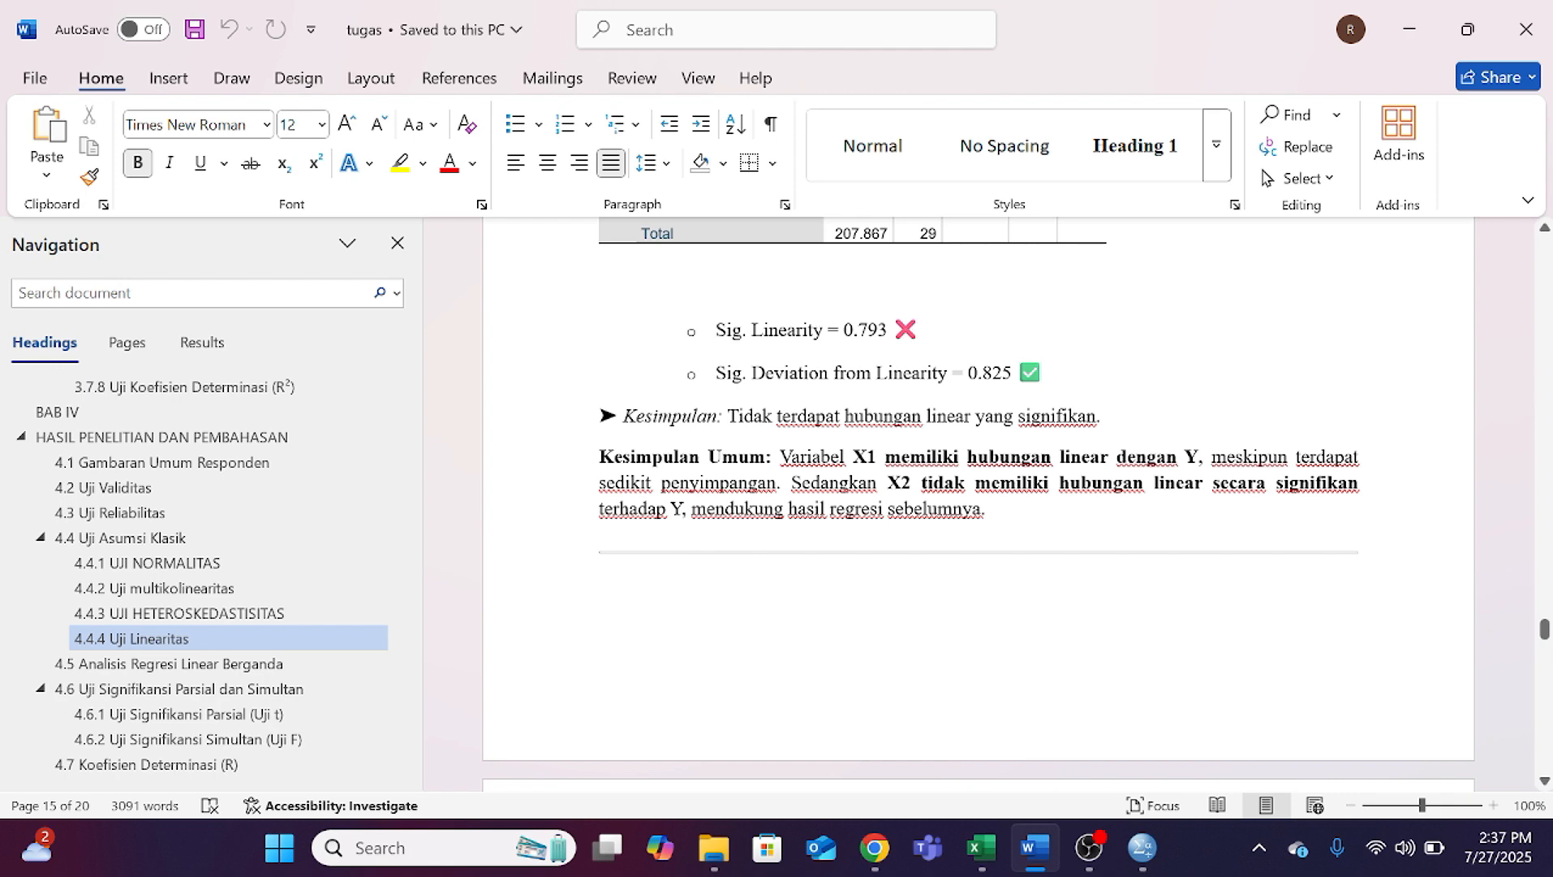
scroll(978, 487, "down", 4)
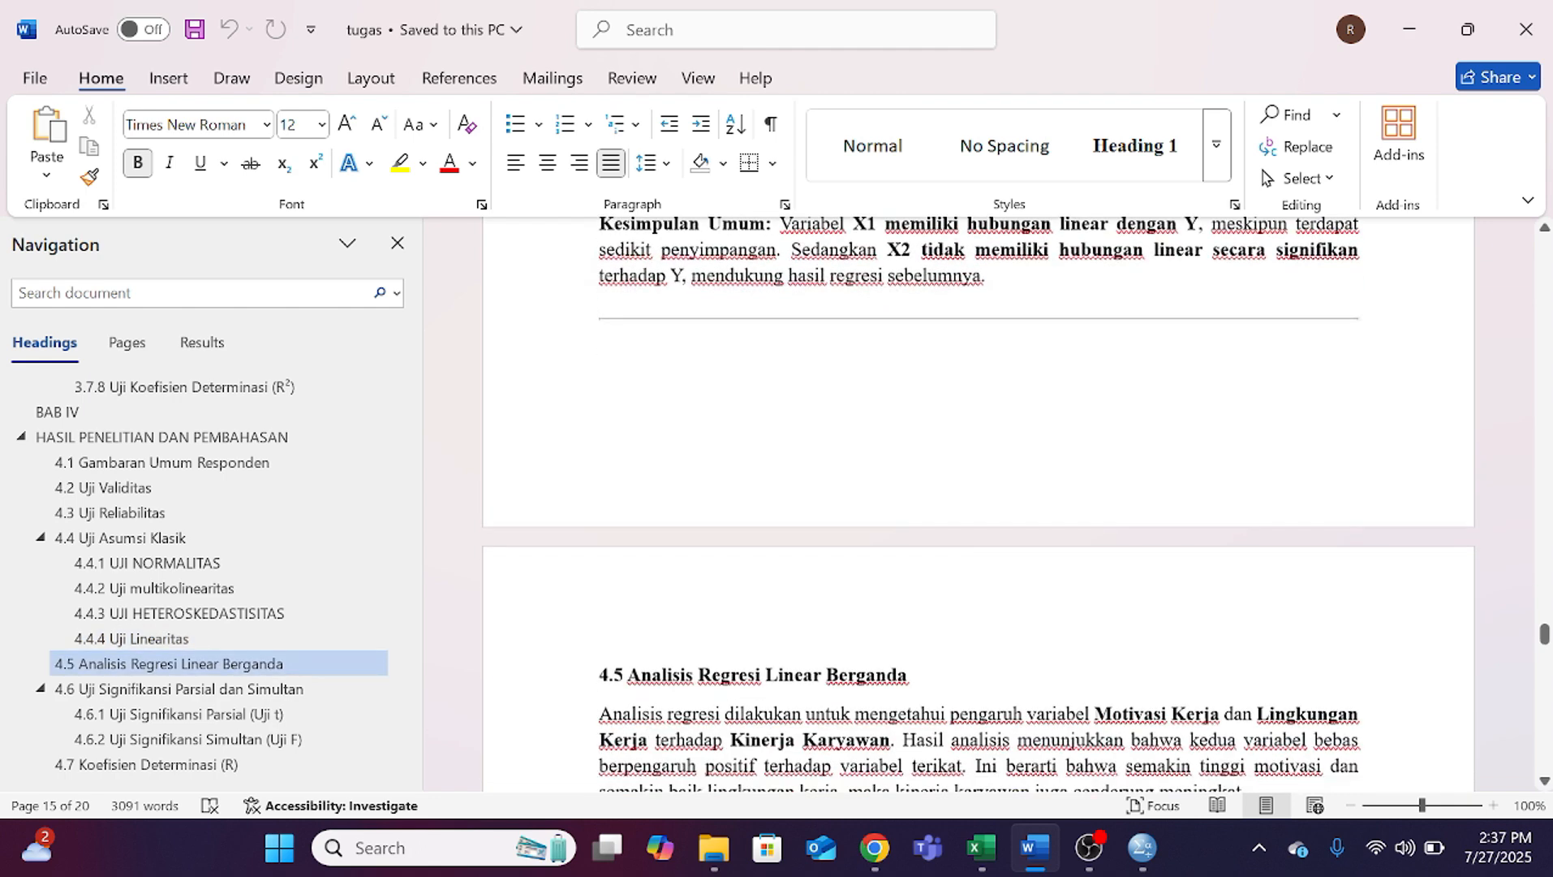
scroll(978, 487, "up", 5)
scroll(978, 487, "up", 1)
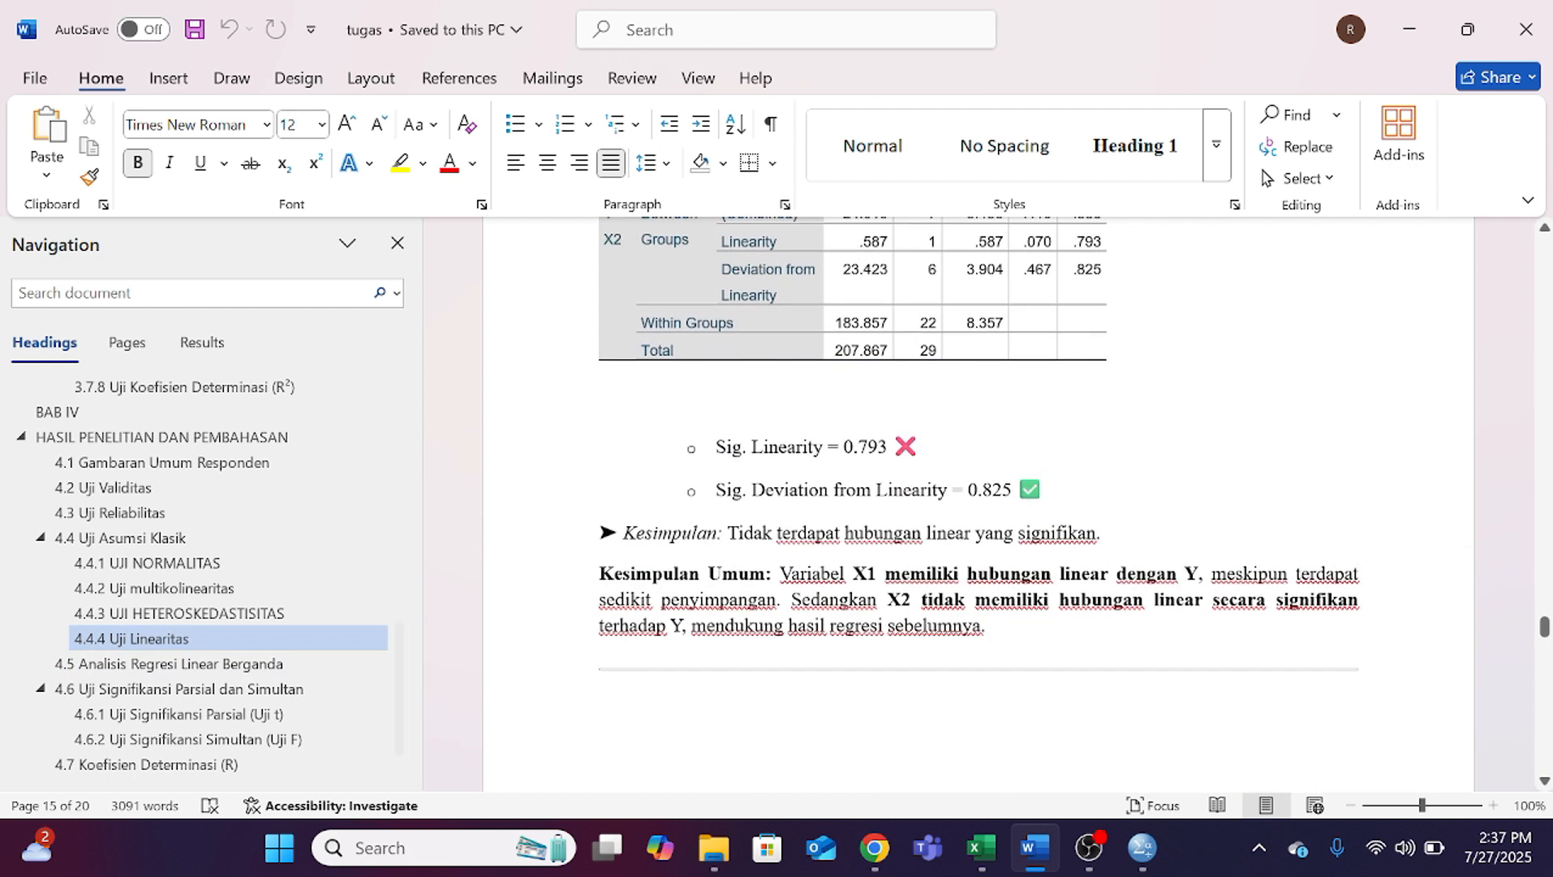
Step: Go to section 4.5 Analisis Regresi Linear Berganda and review its Coefficients table and regression equation
left_click(274, 663)
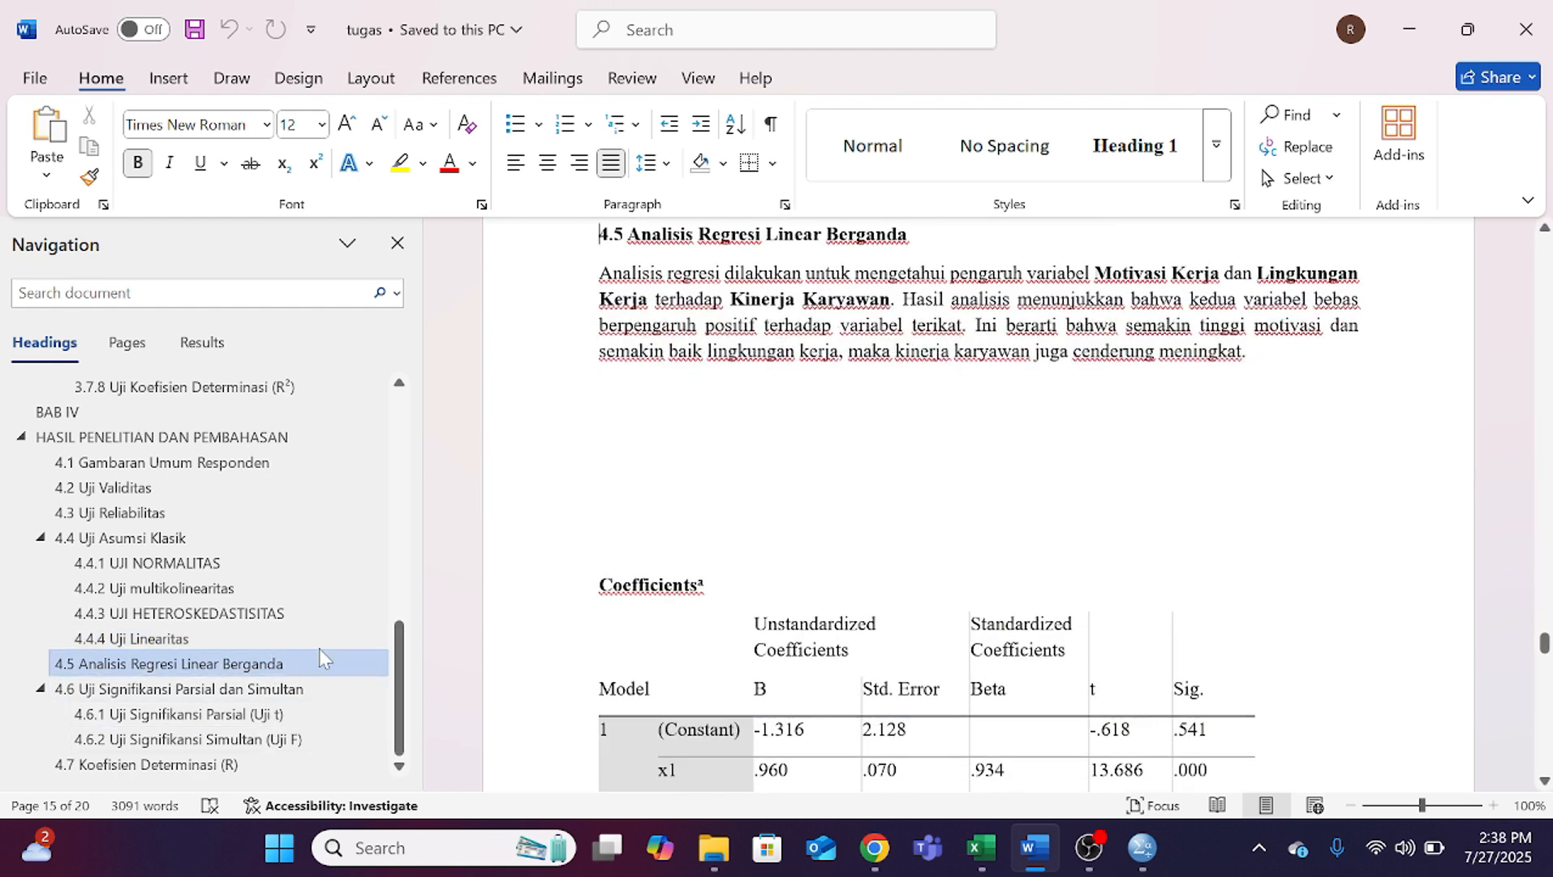
scroll(970, 504, "down", 5)
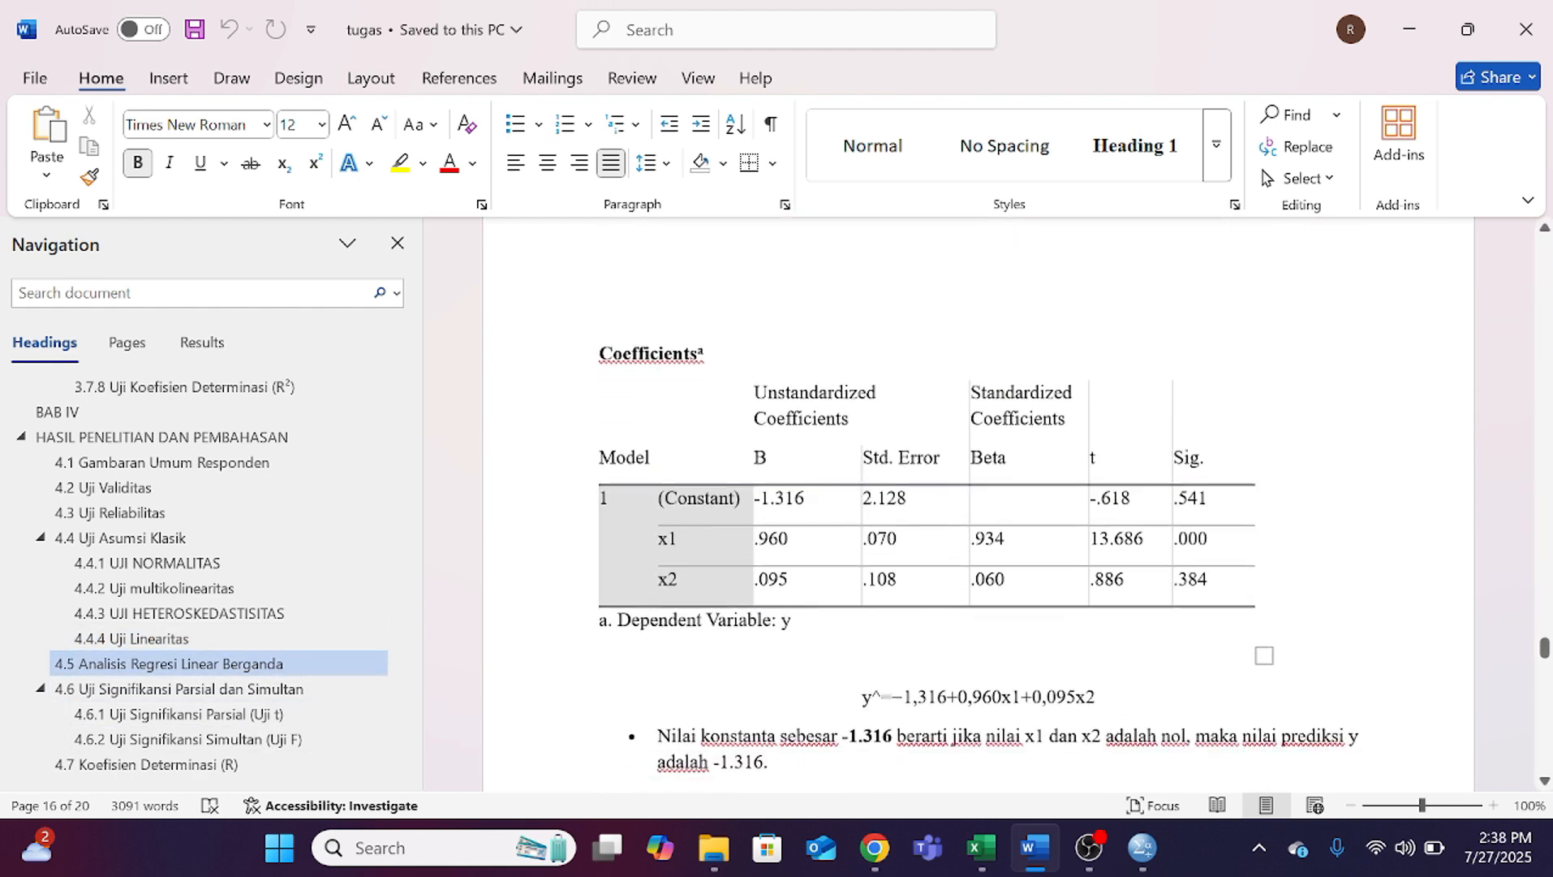
scroll(970, 503, "up", 5)
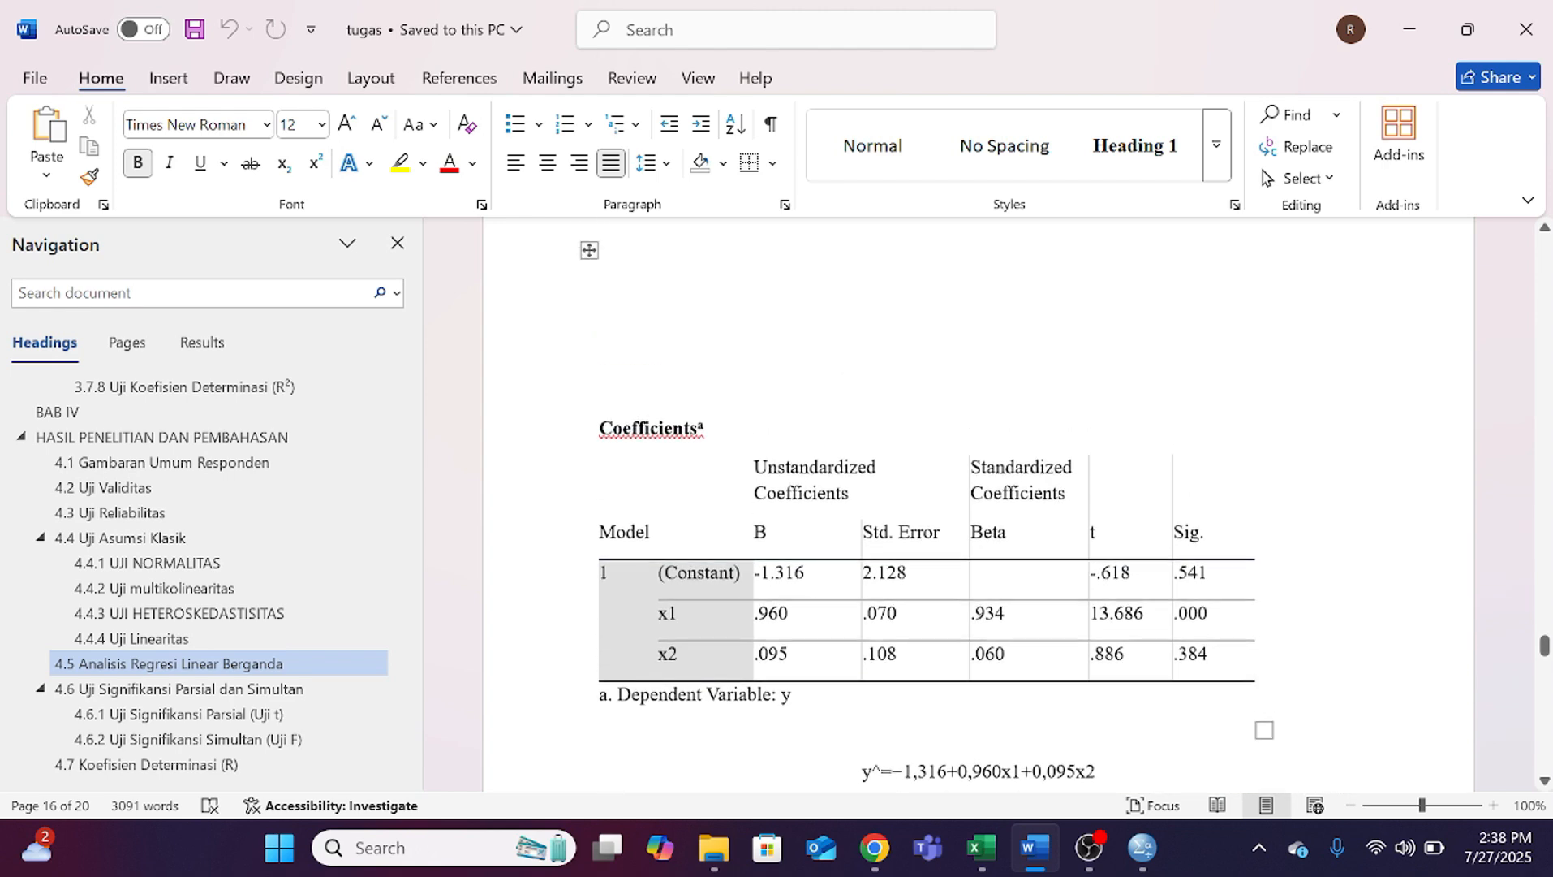
scroll(970, 503, "down", 2)
left_click(1088, 847)
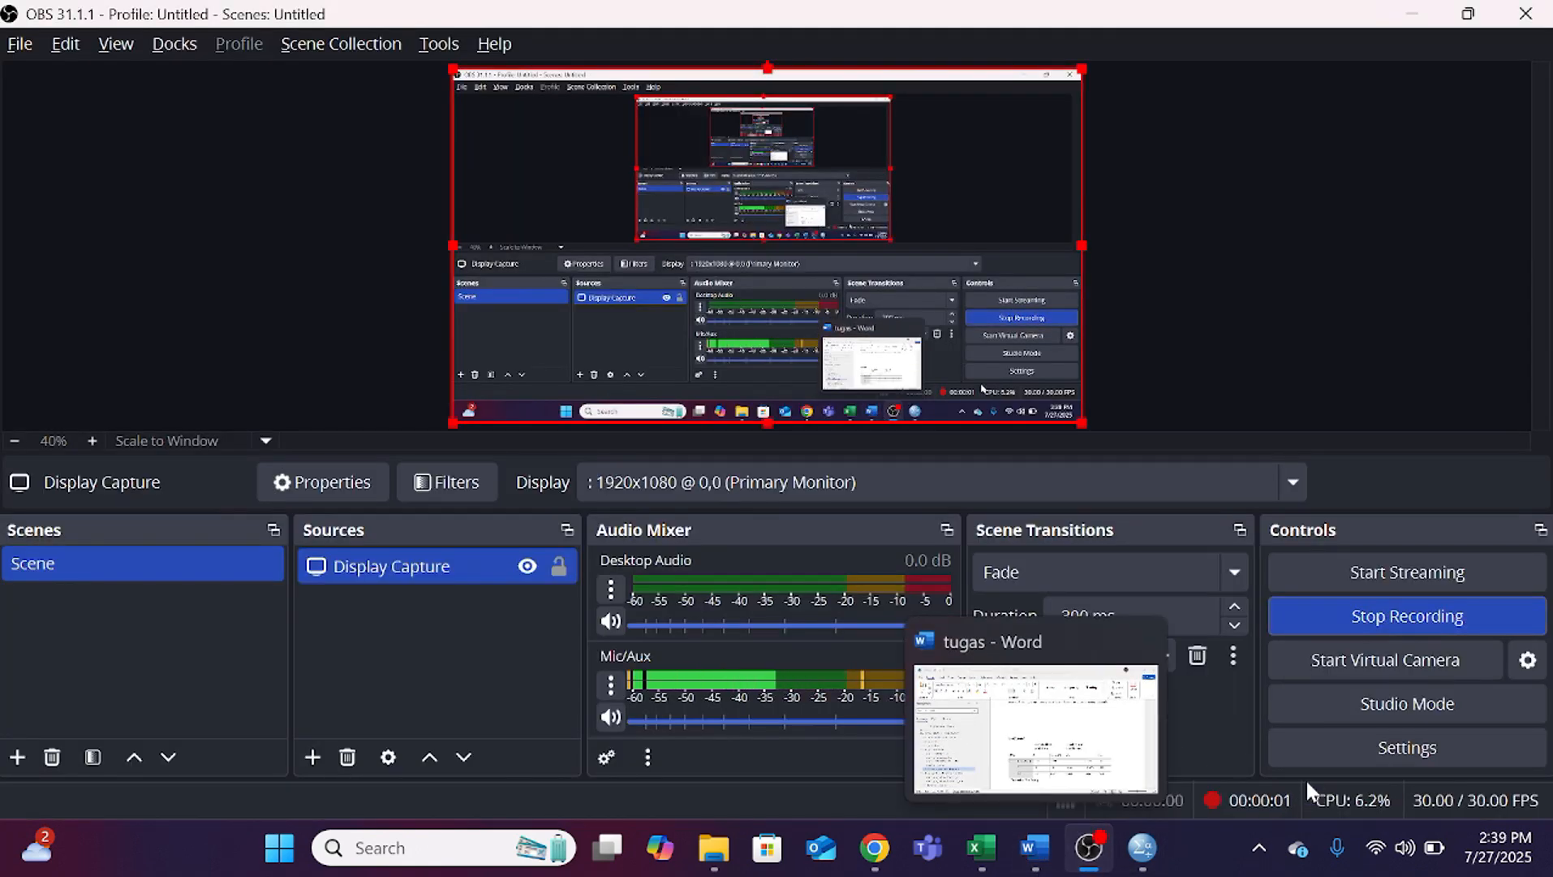
Step: Switch back to the Word thesis and reread the introduction and Coefficients table of section 4.5 Analisis Regresi Linear Berganda
left_click(1035, 848)
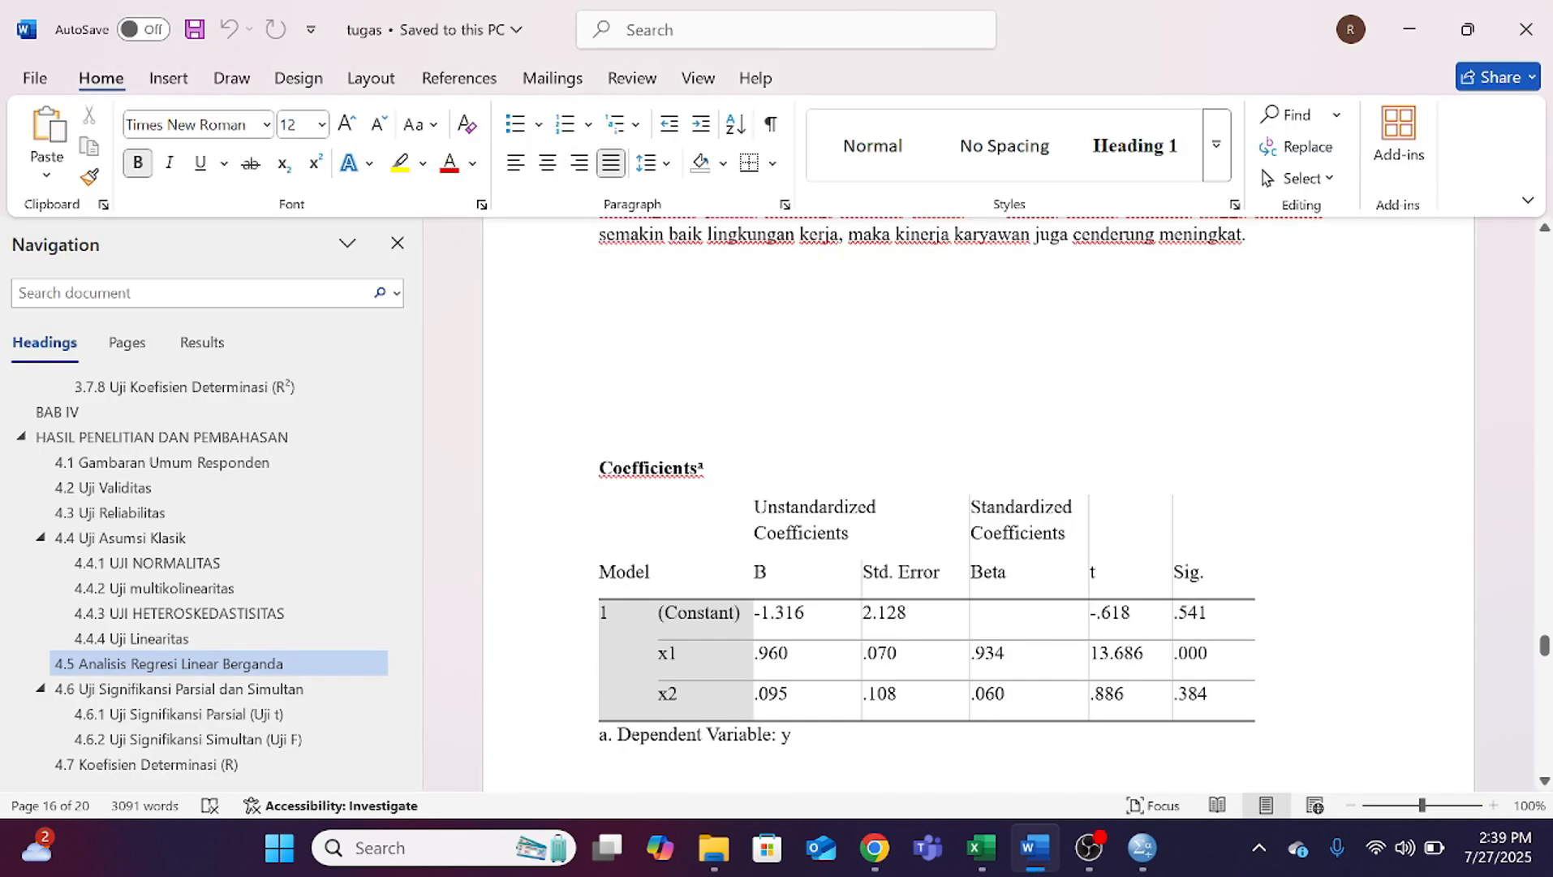
scroll(832, 502, "down", 1)
scroll(832, 503, "up", 3)
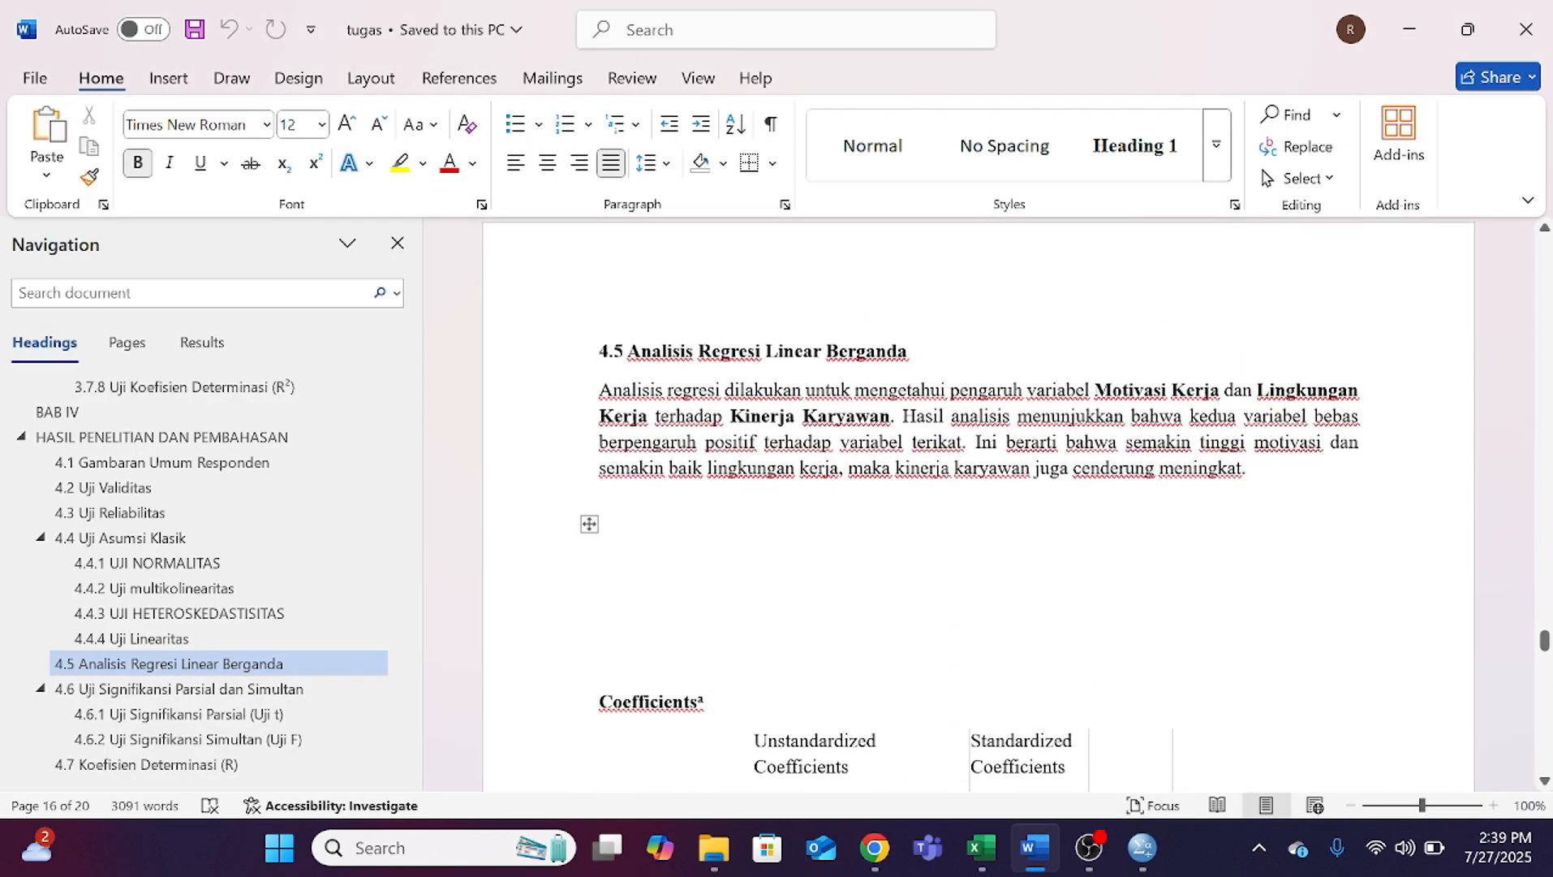
scroll(974, 503, "down", 5)
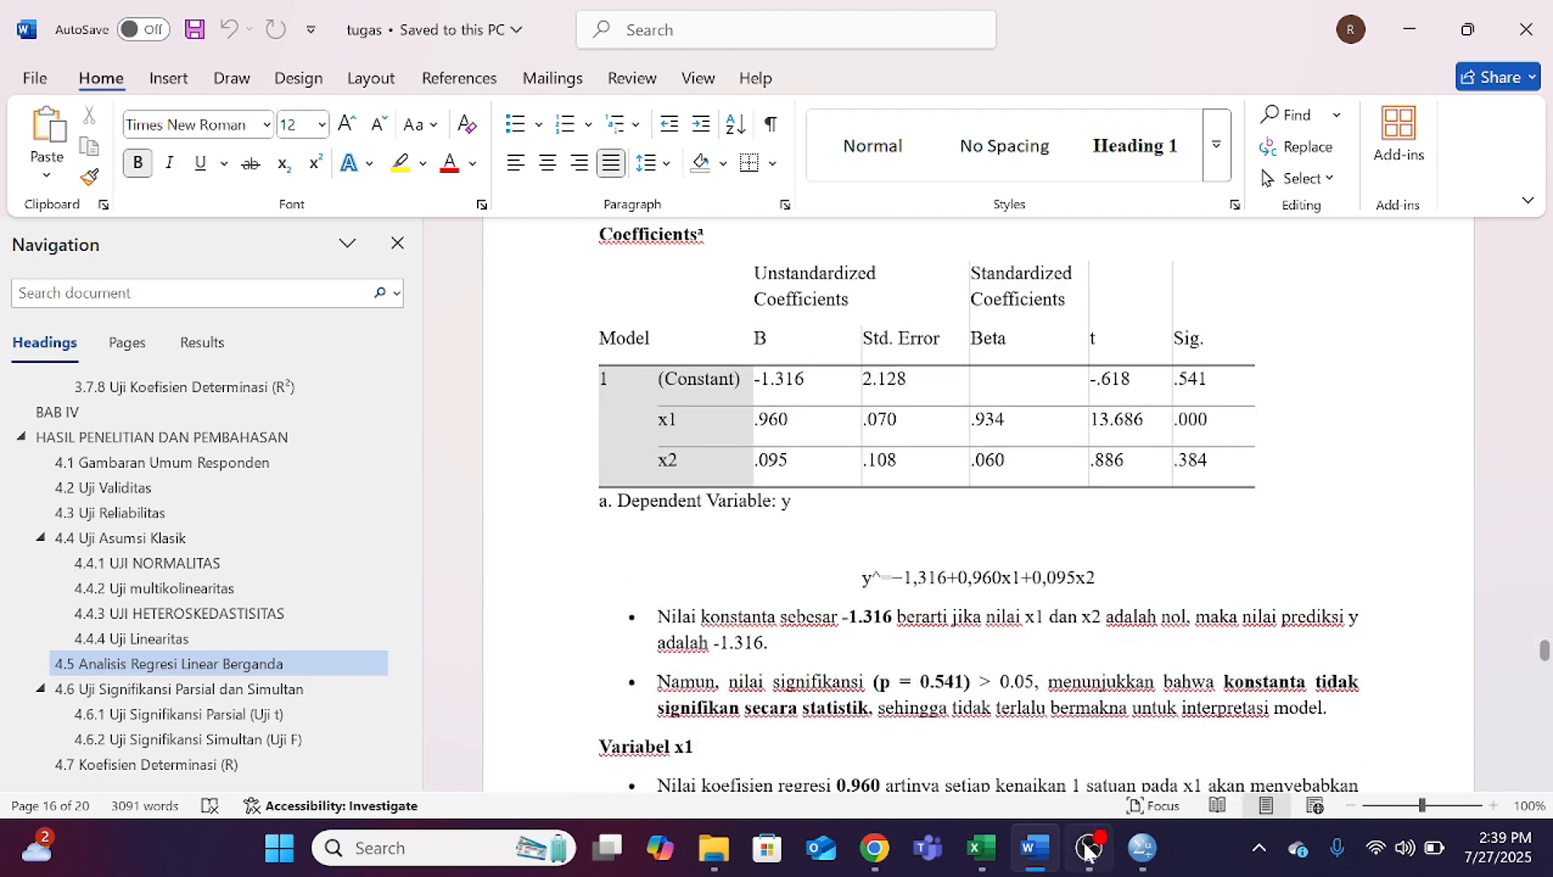
Step: Switch to the SPSS Data Editor, open the Linear Regression dialog and reset its settings
mouse_move(1145, 844)
left_click(1040, 763)
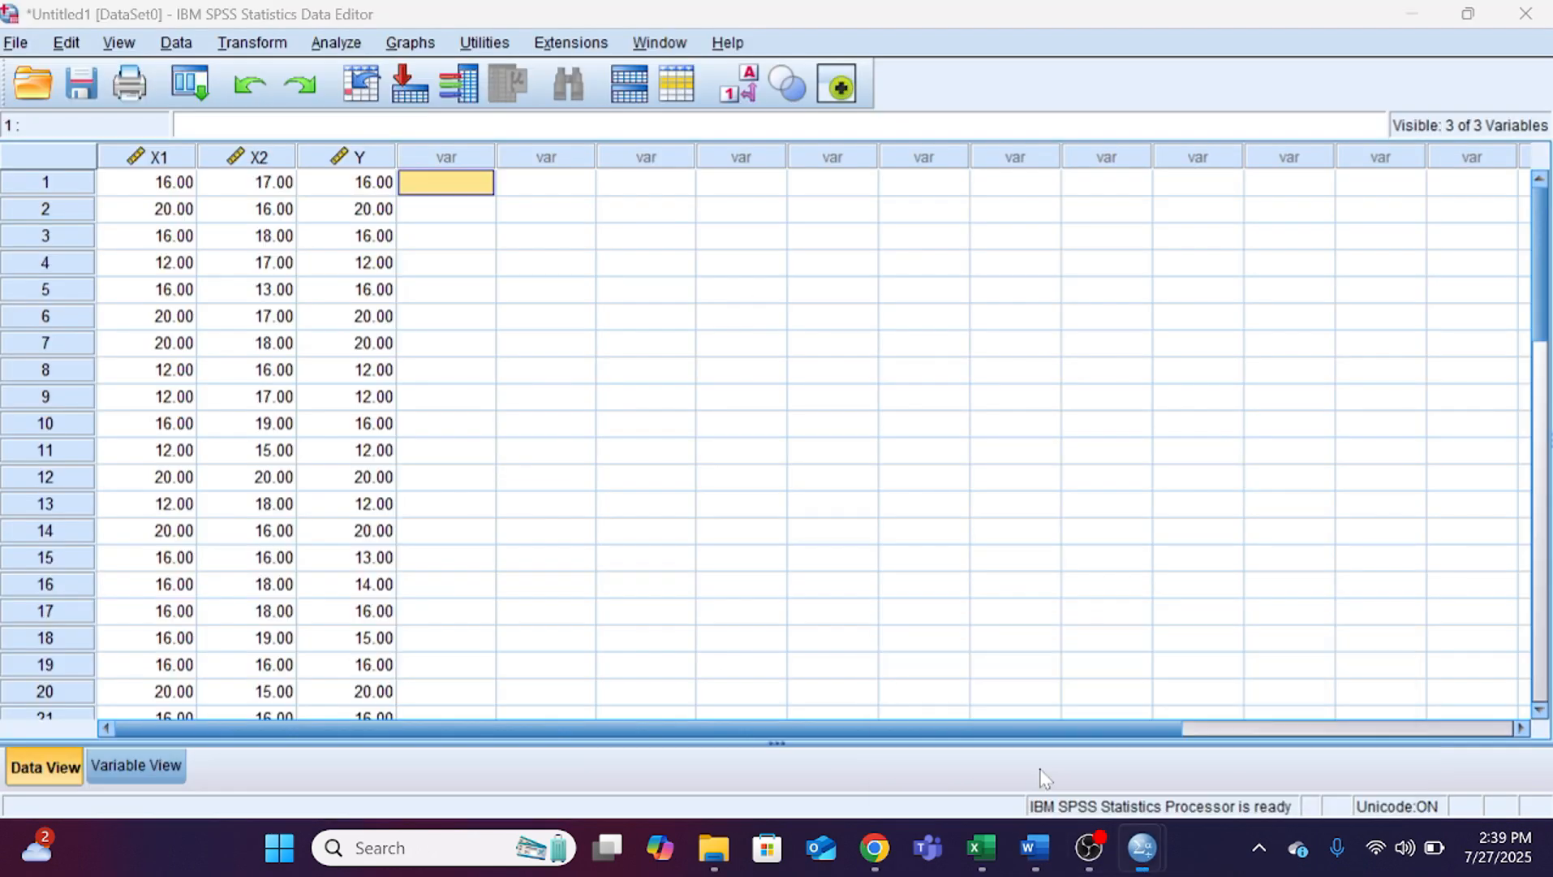
left_click(336, 42)
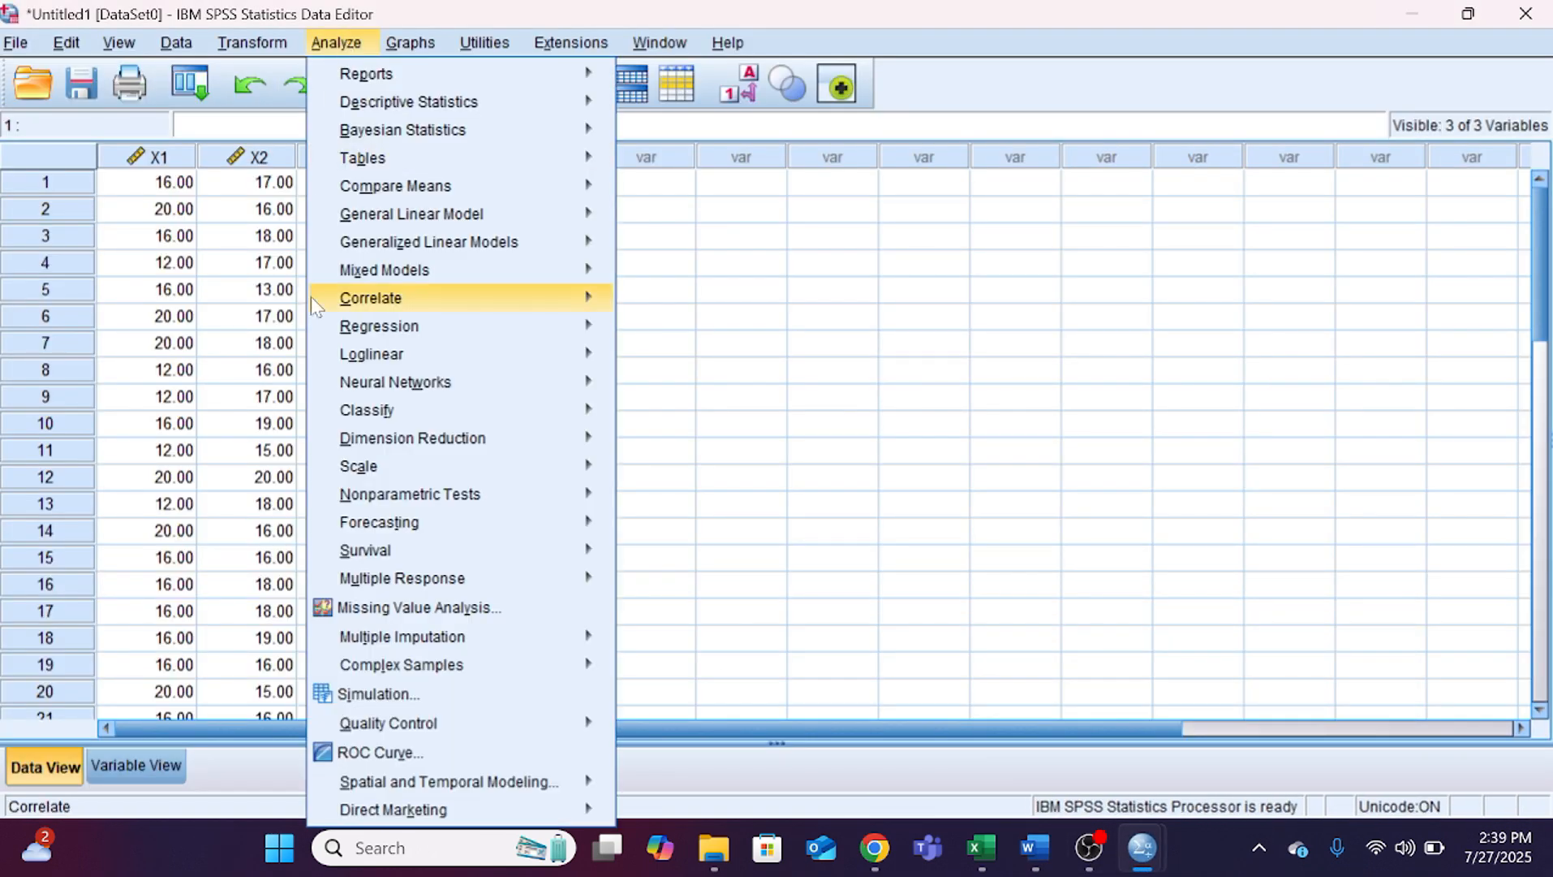
mouse_move(394, 308)
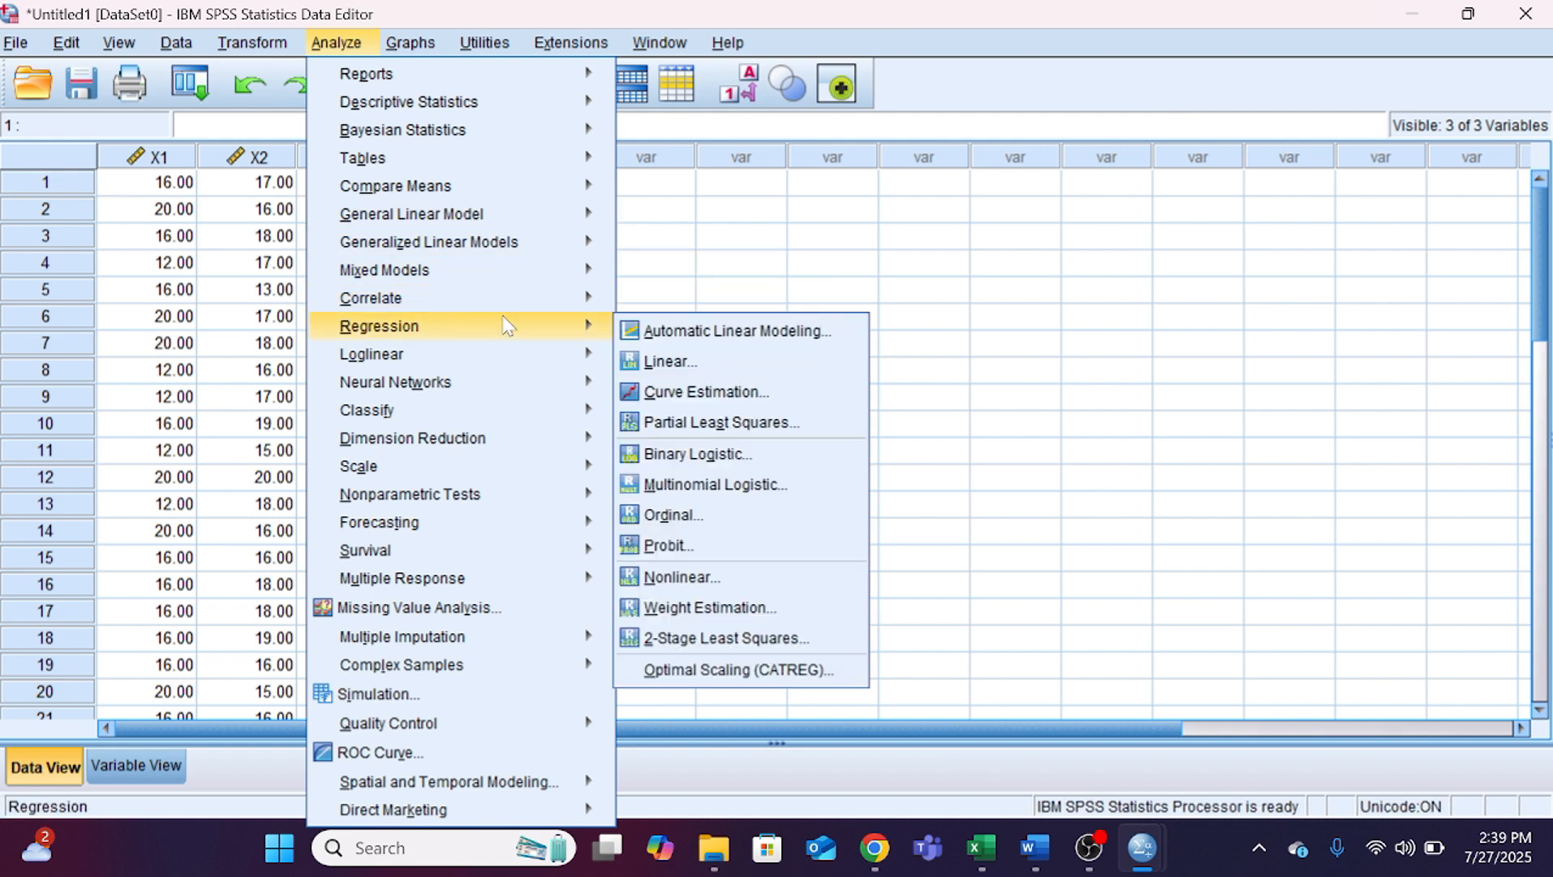
mouse_move(577, 325)
left_click(663, 359)
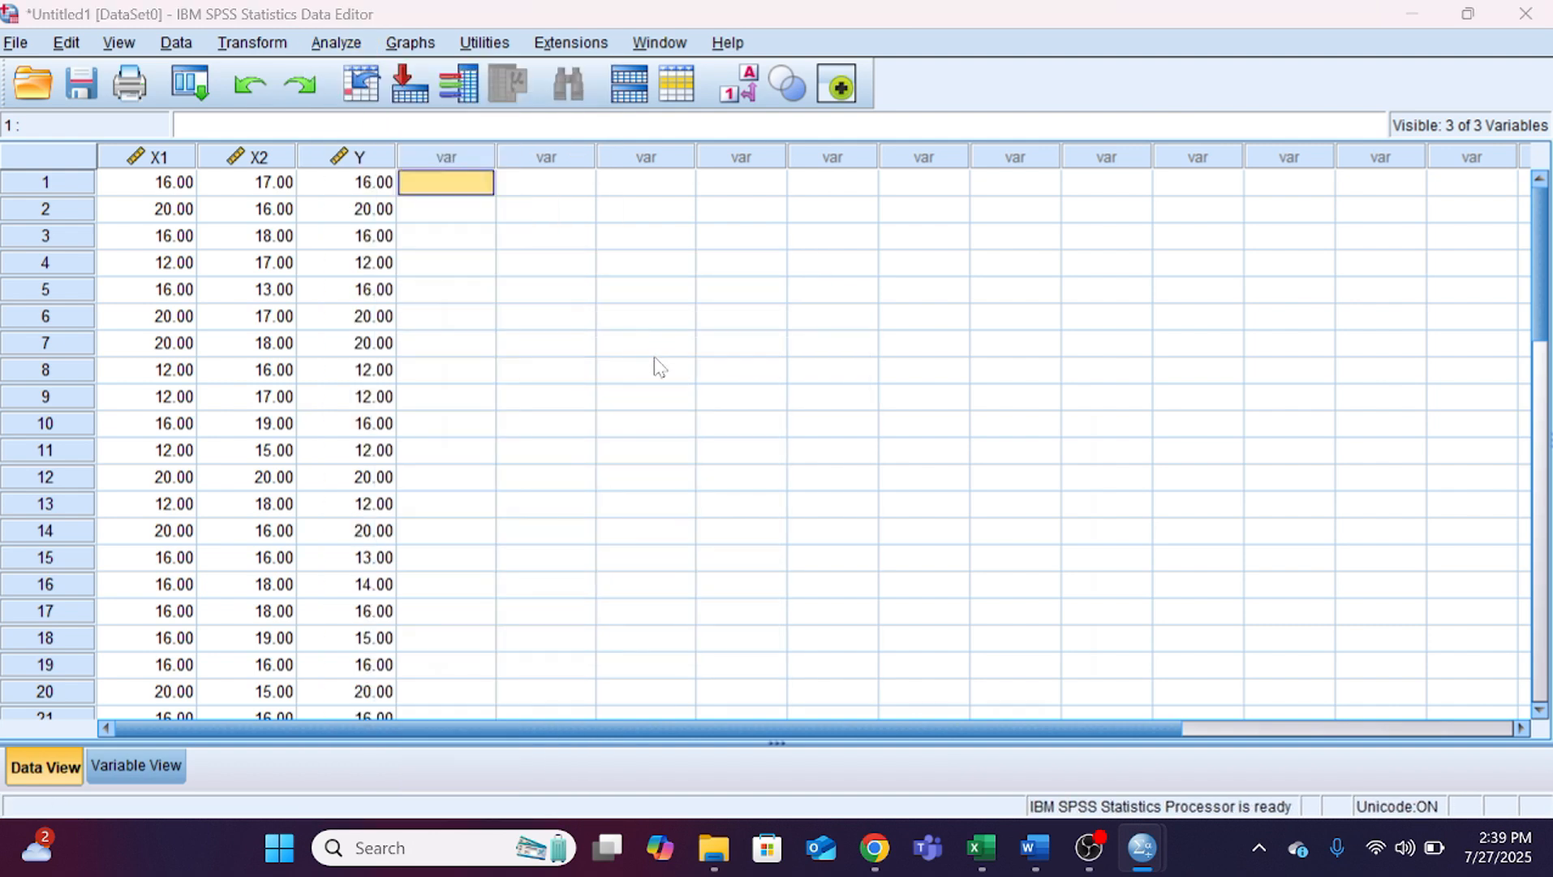
left_click(775, 646)
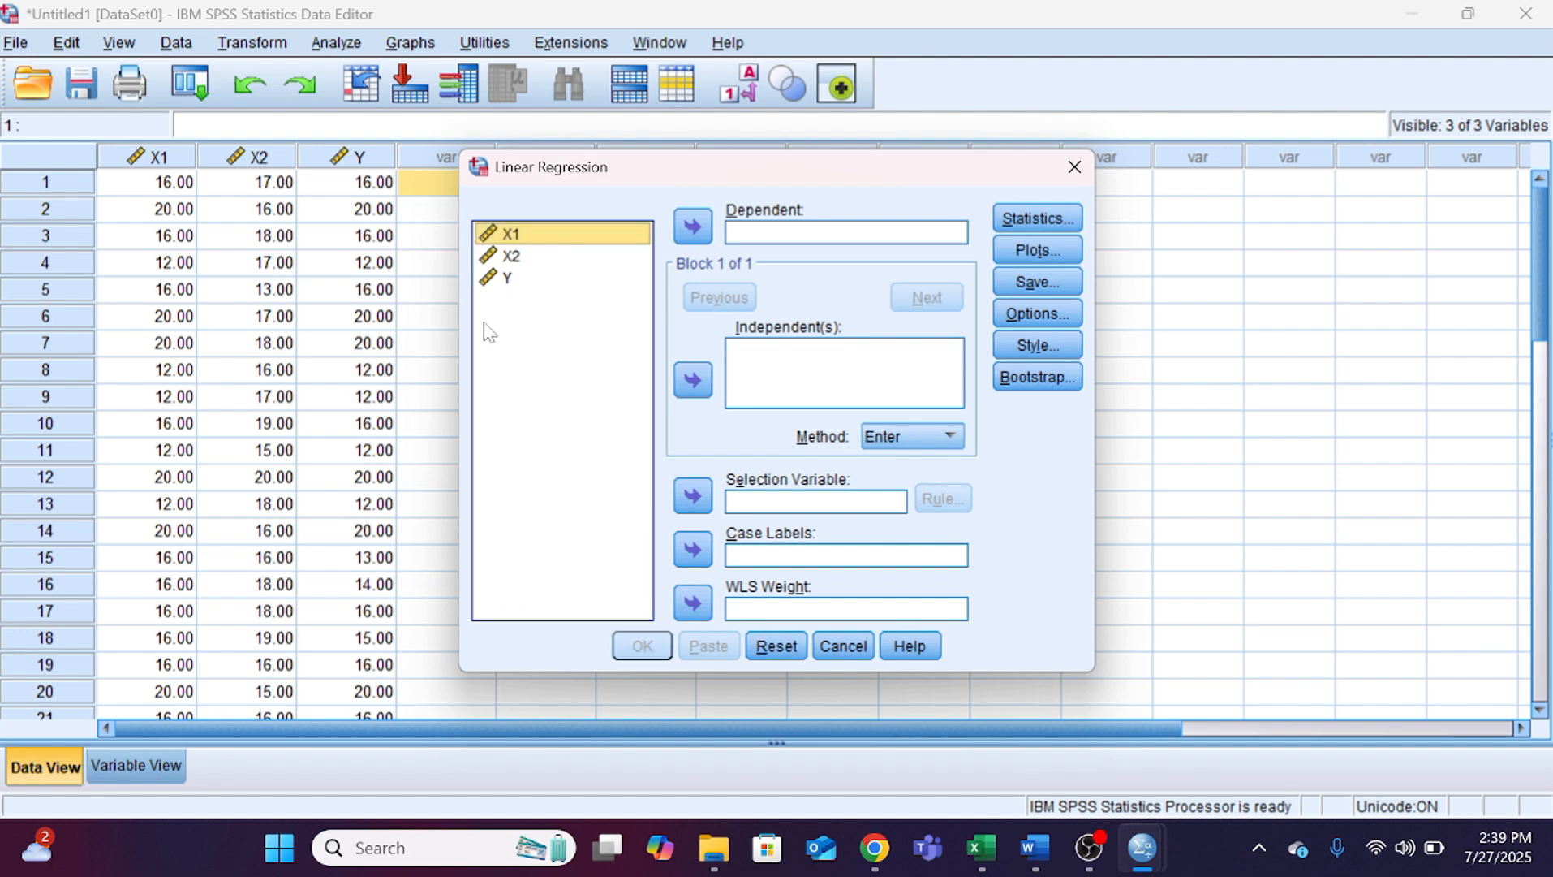
Step: Assign Y as the dependent variable and X1 and X2 as independents, and run the linear regression
left_click(530, 280)
left_click(692, 217)
left_click(564, 256)
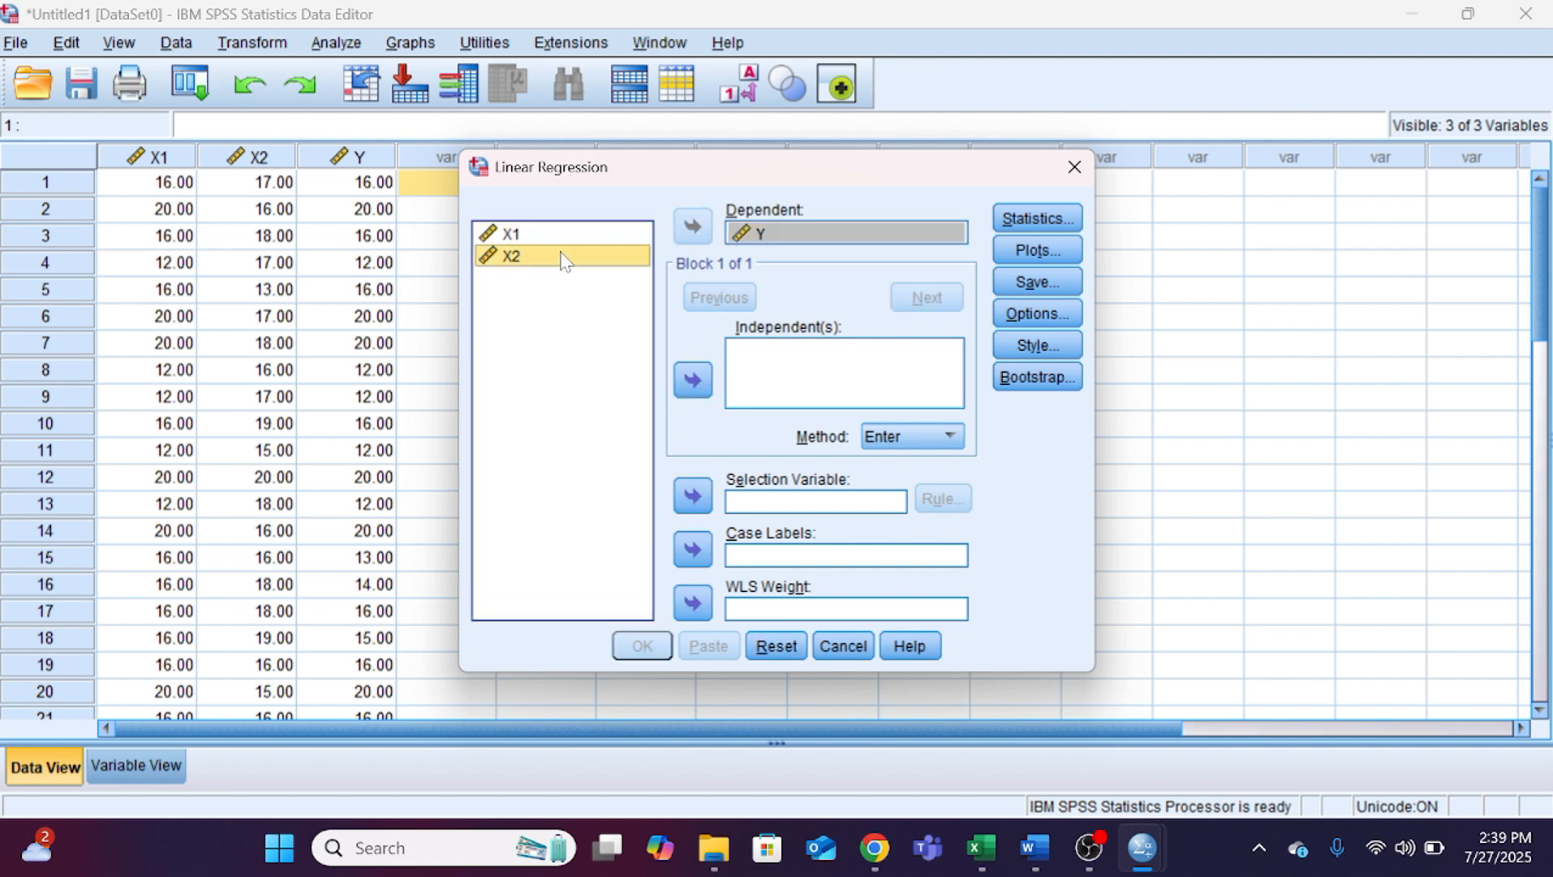
left_click(560, 233, "shift")
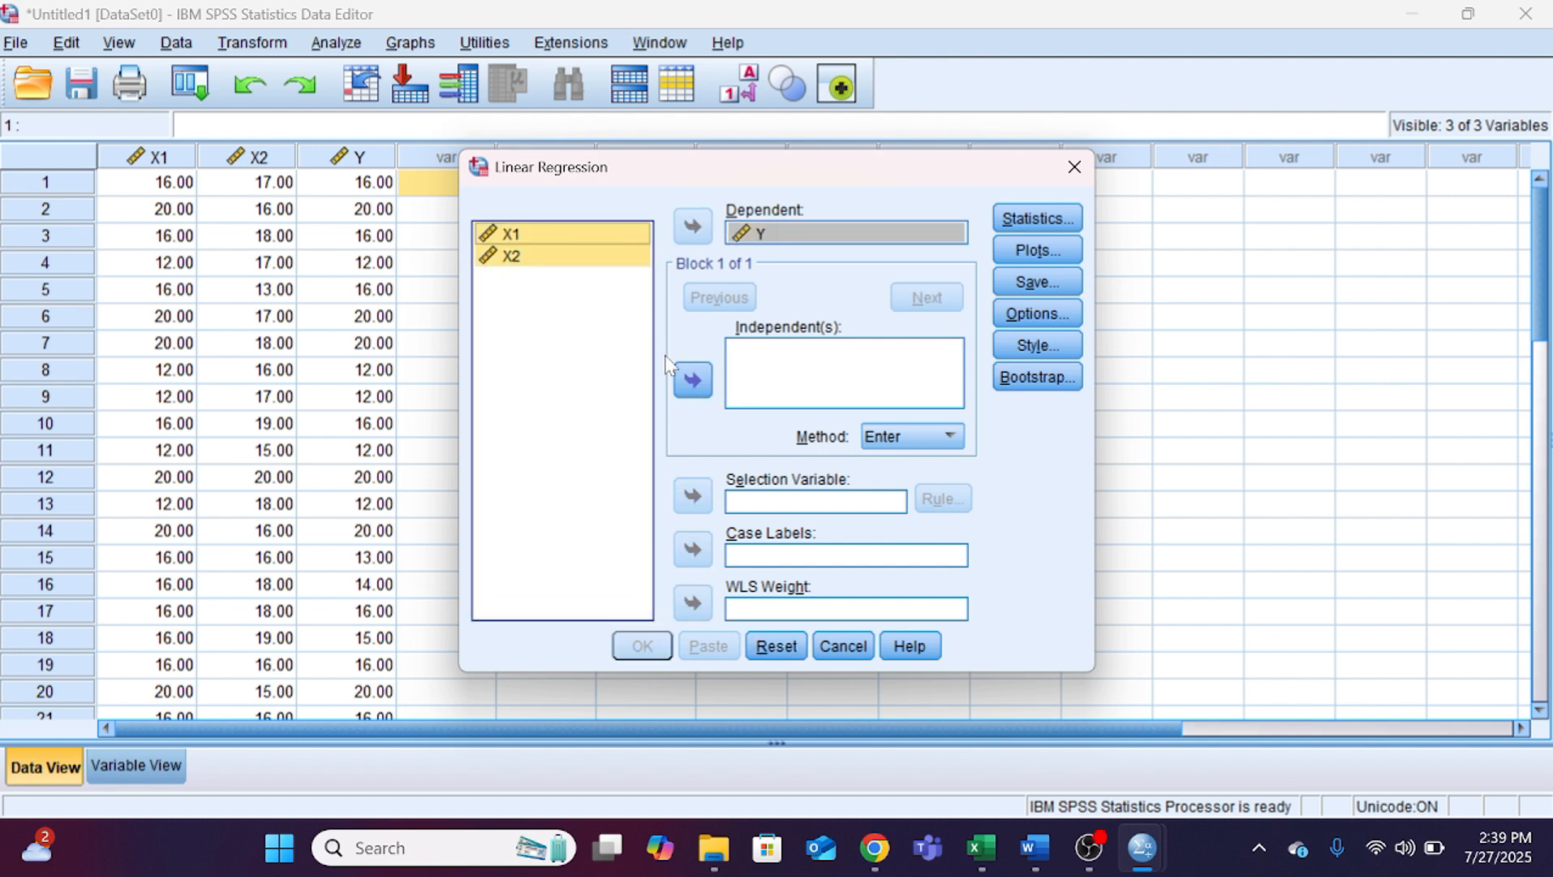
left_click(692, 379)
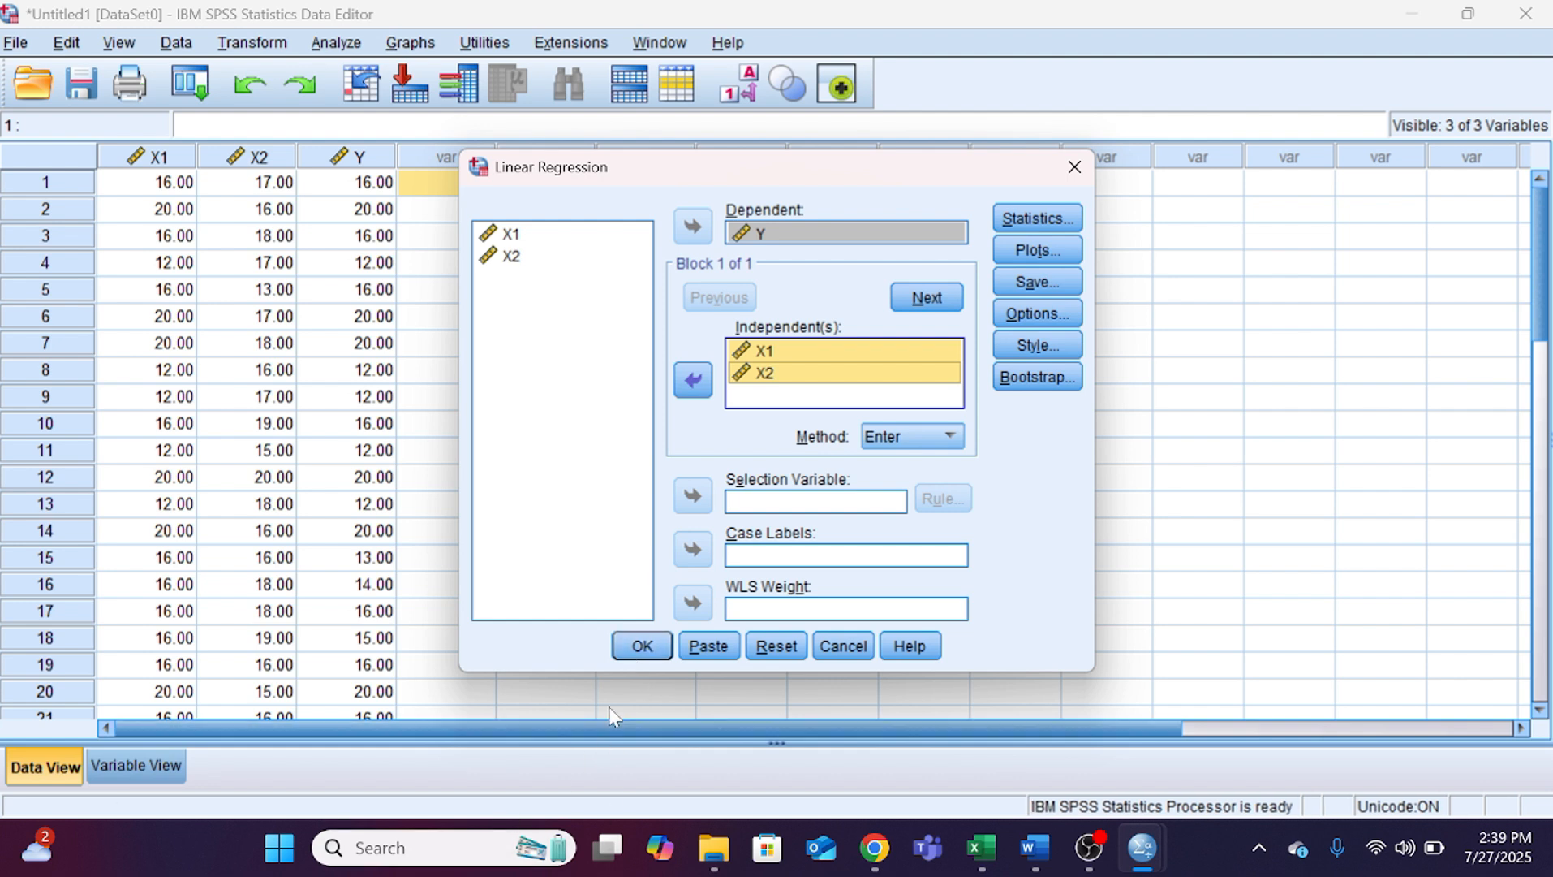
left_click(643, 646)
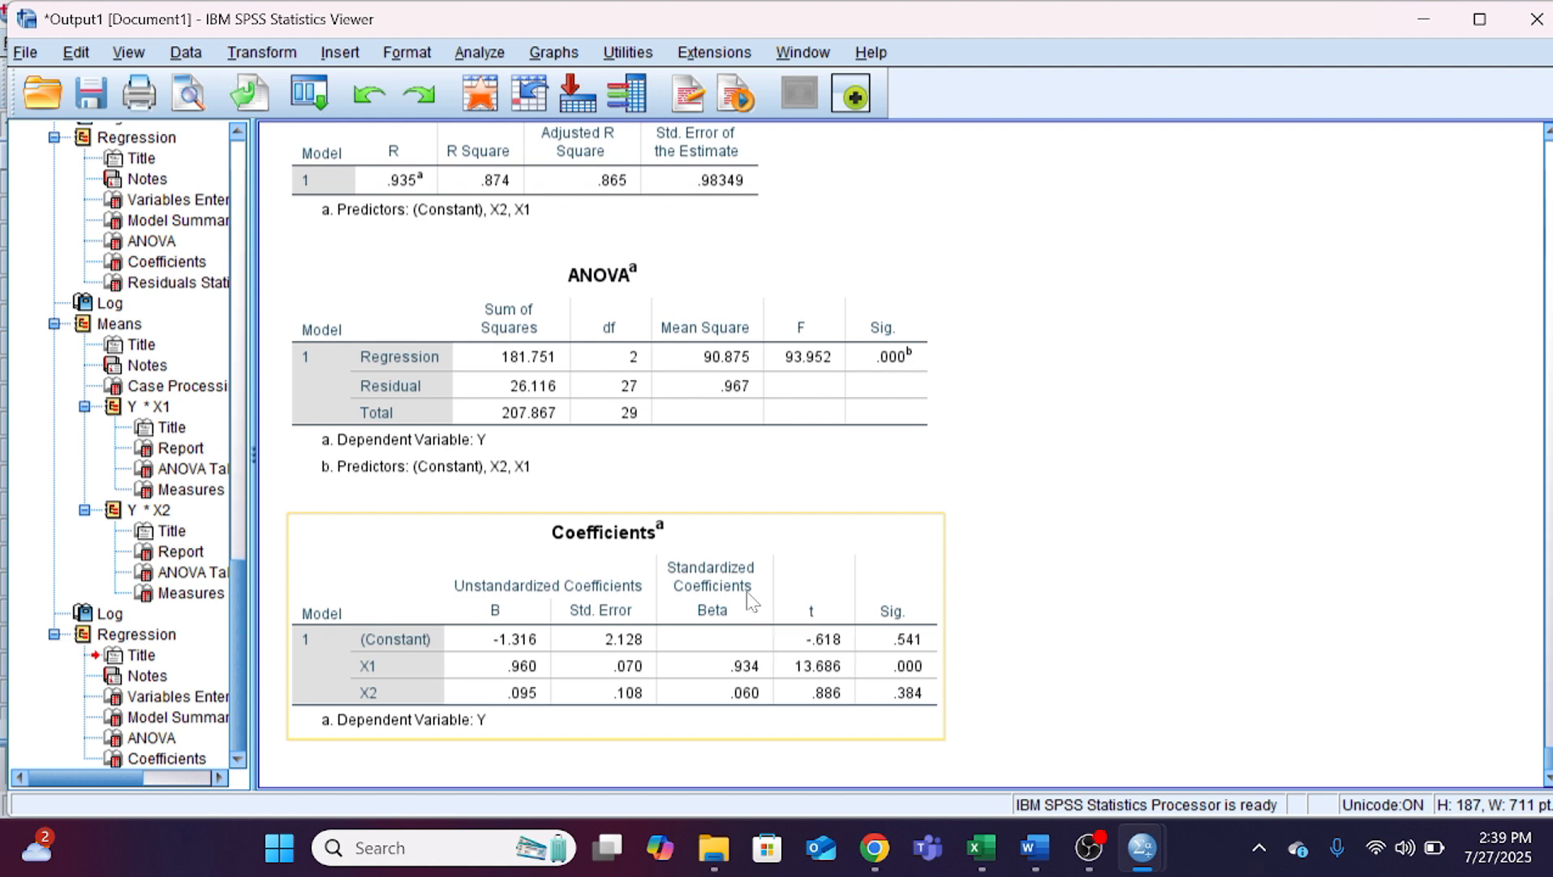
Step: Select the Coefficients table in the SPSS output and compare it with the table and equation in Word section 4.5
left_click(829, 682)
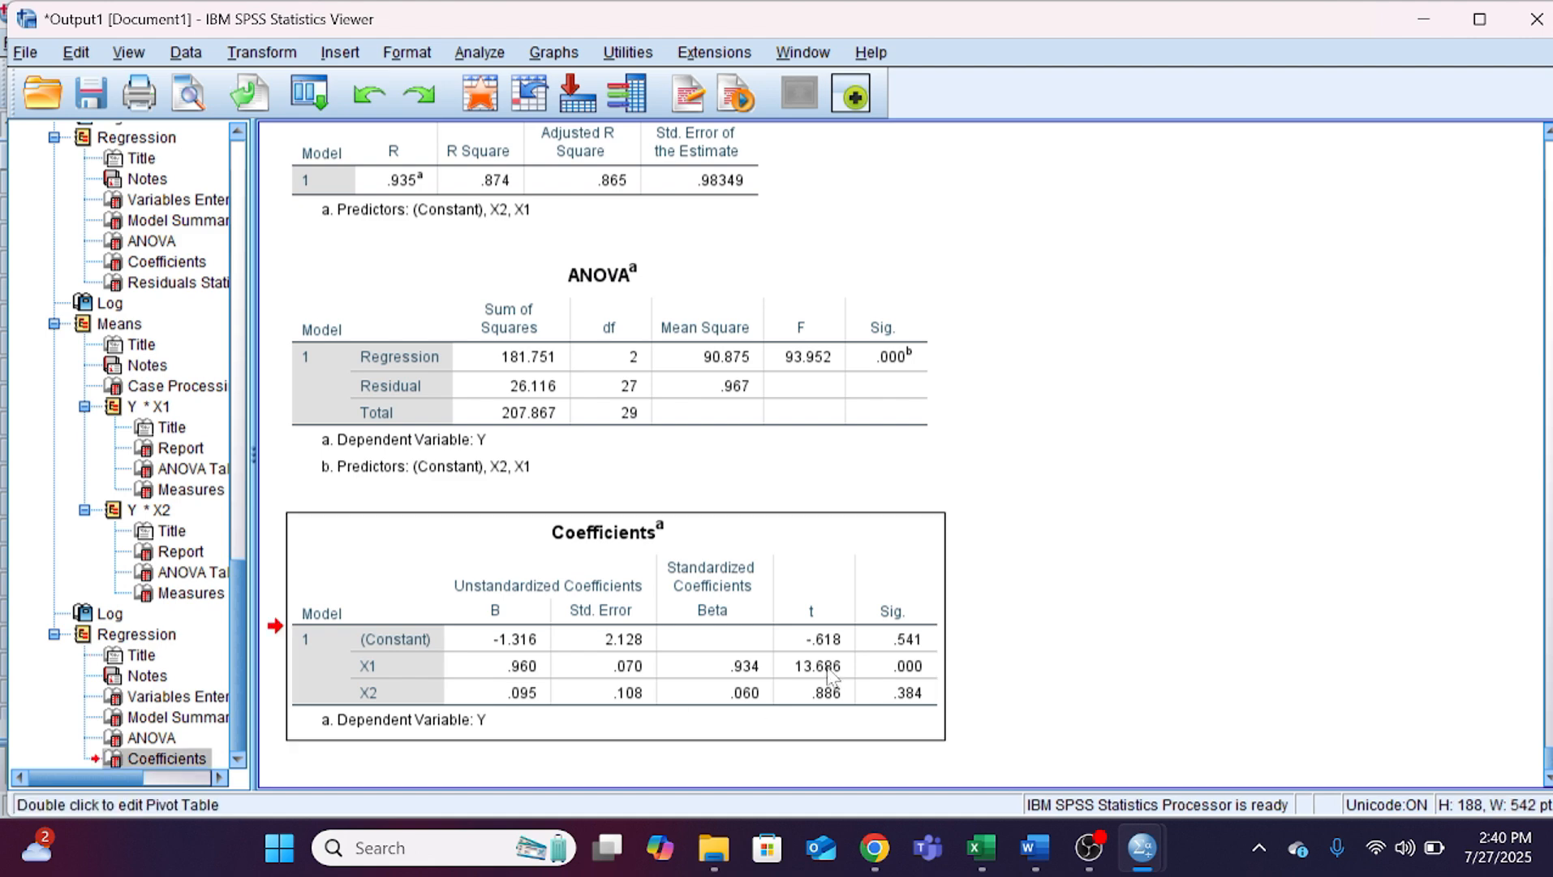
left_click(982, 848)
left_click(1089, 847)
left_click(1034, 847)
scroll(978, 503, "down", 5)
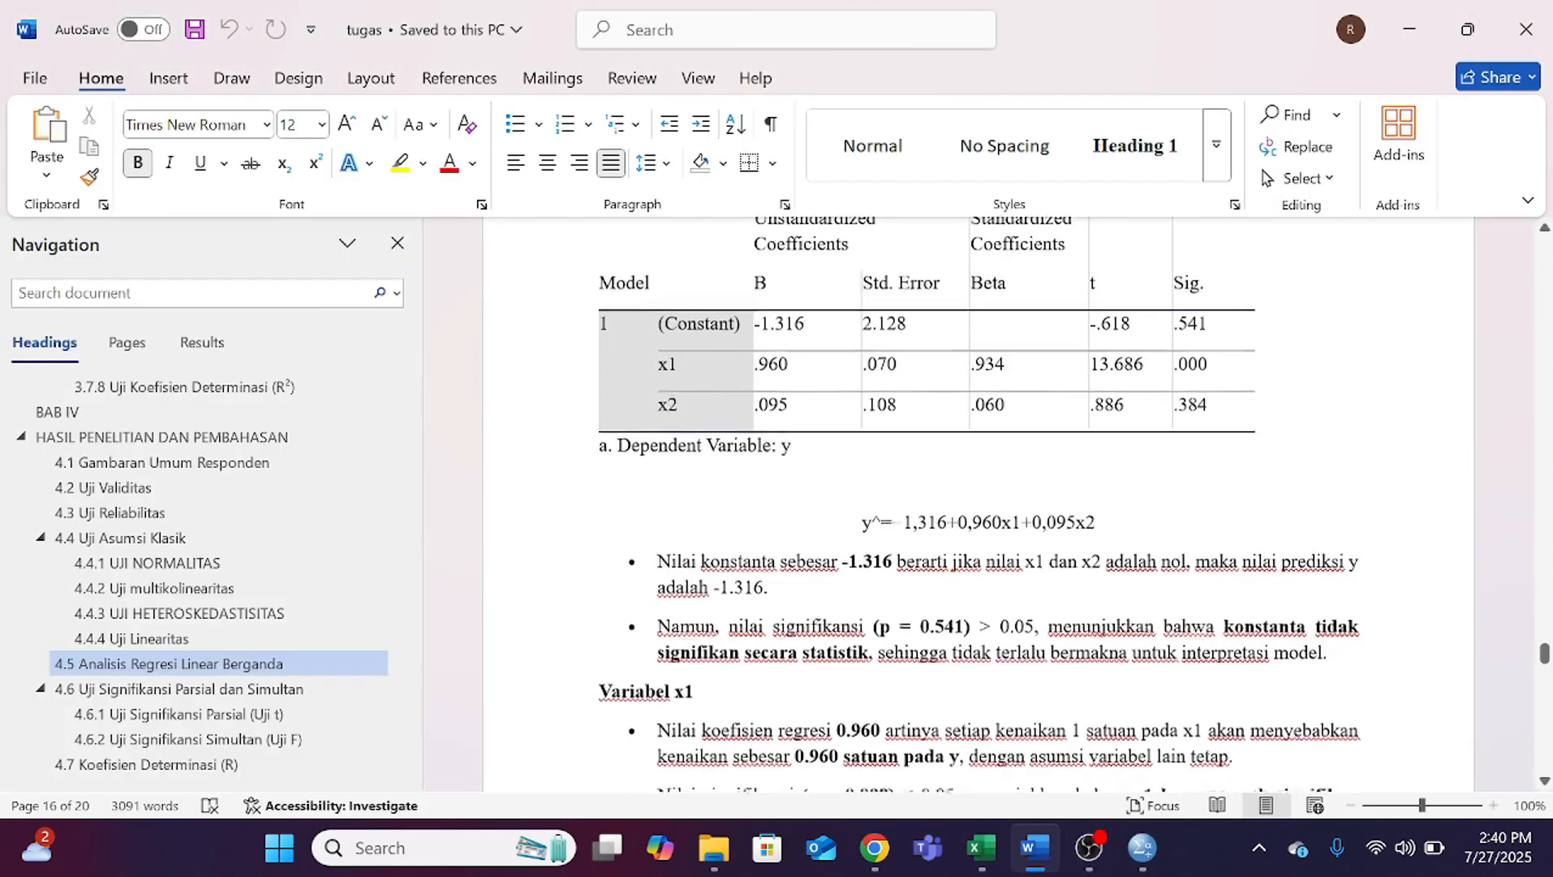
scroll(978, 503, "down", 4)
scroll(978, 503, "up", 4)
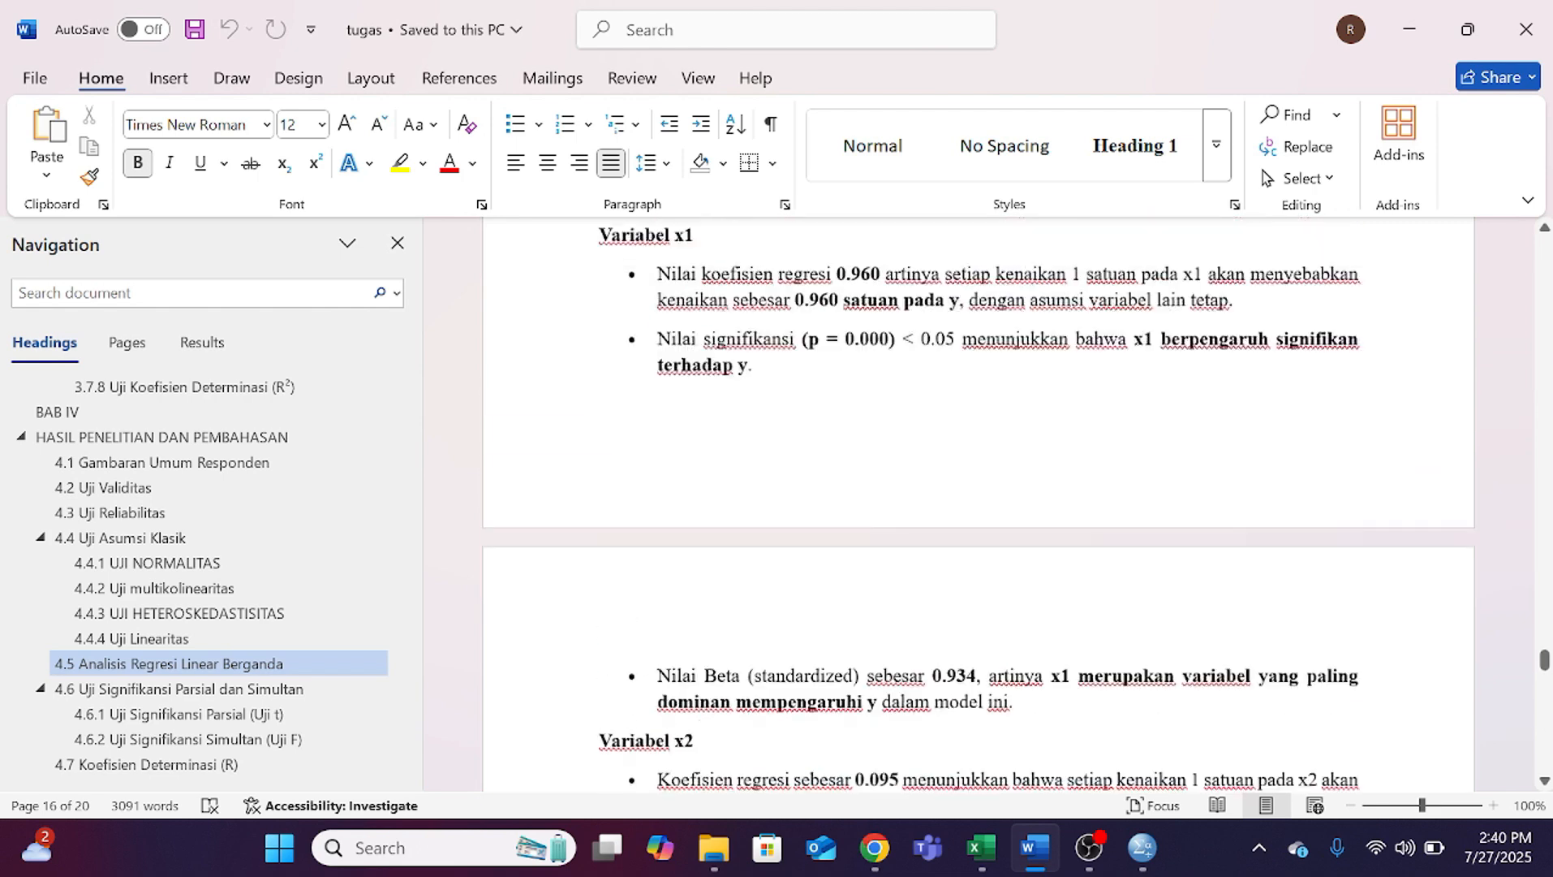
scroll(978, 503, "up", 3)
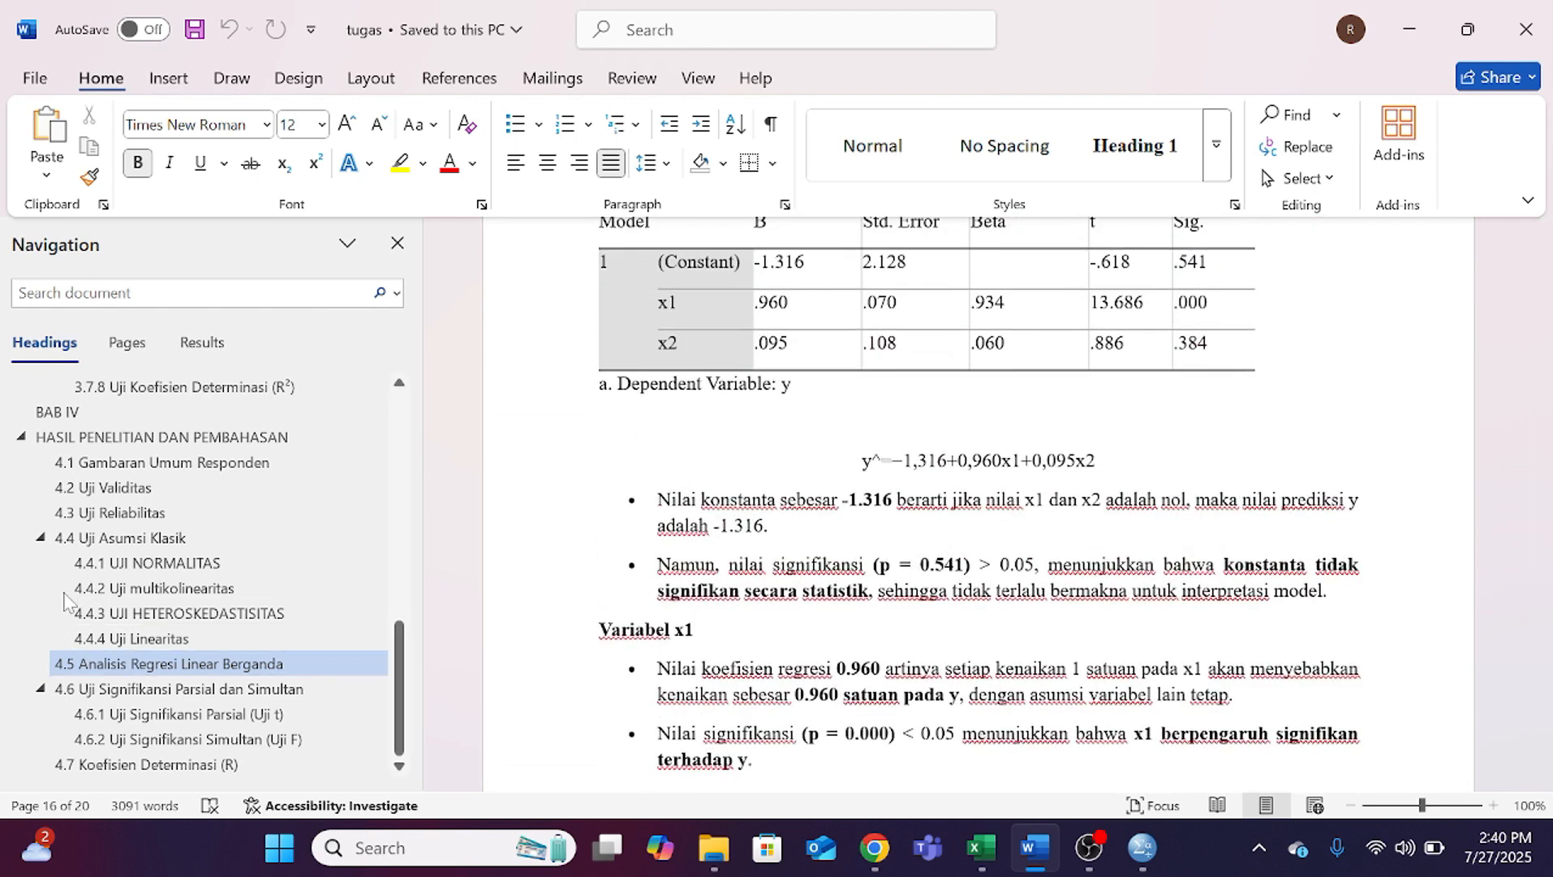
Step: Go to section 3.7.5 Analisis Regresi Linear Berganda and read the general regression equation and its variable definitions
scroll(395, 629, "up", 2)
scroll(394, 629, "up", 2)
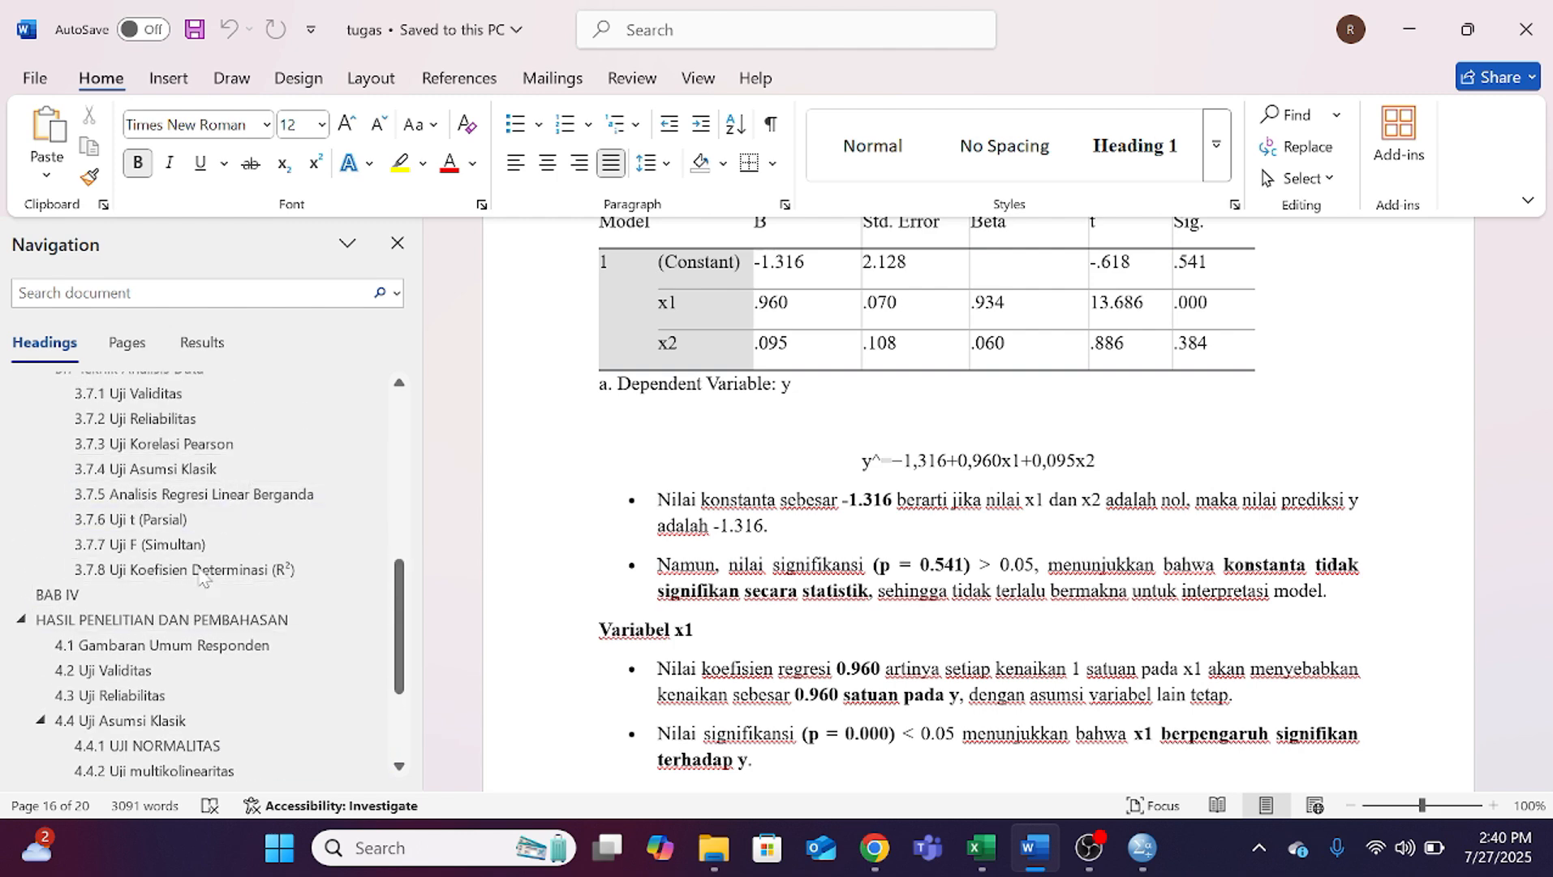
left_click(258, 495)
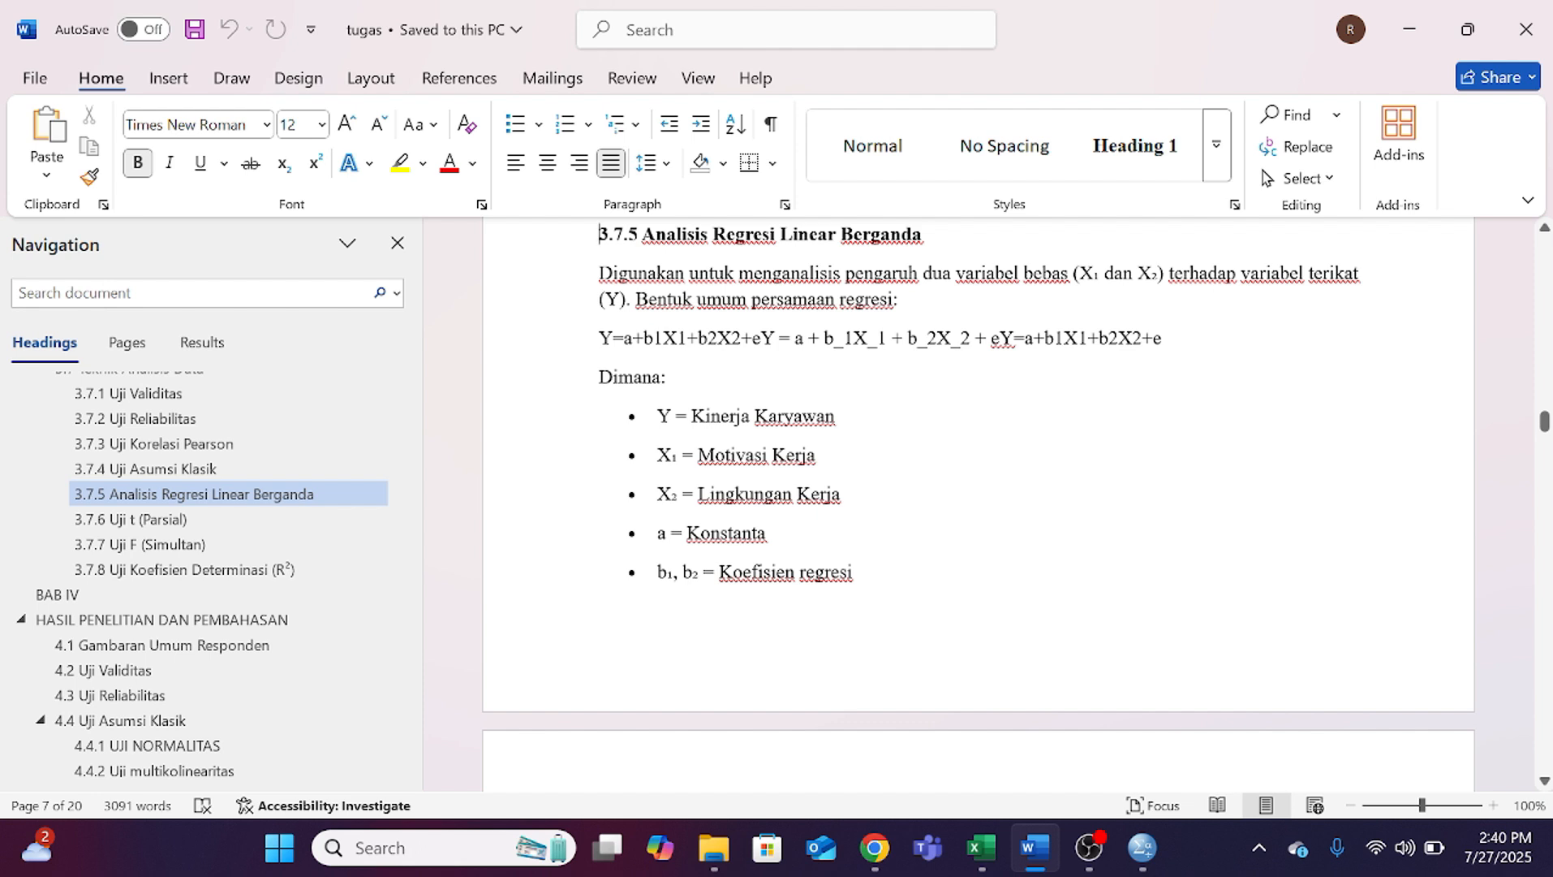
scroll(978, 503, "down", 1)
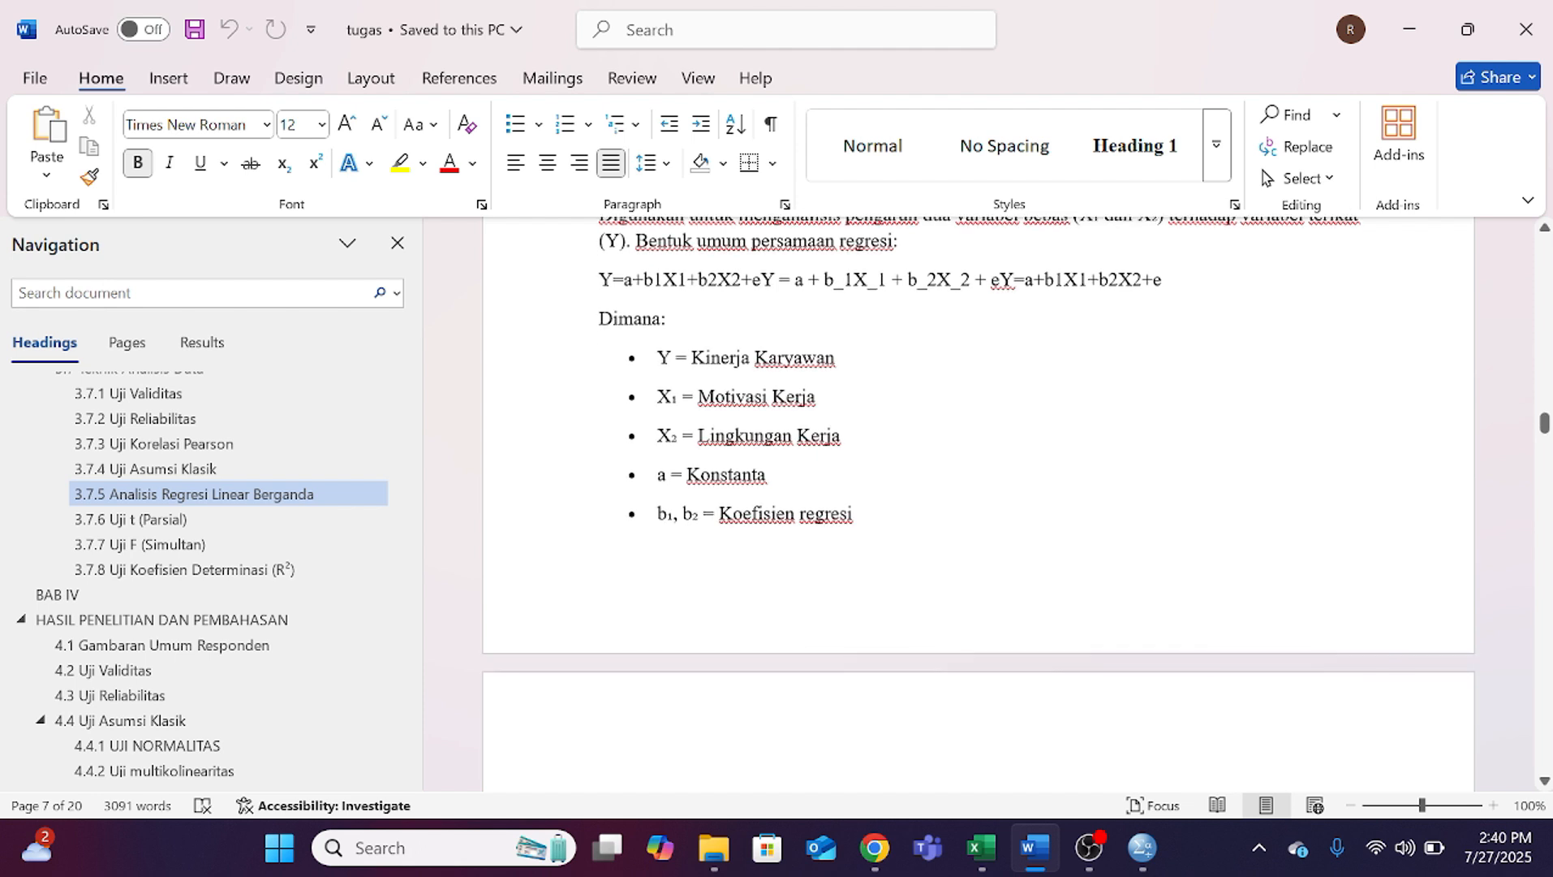
scroll(978, 503, "down", 1)
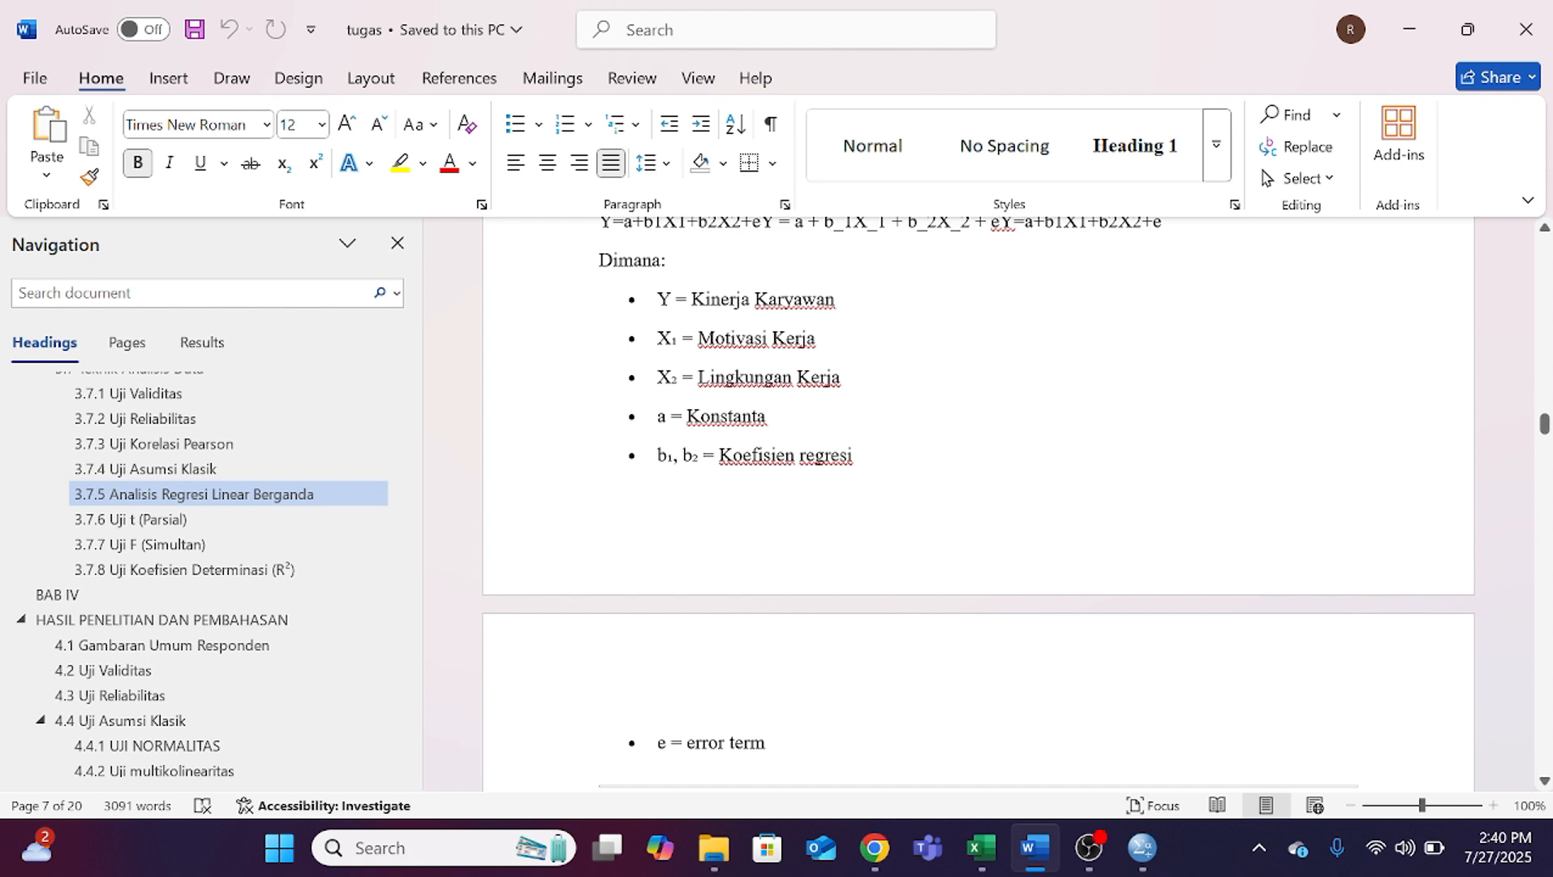
scroll(978, 503, "down", 2)
scroll(978, 503, "down", 1)
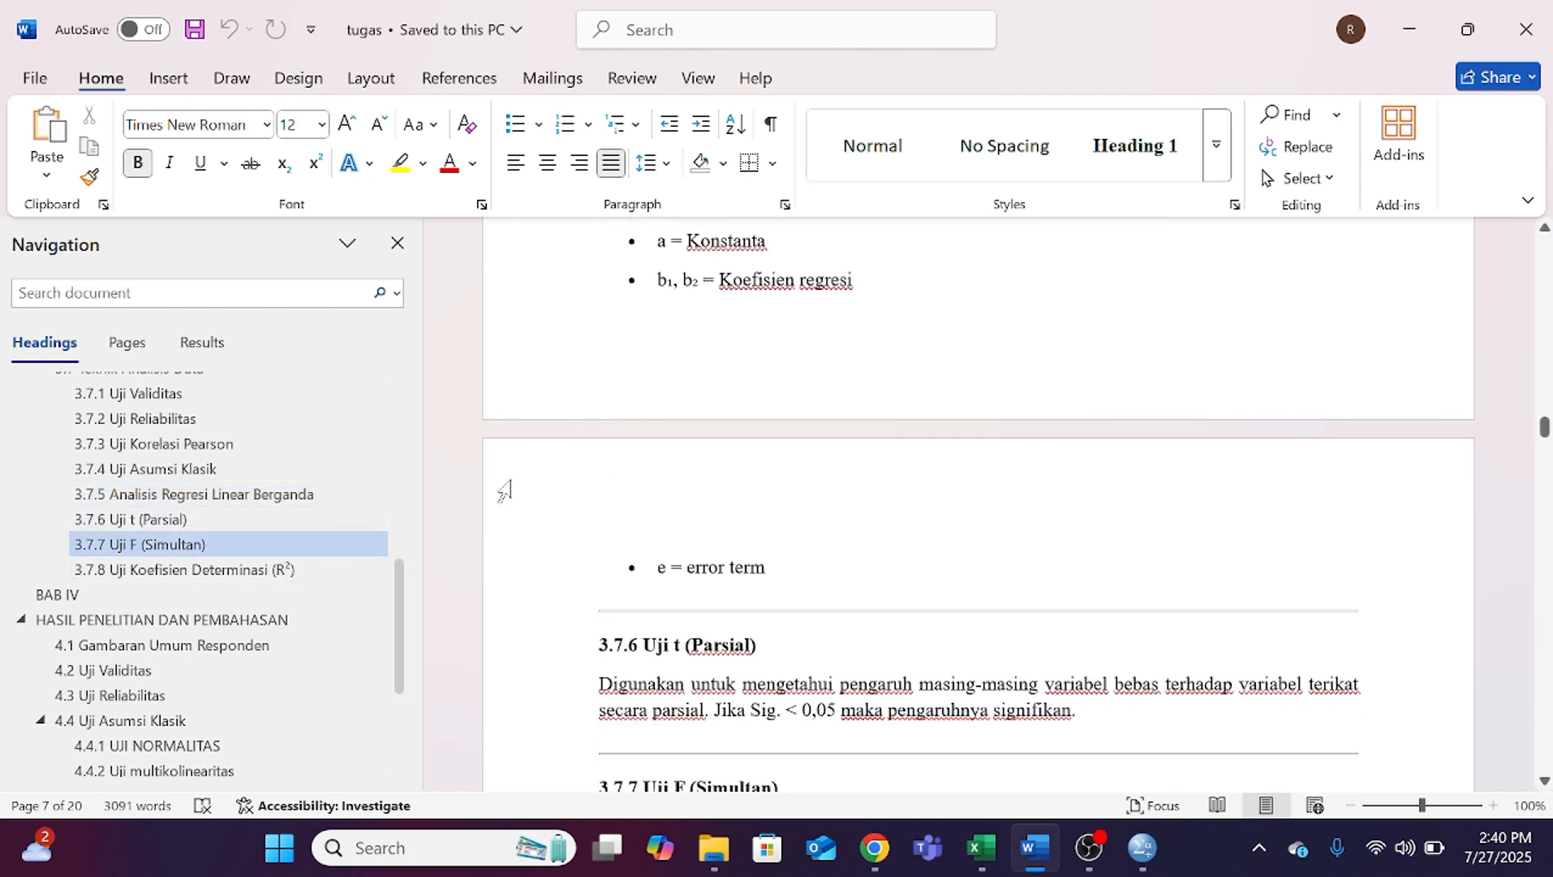
Step: Return to section 4.5 and read the interpretations of the regression constant, variable x1 and variable x2
scroll(186, 714, "down", 2)
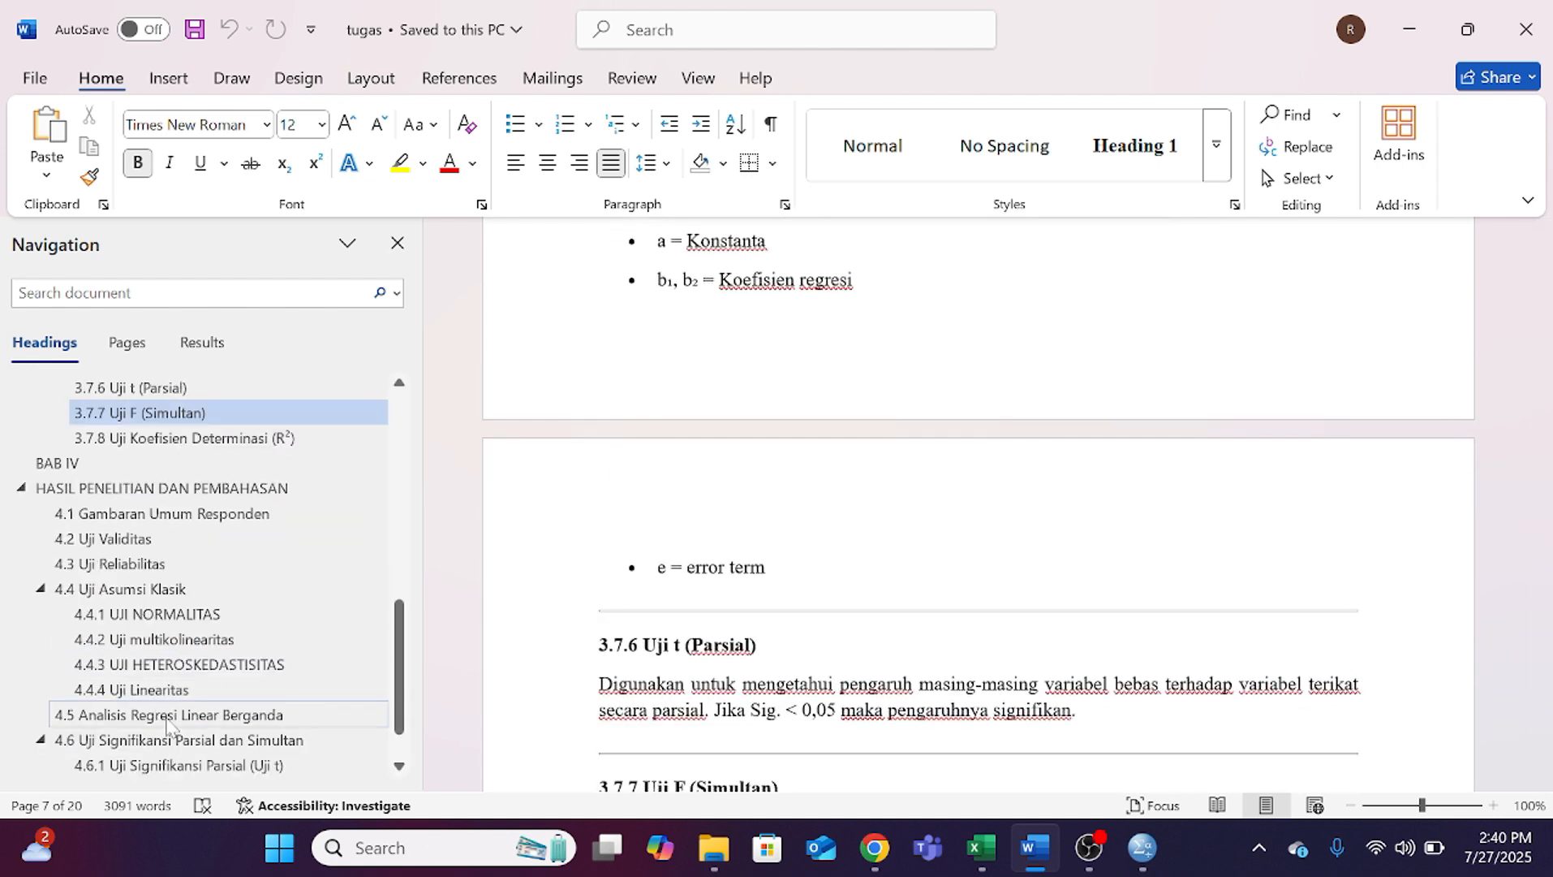
left_click(230, 716)
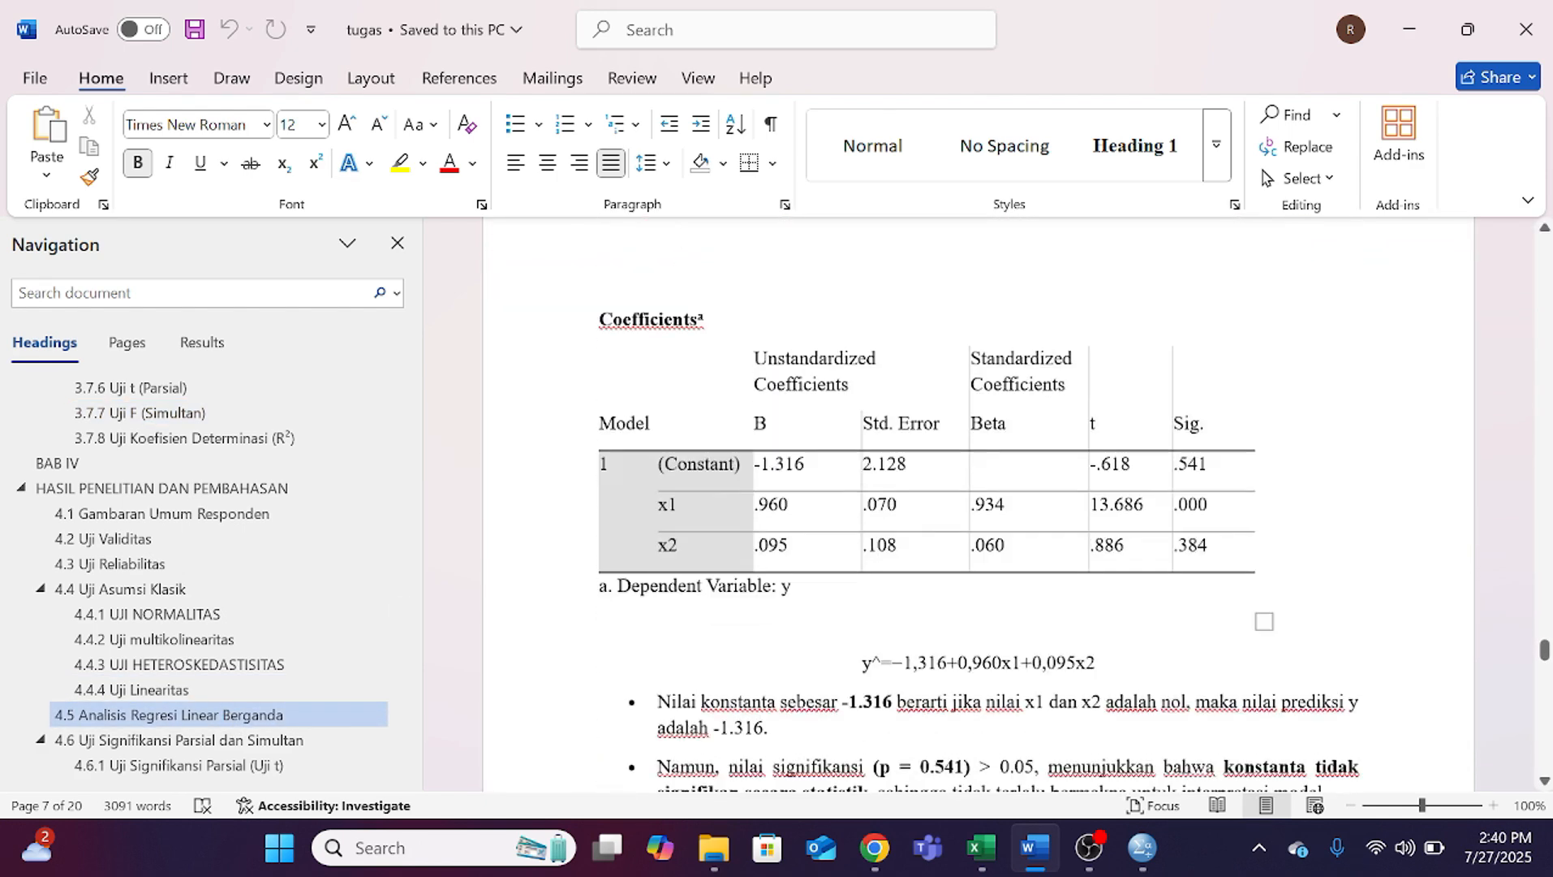
scroll(978, 495, "down", 5)
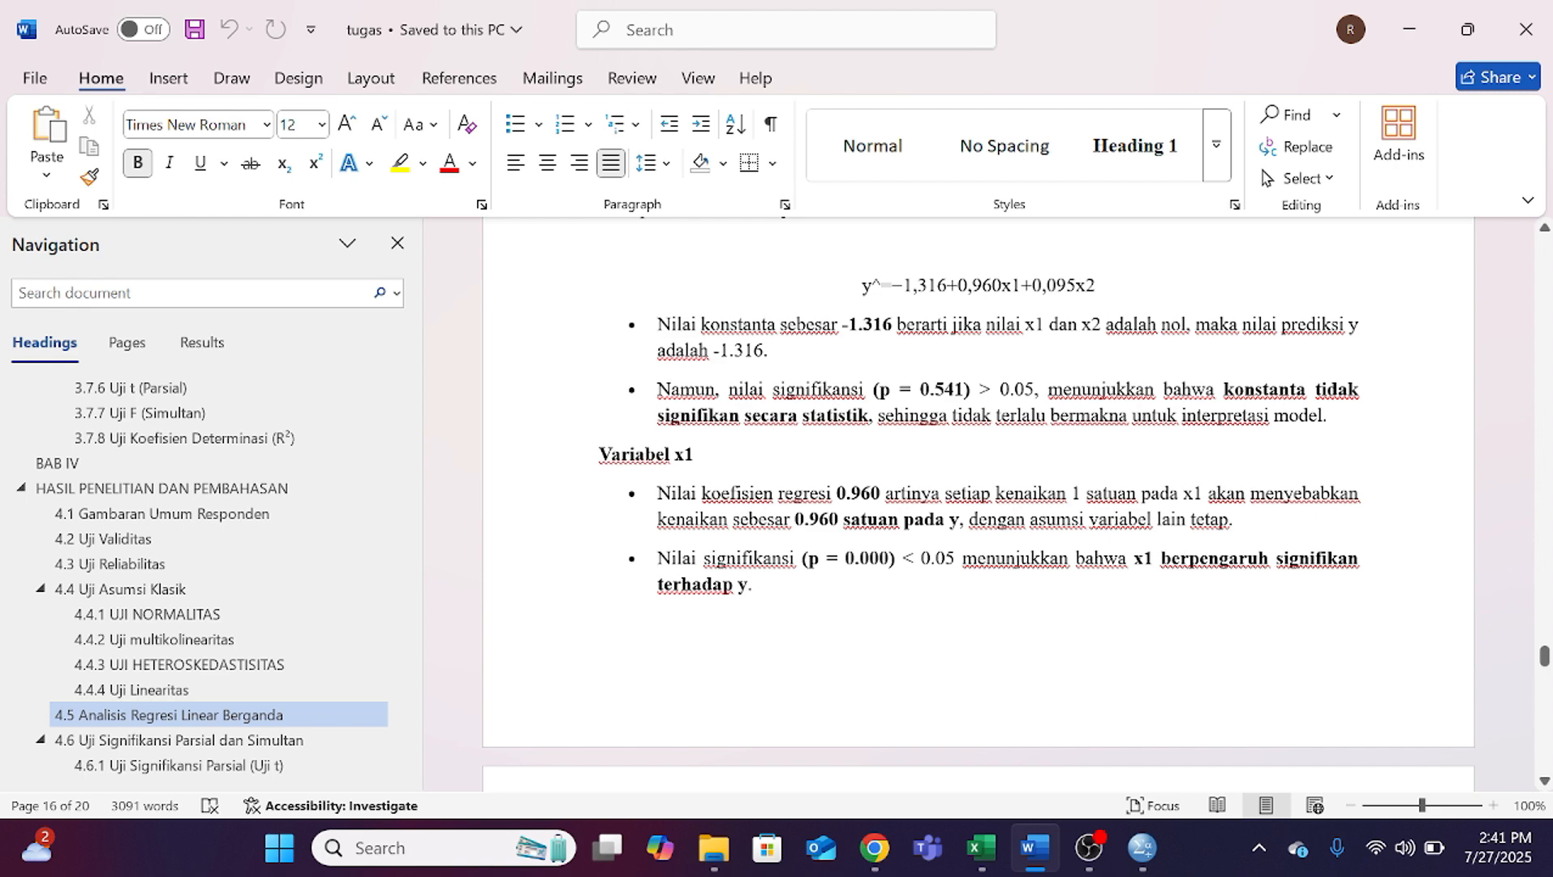
scroll(977, 504, "down", 3)
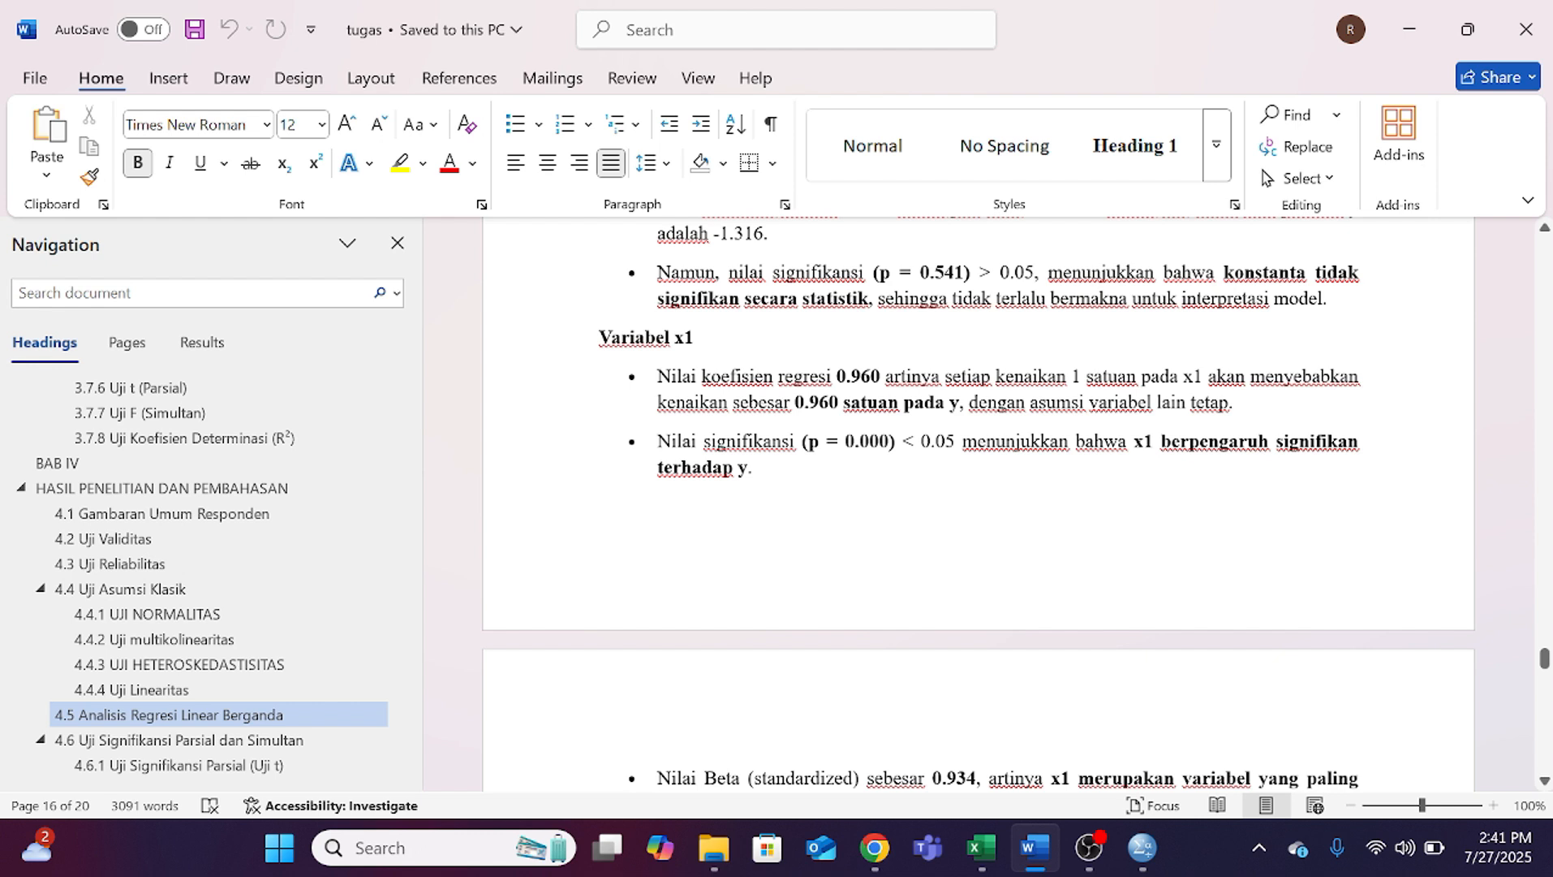
scroll(978, 503, "down", 5)
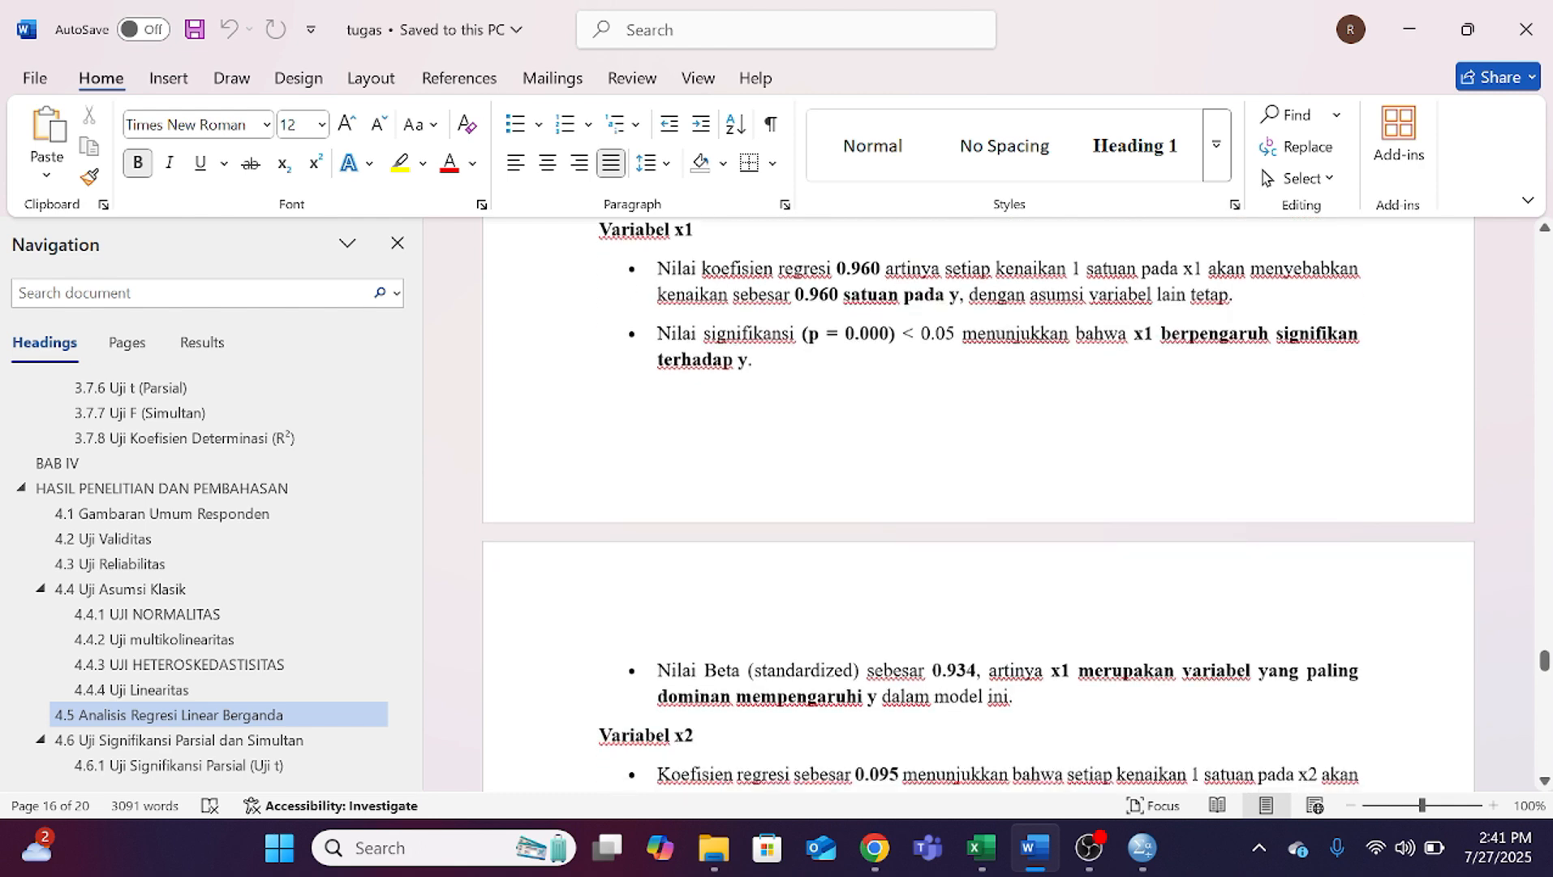
scroll(979, 503, "down", 1)
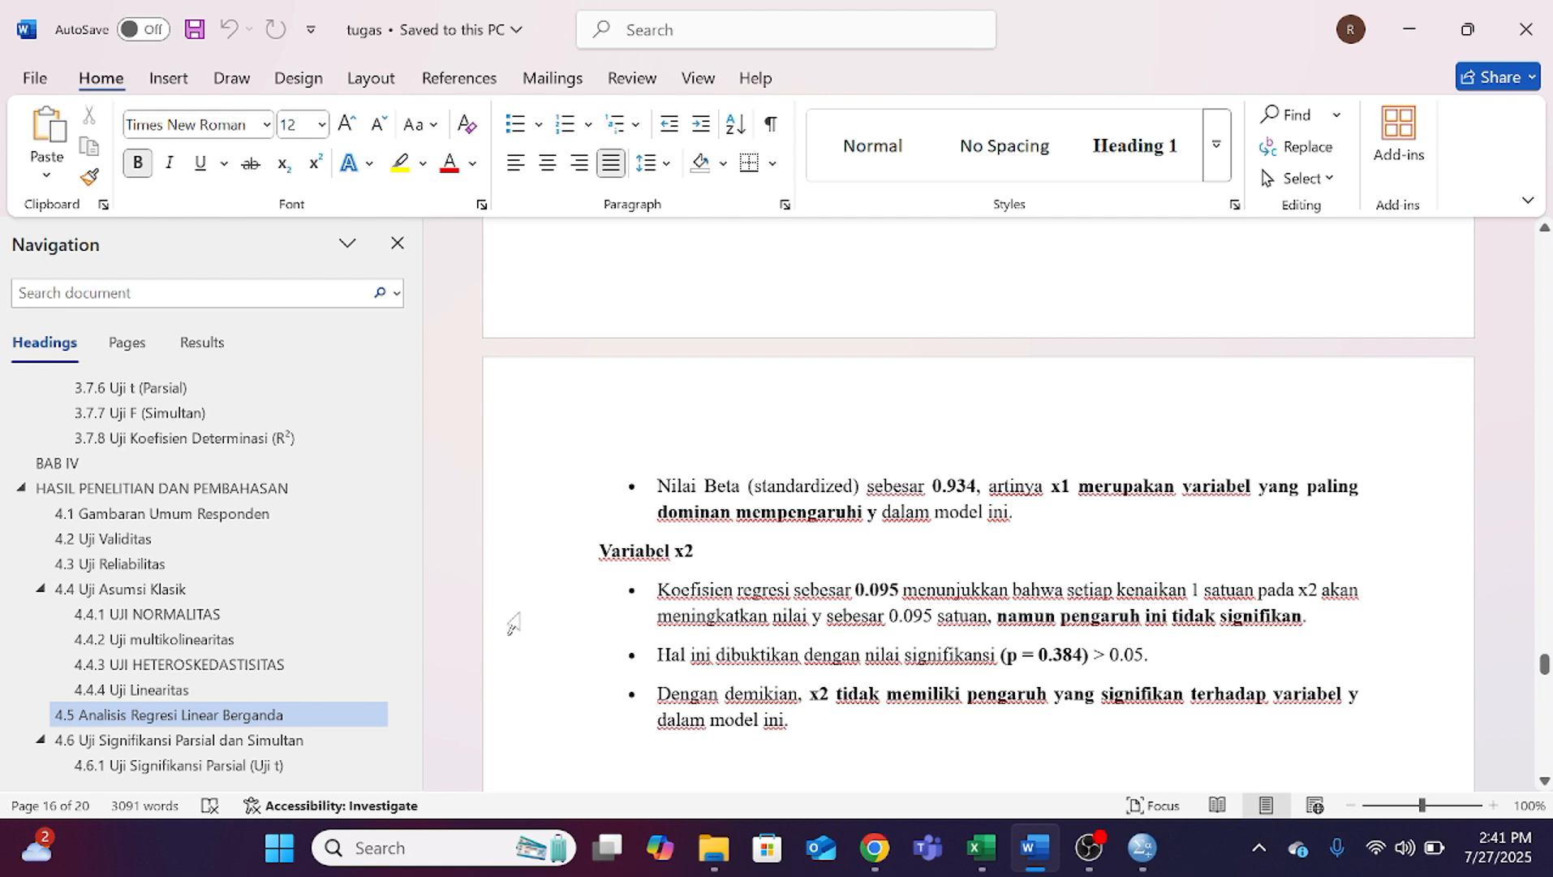
scroll(979, 503, "down", 4)
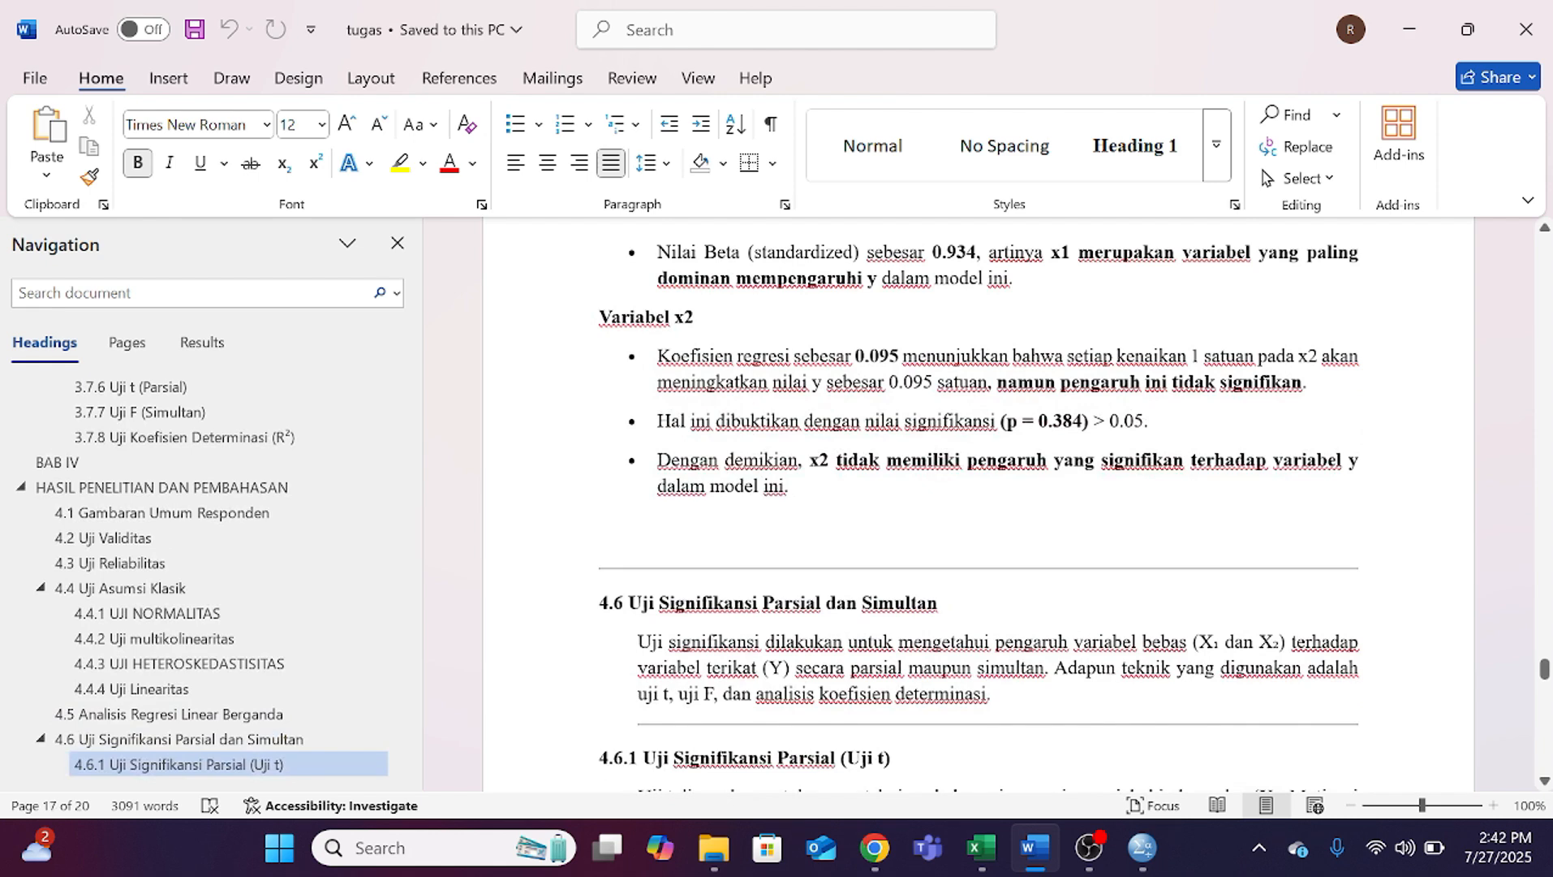
scroll(979, 503, "up", 1)
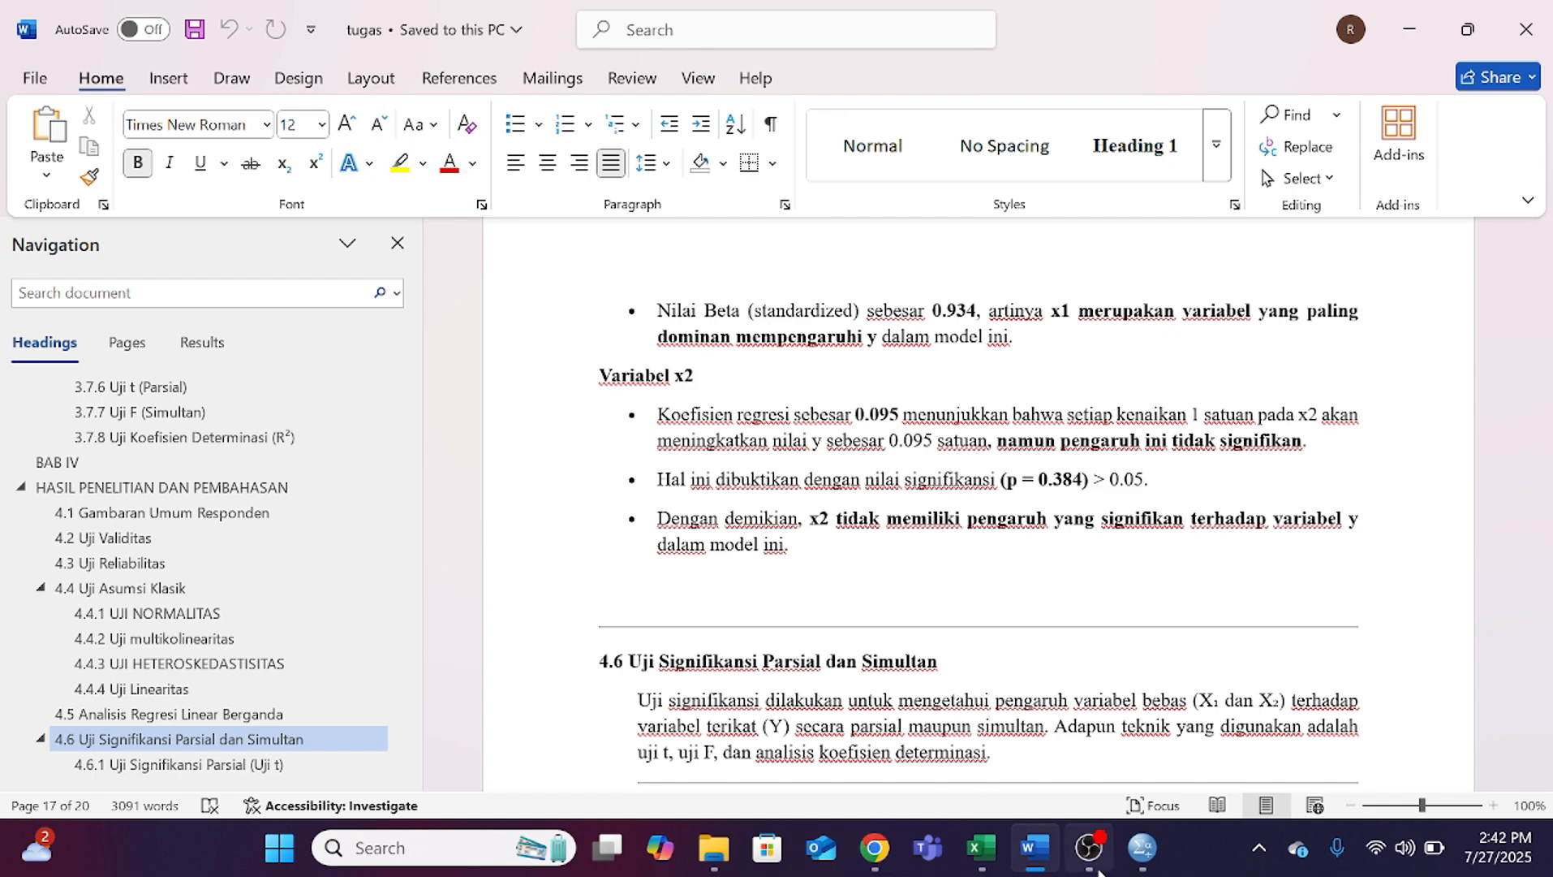
Step: Go to section 4.7 Koefisien Determinasi (R) in the Word thesis to view its Model Summary table
mouse_move(1094, 860)
left_click(1083, 751)
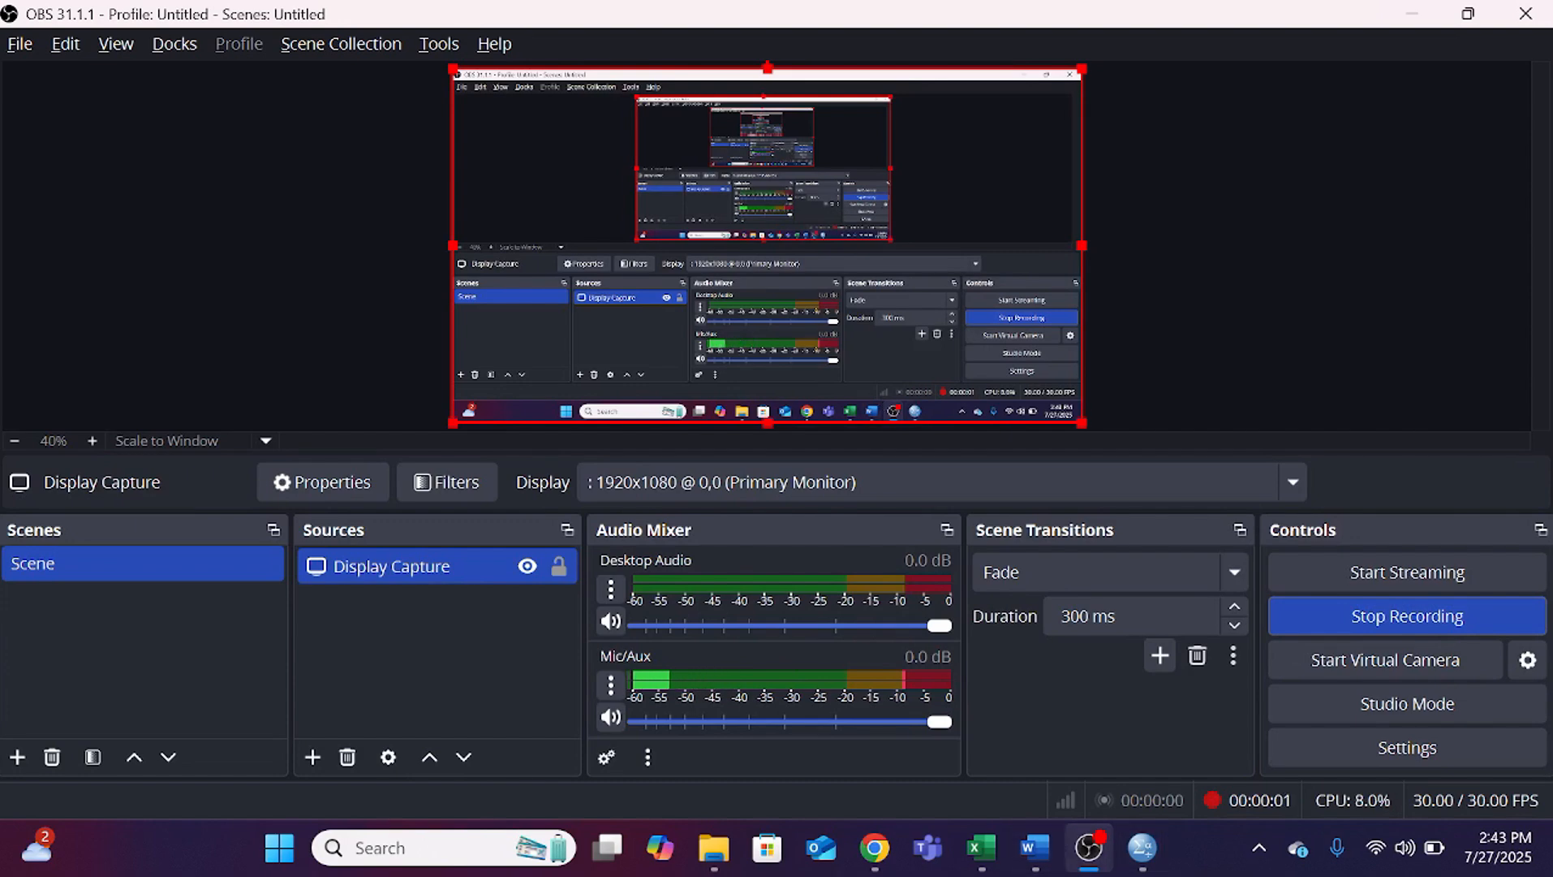
left_click(1035, 847)
scroll(244, 690, "down", 2)
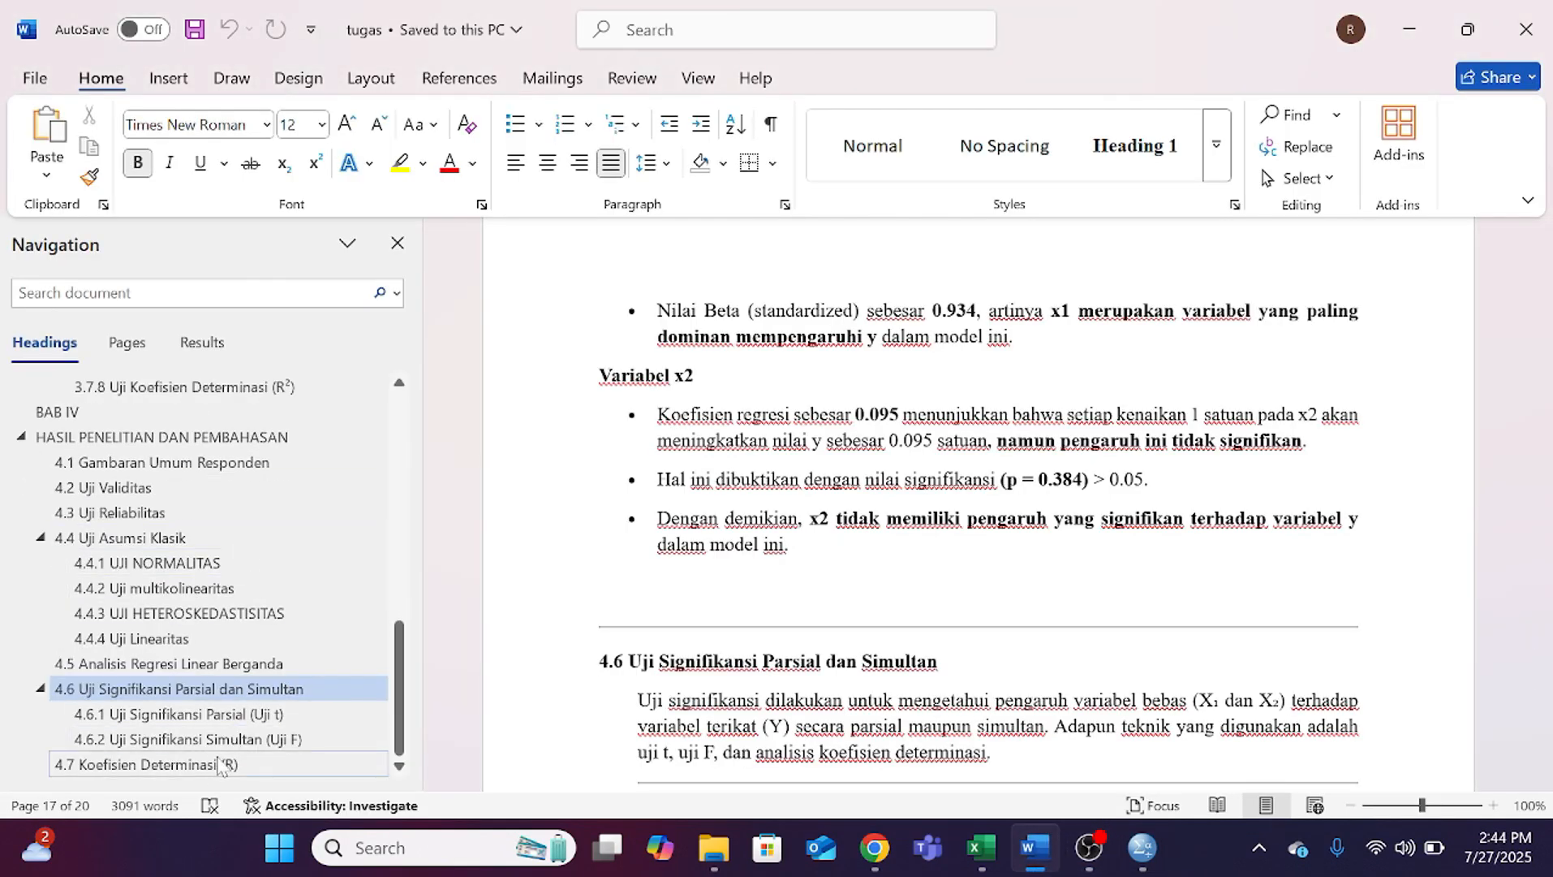
left_click(312, 765)
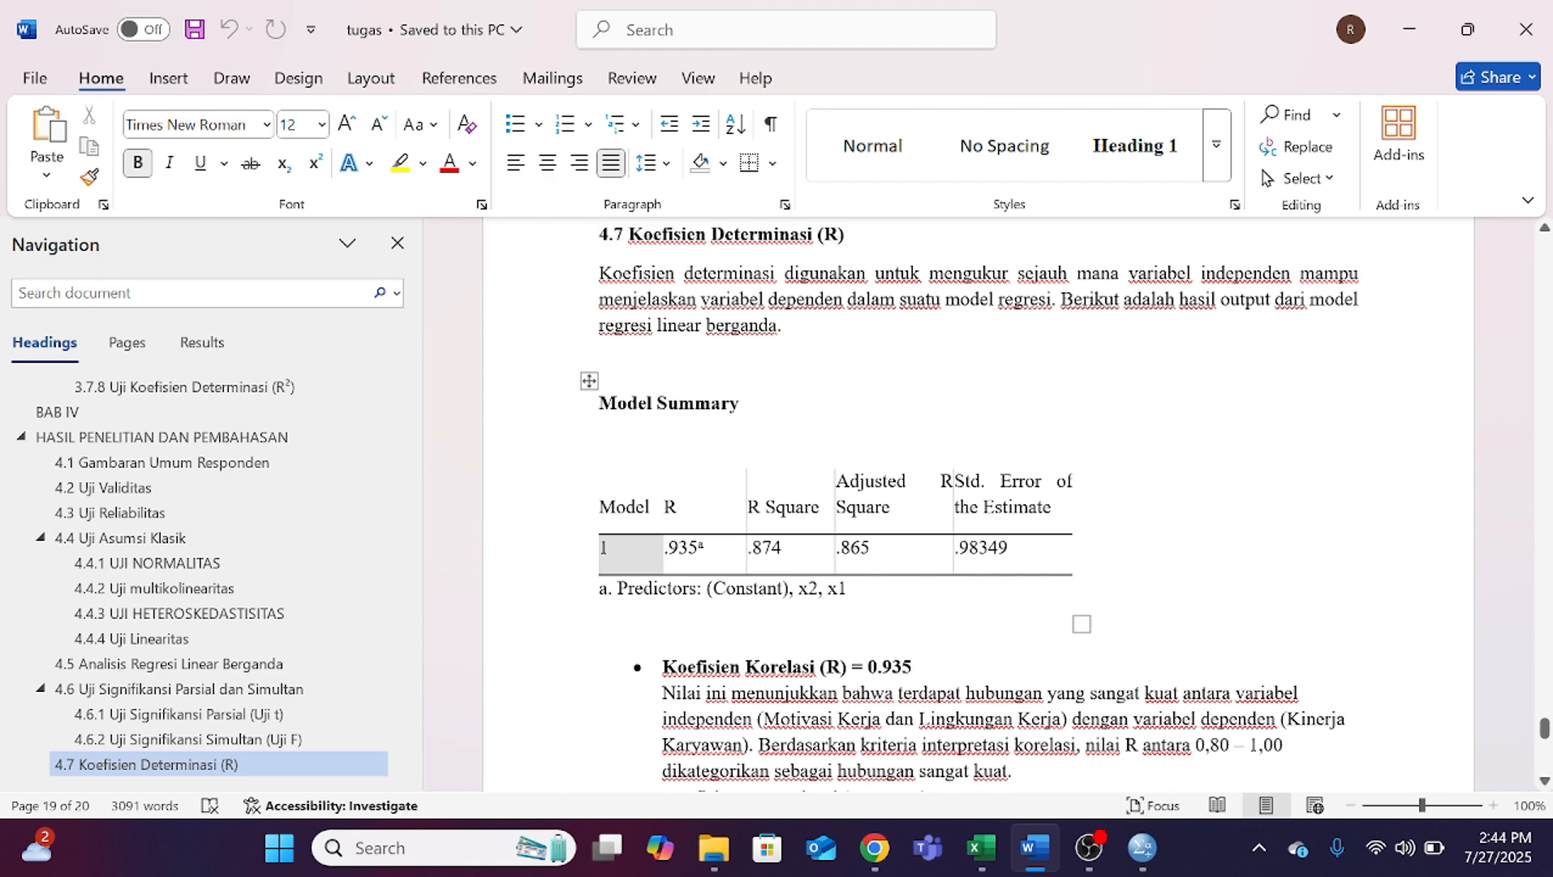
Step: Switch to the SPSS data editor, reset the Linear Regression settings and assign Y as the dependent variable
left_click(999, 714)
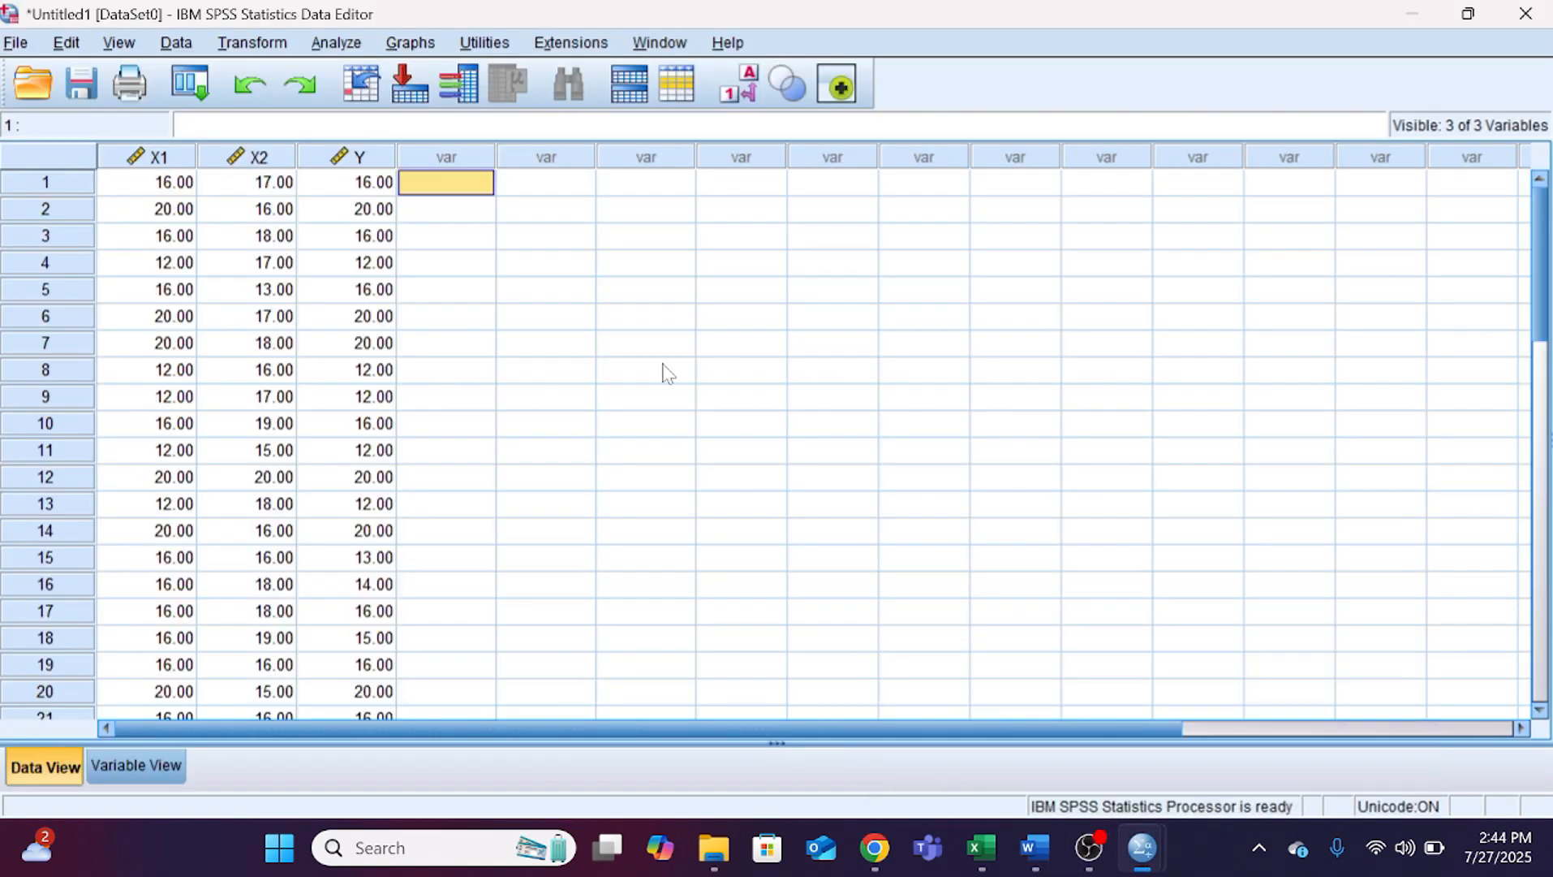
left_click(336, 42)
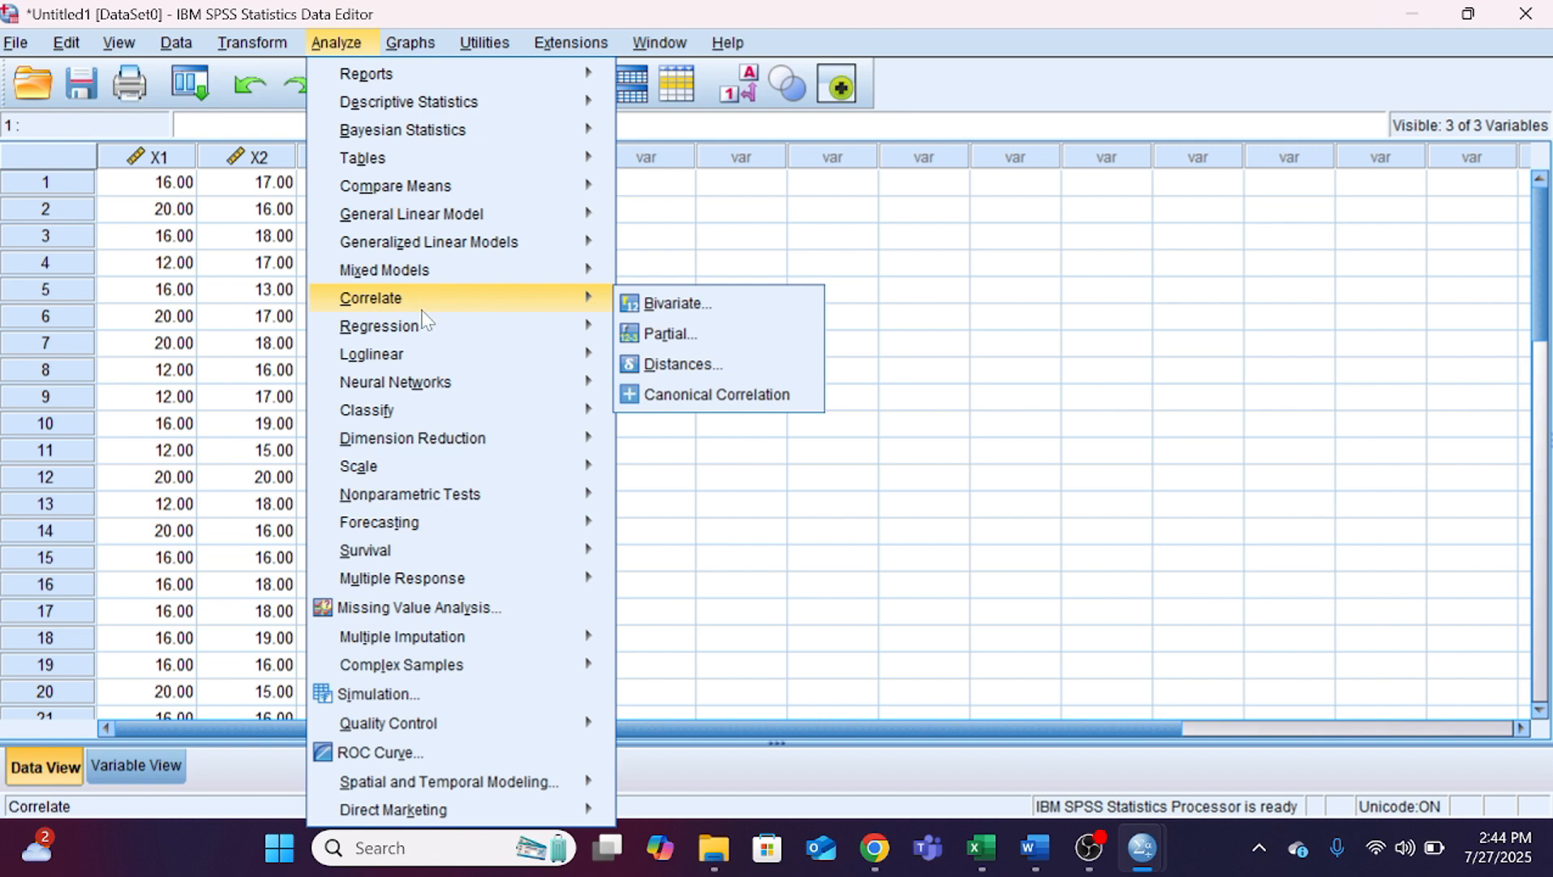
mouse_move(596, 333)
left_click(664, 362)
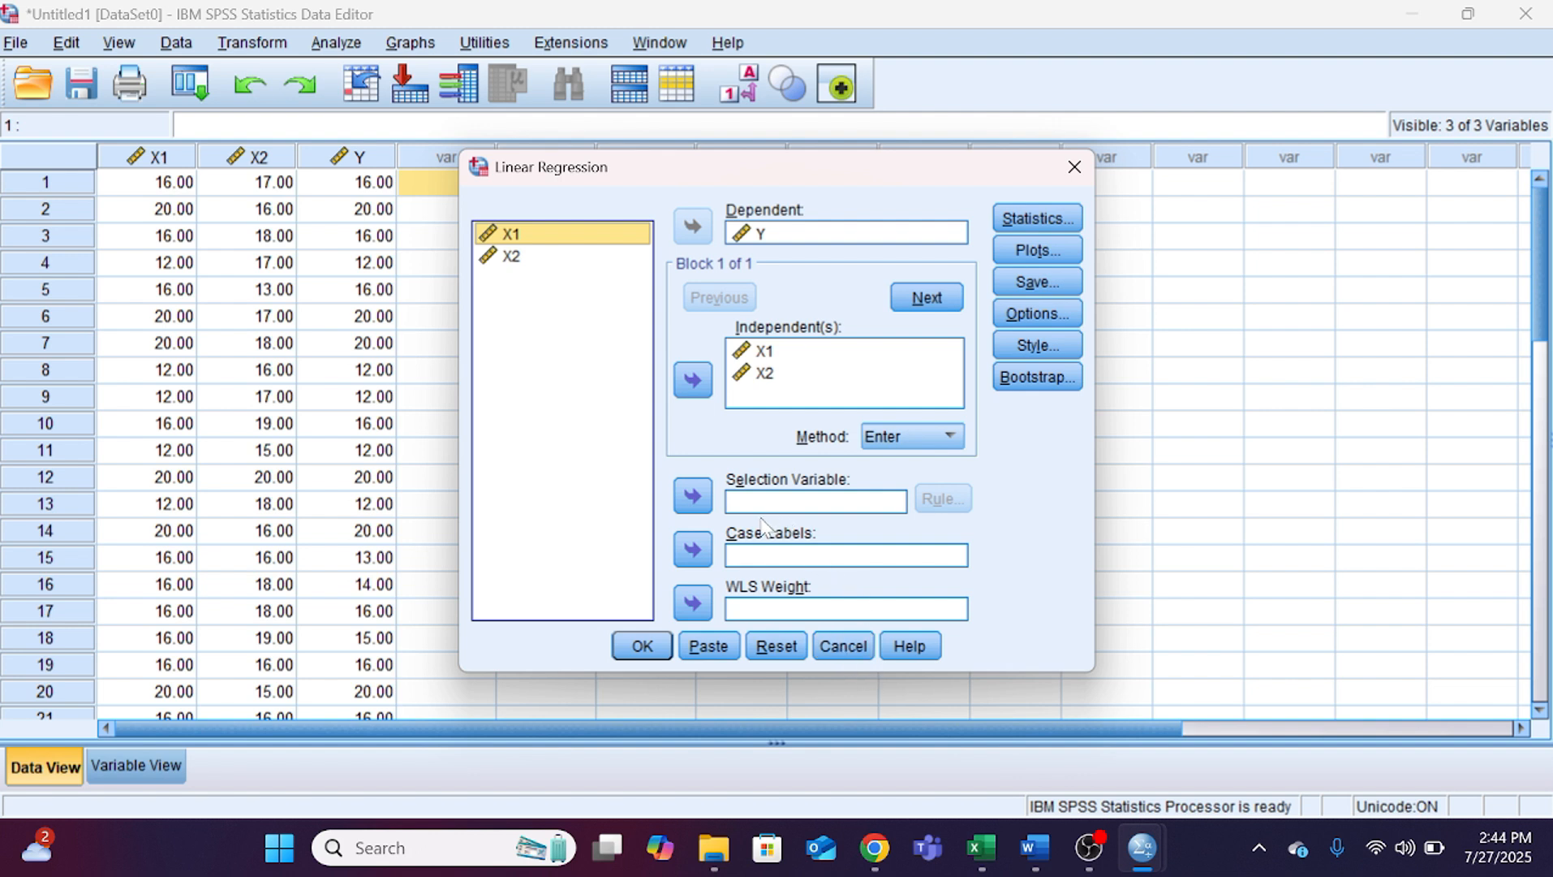
left_click(776, 645)
left_click(521, 281)
left_click(693, 227)
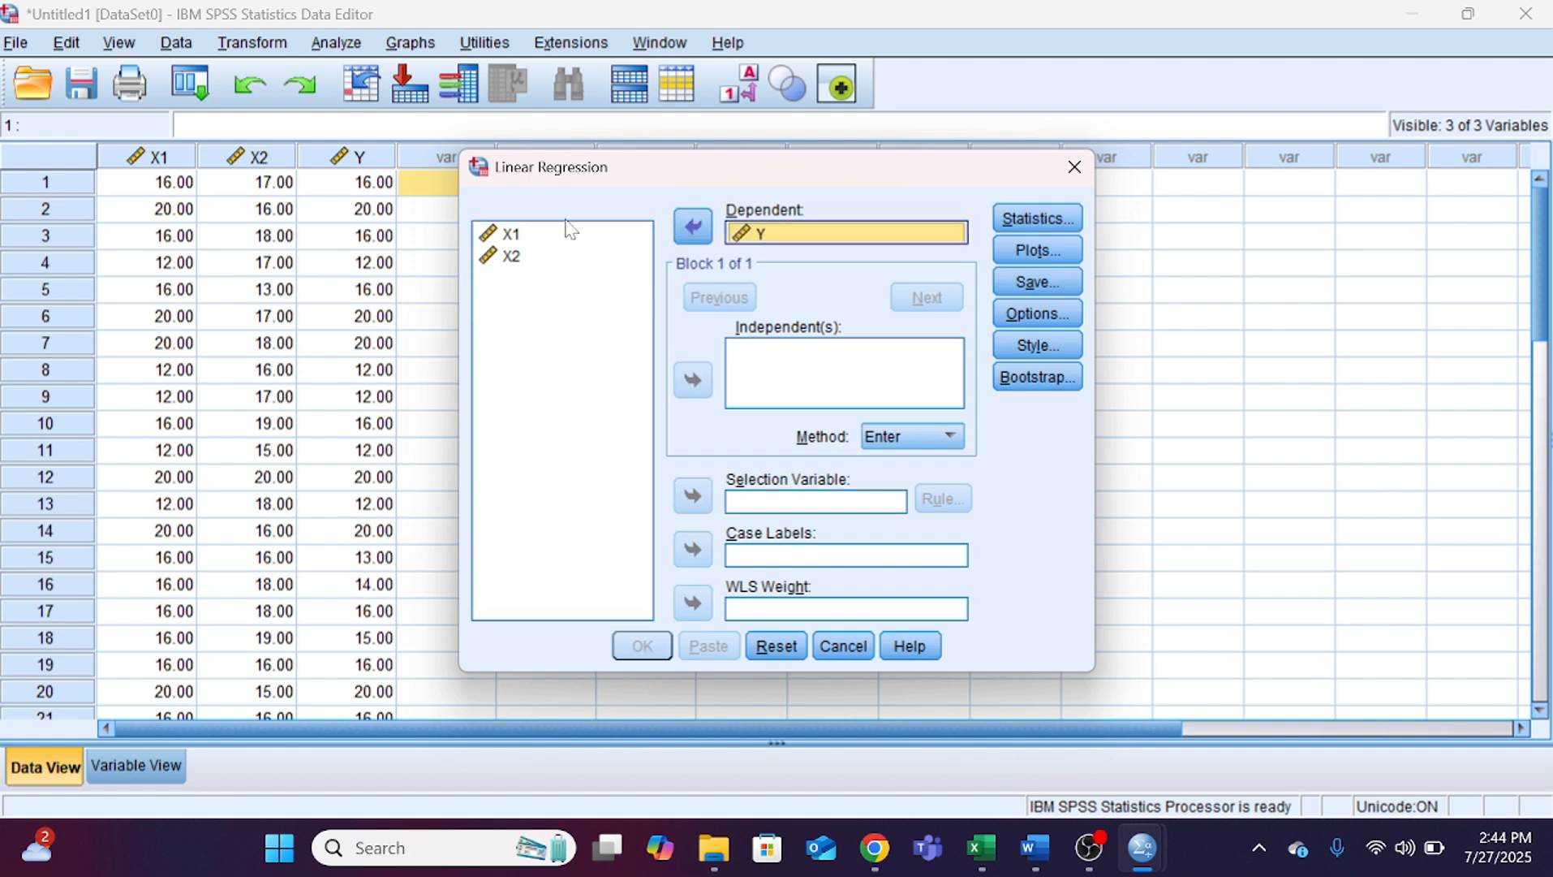
Step: Add X1 and X2 as the independent variables with the Enter method and run the regression
left_click(560, 236)
left_click(554, 240, "ctrl")
left_click(558, 254, "ctrl")
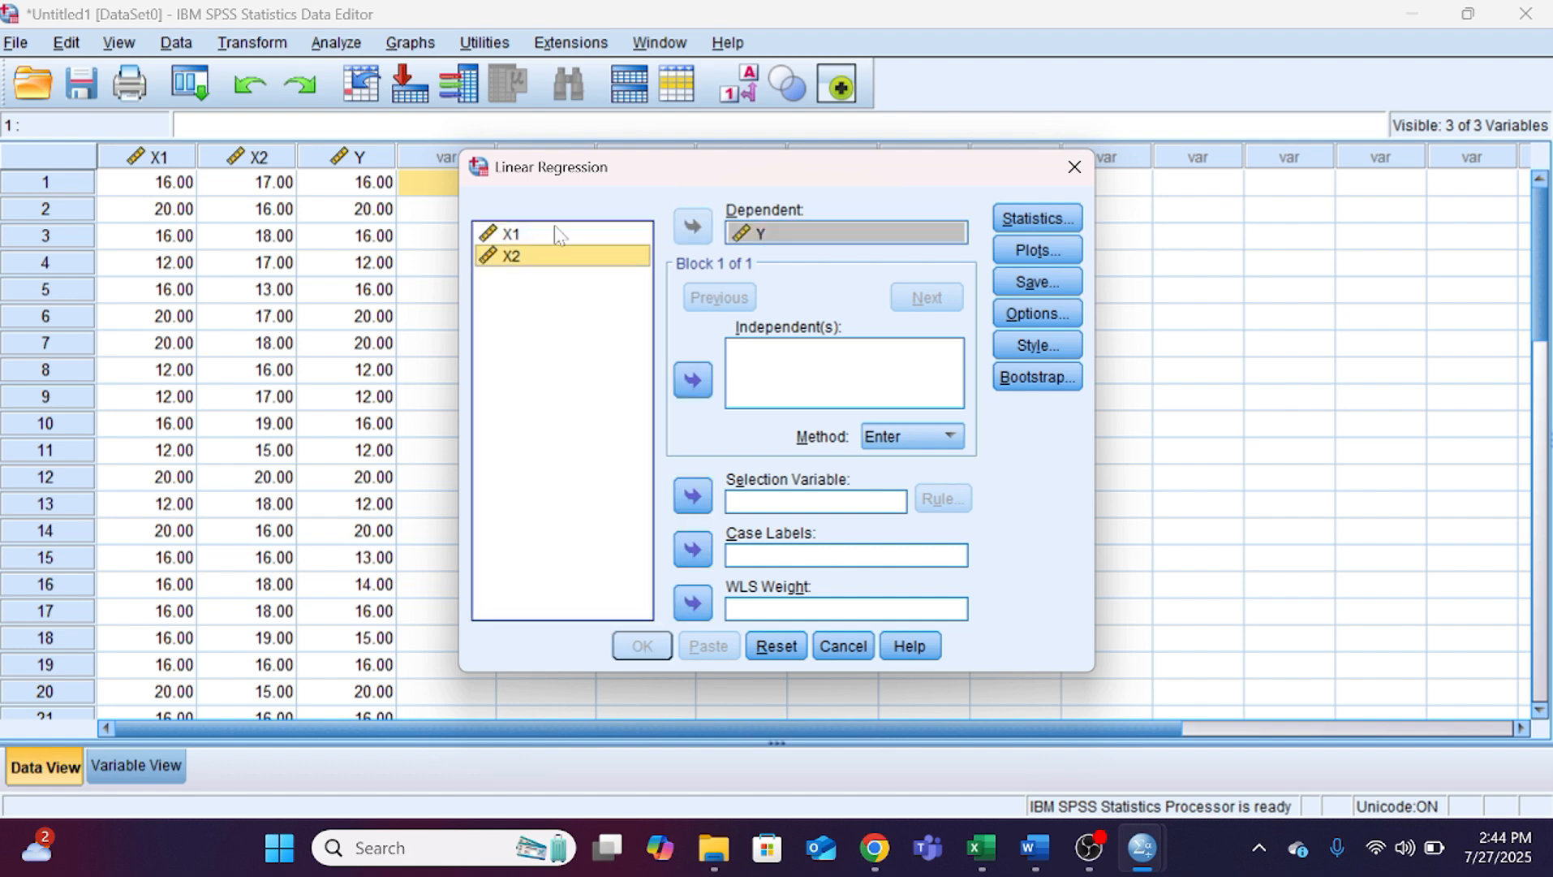
left_click(554, 228, "ctrl")
left_click(692, 379)
left_click(642, 645)
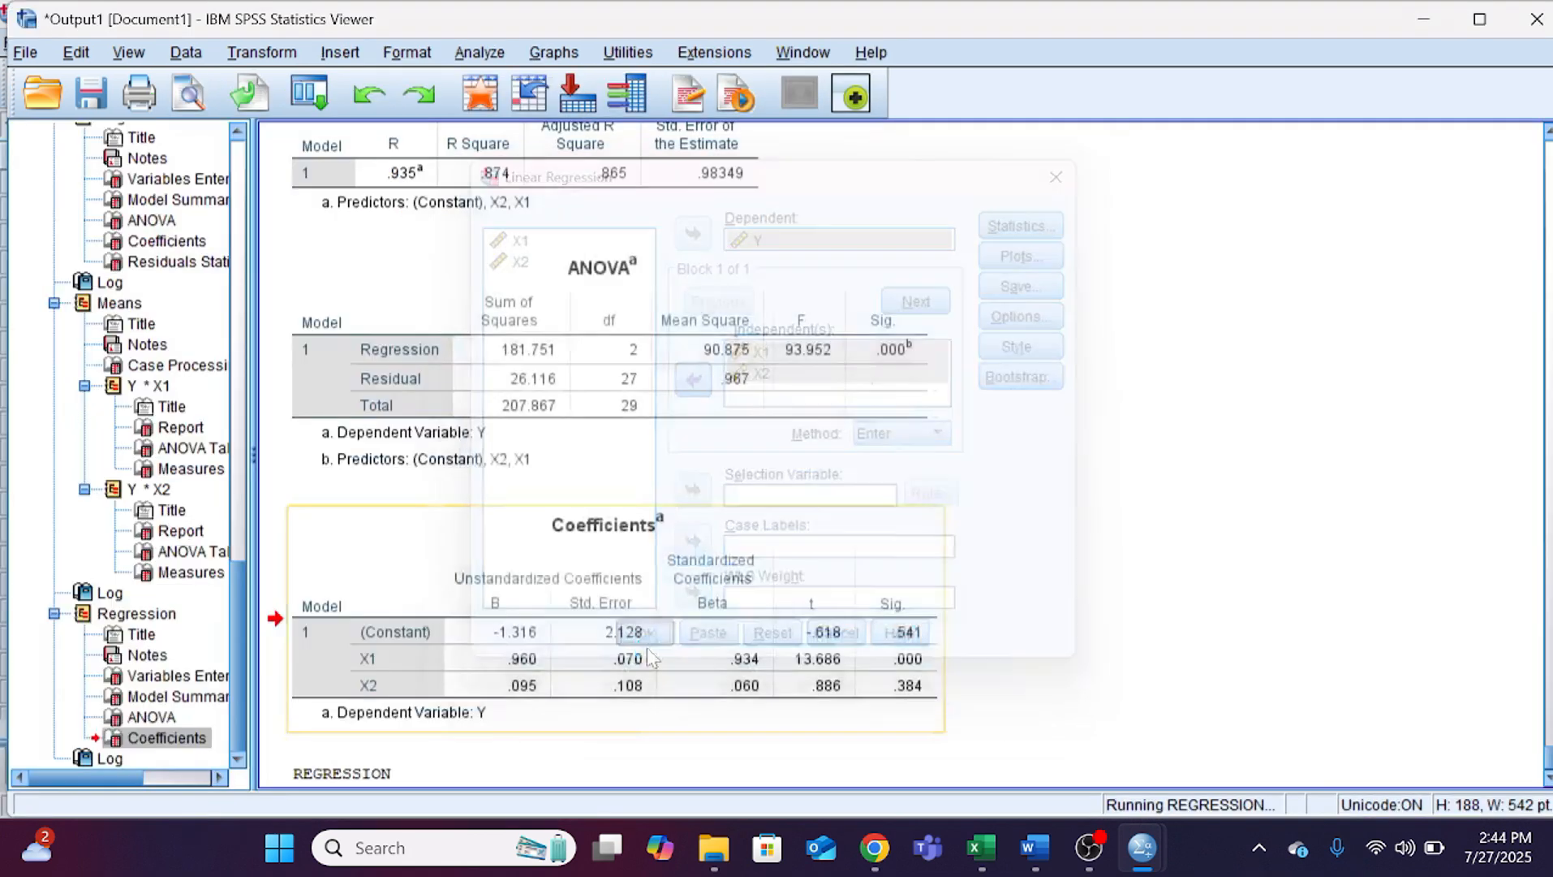
Step: Select the new Model Summary table in the SPSS output and compare it with the table in Word section 4.7
left_click(517, 459)
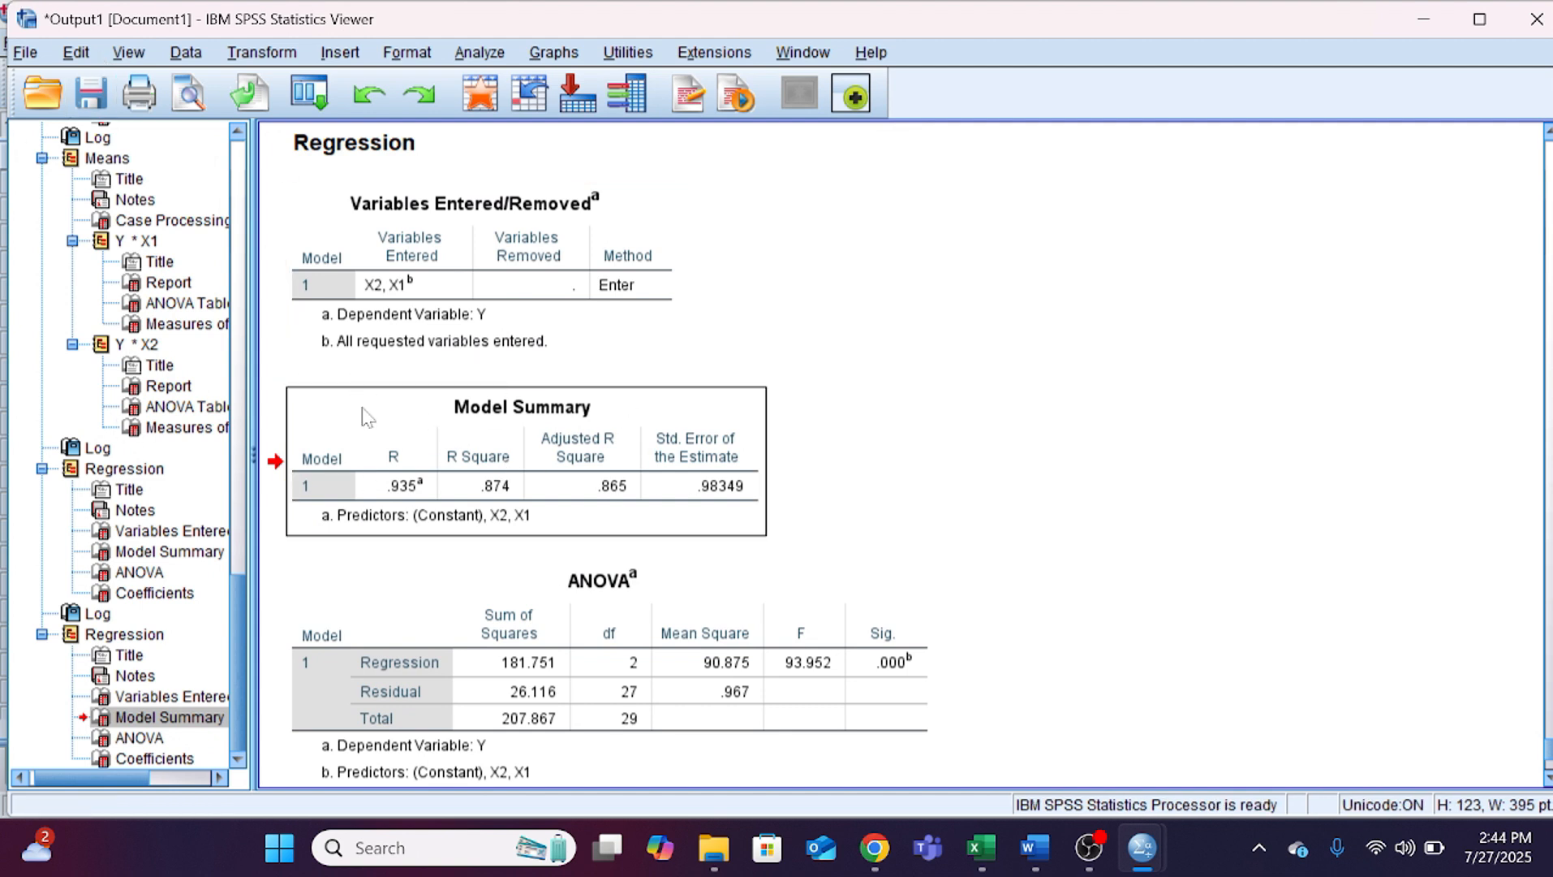
left_click(1035, 848)
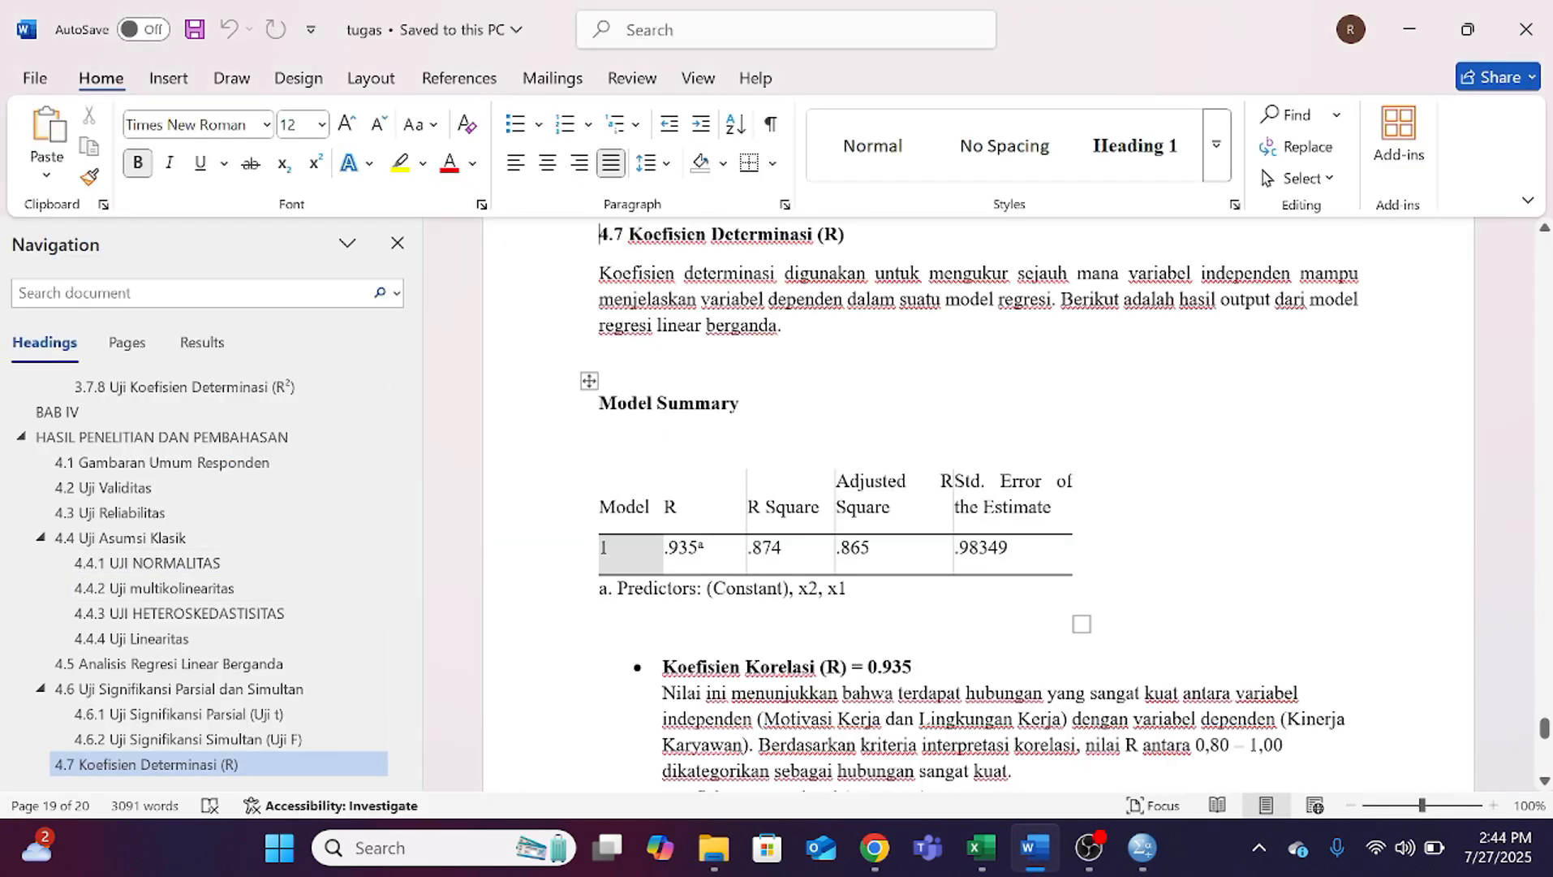
scroll(971, 504, "down", 3)
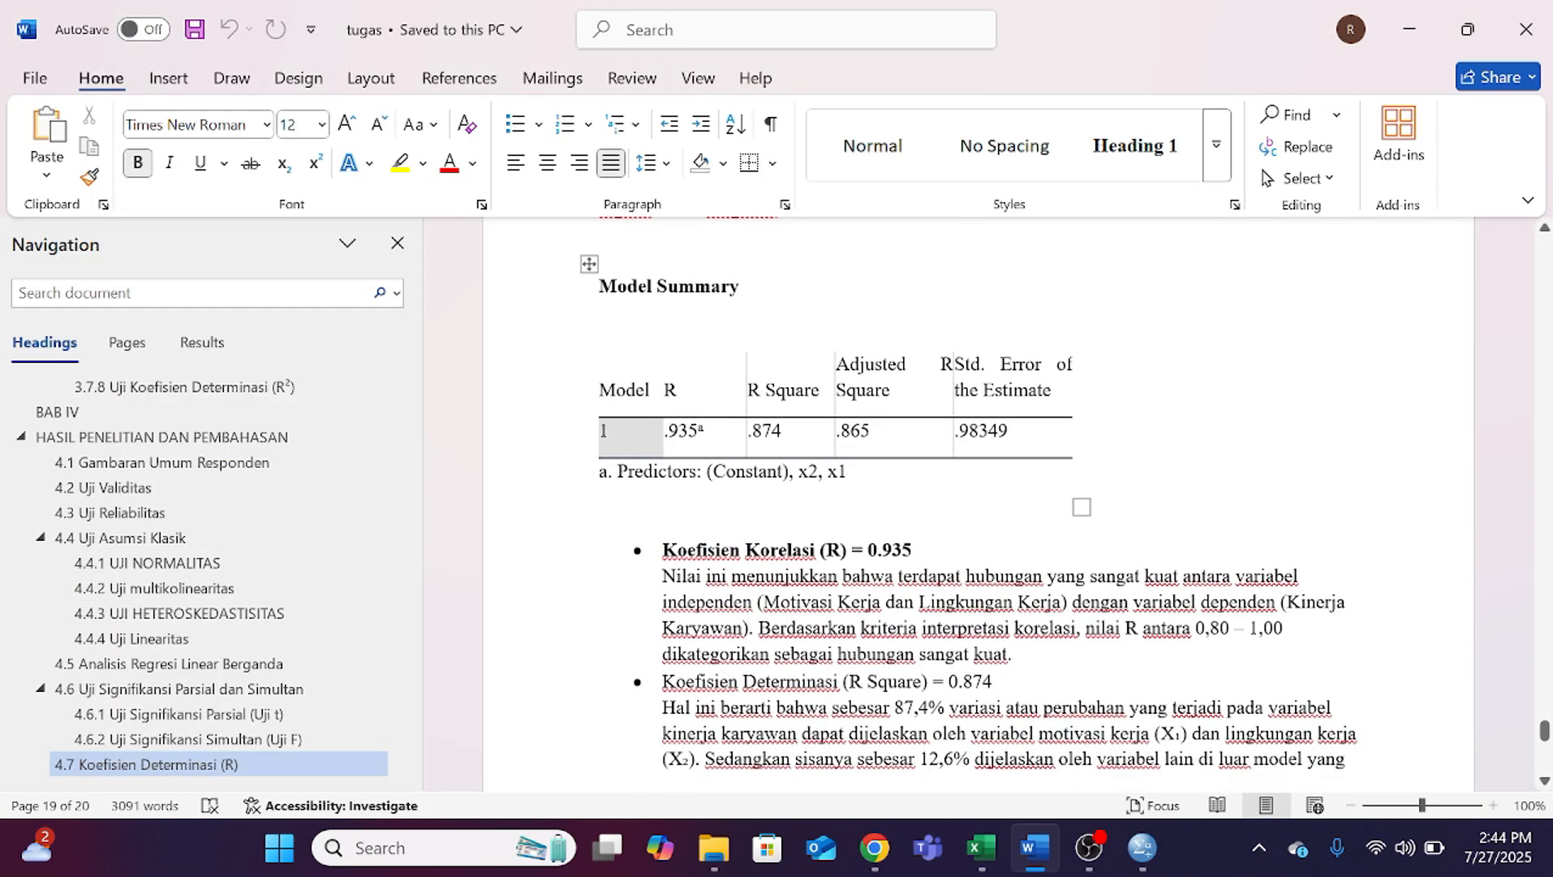
Step: Read the interpretations of R, R Square, Adjusted R Square and Standard Error of the Estimate in section 4.7
scroll(971, 503, "down", 3)
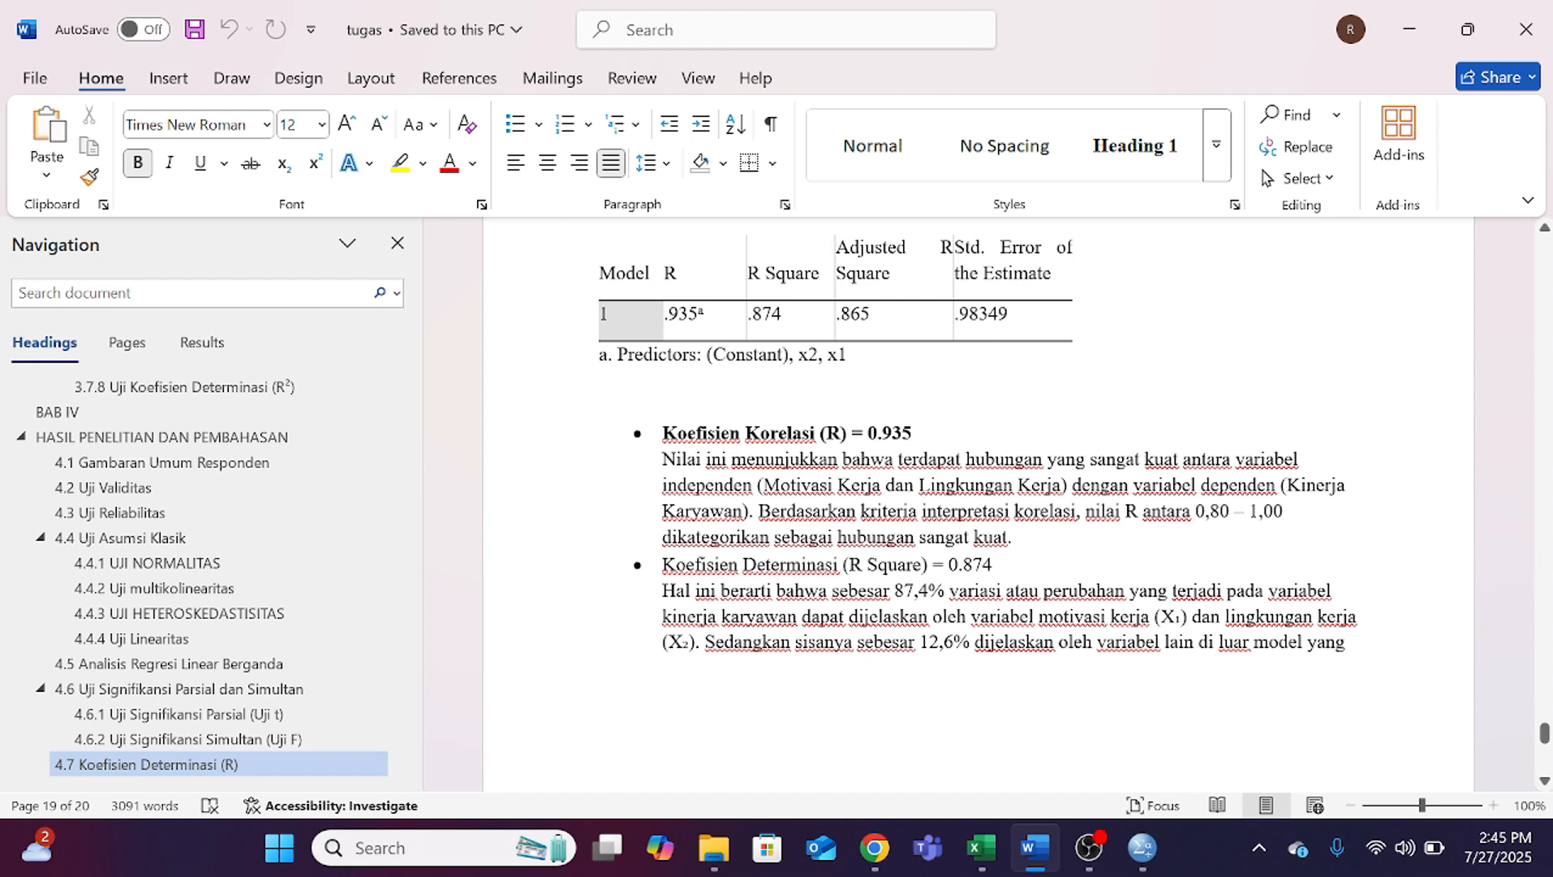
scroll(978, 519, "down", 10)
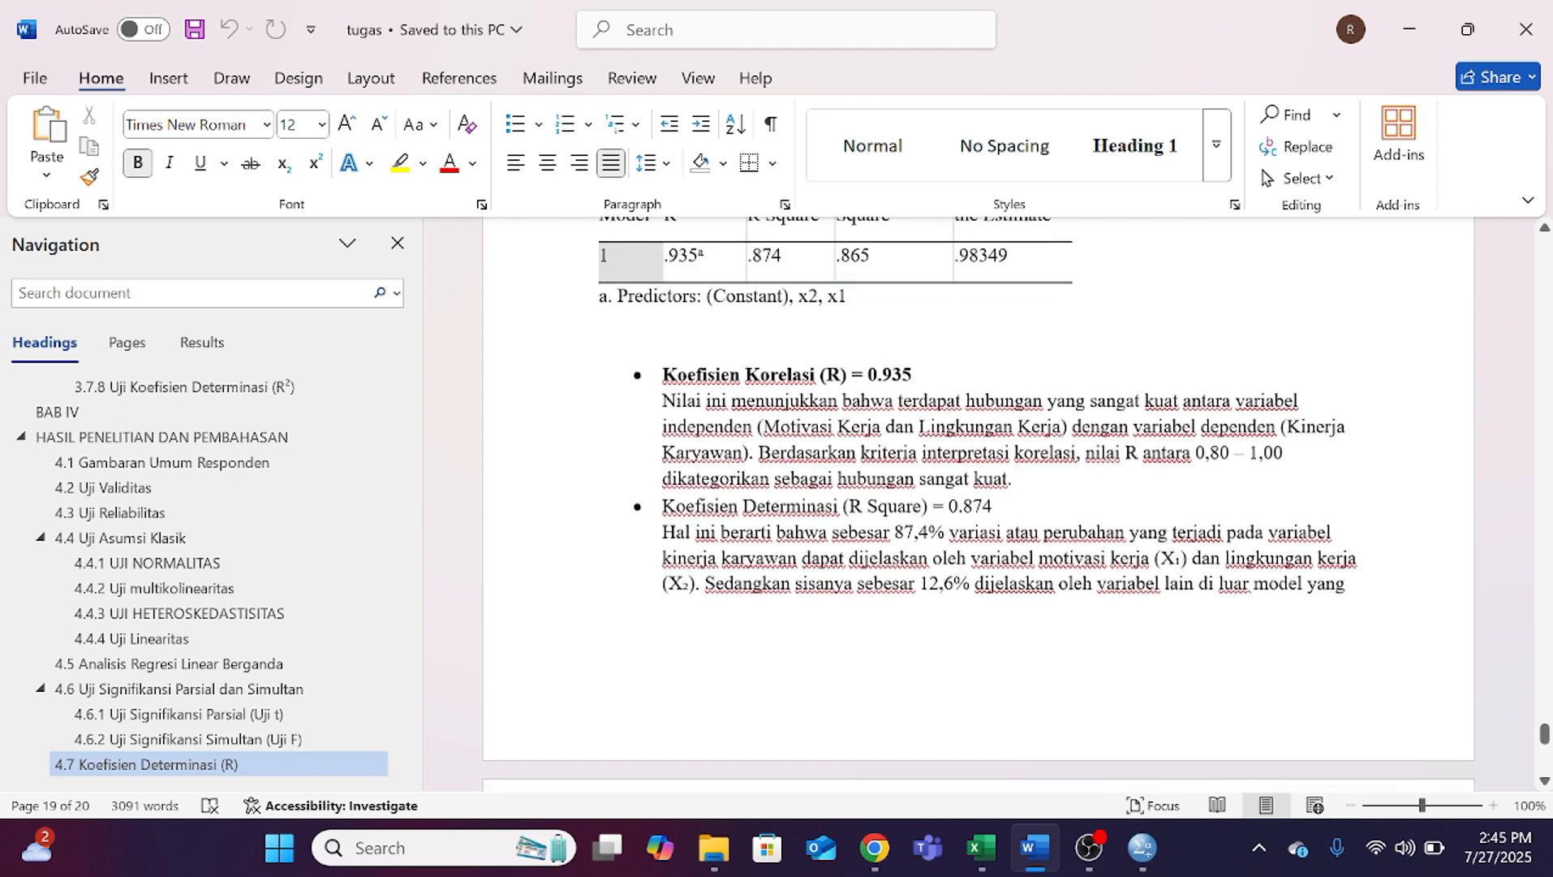
scroll(978, 519, "up", 2)
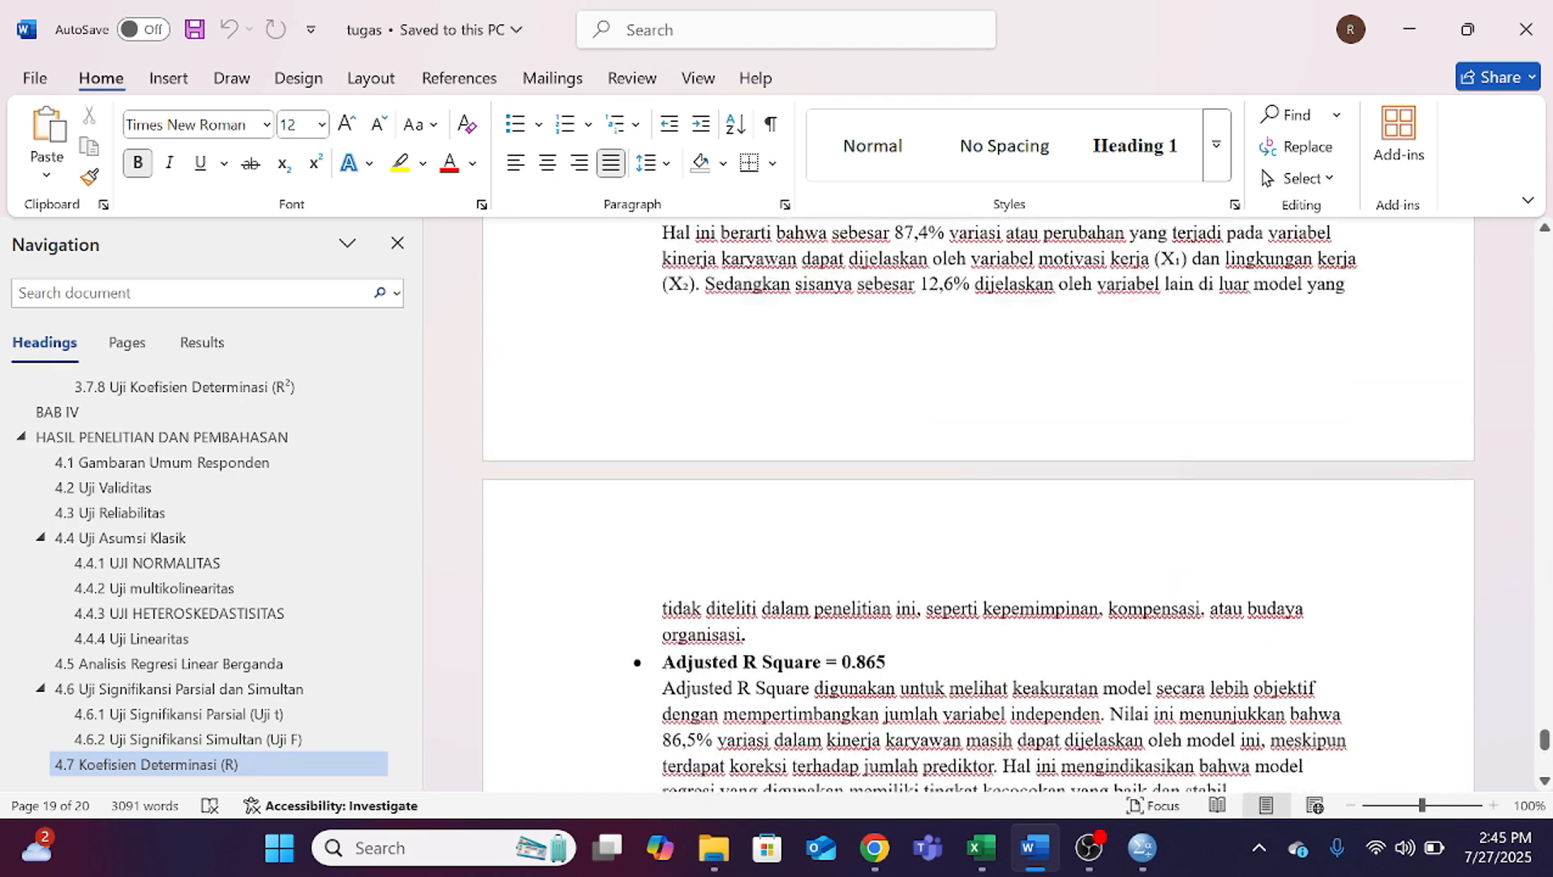
scroll(978, 520, "down", 1)
scroll(978, 520, "down", 2)
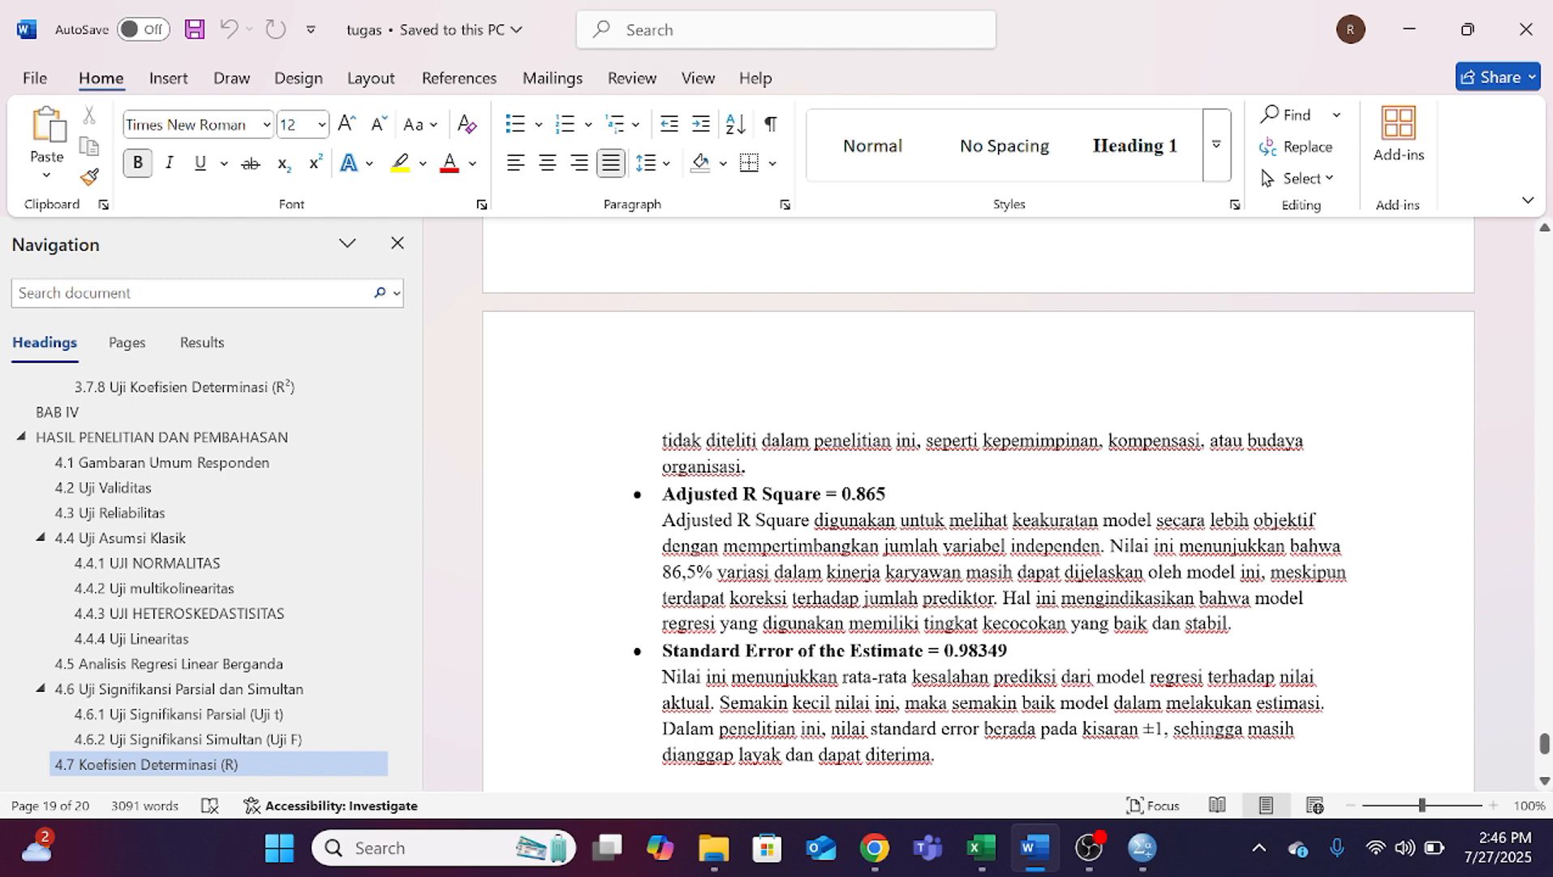
scroll(978, 508, "down", 2)
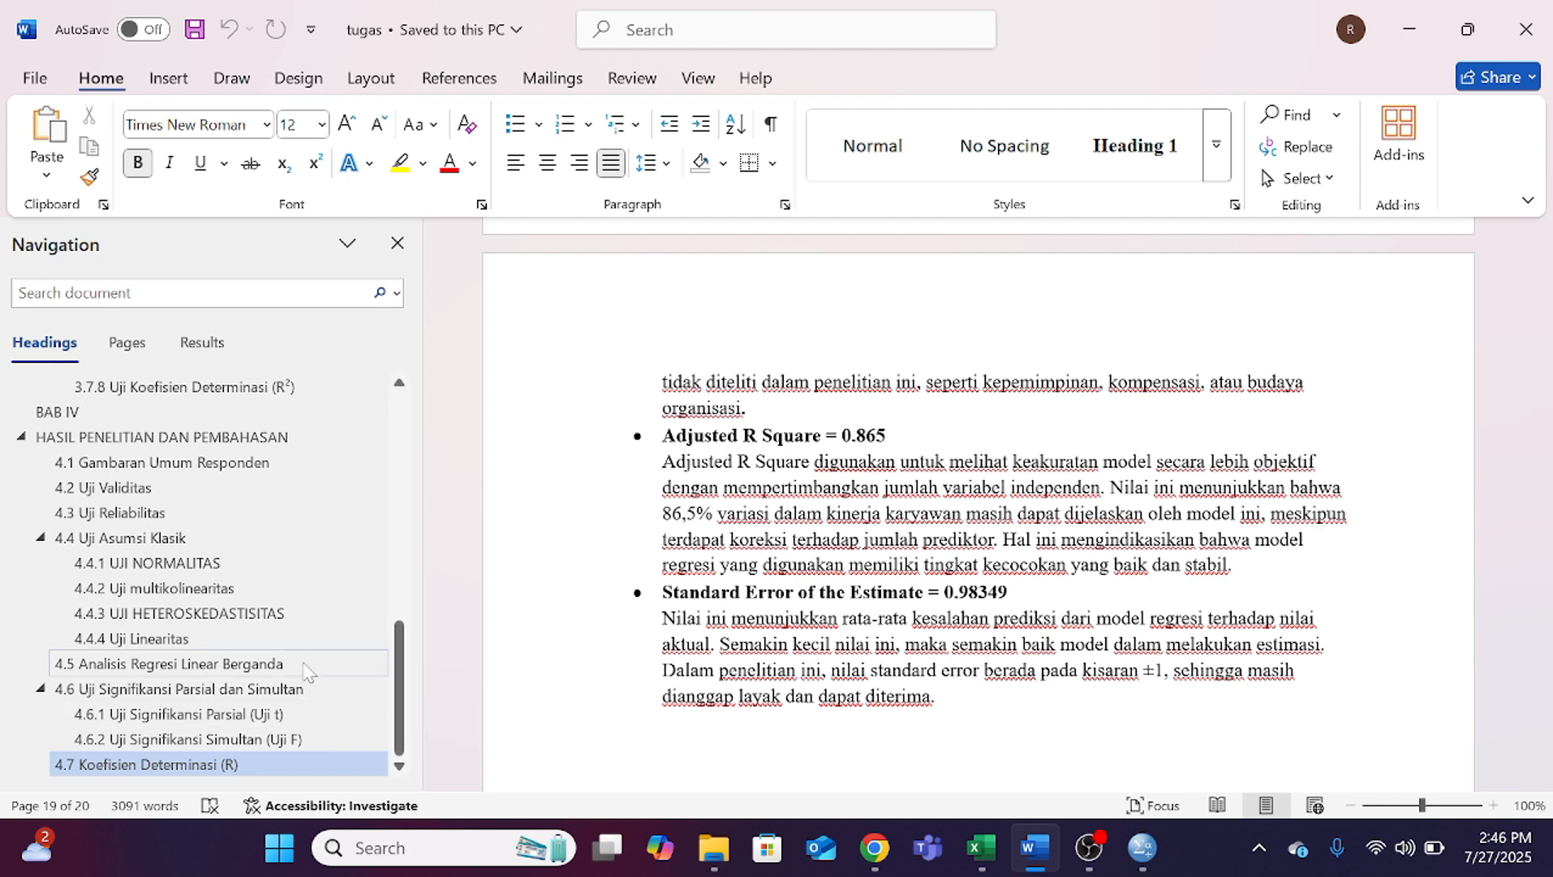
scroll(544, 662, "down", 3)
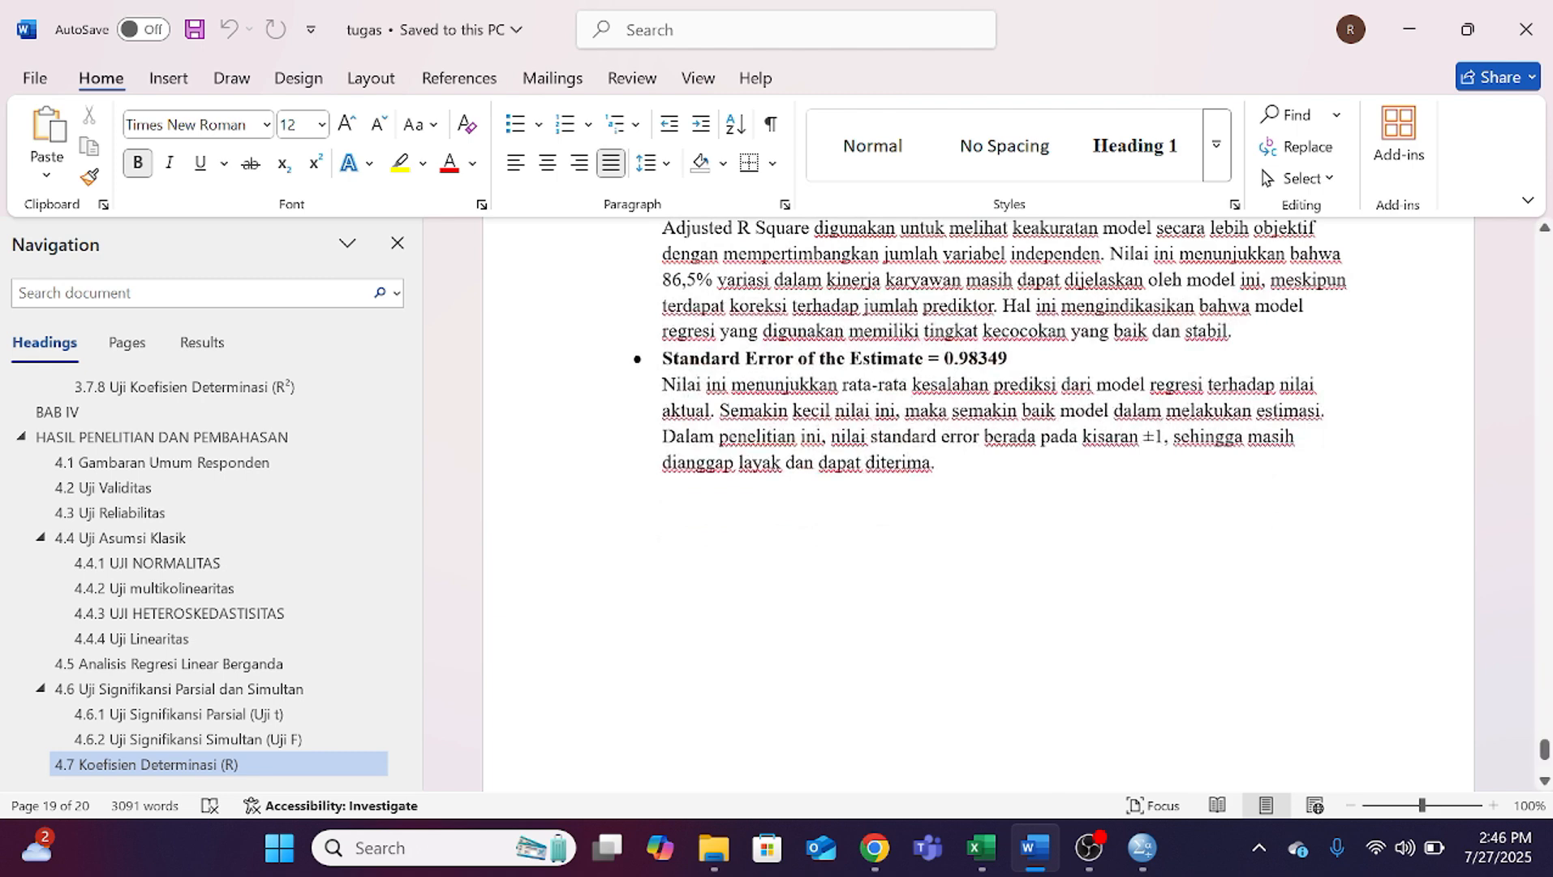
left_click(1089, 847)
left_click(1331, 615)
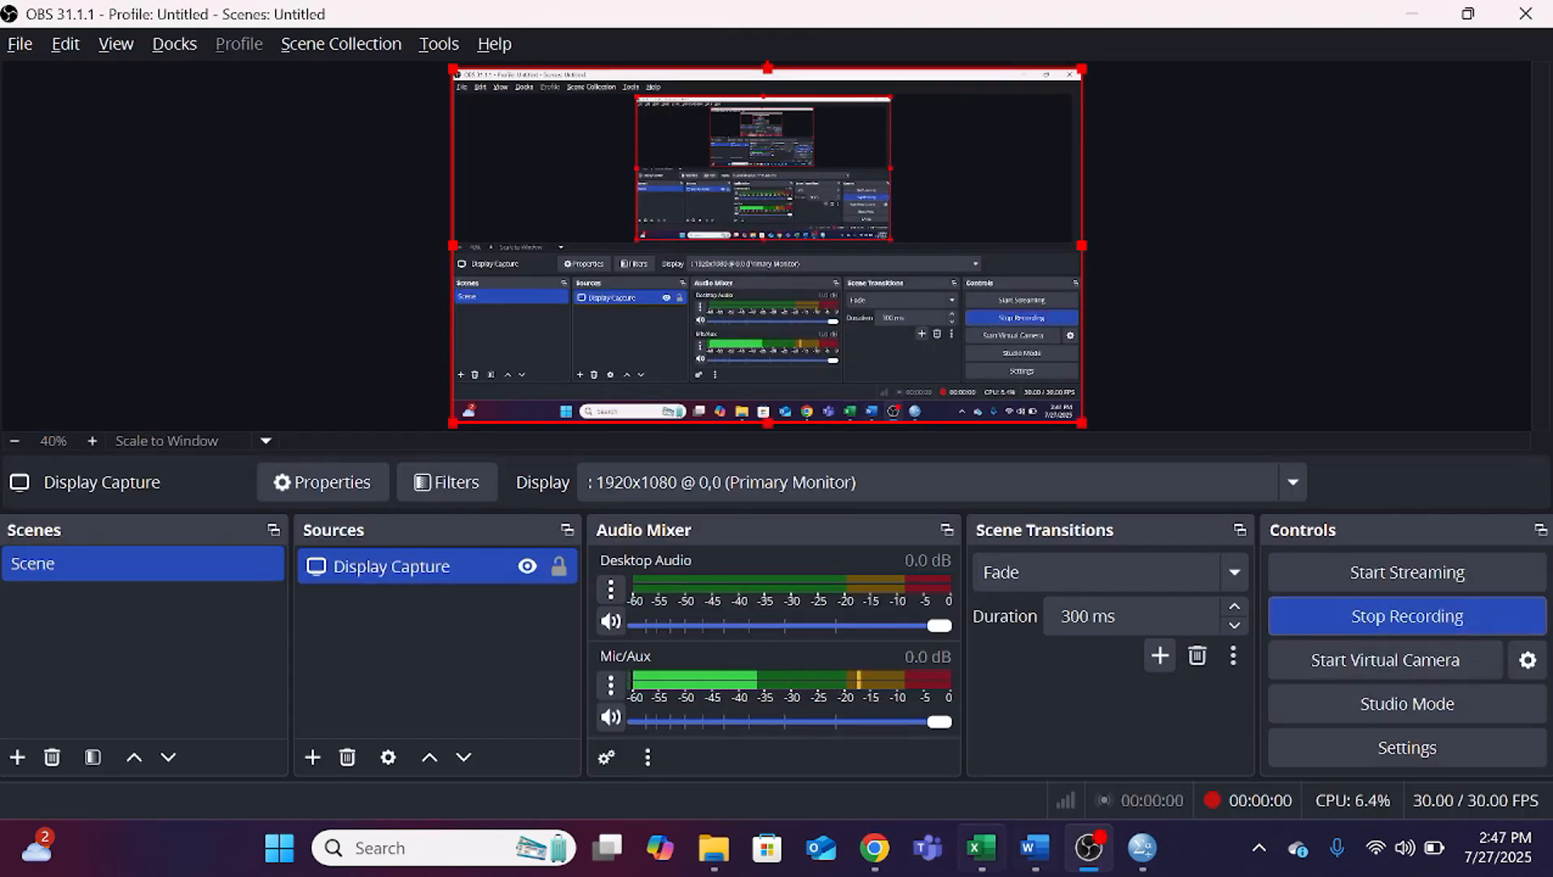
Step: Return to Word and go to section 4.6.2 Uji Signifikansi Simultan (Uji F) to view its ANOVA table
left_click(1035, 847)
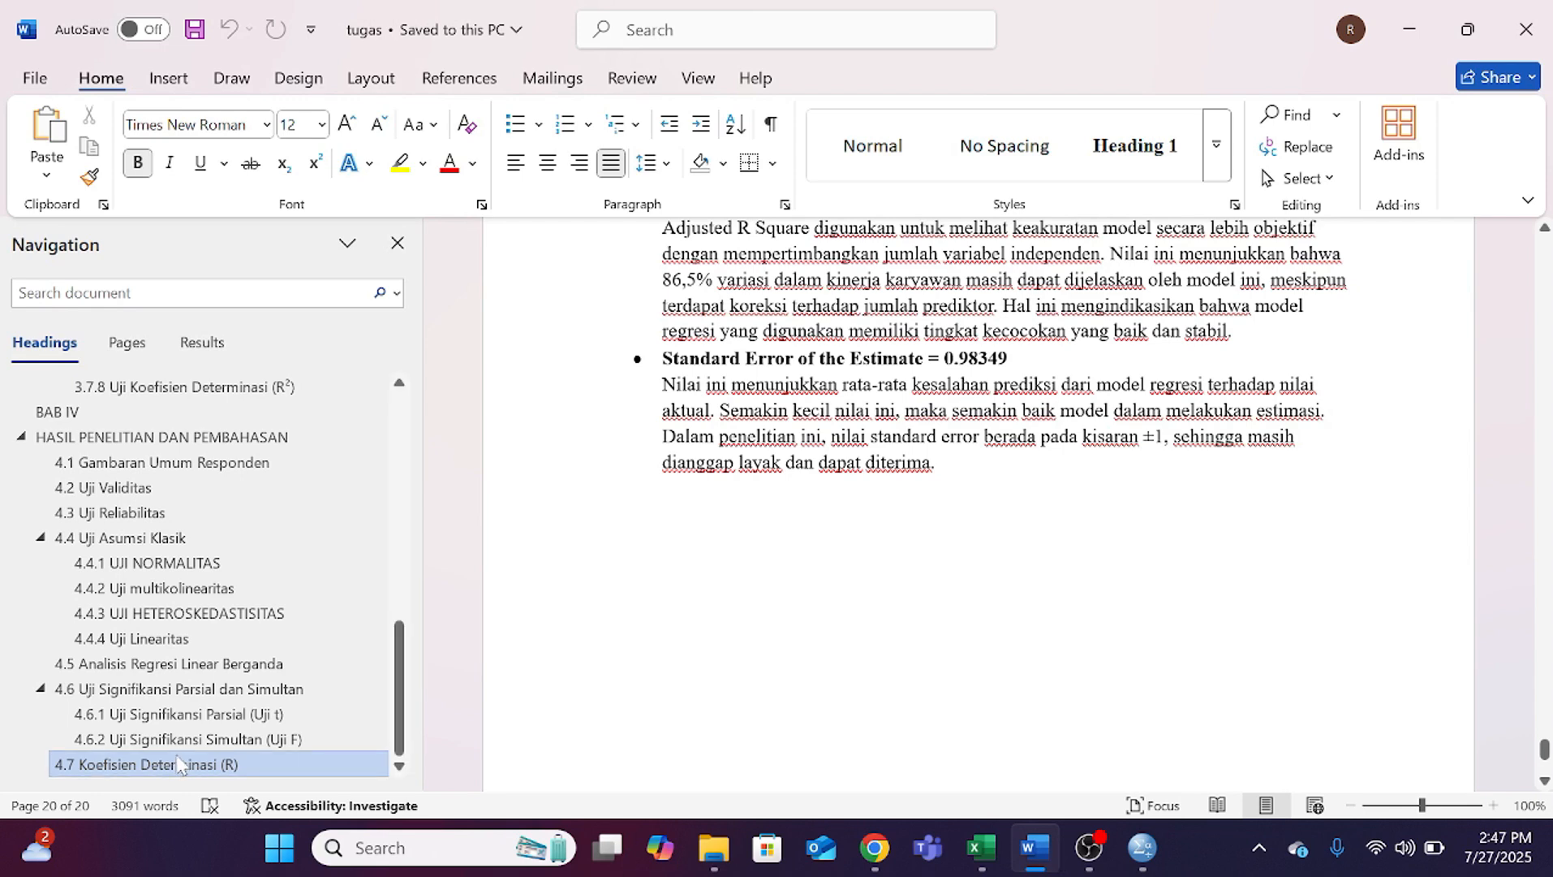
left_click(195, 738)
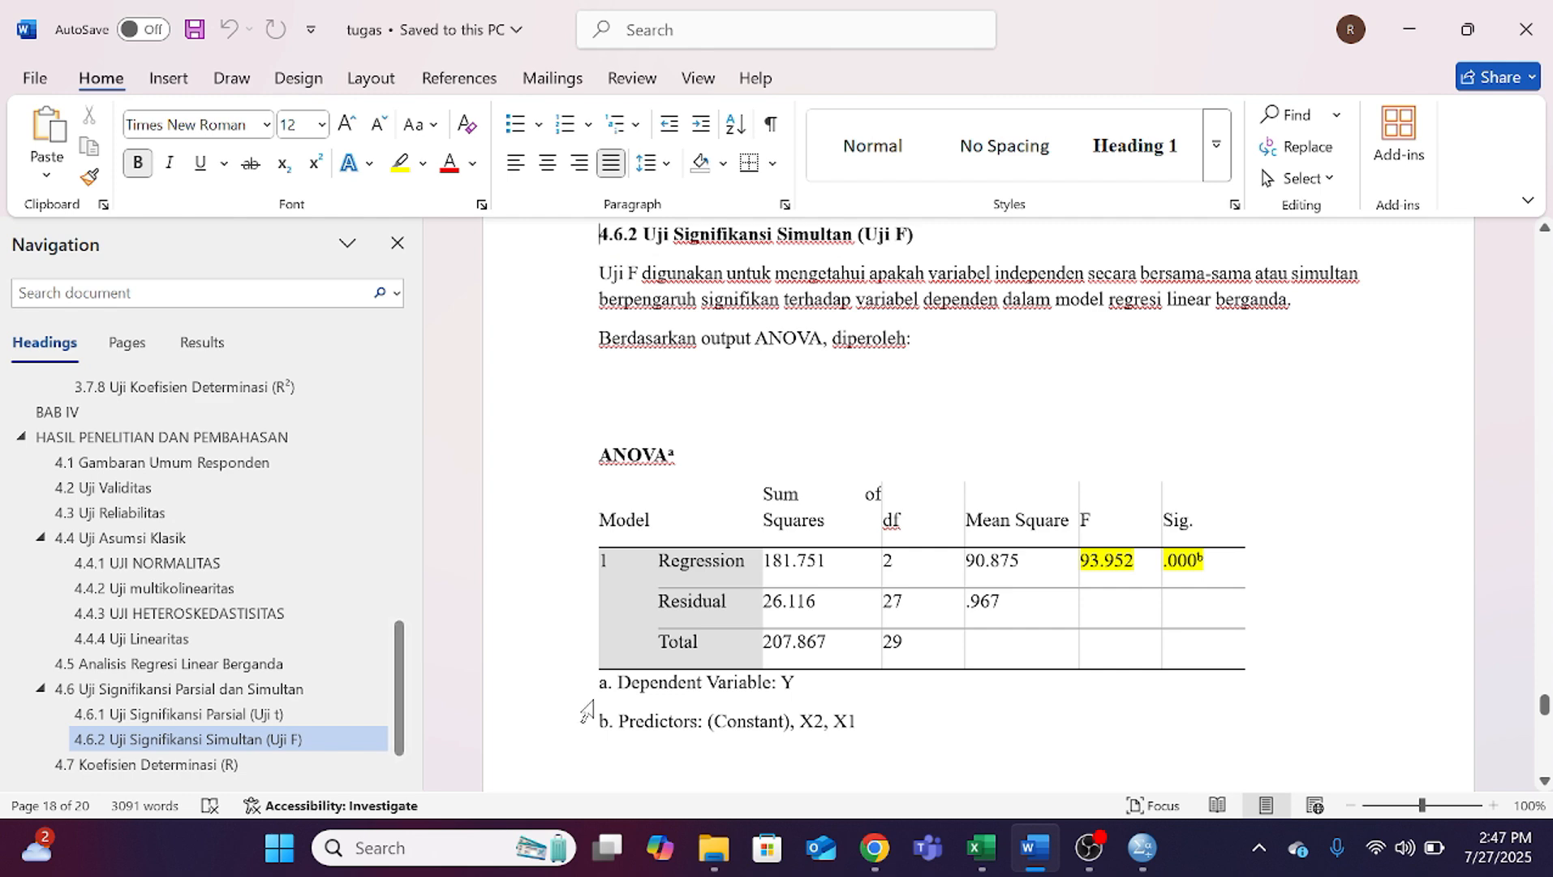
scroll(590, 433, "up", 1)
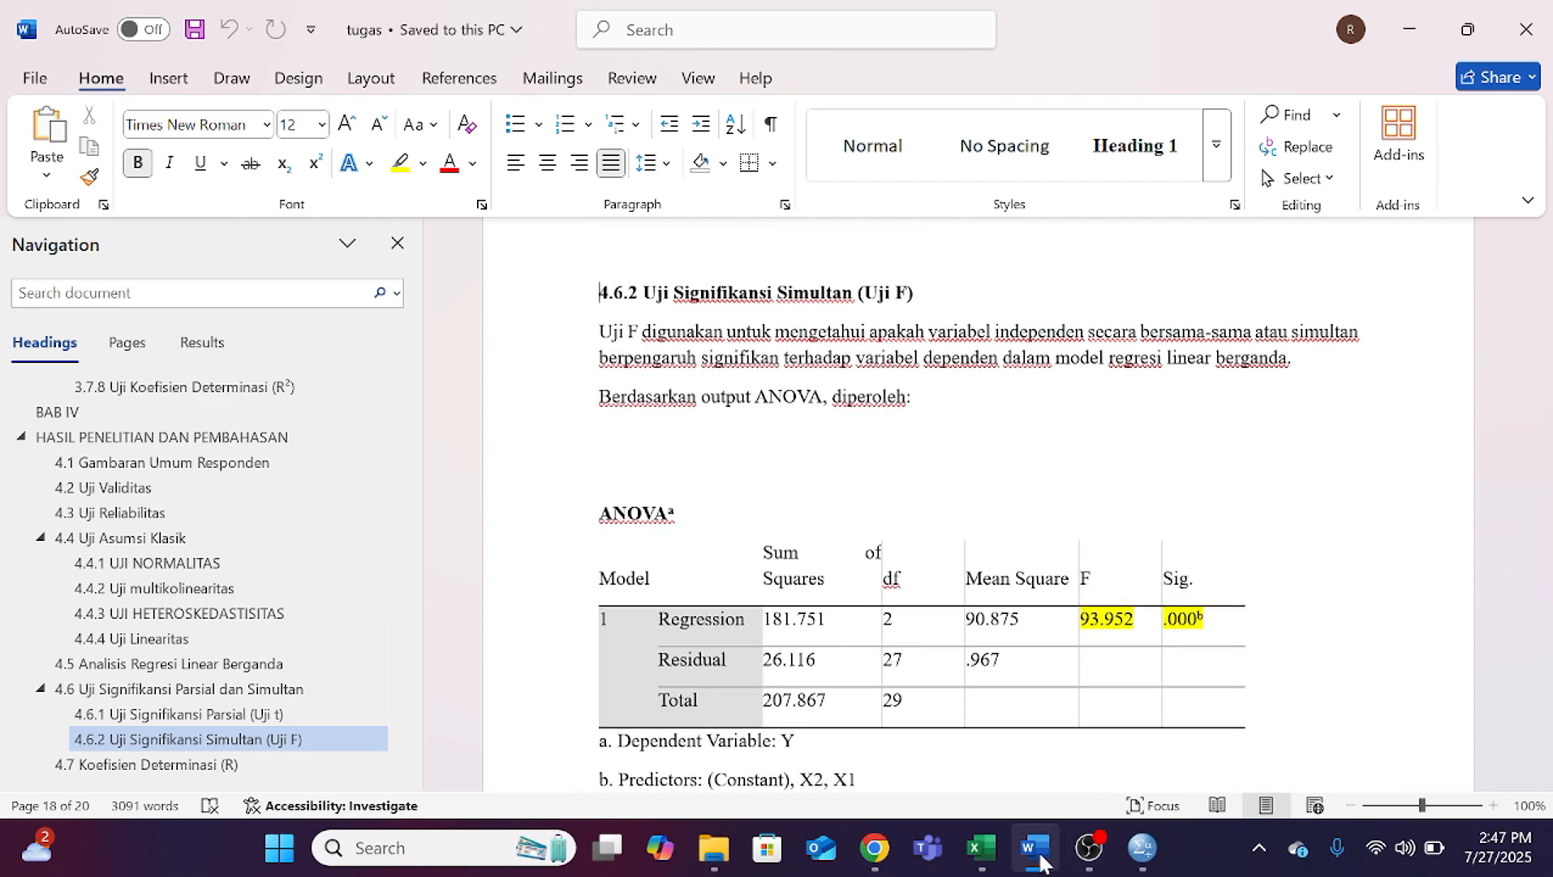
Step: For the F test, switch to the SPSS data editor, reset Linear Regression and assign Y as the dependent variable
left_click(1143, 848)
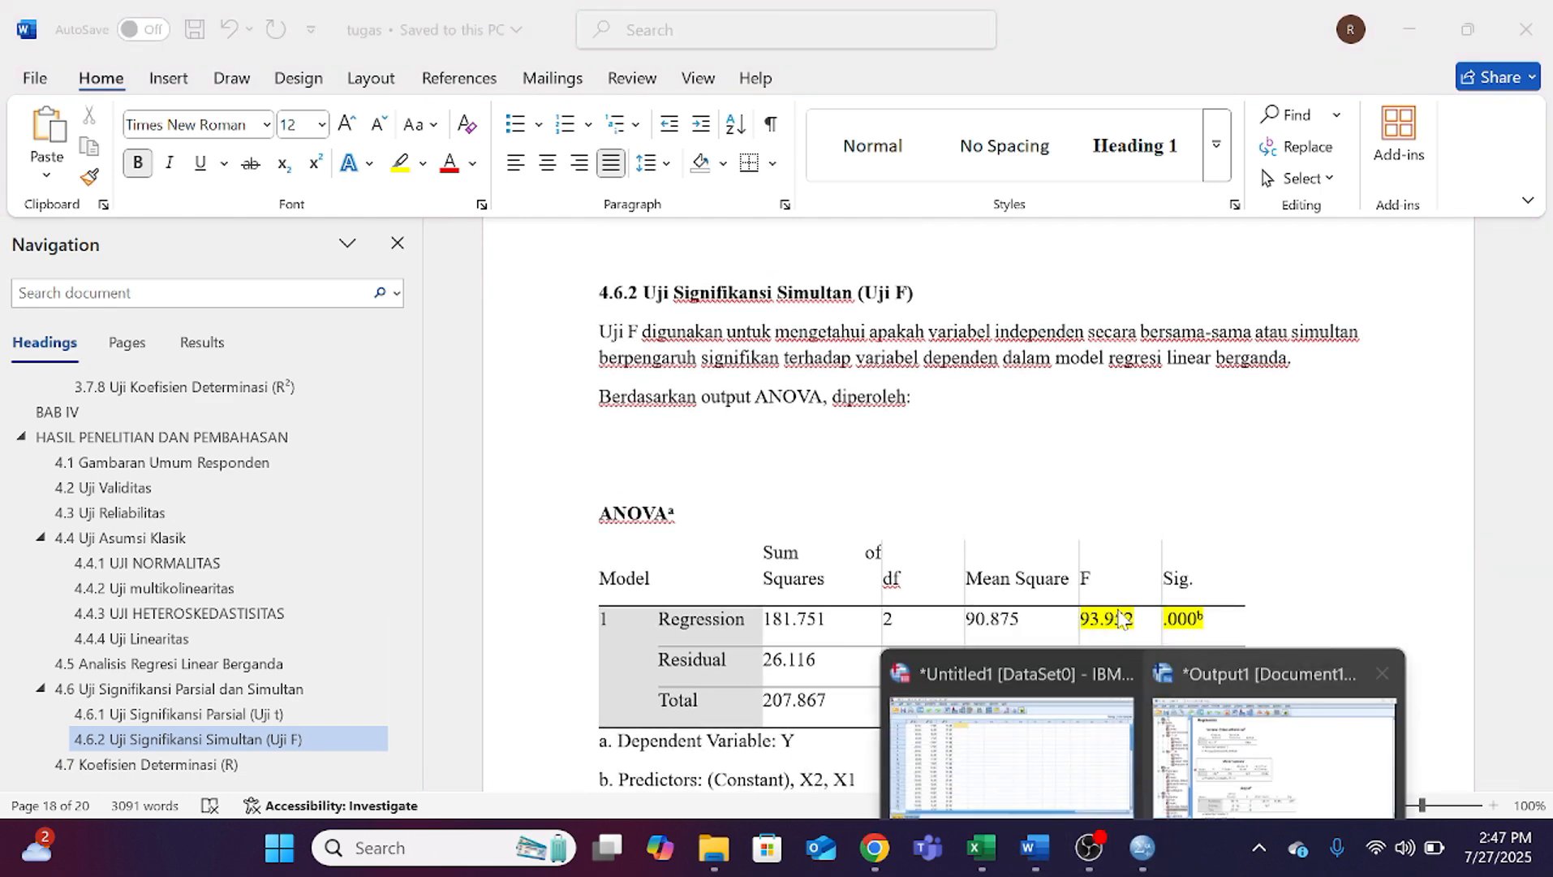
left_click(974, 673)
left_click(336, 42)
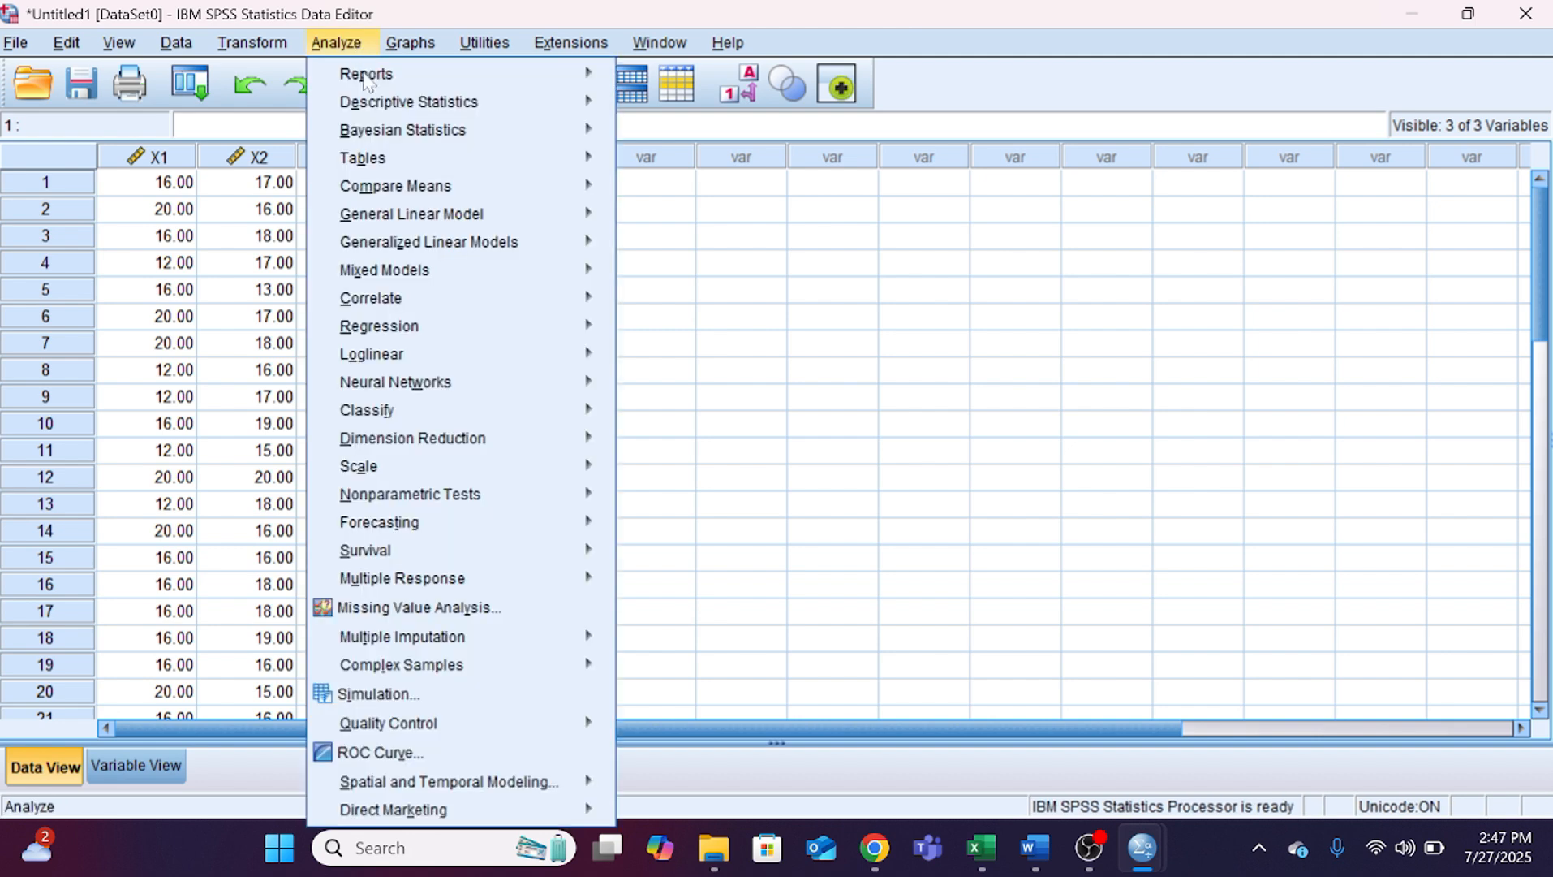
mouse_move(471, 300)
mouse_move(487, 329)
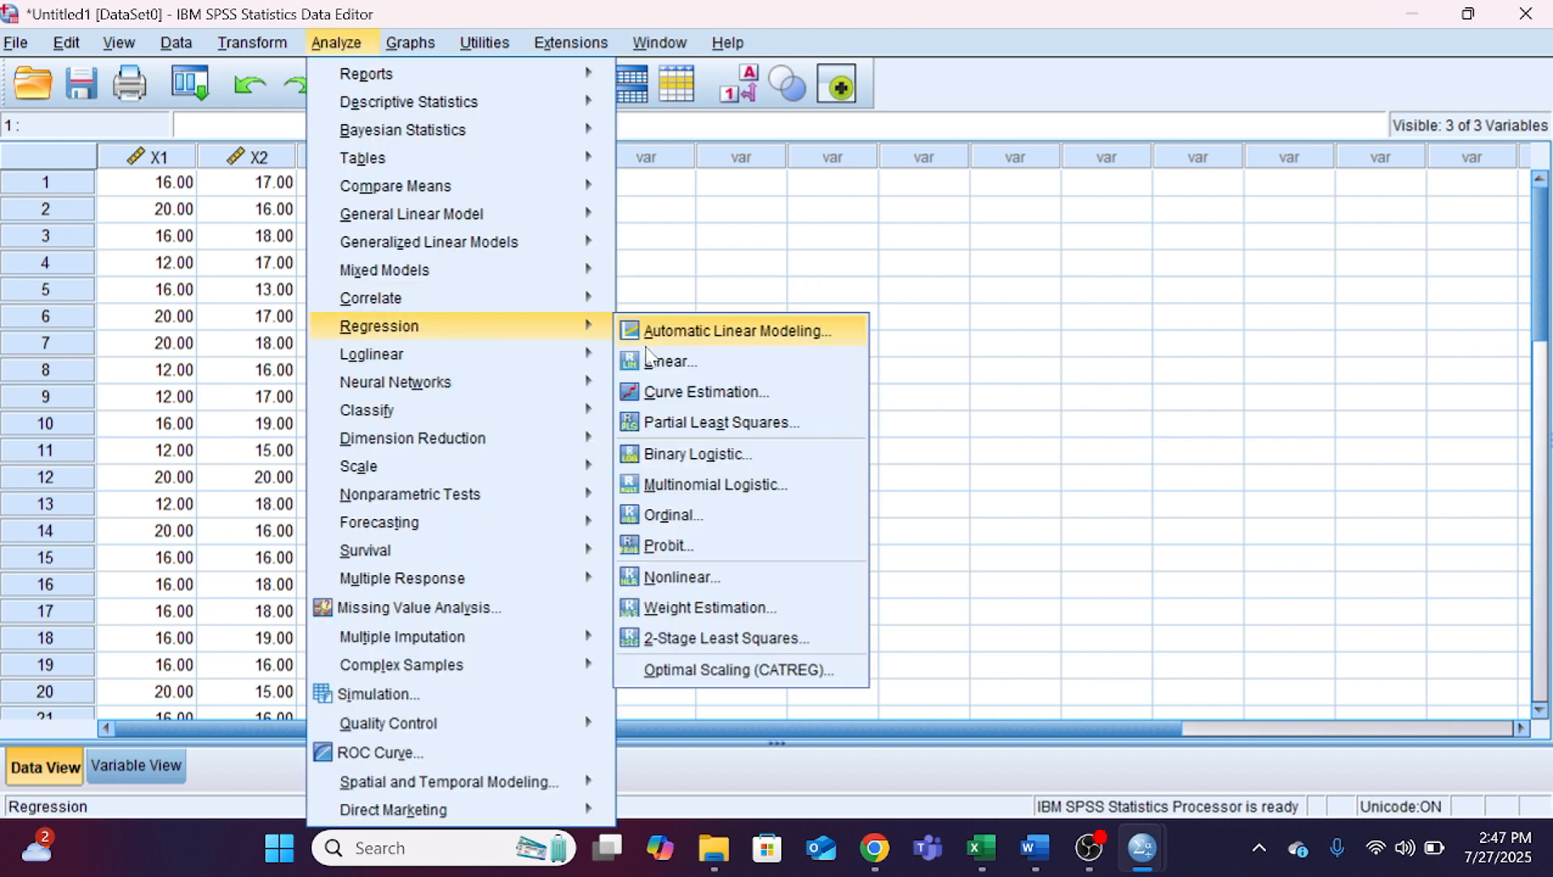
left_click(658, 360)
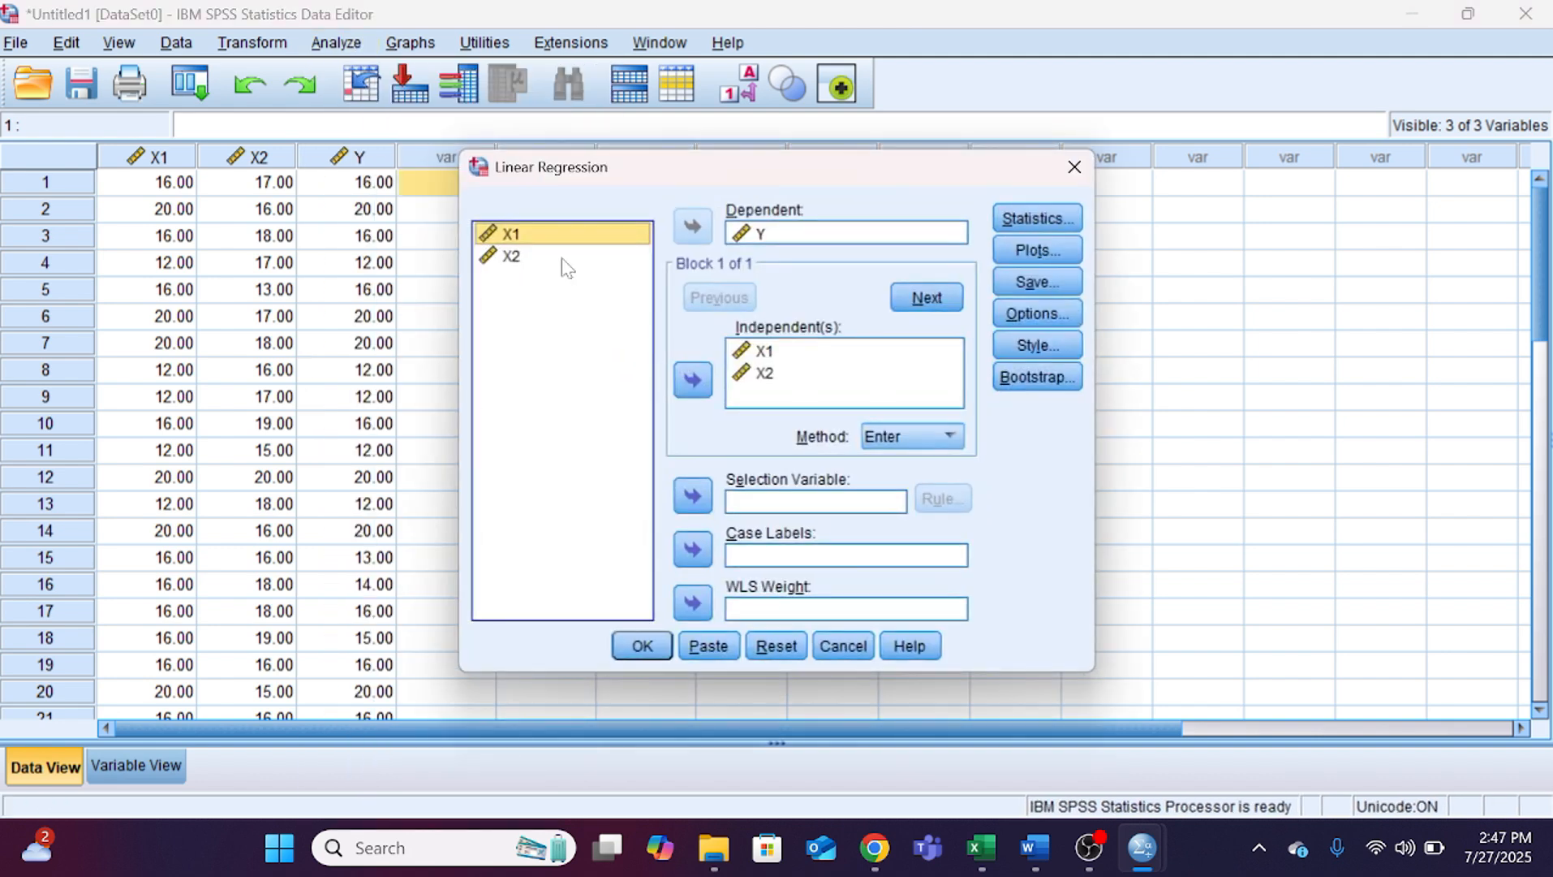
left_click(776, 646)
left_click(545, 282)
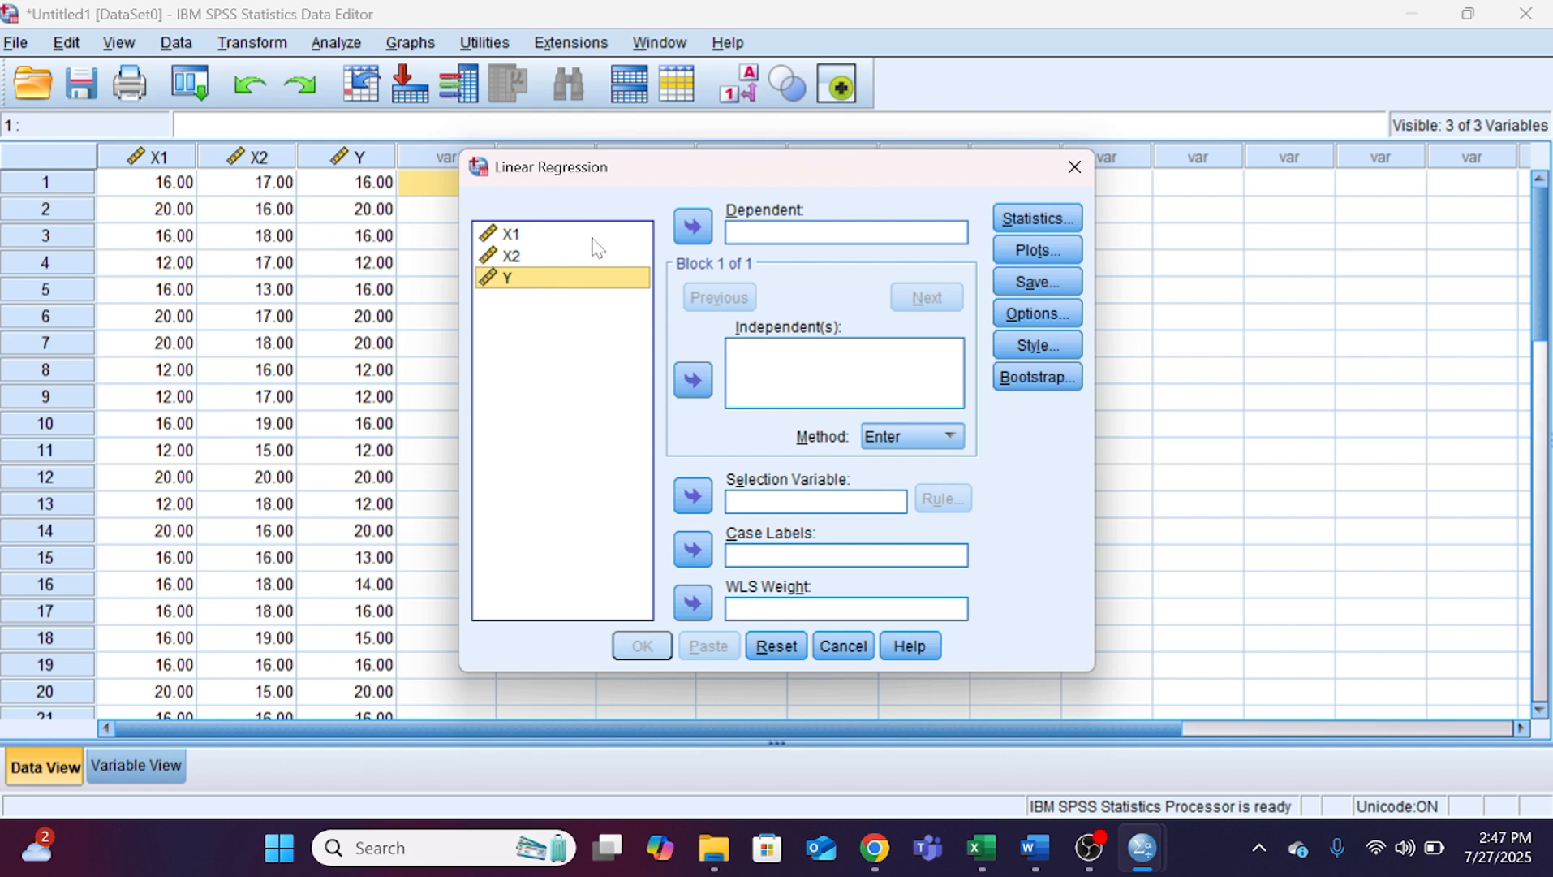
left_click(692, 226)
Step: Set X1 and X2 as the independent variables of the F-test regression and run it
left_click(566, 259)
left_click(568, 235, "shift")
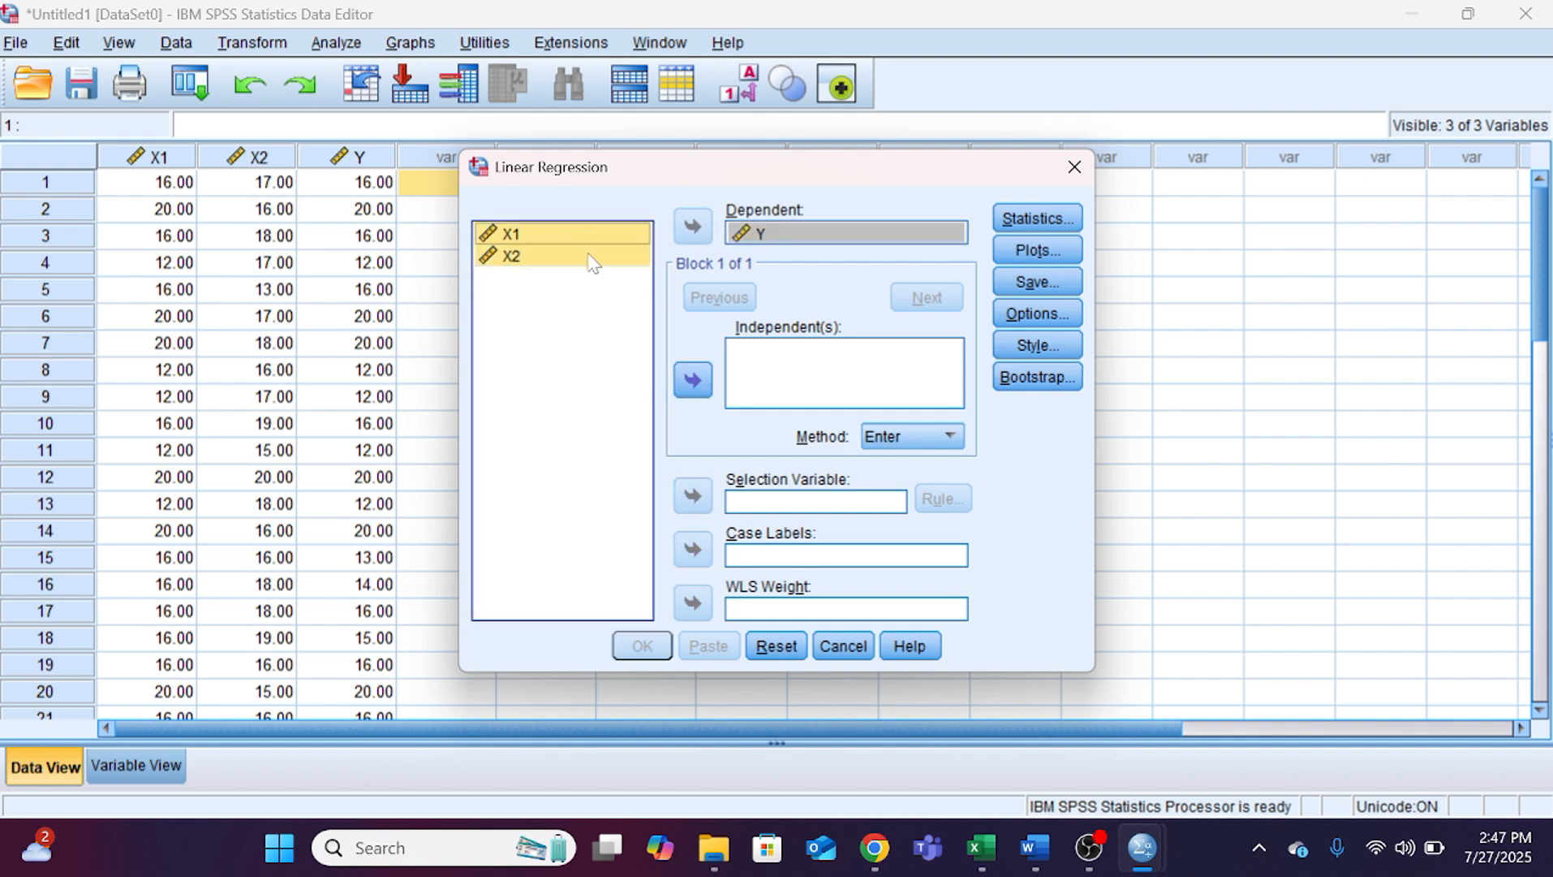
left_click(692, 379)
left_click(642, 646)
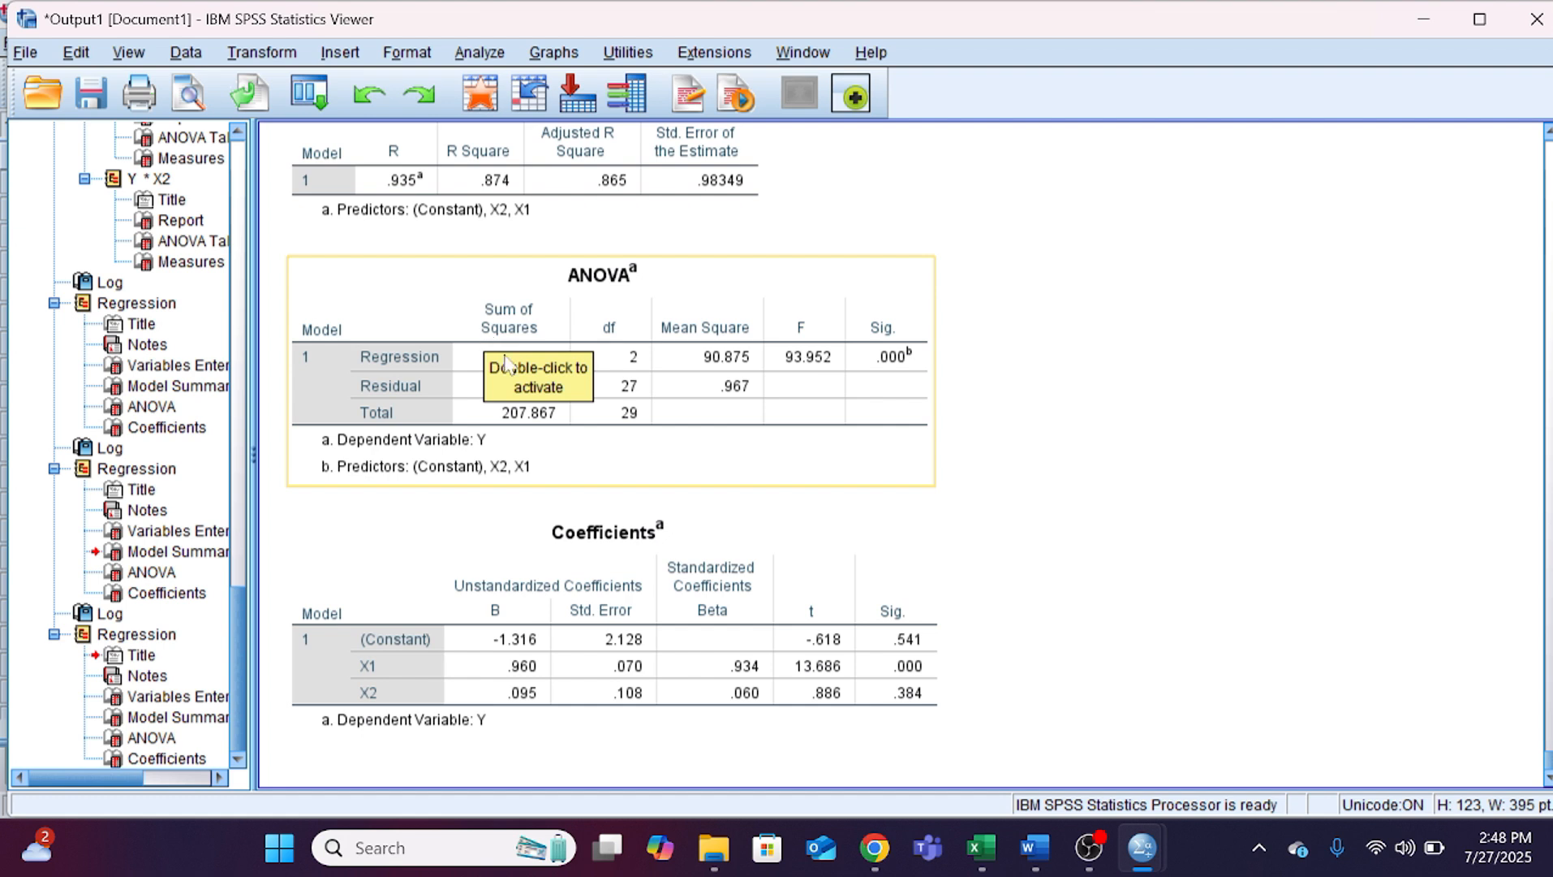
Step: Select the ANOVA table in the SPSS output, then read the F-test interpretation and hypothesis conclusions in Word section 4.6.2
left_click(897, 388)
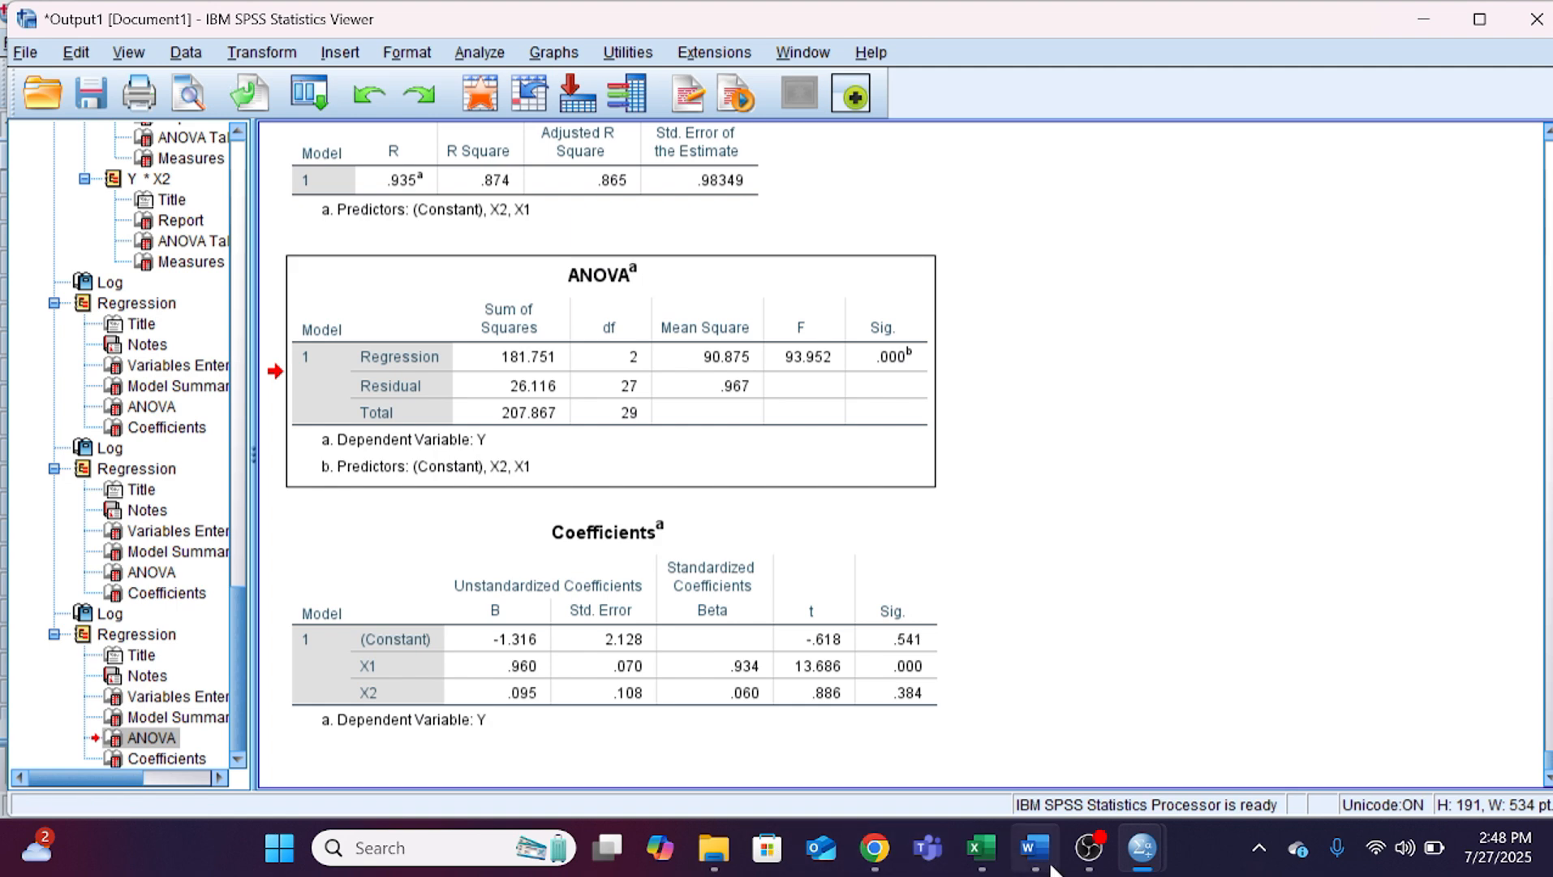
left_click(1035, 848)
scroll(439, 678, "down", 10)
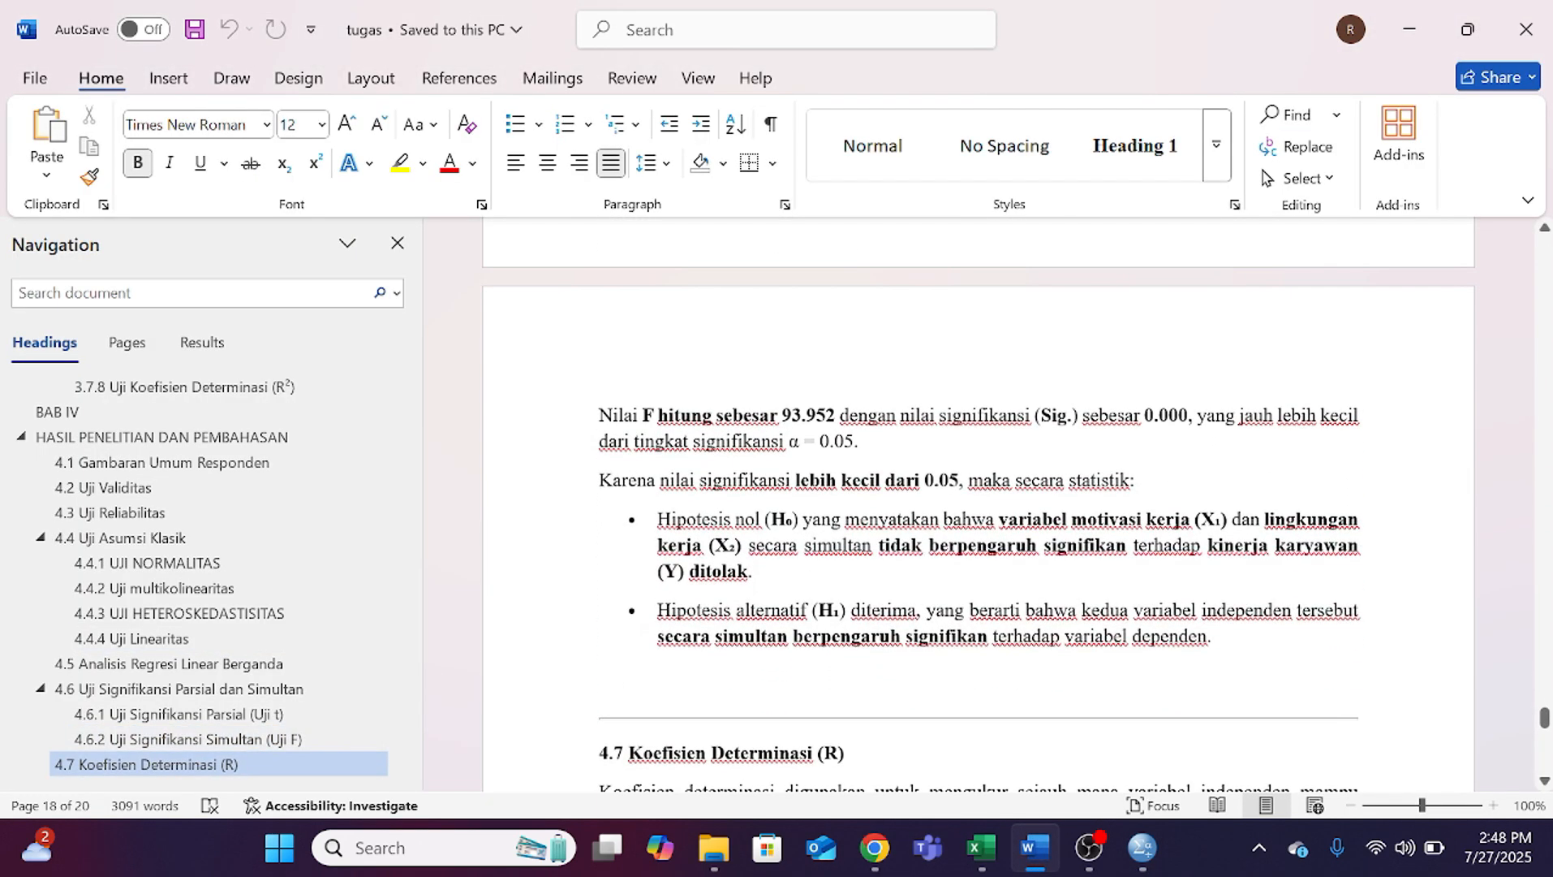
scroll(978, 528, "up", 4)
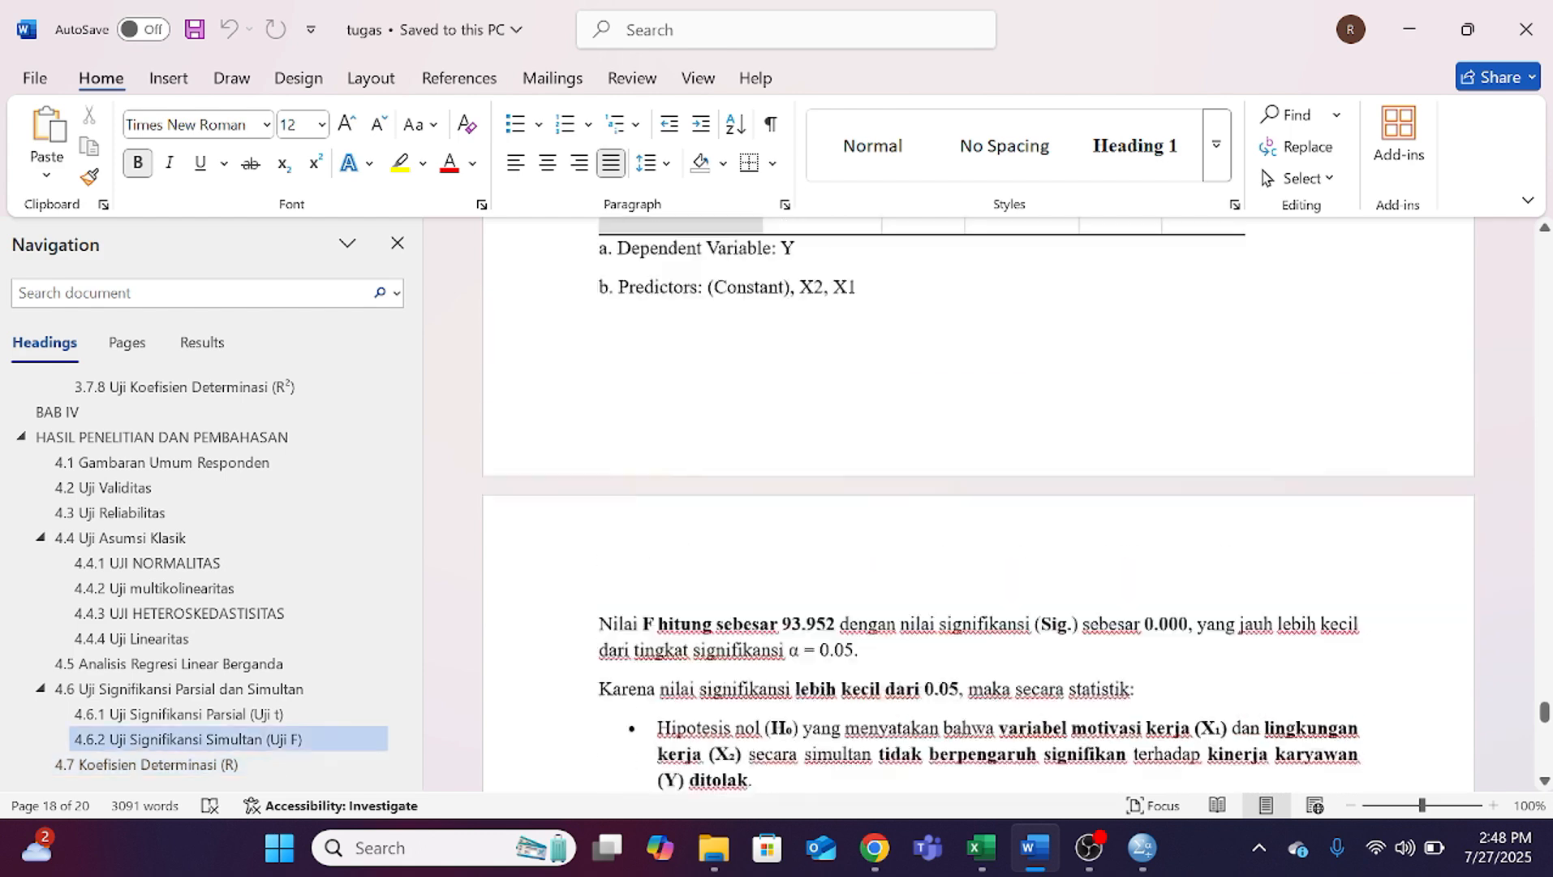
scroll(978, 527, "down", 5)
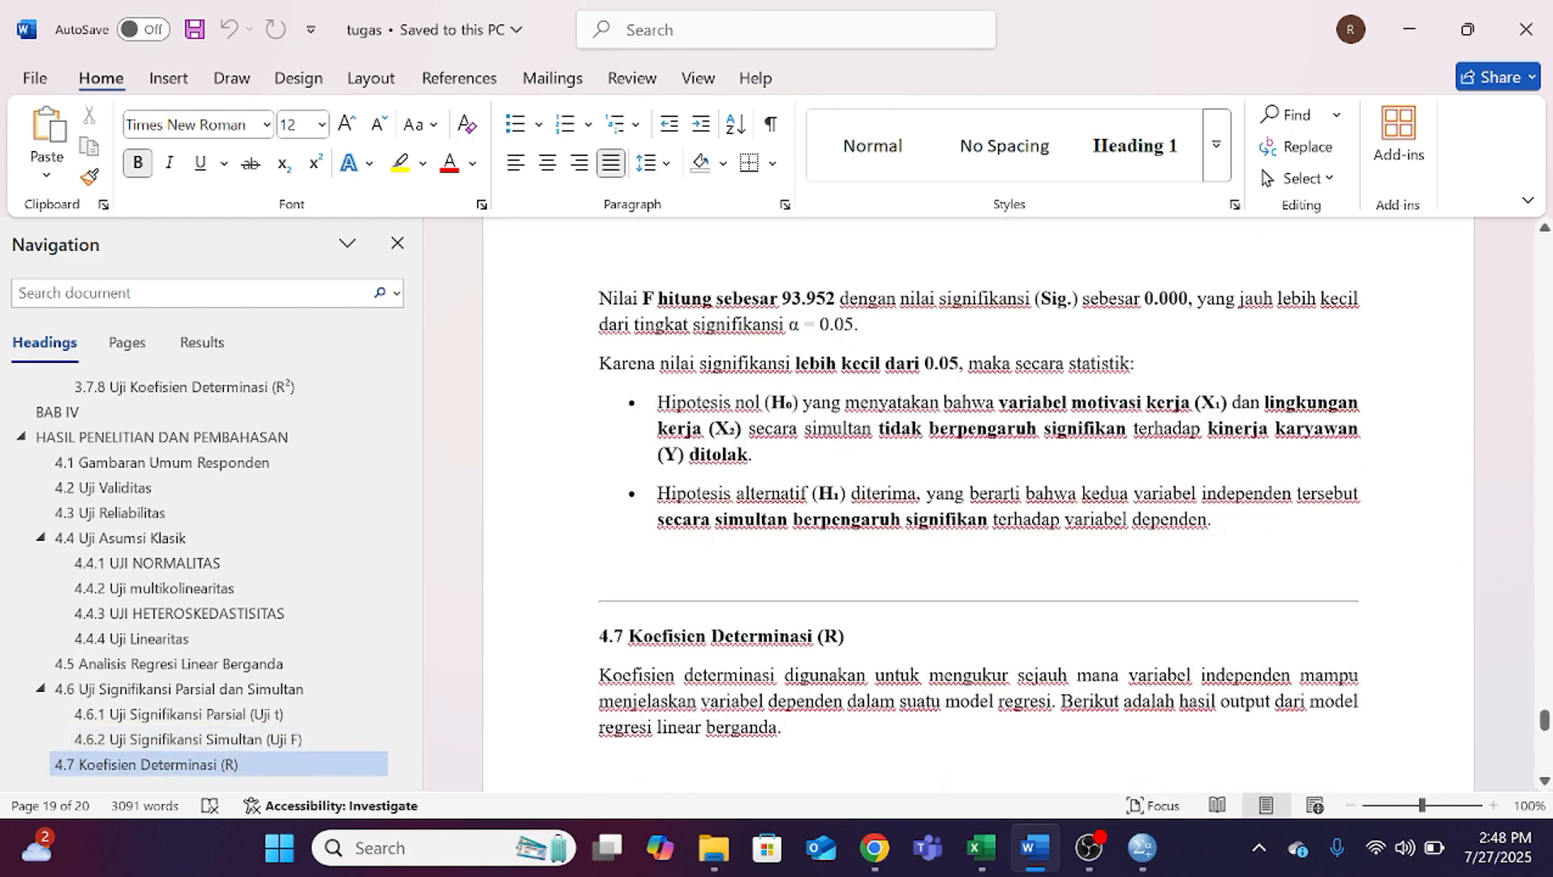
scroll(978, 527, "up", 4)
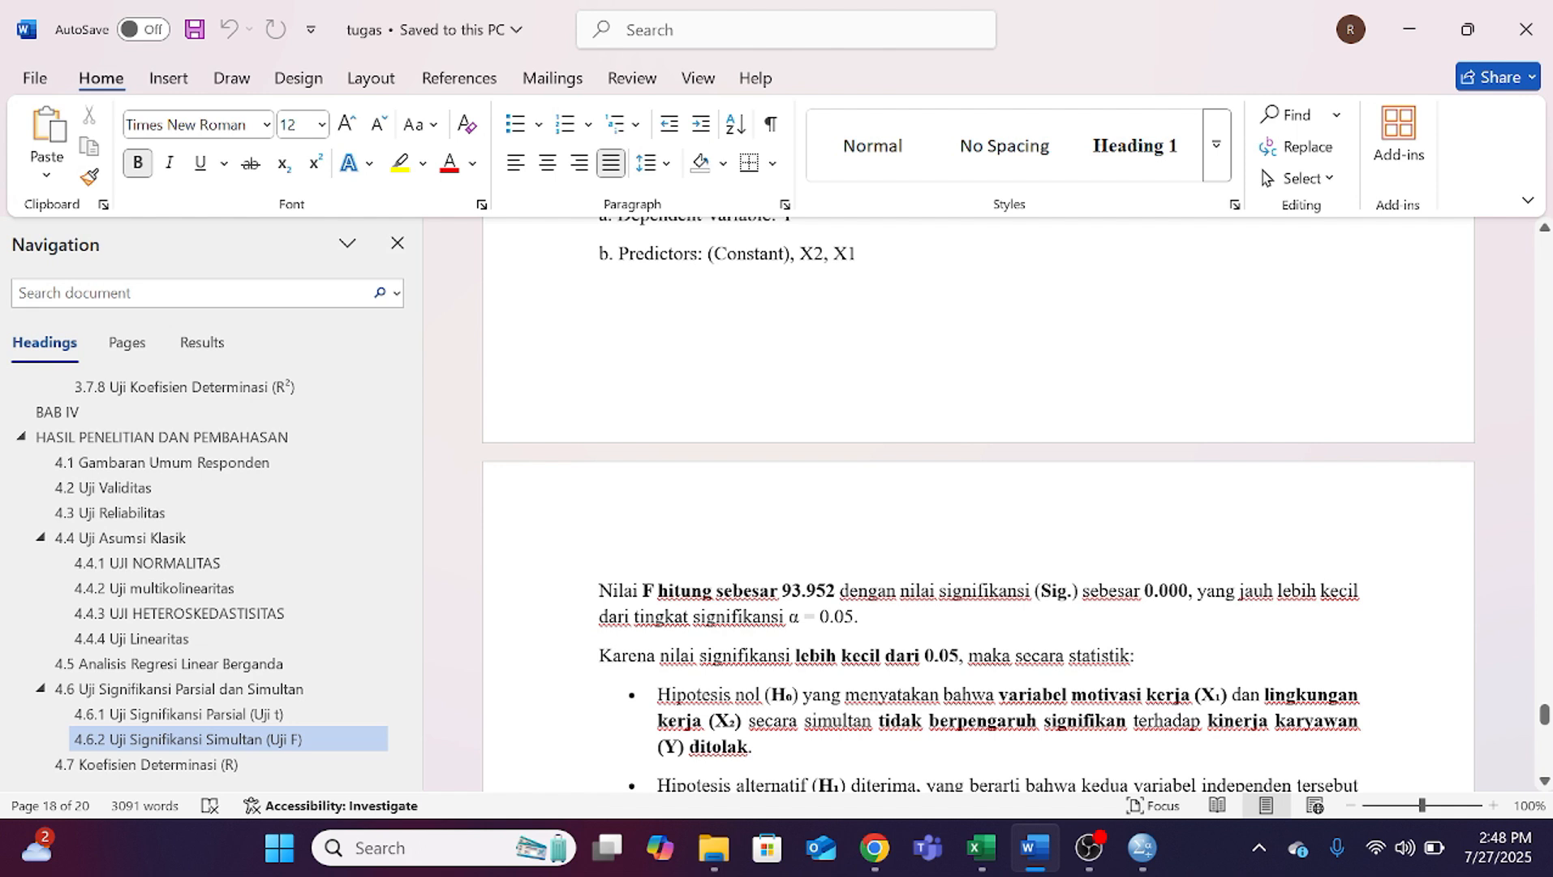
scroll(979, 504, "down", 1)
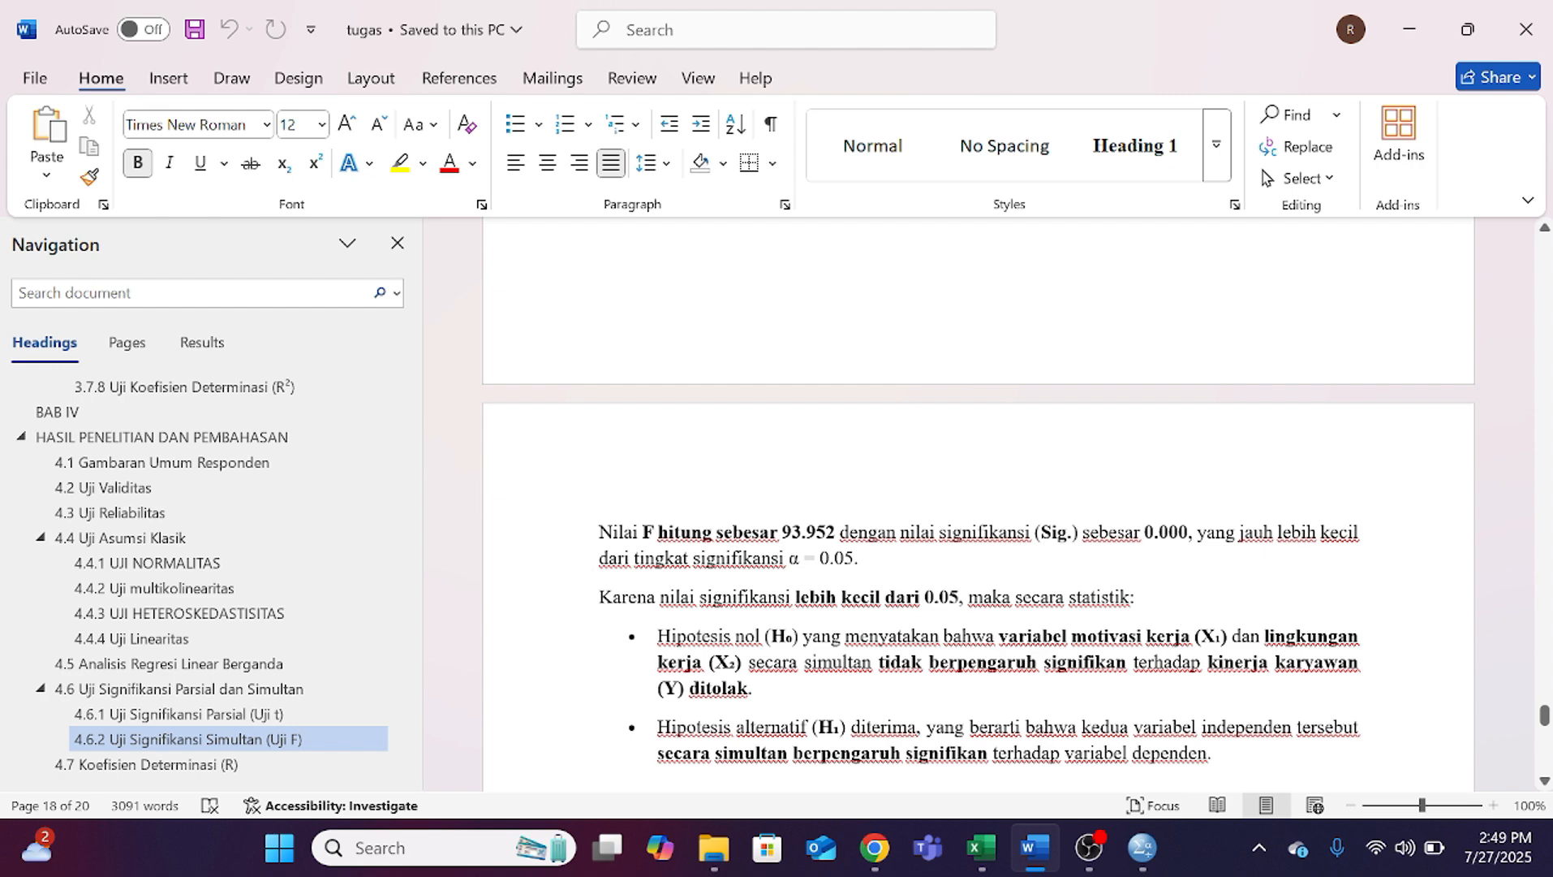
scroll(978, 552, "down", 3)
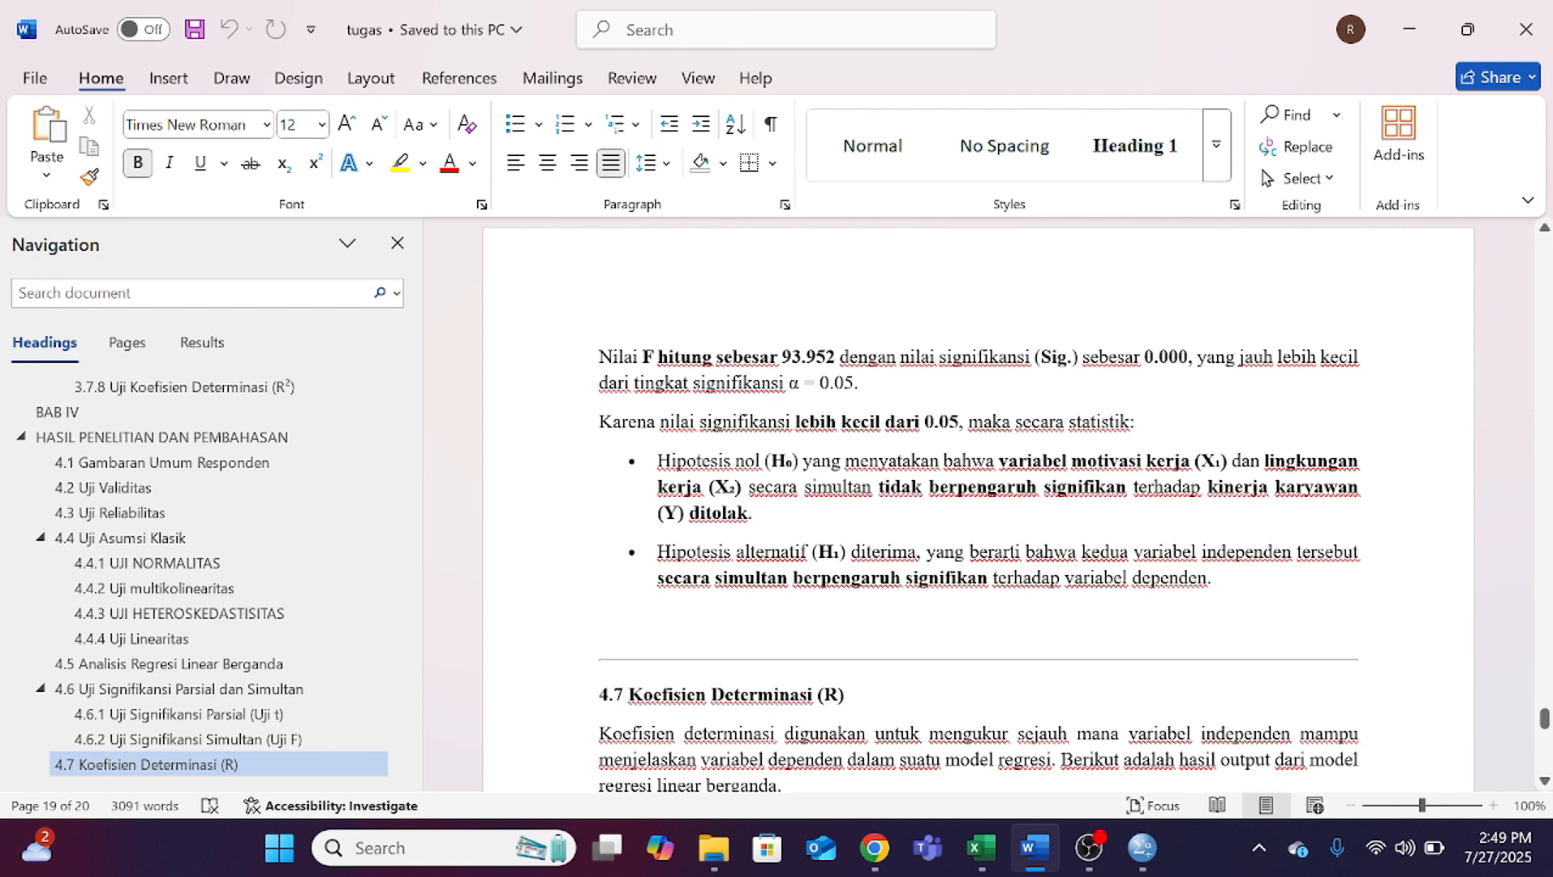
scroll(978, 503, "up", 3)
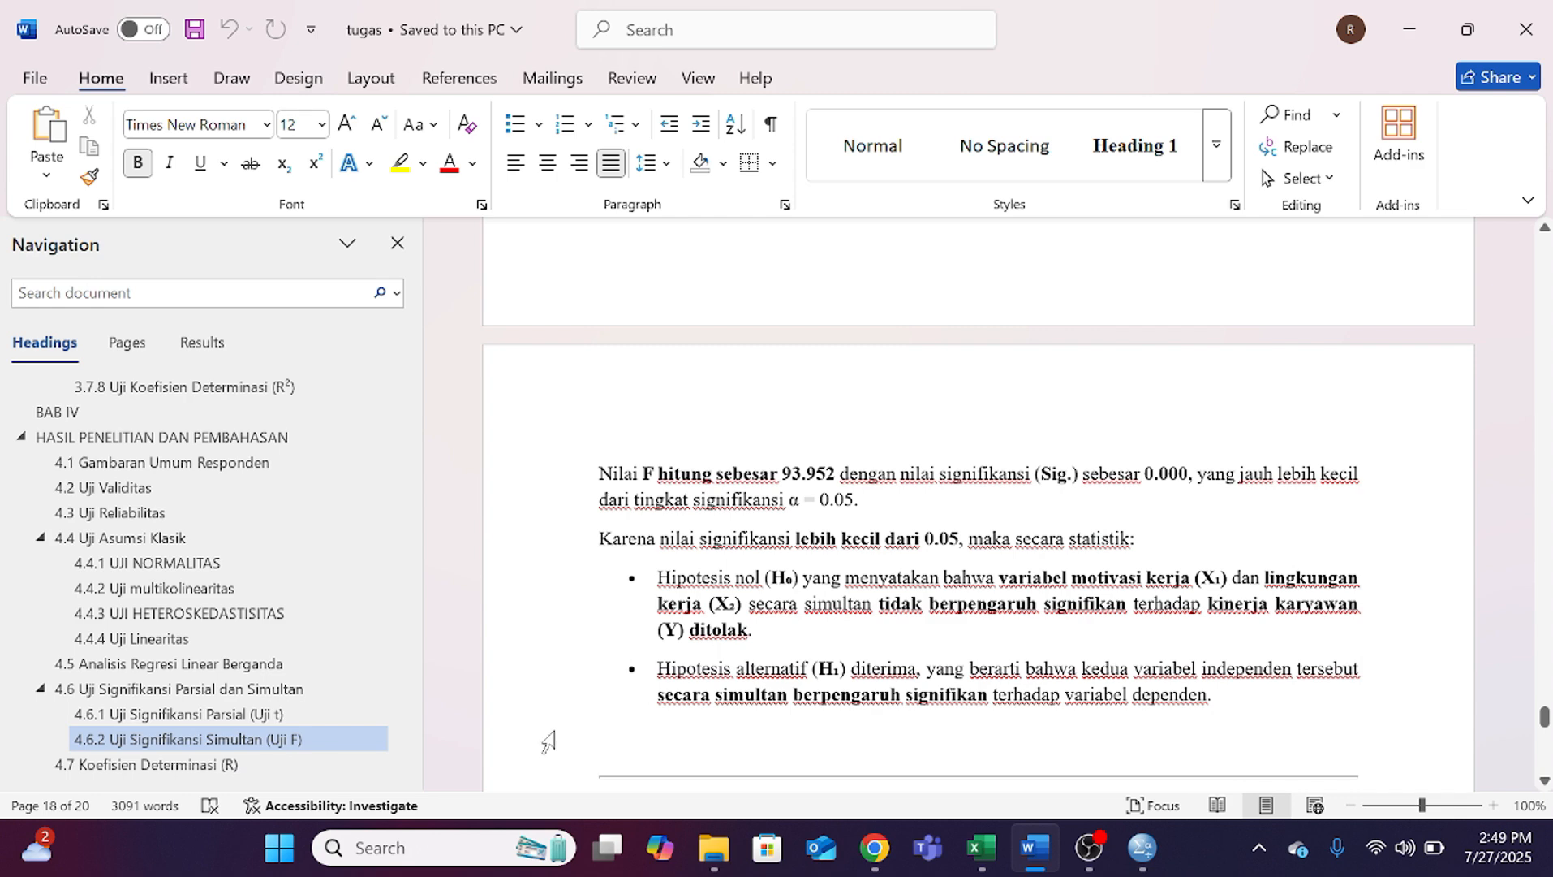
left_click(1088, 847)
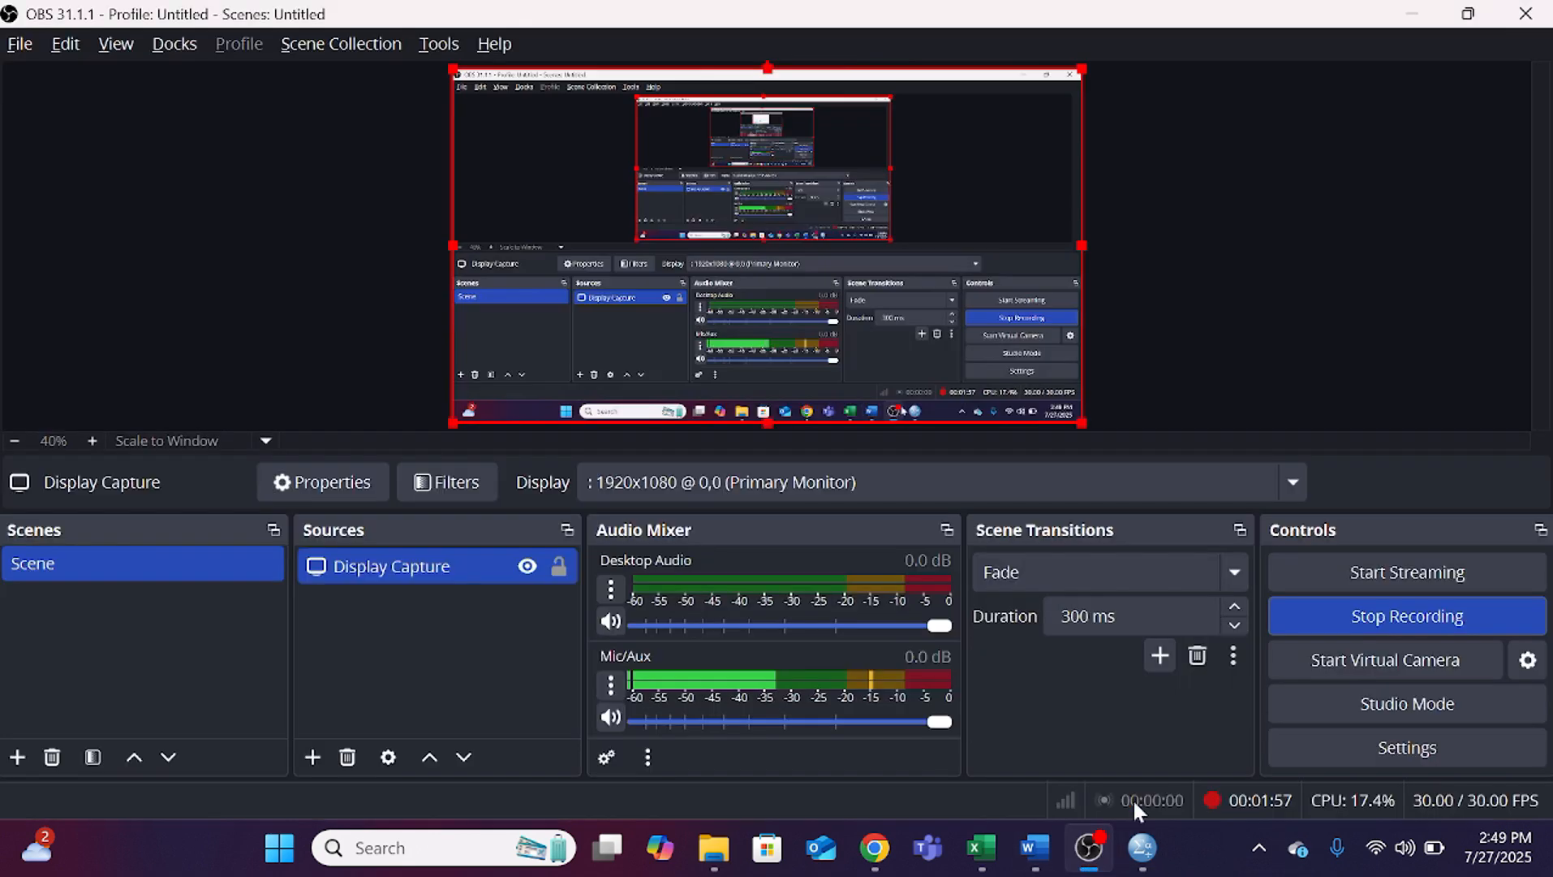
left_click(1409, 617)
Step: For the t test, switch to the SPSS data editor, reset Linear Regression and assign Y as the dependent variable
left_click(1038, 850)
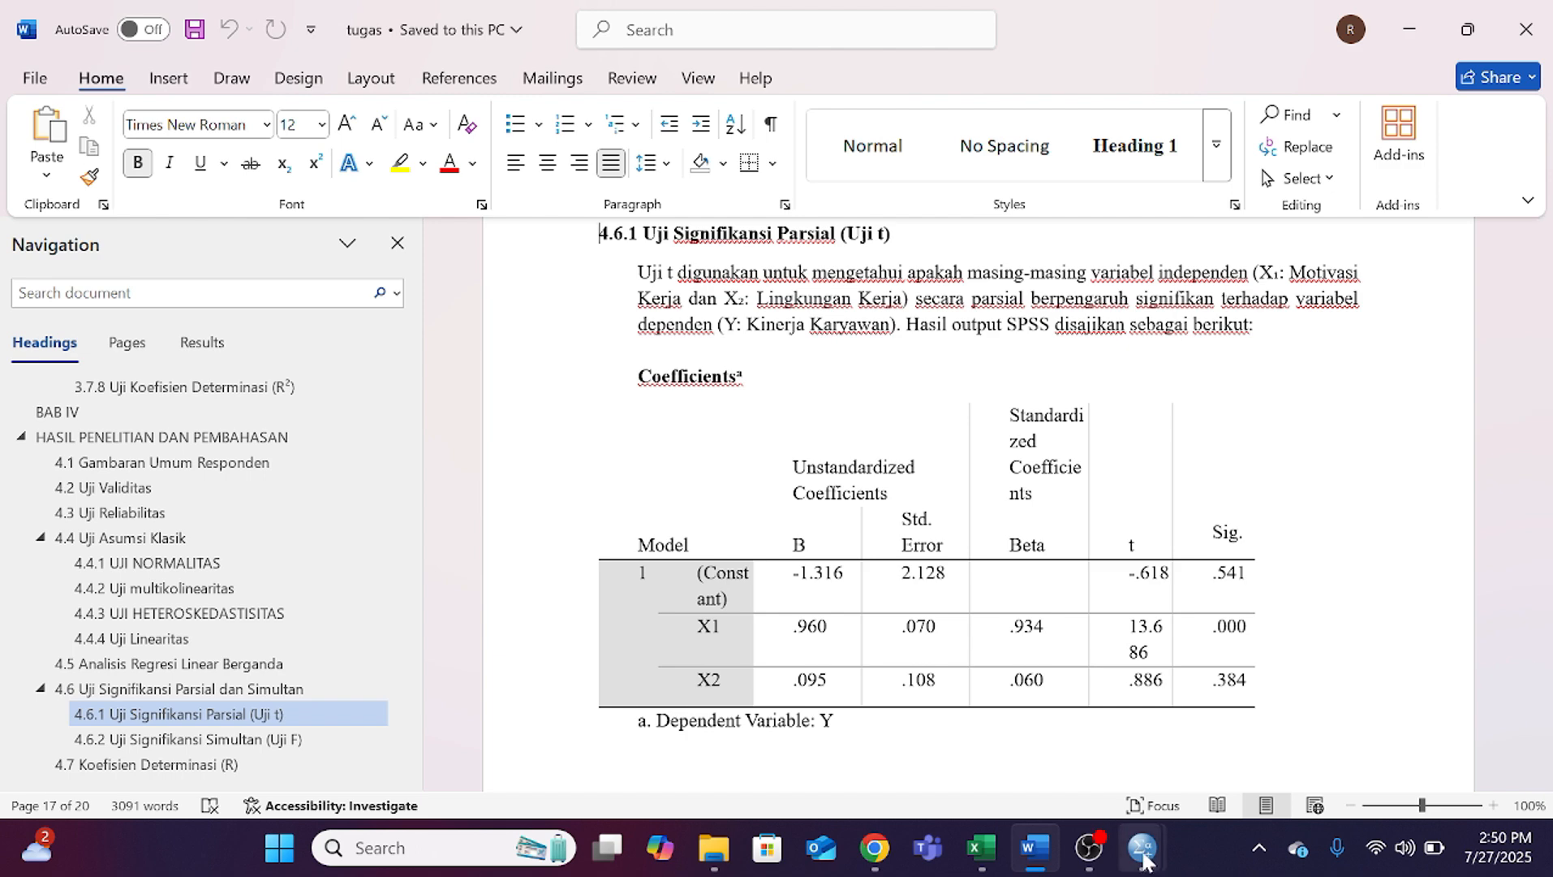
mouse_move(1145, 858)
left_click(1109, 704)
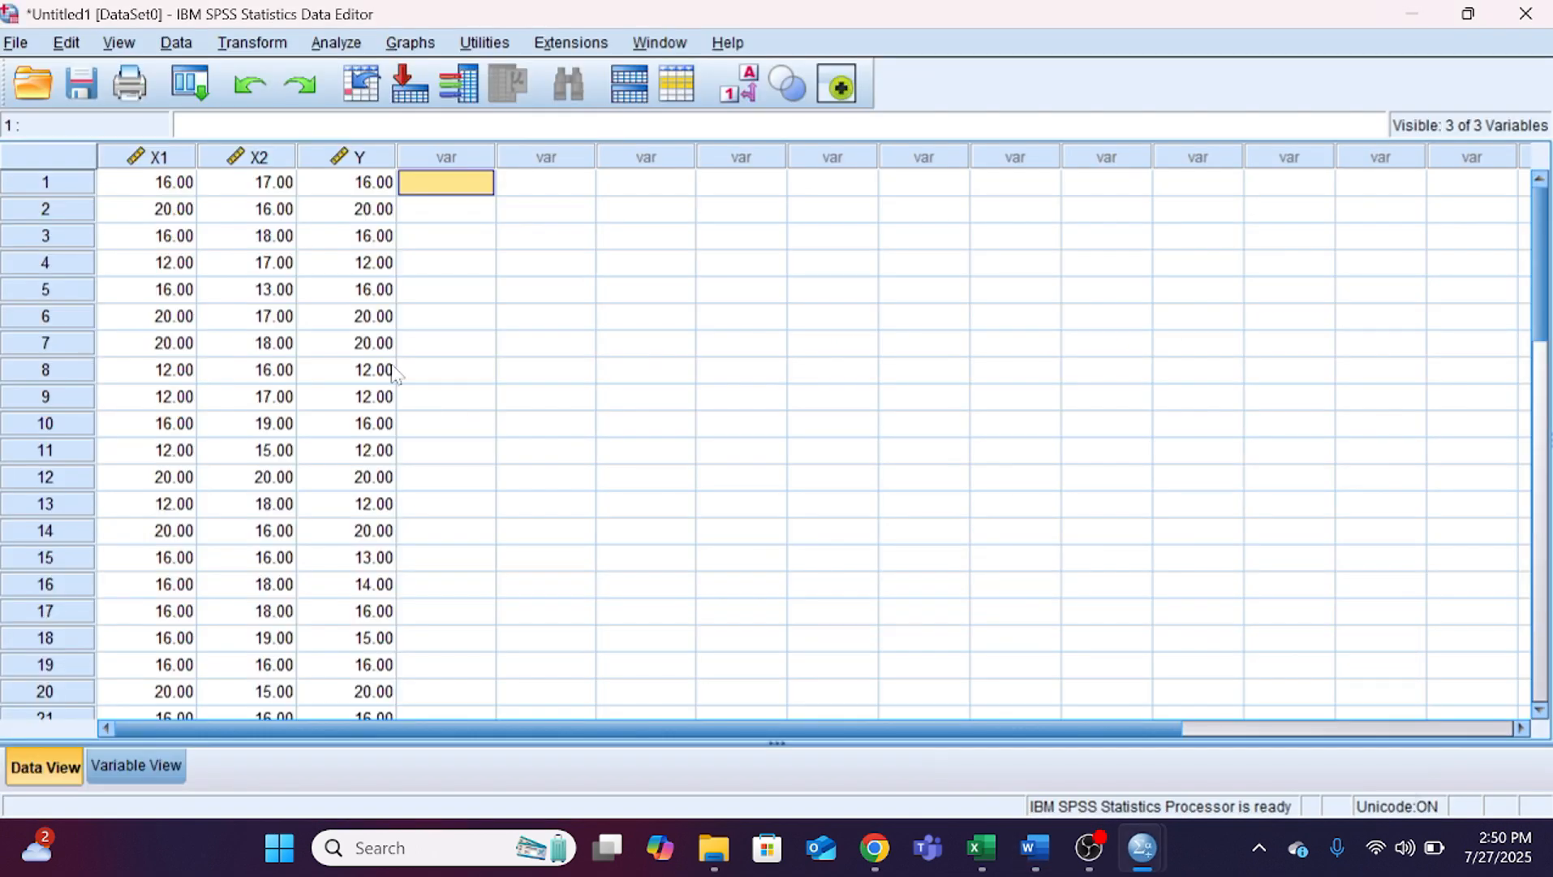
left_click(333, 42)
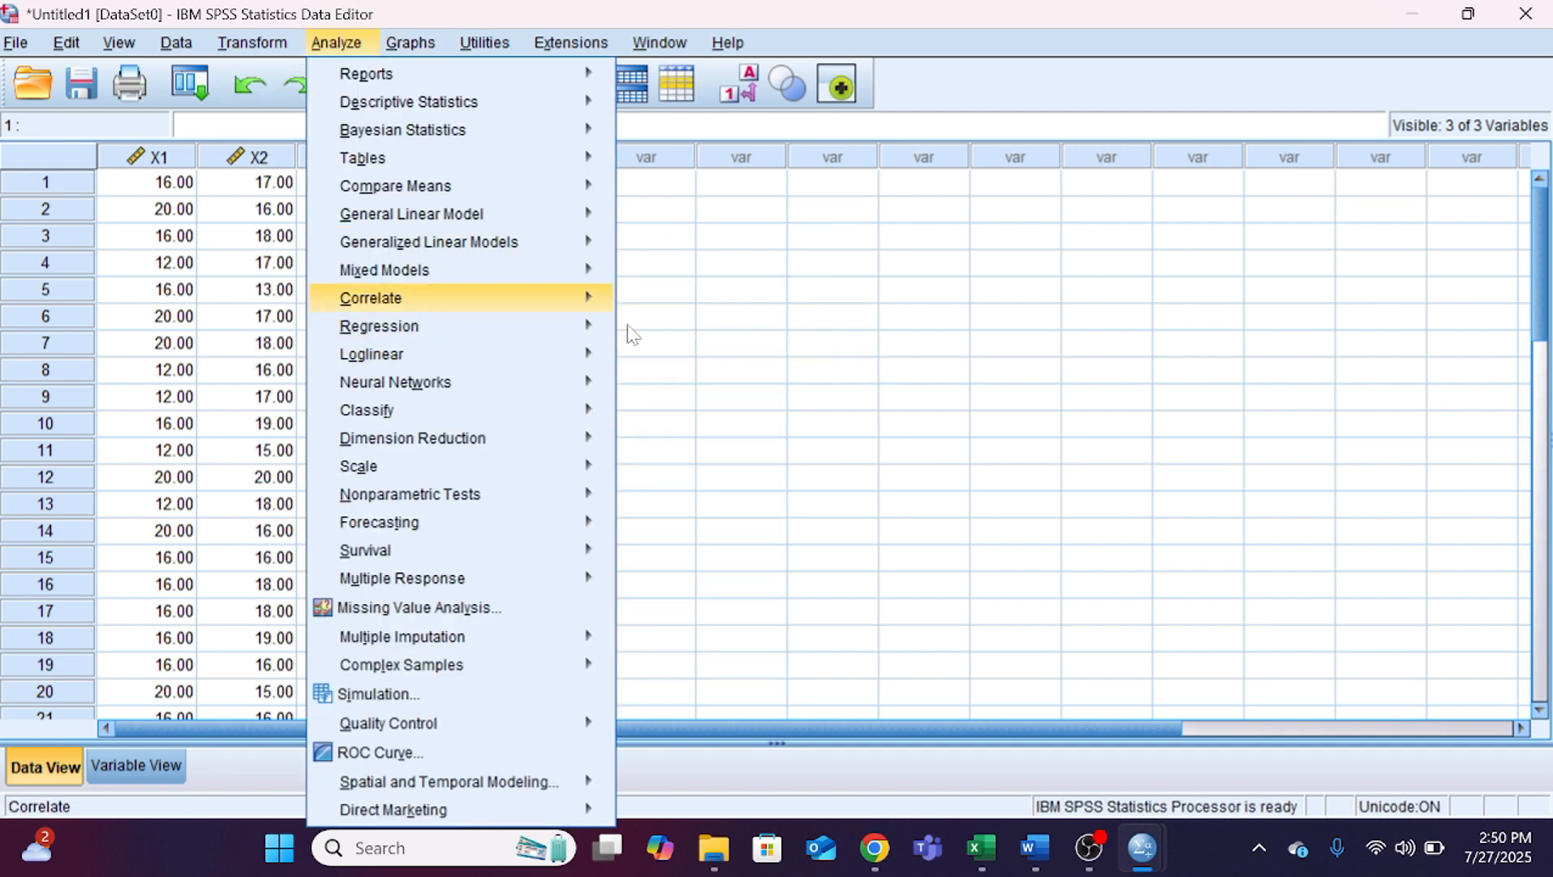
mouse_move(577, 329)
left_click(638, 362)
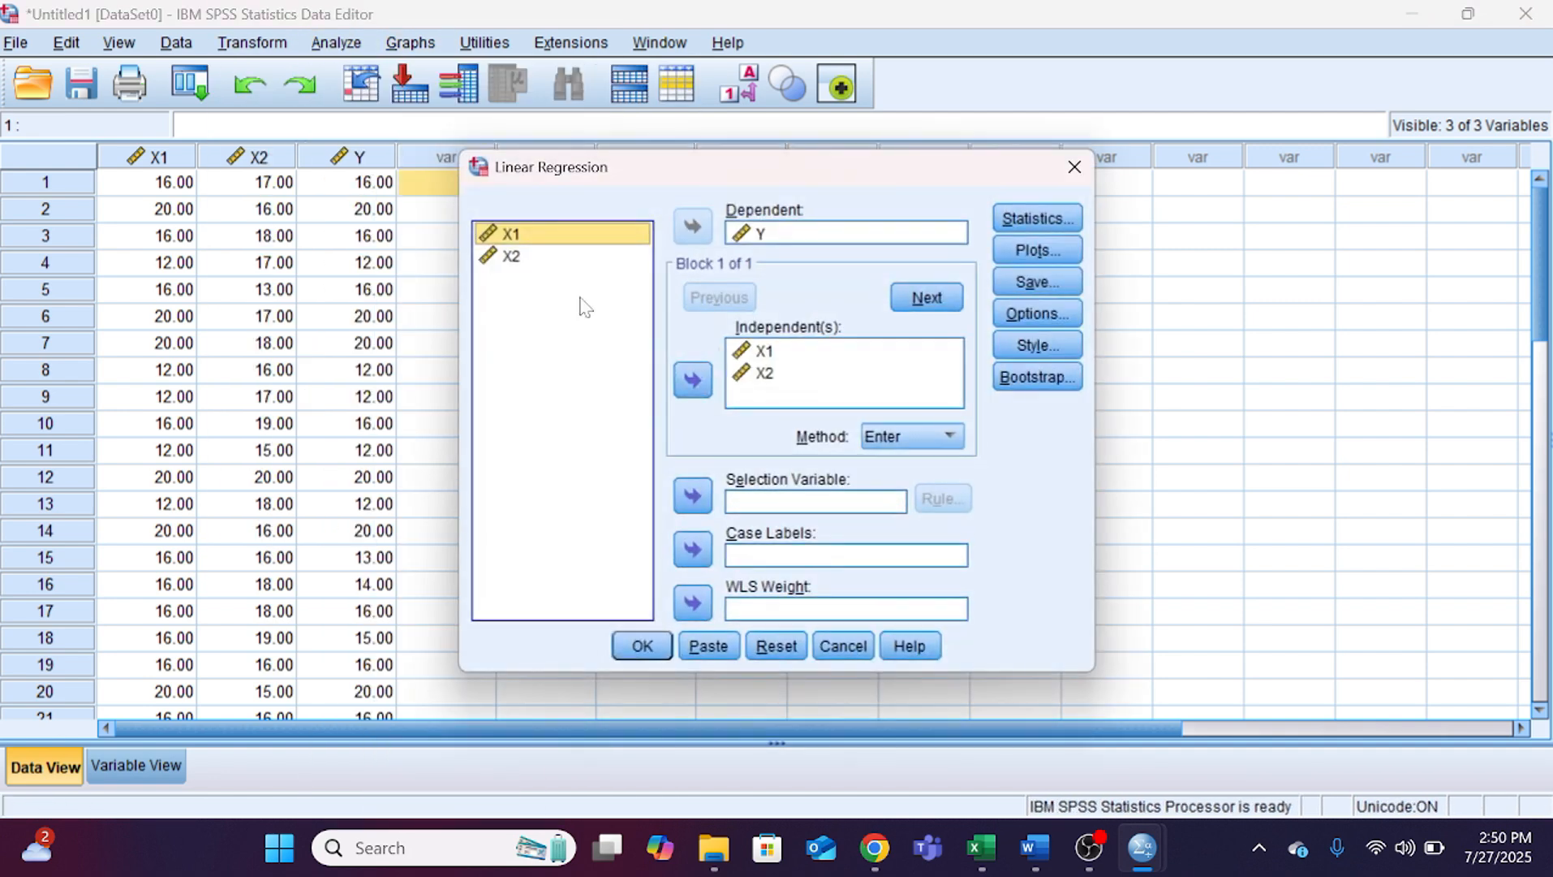
left_click(777, 645)
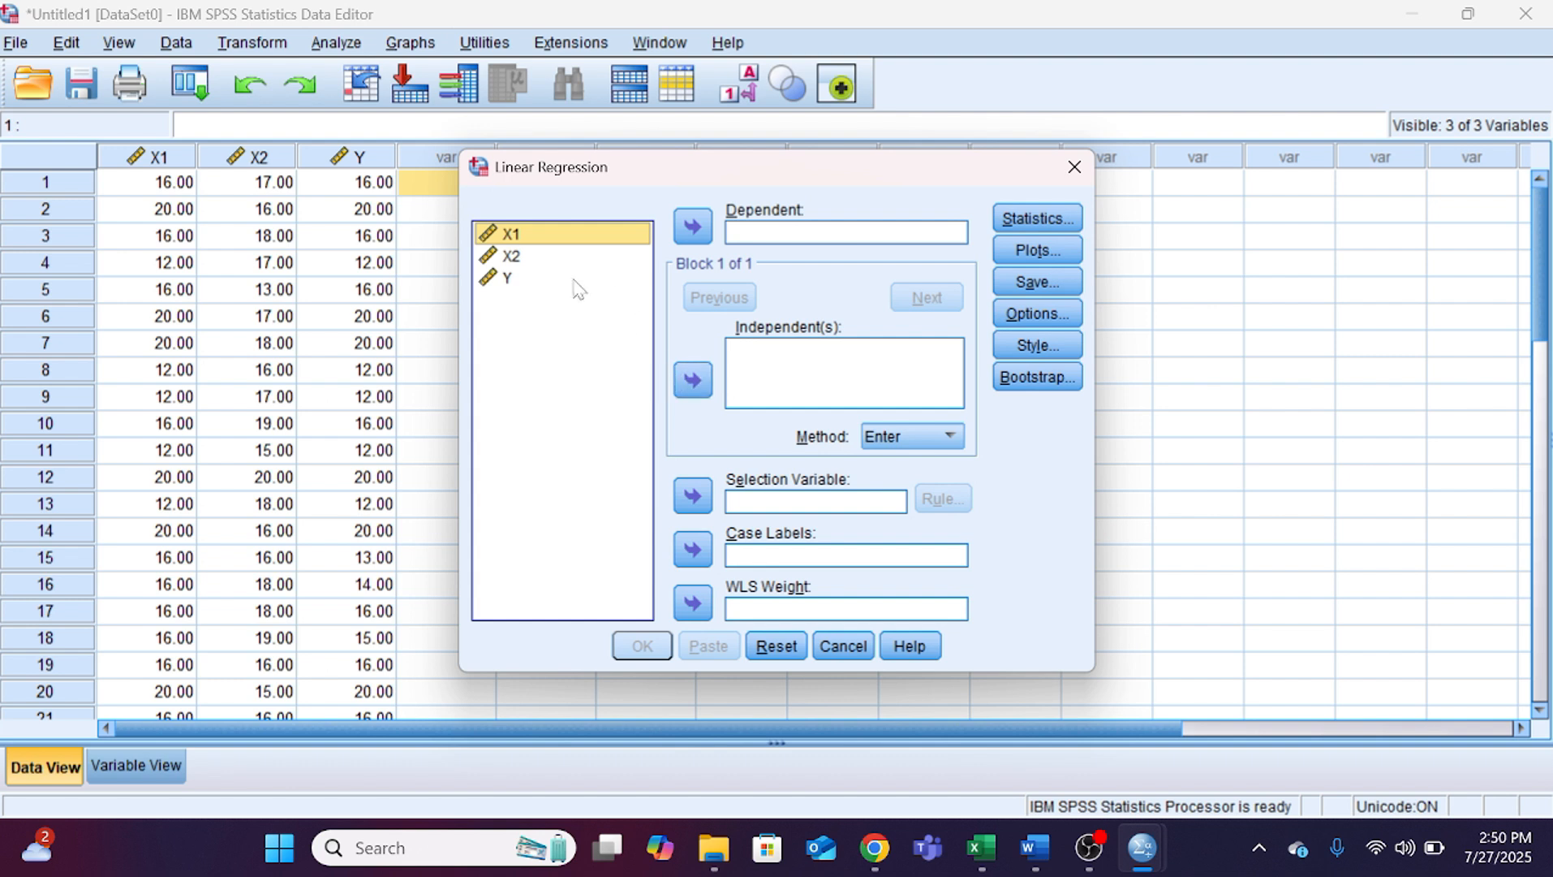
left_click(570, 279)
left_click(690, 229)
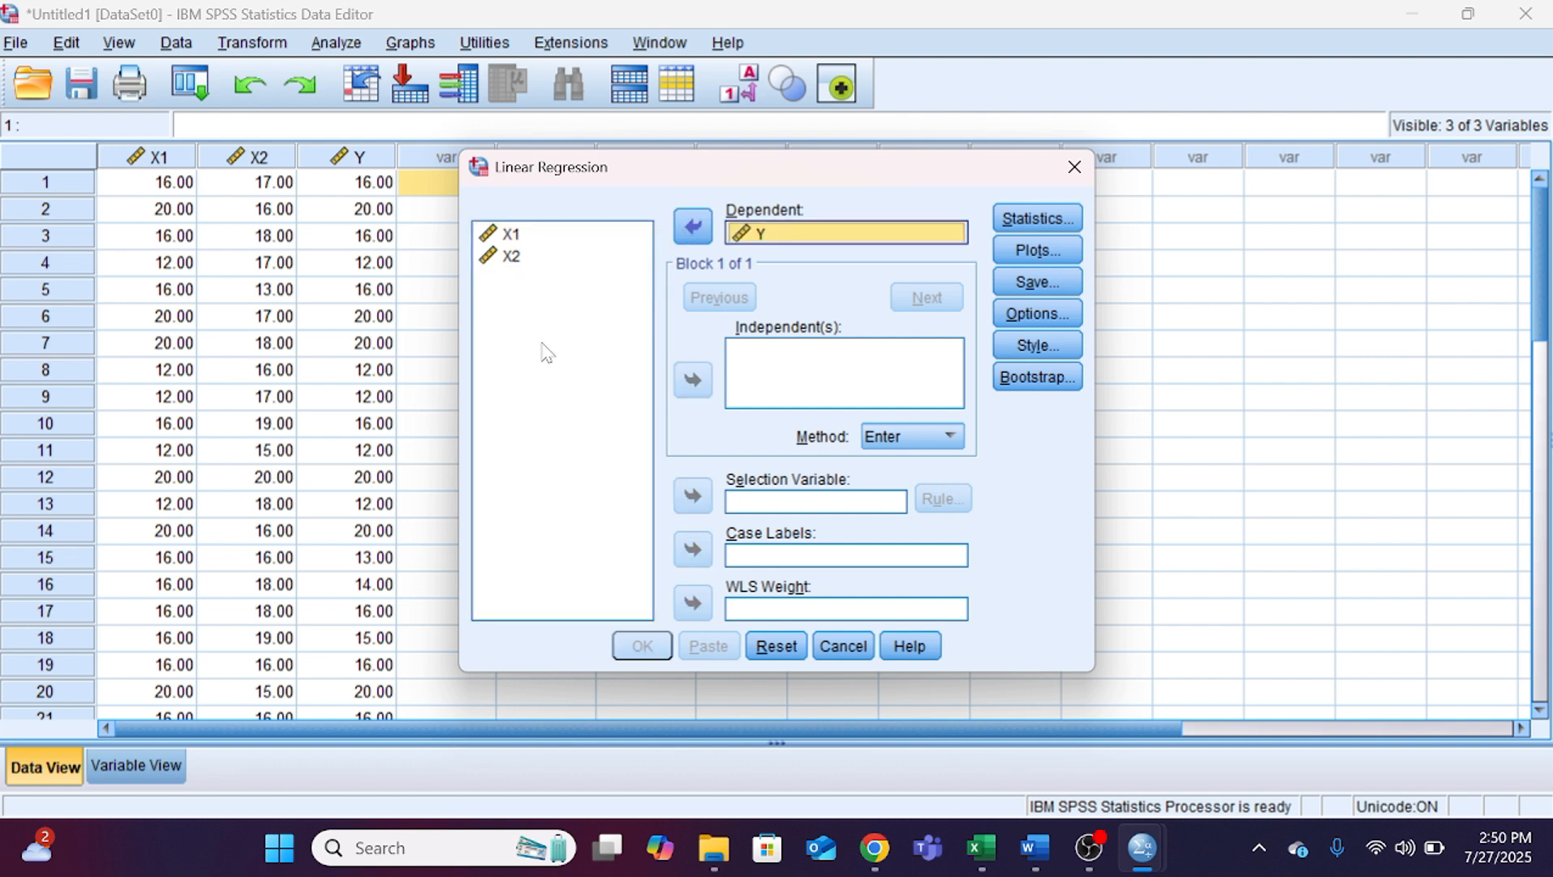
Step: Set X1 and X2 as the independent variables of the t-test regression and run it
left_click(542, 240)
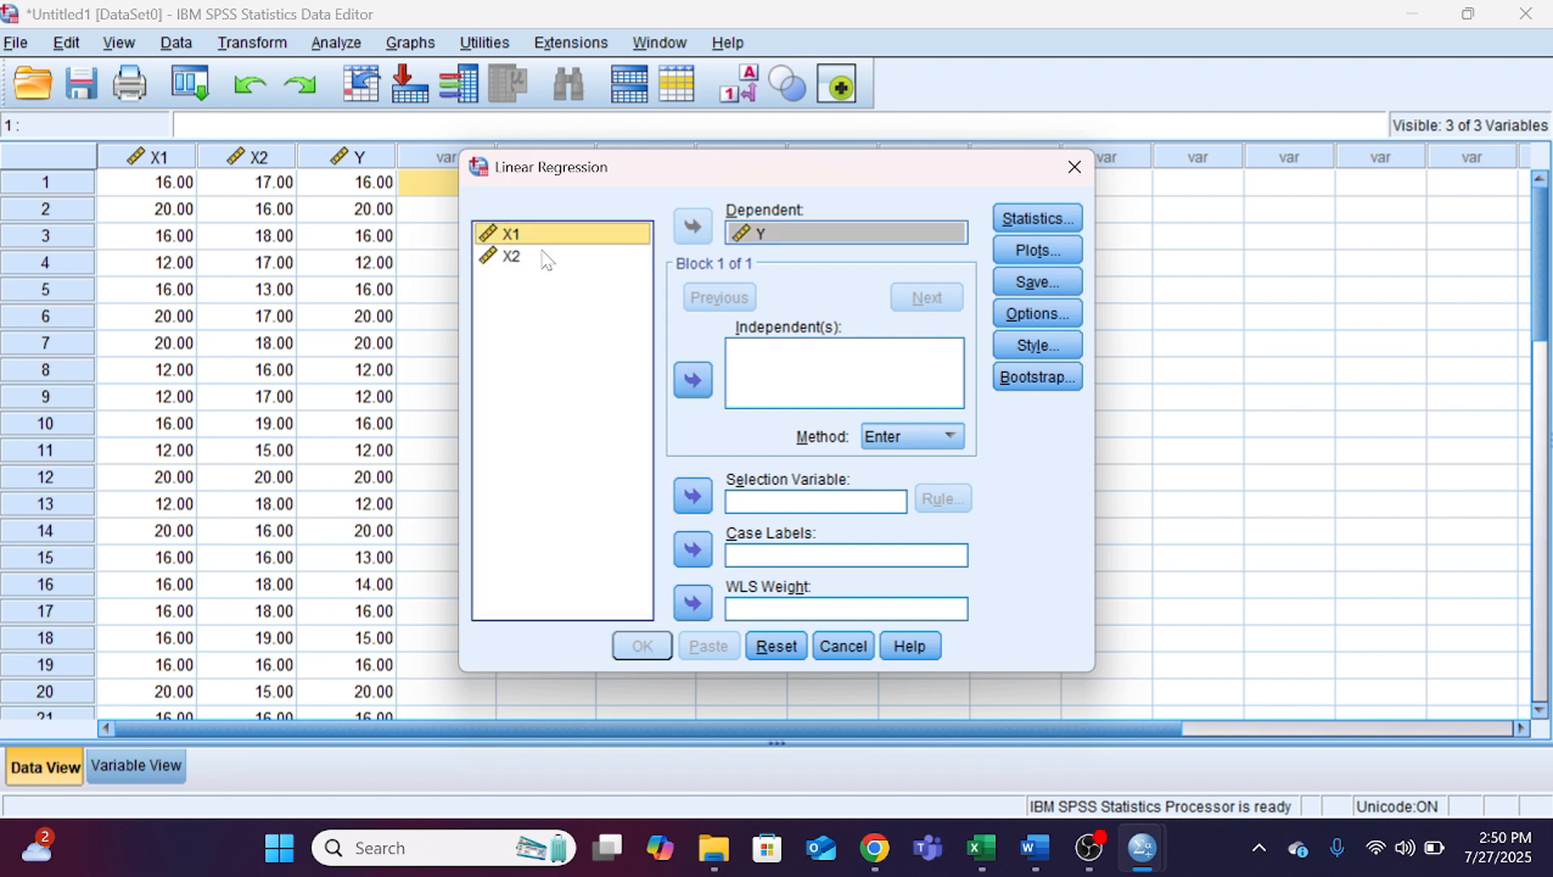
left_click(544, 257, "shift")
left_click(692, 380)
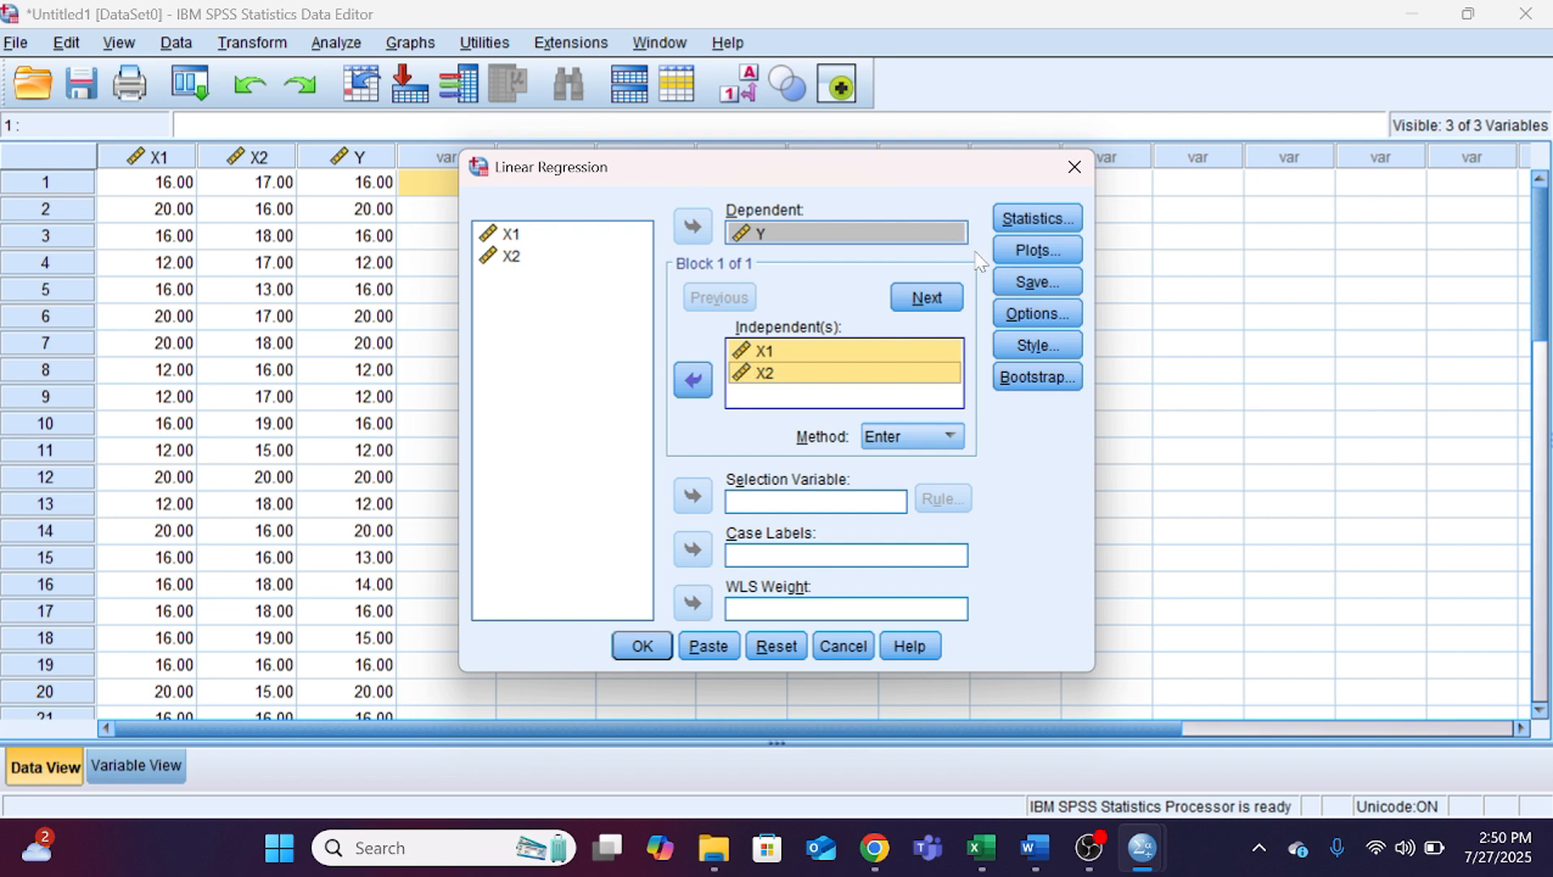
left_click(642, 646)
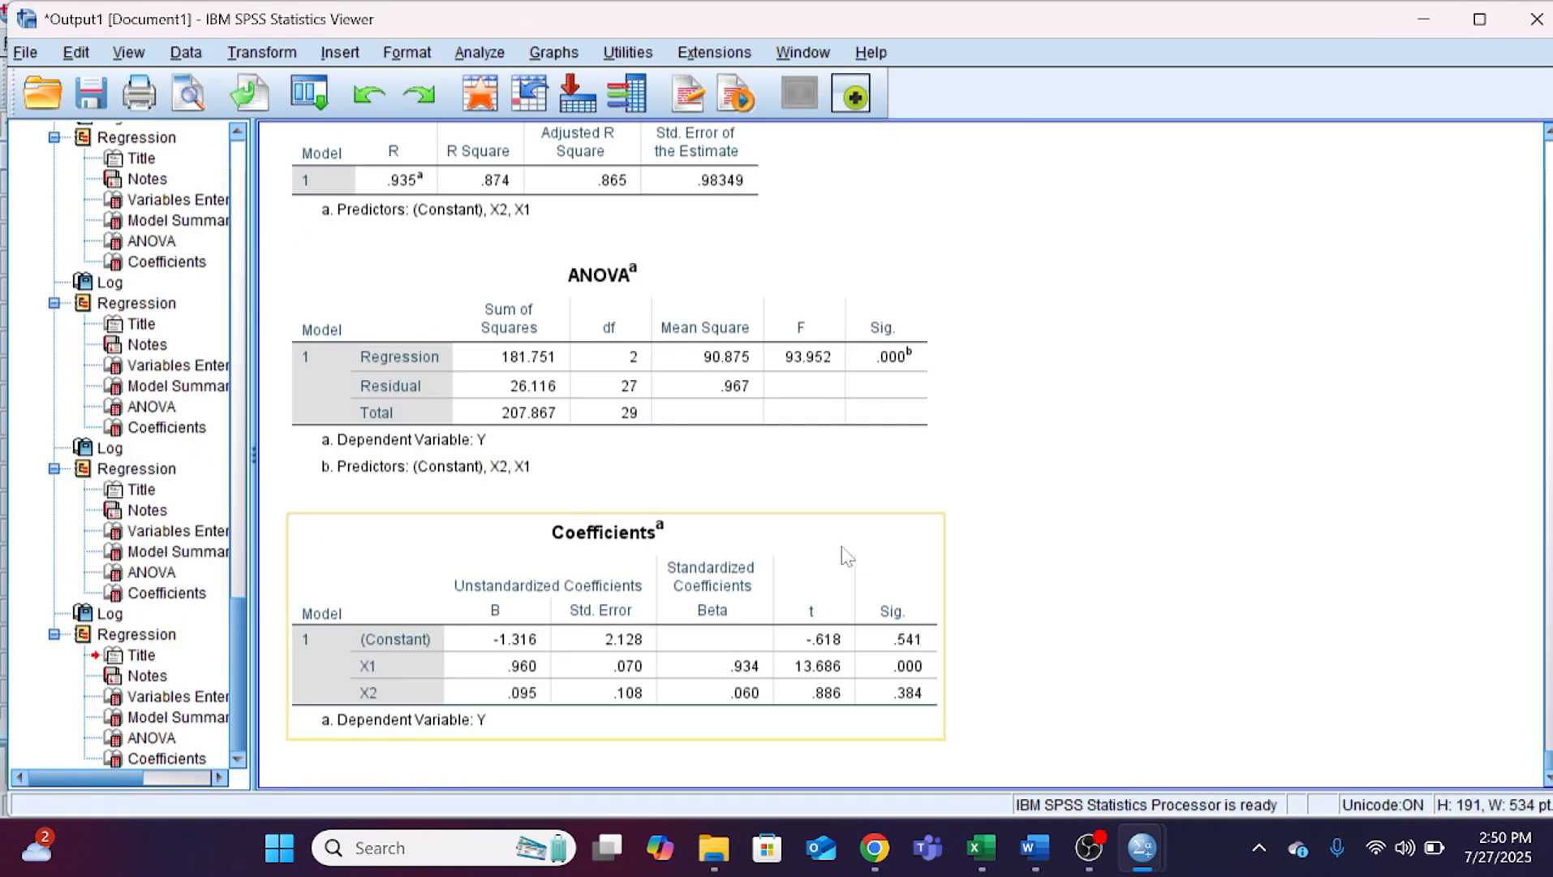
Step: Select the Coefficients table in the SPSS output, then read the t-test interpretation for X1 and X2 in Word section 4.6.1
left_click(637, 645)
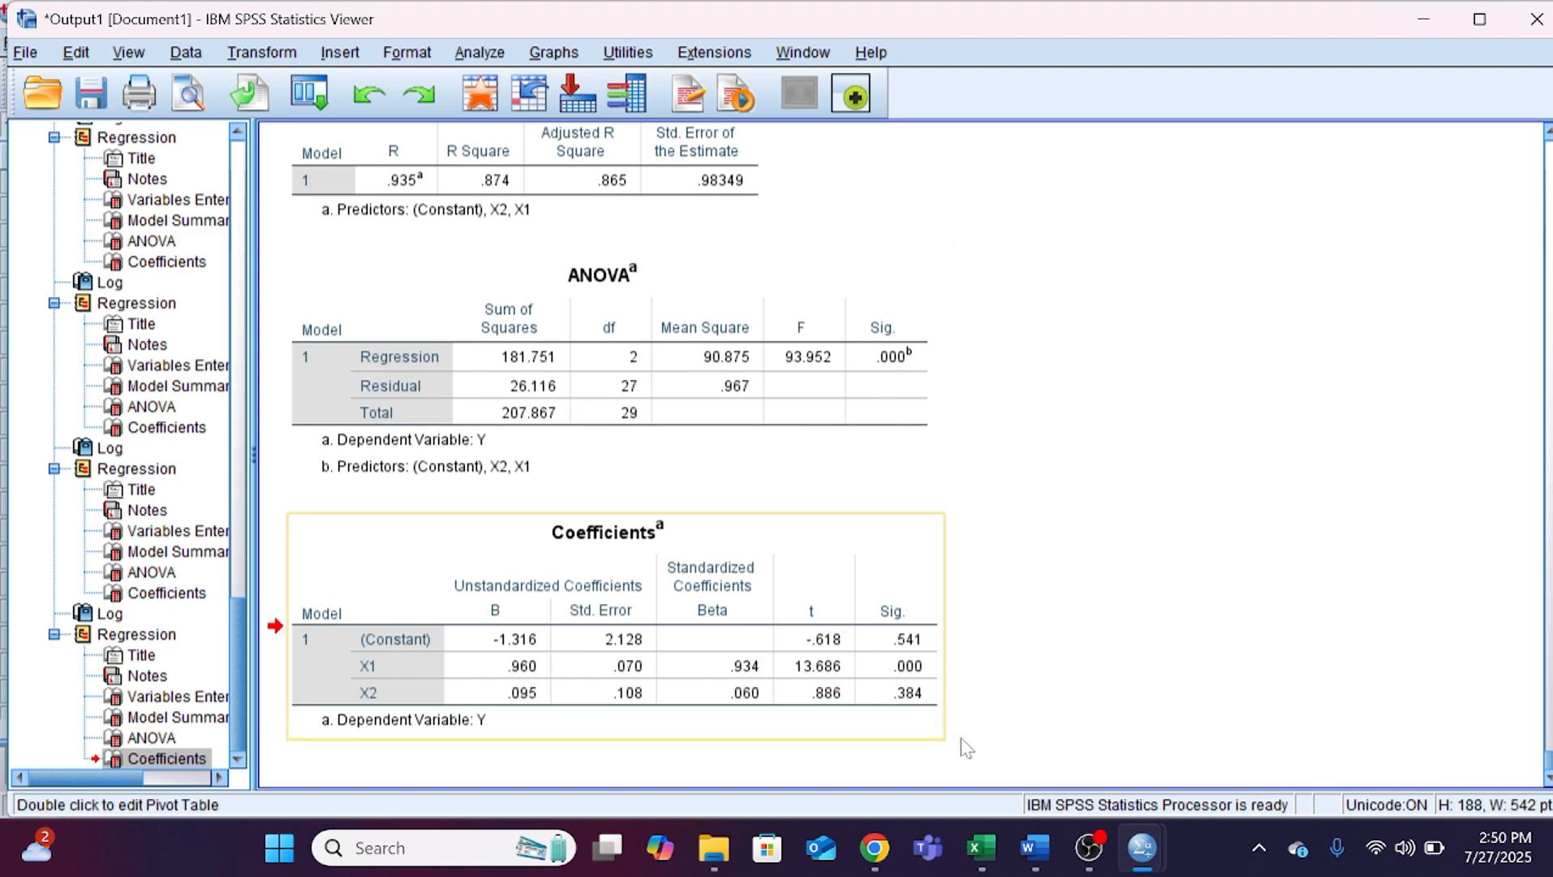
left_click(1032, 848)
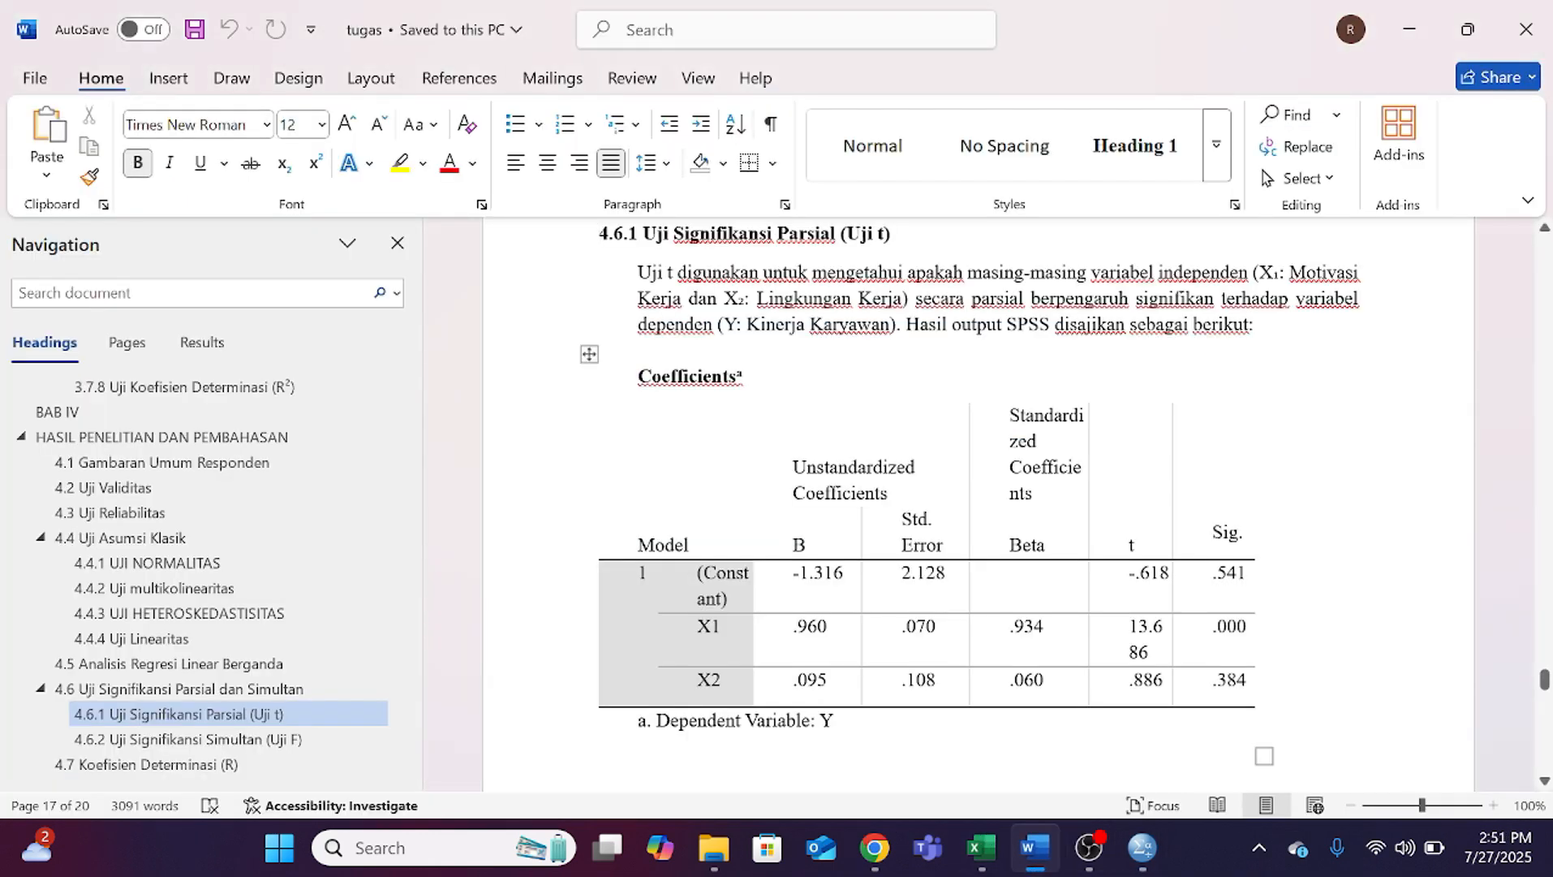
scroll(970, 496, "down", 15)
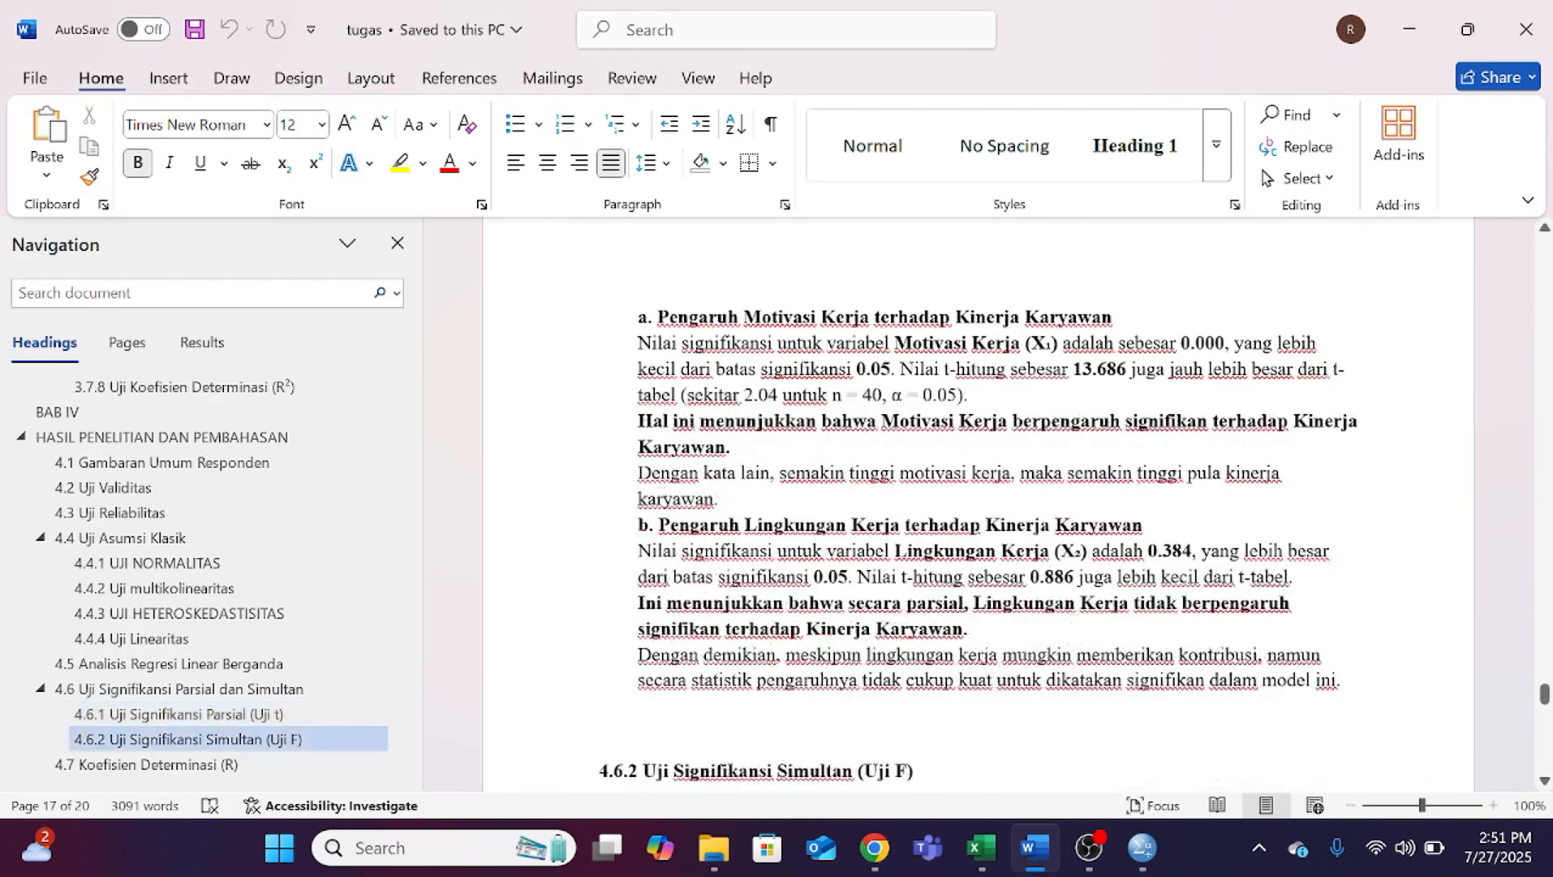
scroll(970, 496, "up", 6)
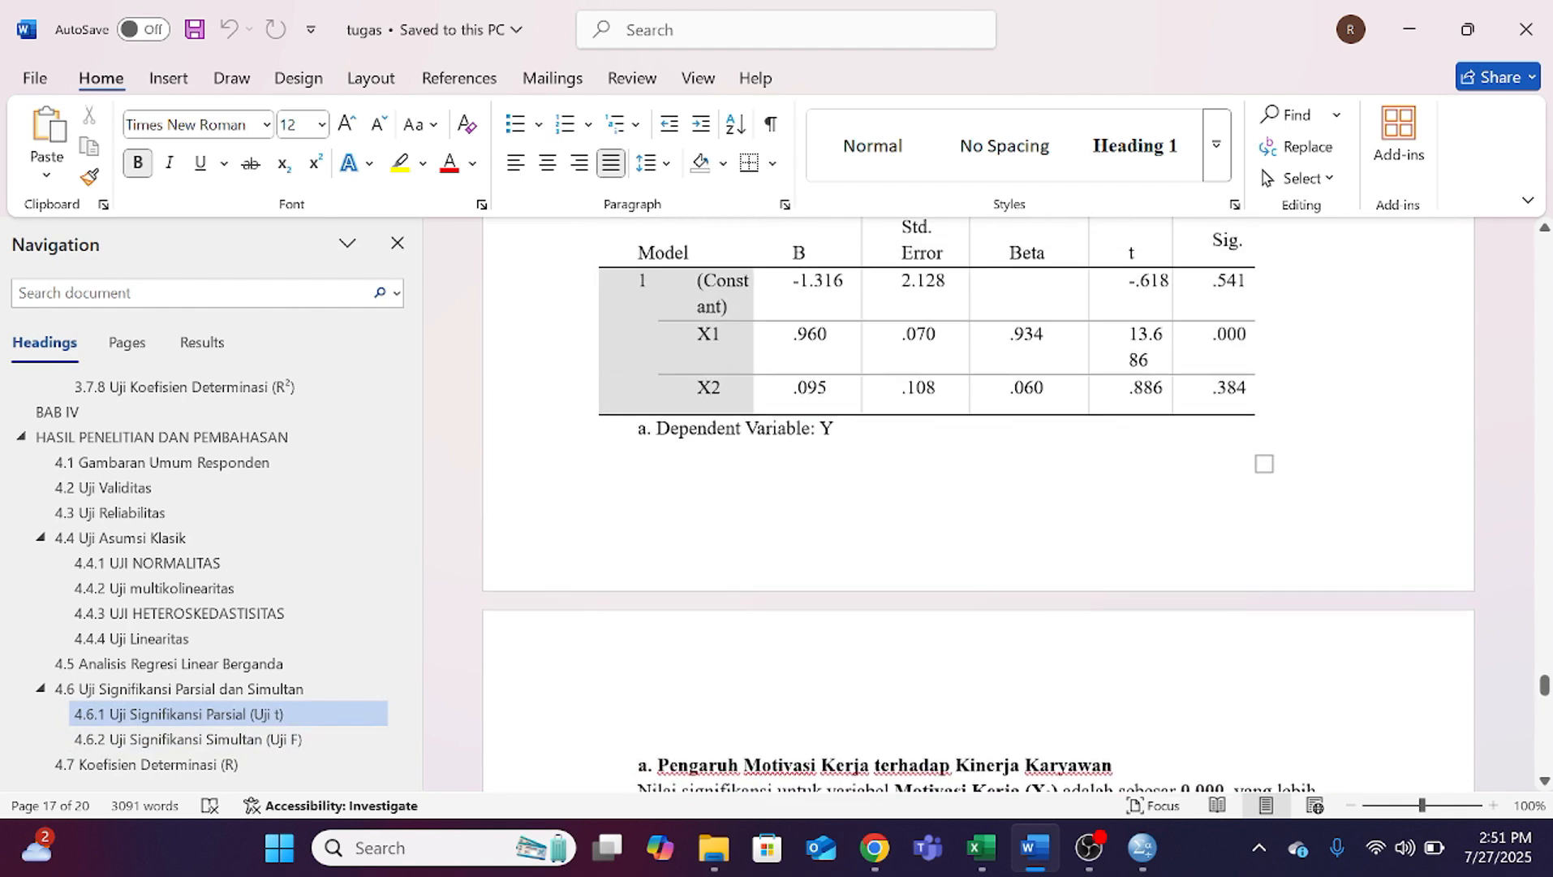
scroll(976, 523, "down", 10)
scroll(977, 523, "up", 2)
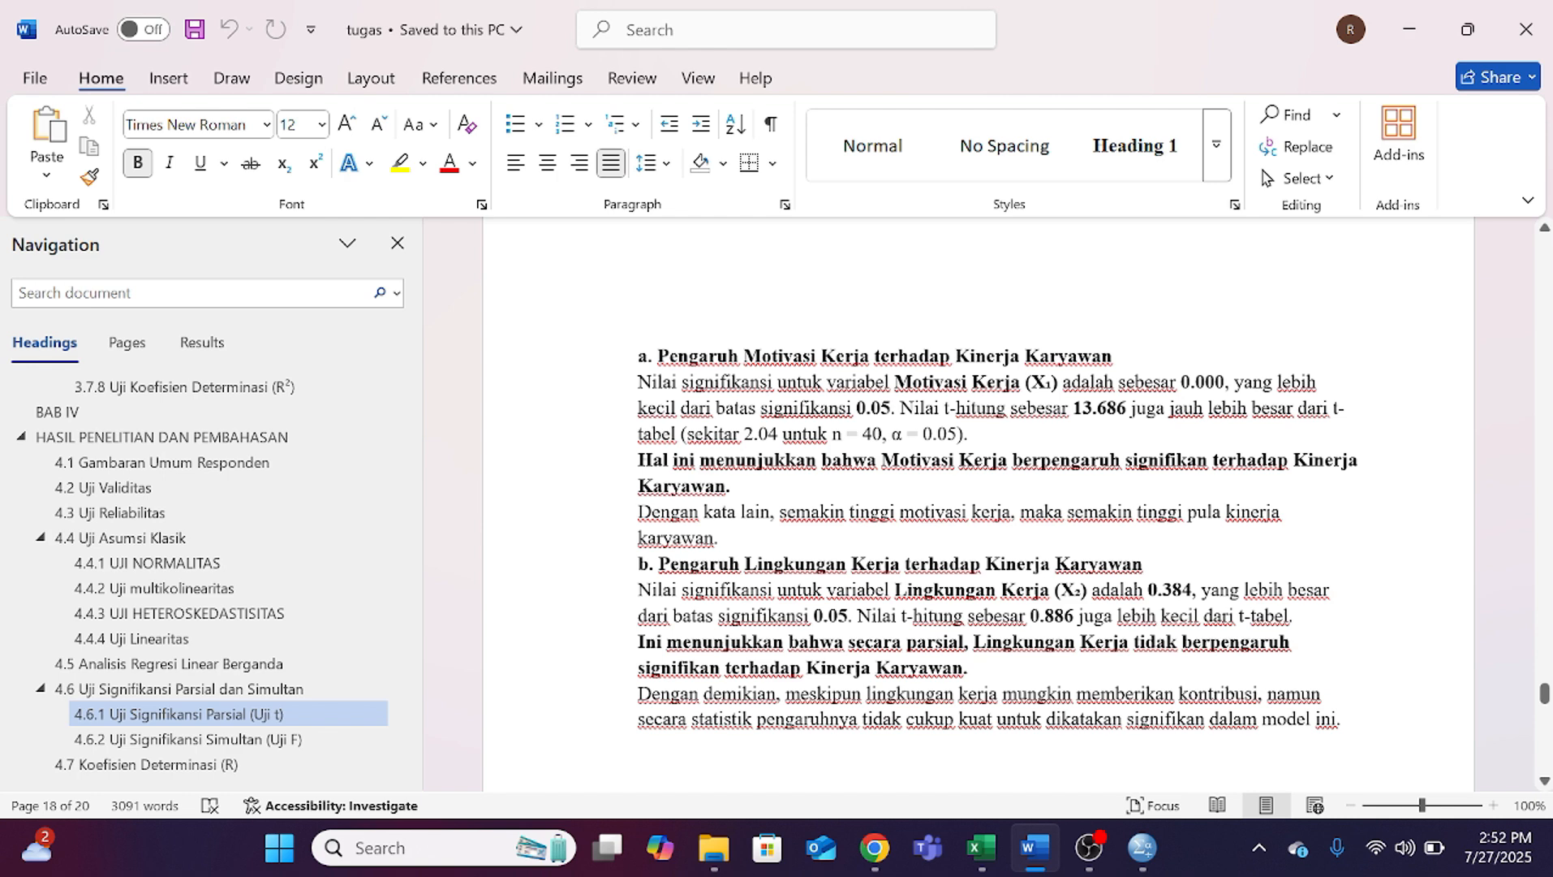
scroll(978, 503, "down", 1)
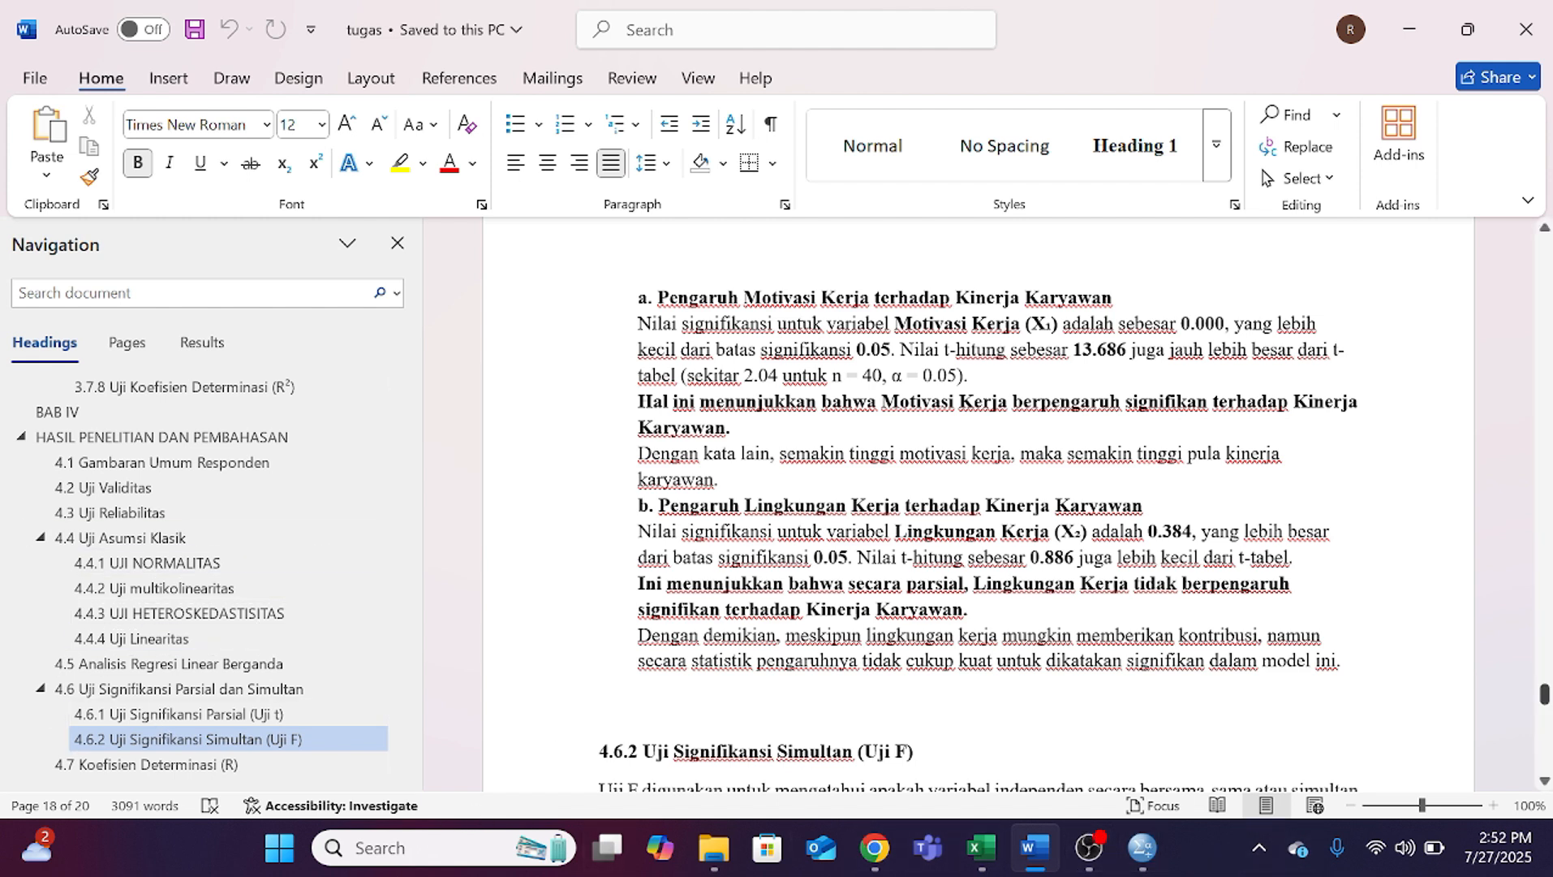
mouse_move(1140, 860)
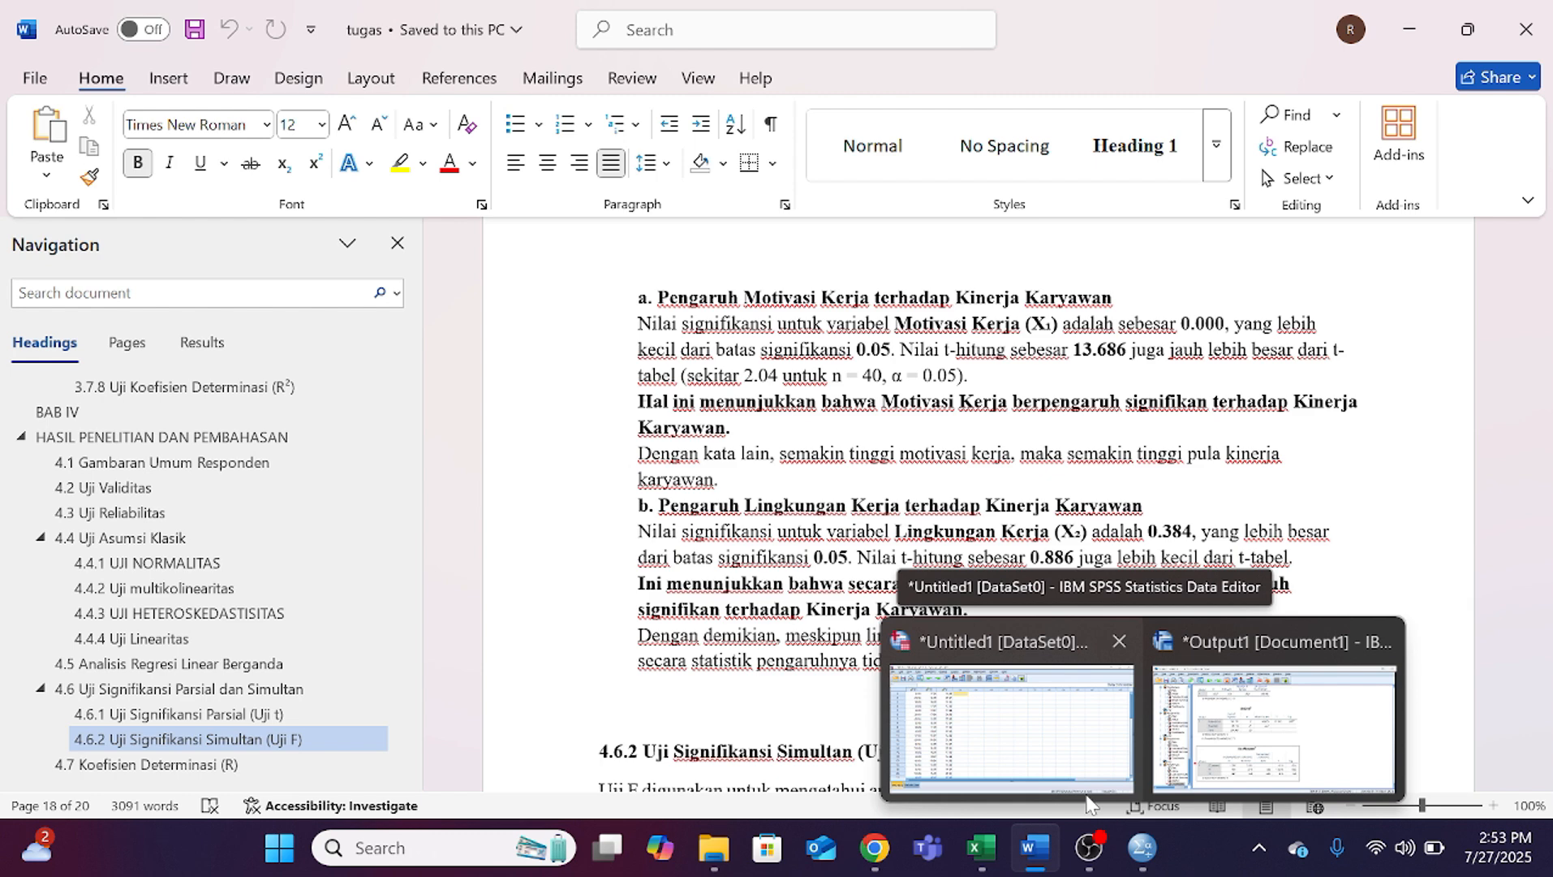
mouse_move(1056, 686)
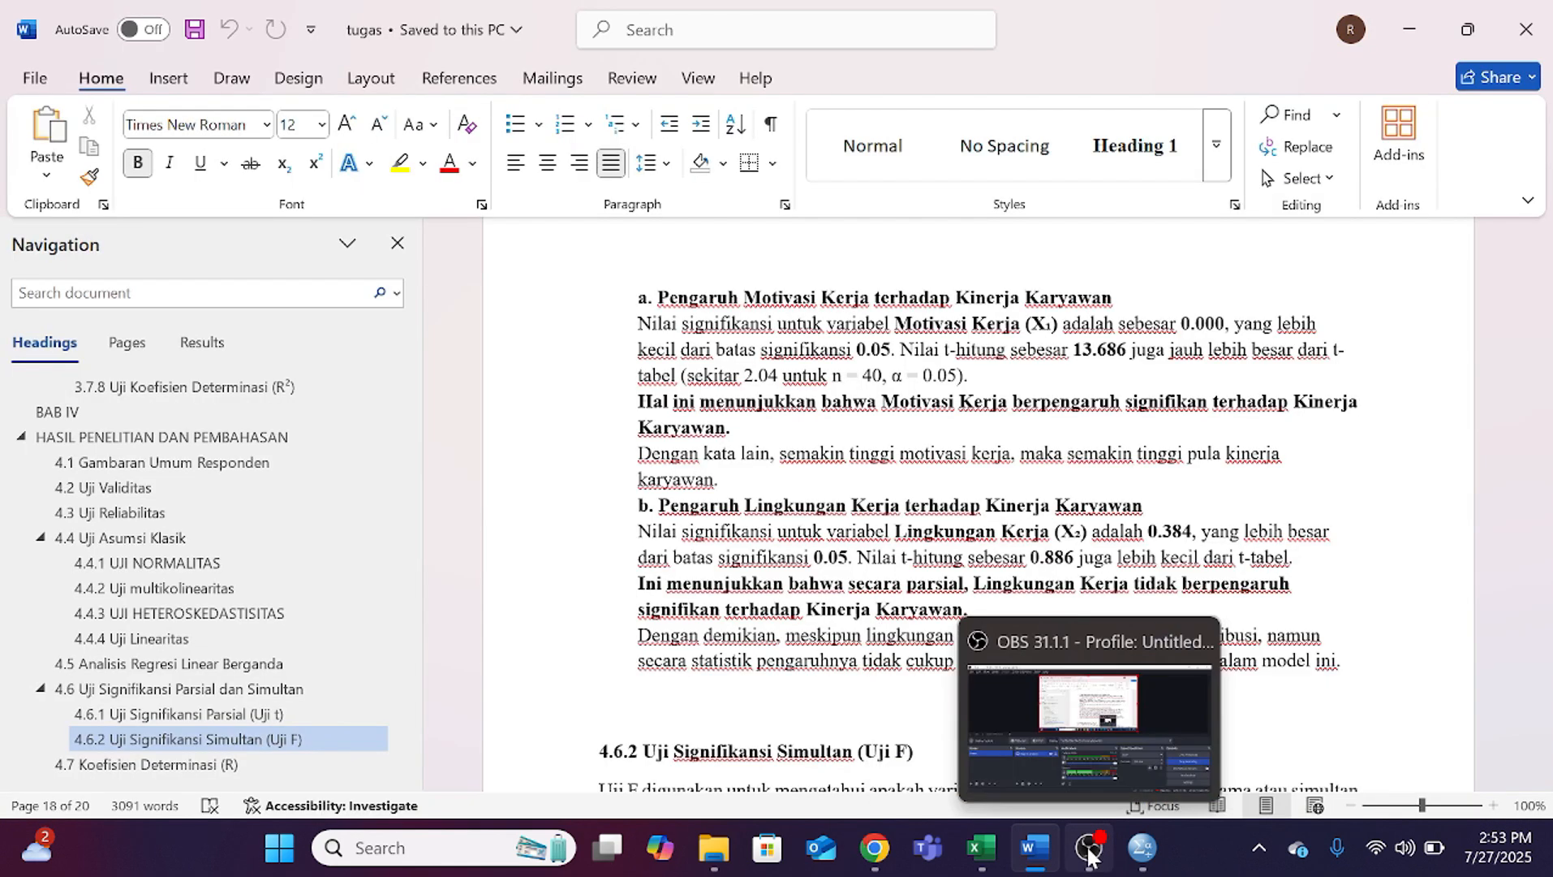
left_click(1088, 847)
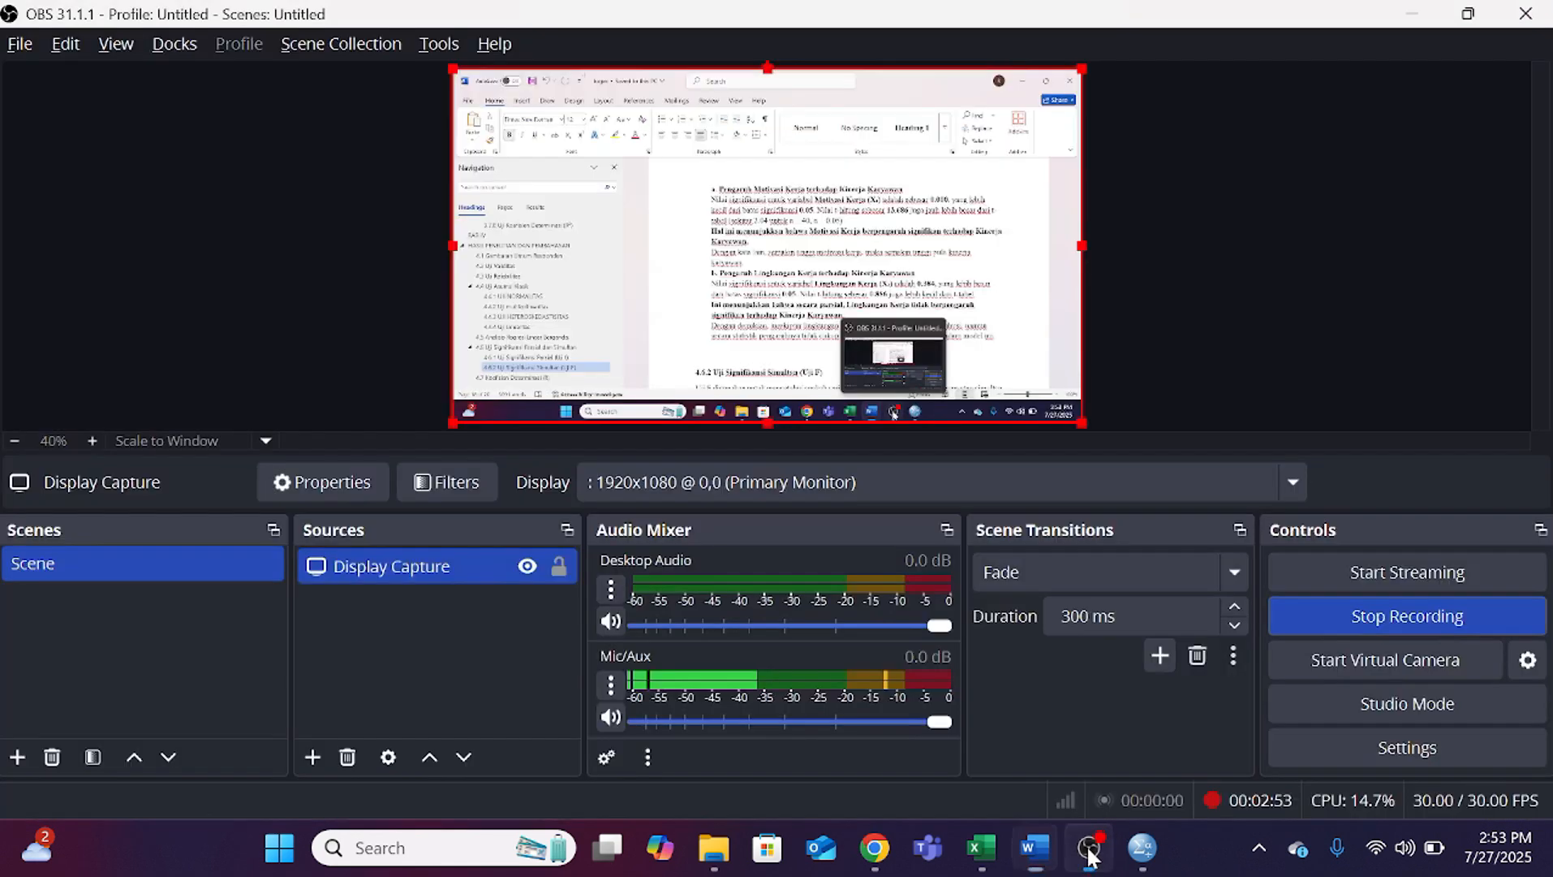